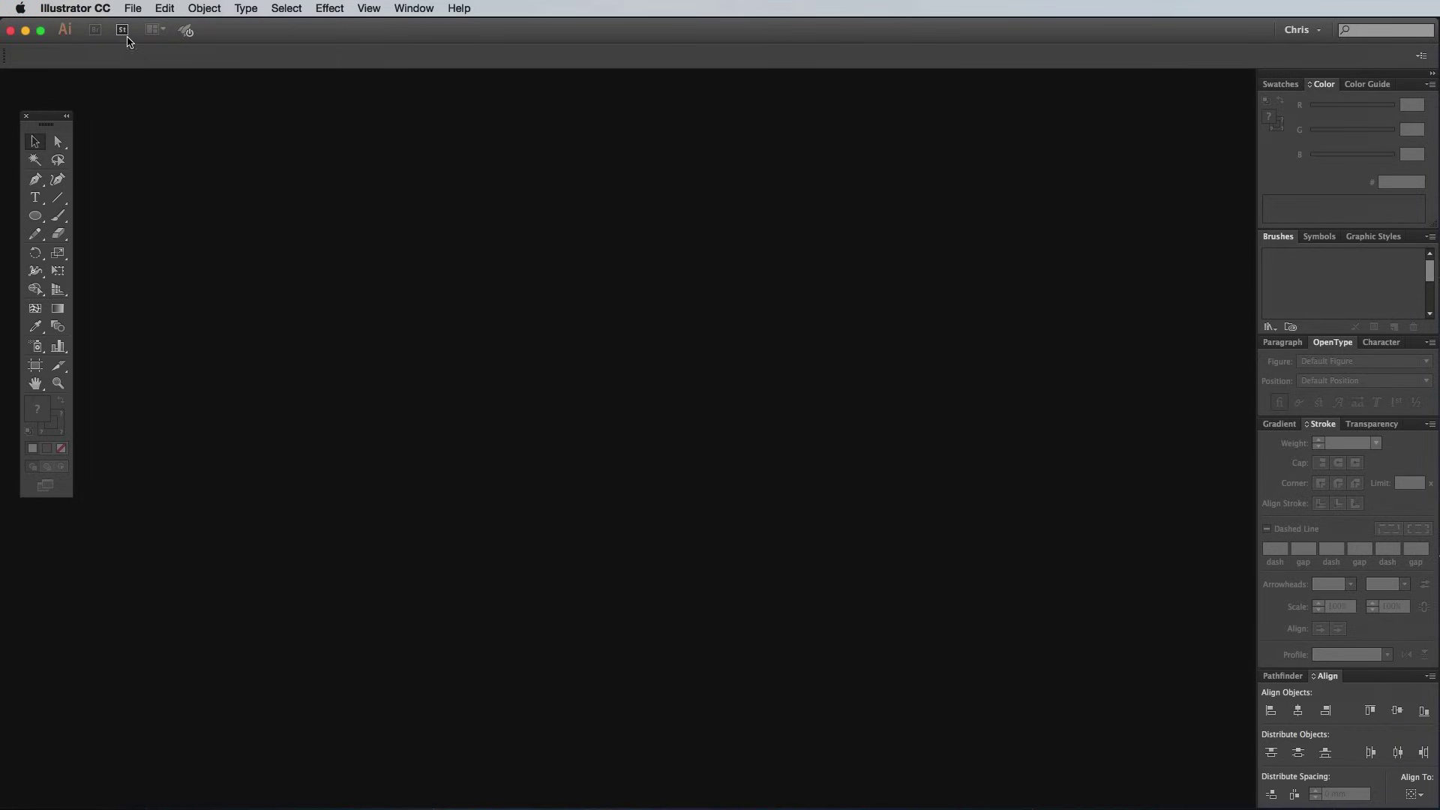
Create a new document with the default A4 landscape, millimetre and RGB settings.
{"action": "left_click", "coordinate": [133, 7]}
{"action": "left_click", "coordinate": [155, 26]}
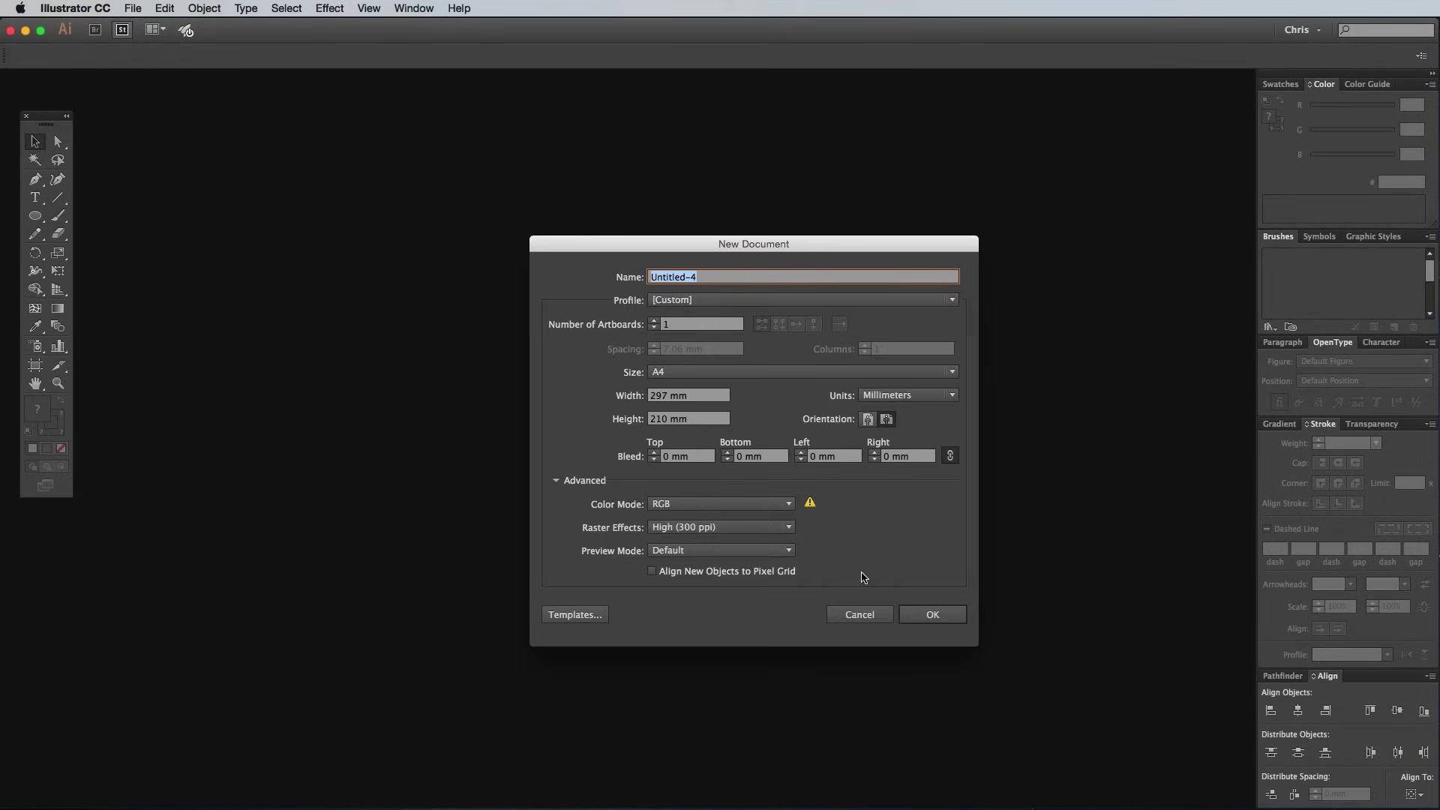
{"action": "left_click", "coordinate": [933, 615]}
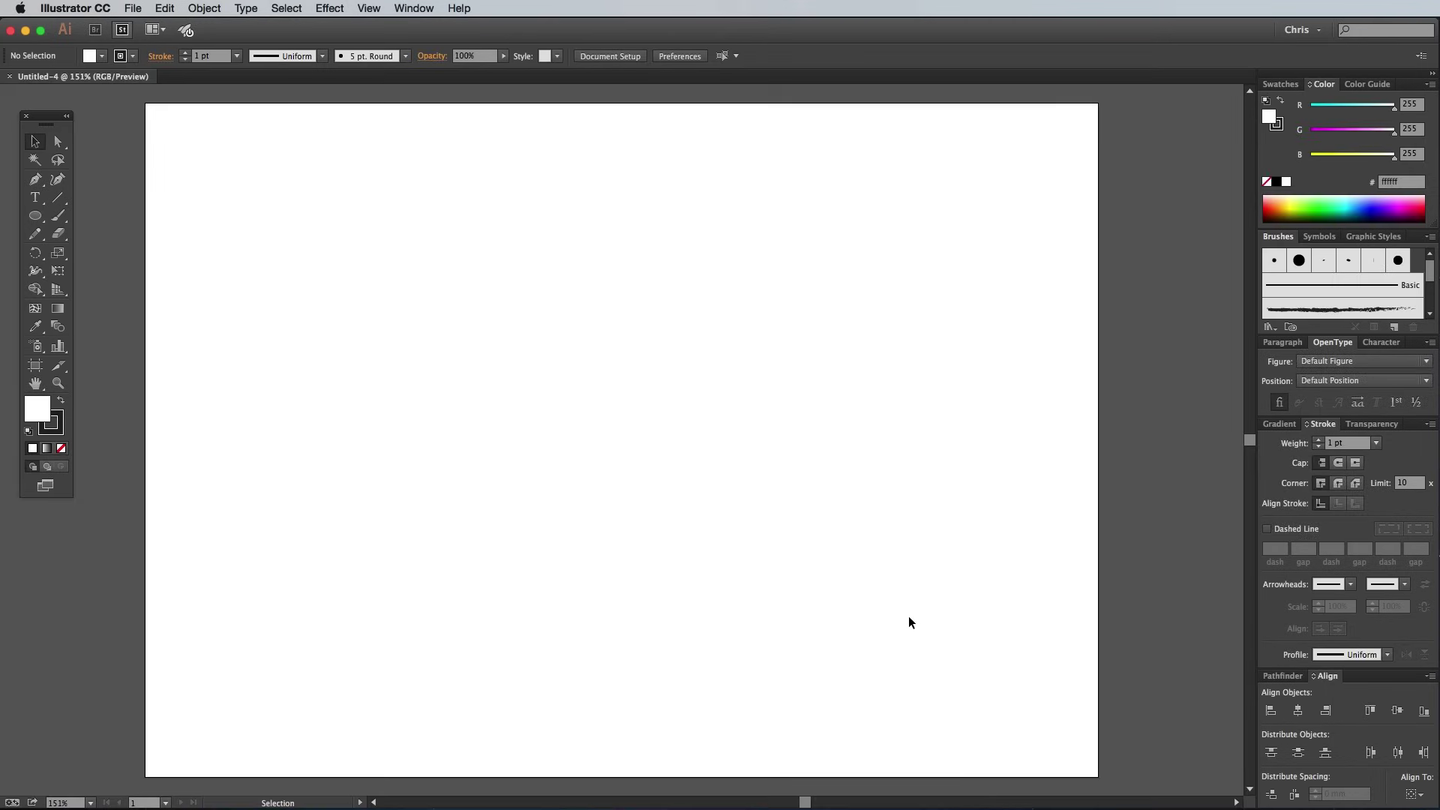
Hide the artboards, draw a tall 35.5 × 83.2 mm rectangle mid-page, and enable smart guides.
{"action": "left_click", "coordinate": [370, 8]}
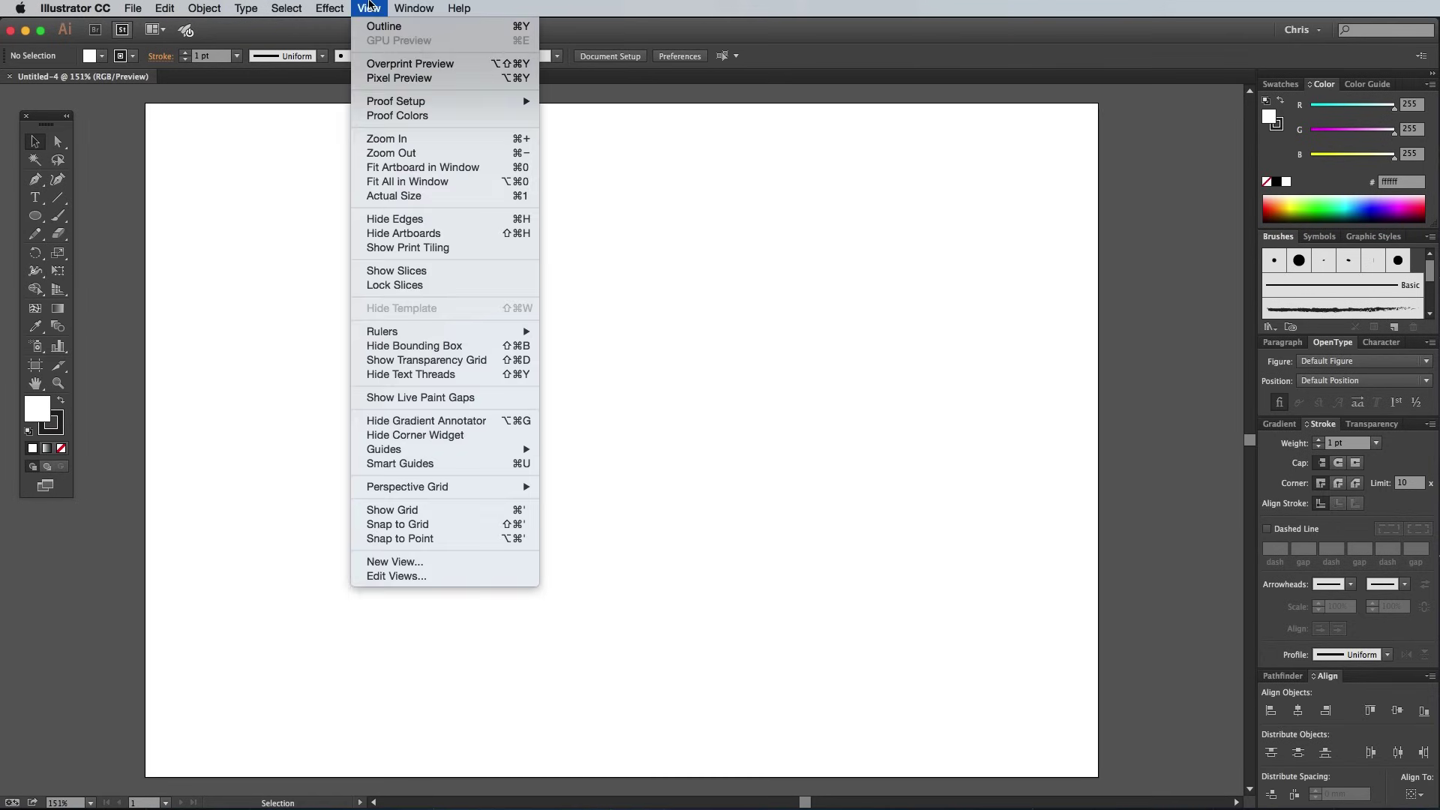
{"action": "left_click", "coordinate": [405, 233]}
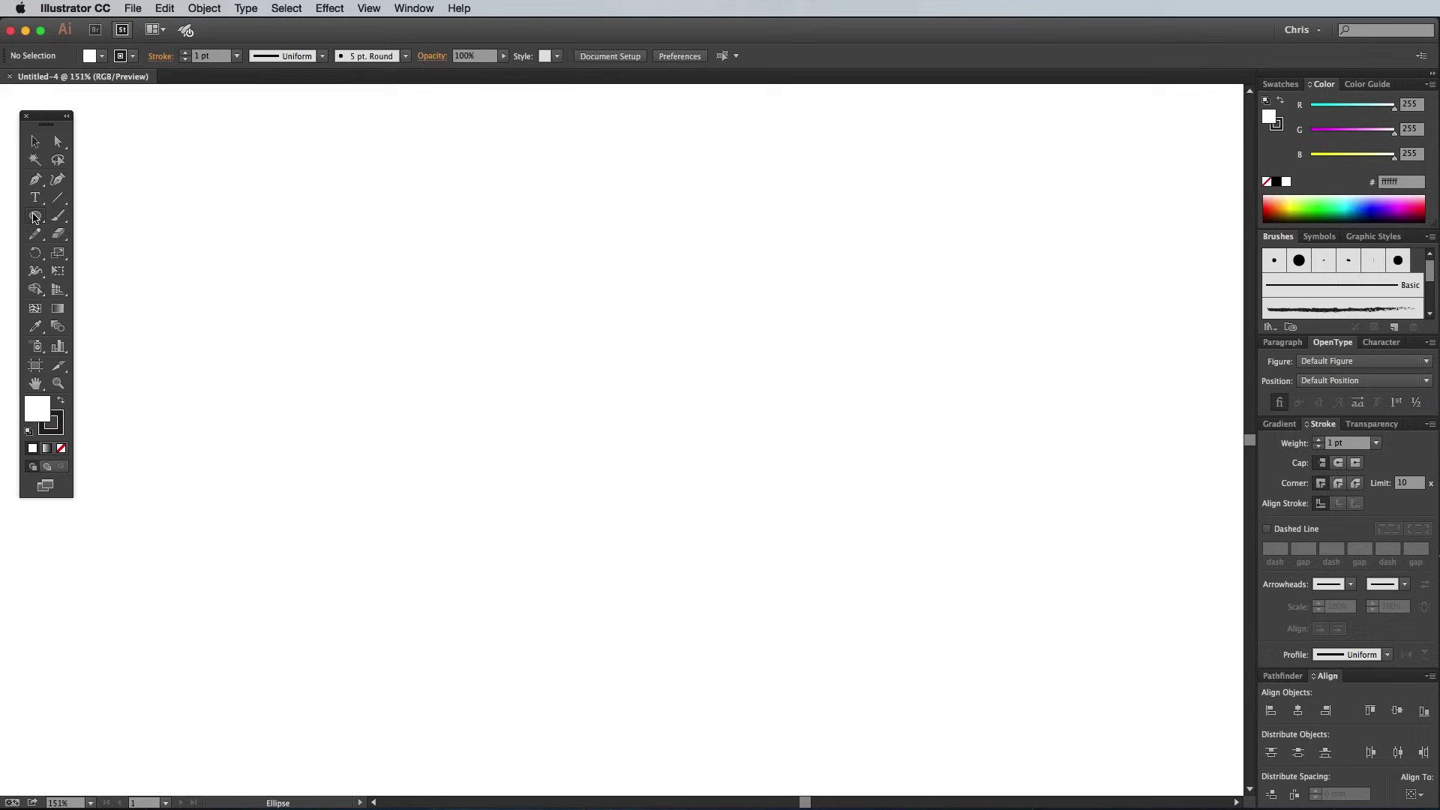
{"action": "left_click_drag", "start_coordinate": [35, 215], "coordinate": [101, 252]}
{"action": "left_click_drag", "start_coordinate": [568, 339], "coordinate": [667, 570]}
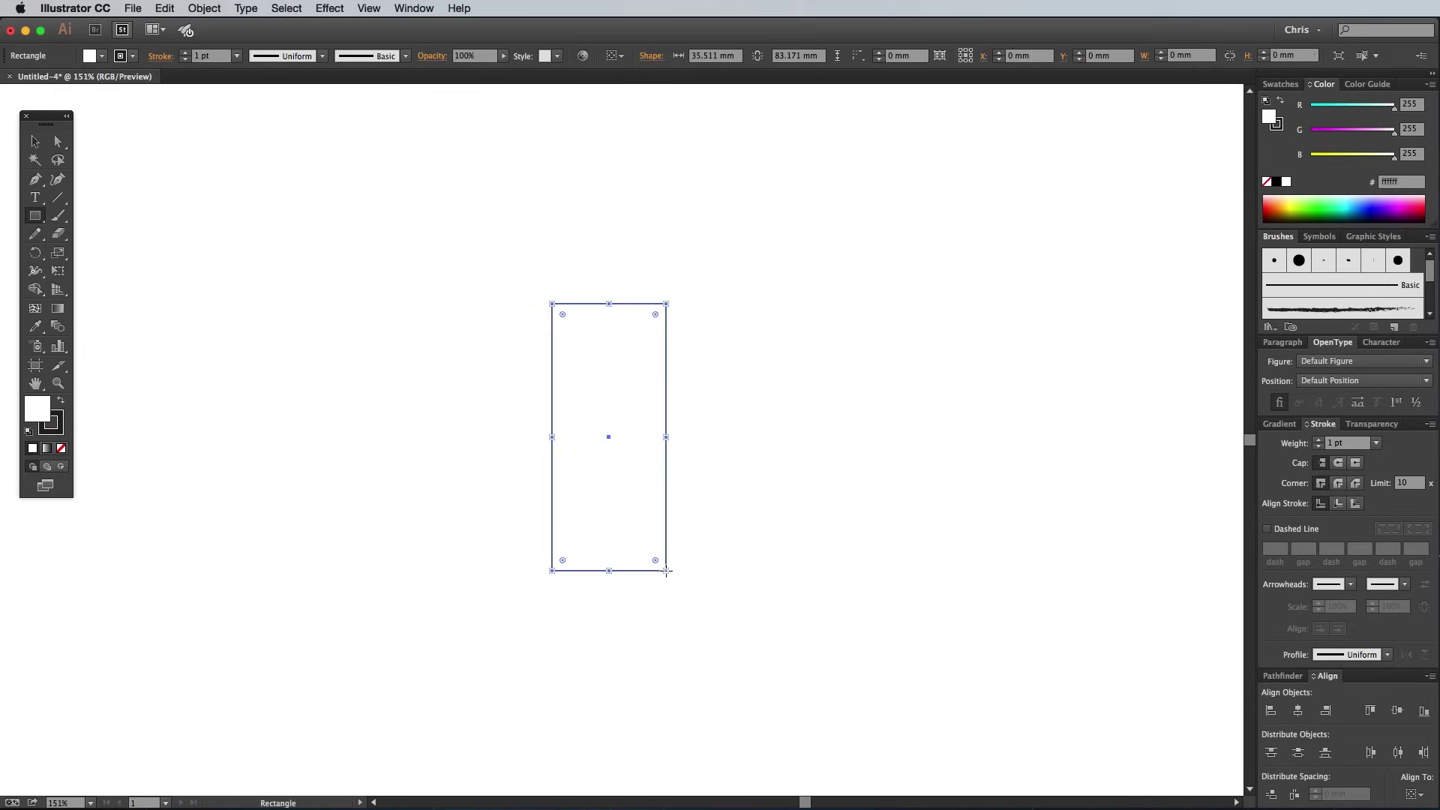
{"action": "left_click", "coordinate": [368, 8]}
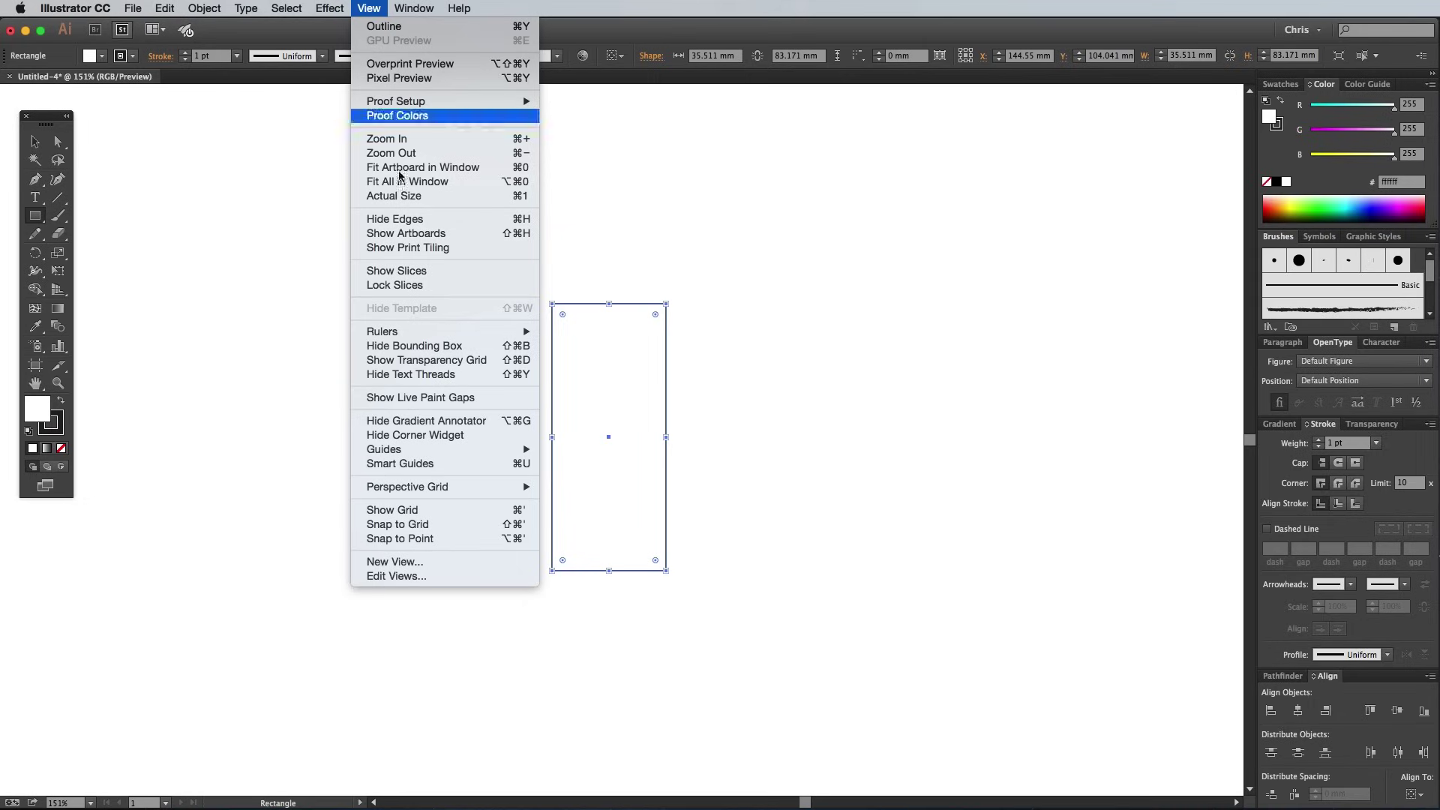
{"action": "left_click", "coordinate": [433, 461]}
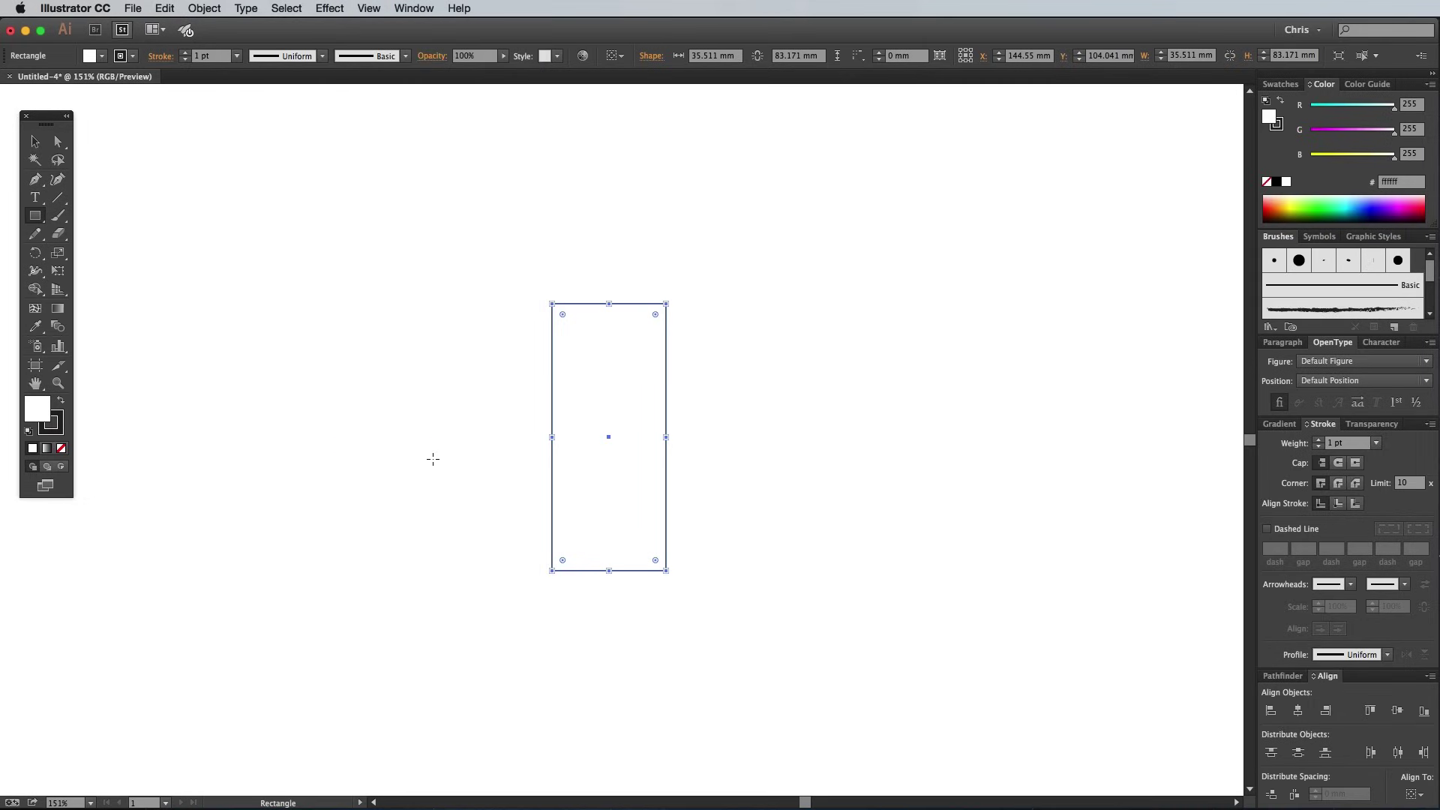
Draw a narrow 9.1 × 116.3 mm bar down the tall rectangle's left edge.
{"action": "left_click", "coordinate": [489, 450], "text": "ctrl"}
{"action": "left_click_drag", "start_coordinate": [552, 304], "coordinate": [523, 689]}
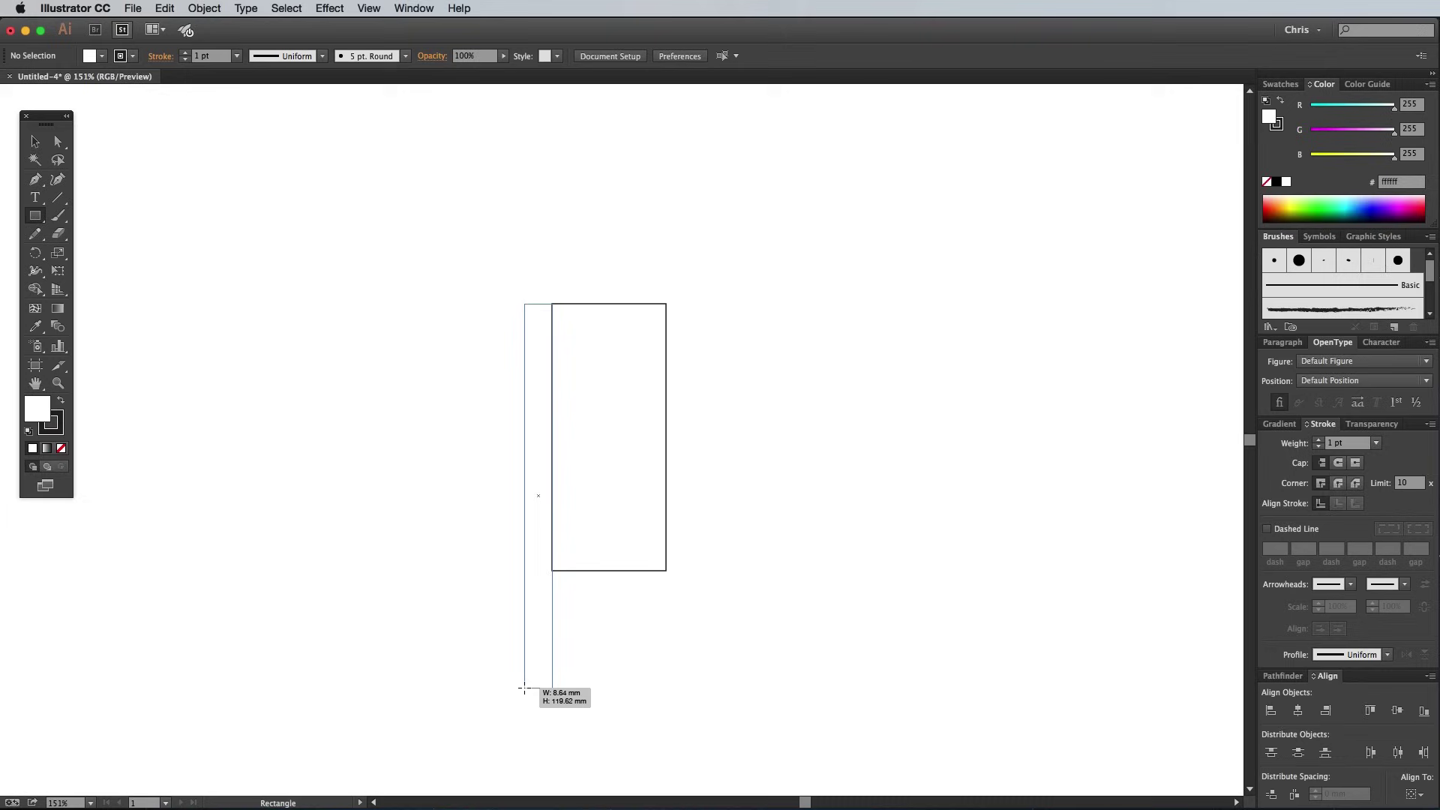
{"action": "left_click_drag", "start_coordinate": [523, 689], "coordinate": [522, 676]}
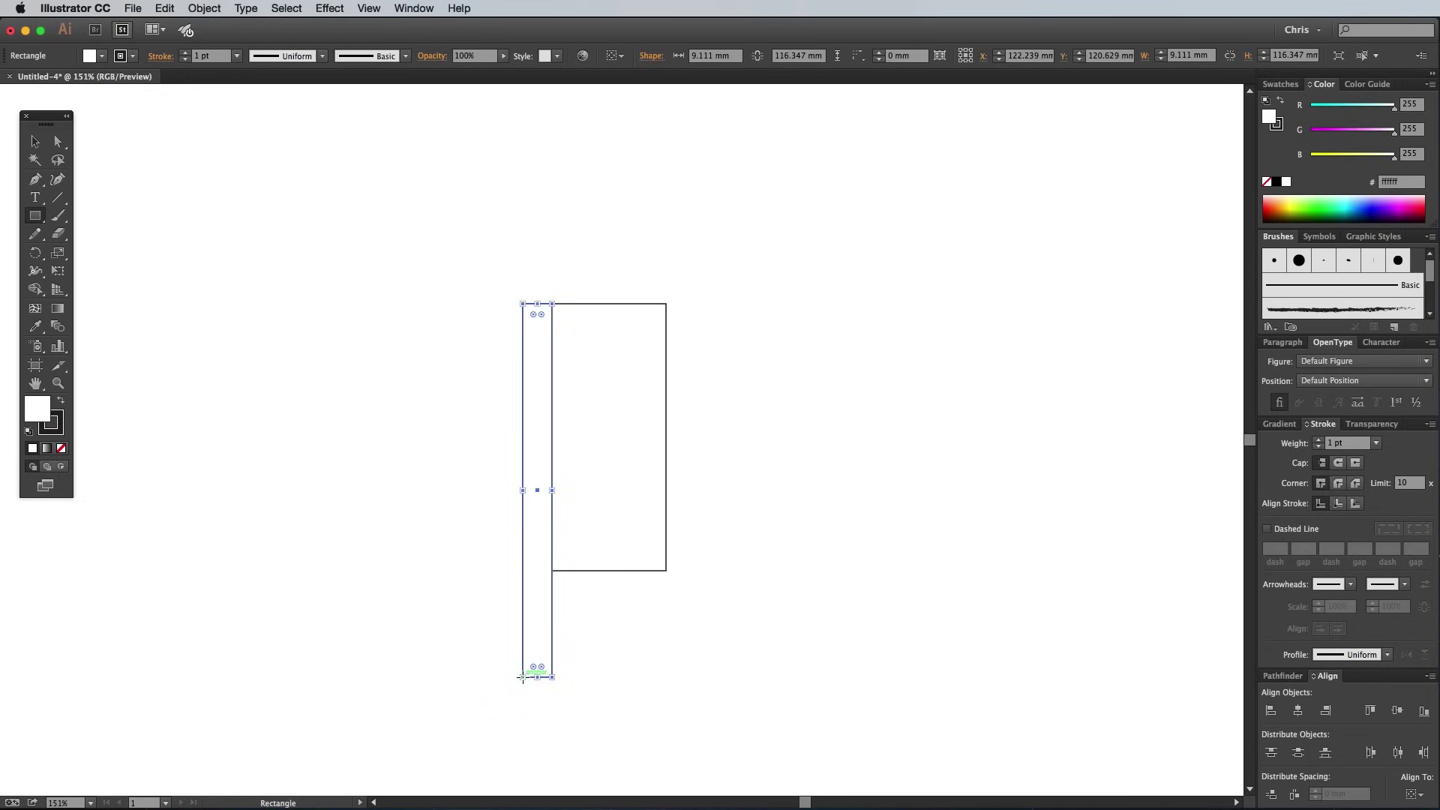
Round the narrow bar's top-left corner with its live corner widget.
{"action": "left_click", "coordinate": [60, 141]}
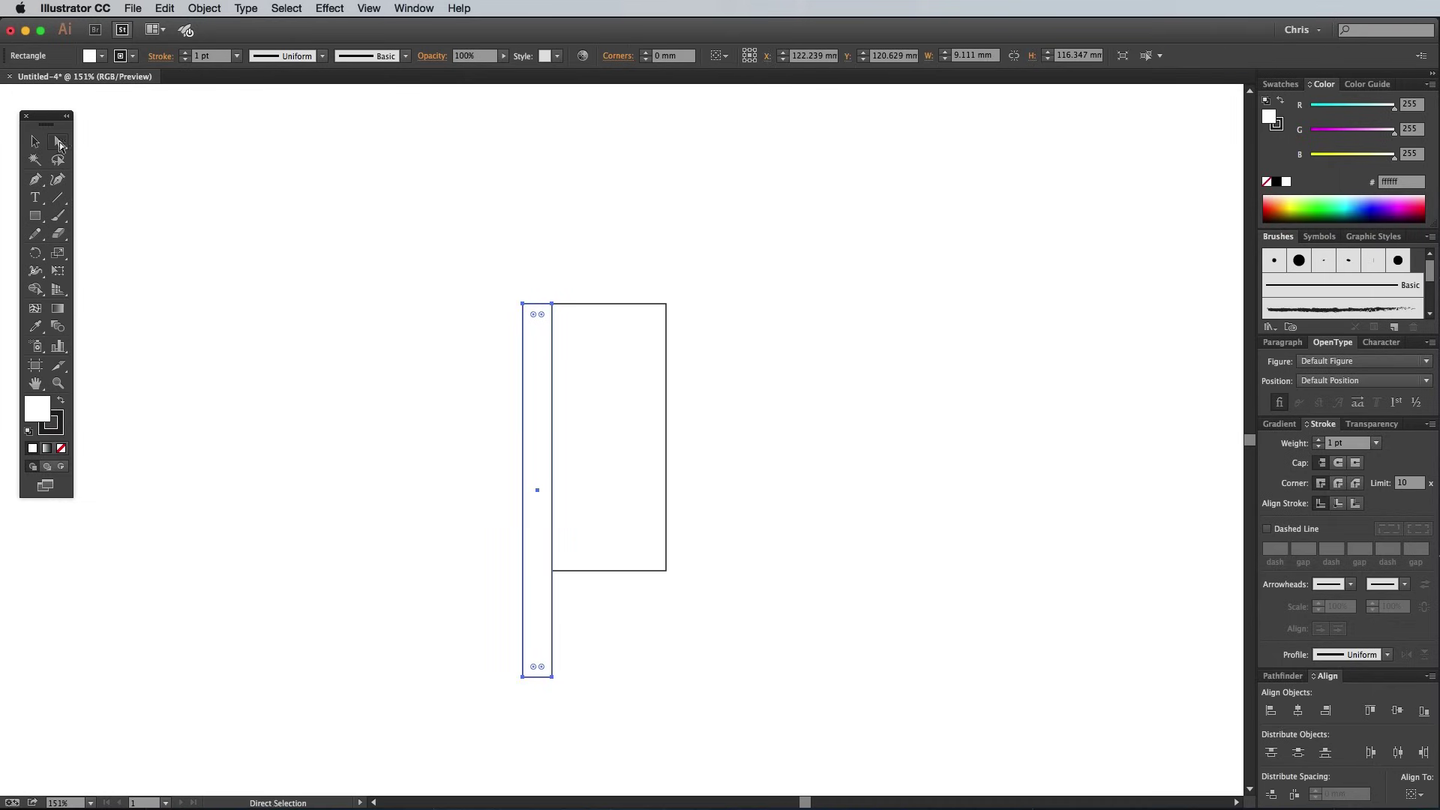
{"action": "left_click", "coordinate": [522, 304]}
{"action": "left_click_drag", "start_coordinate": [546, 338], "coordinate": [573, 376]}
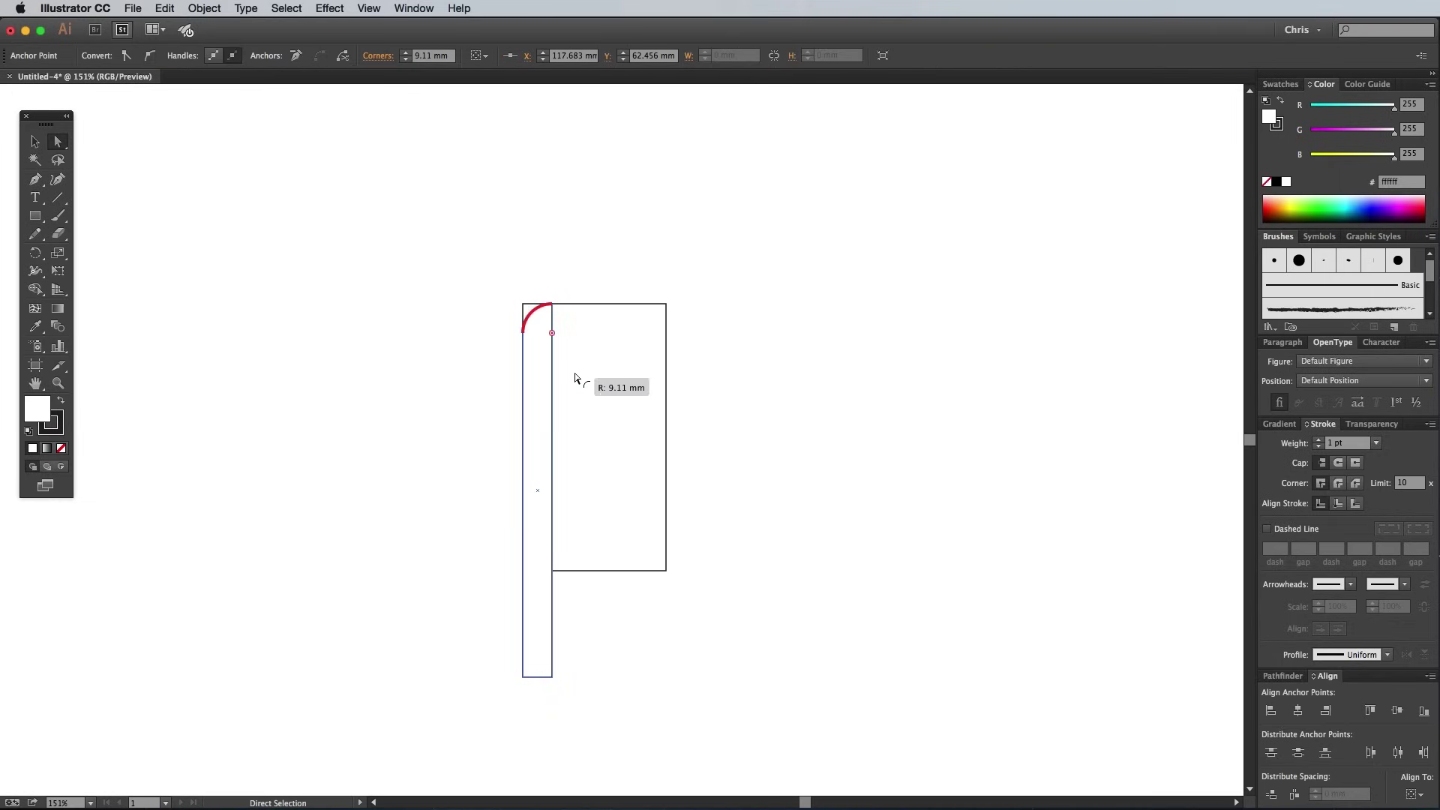
{"action": "left_click", "coordinate": [423, 349]}
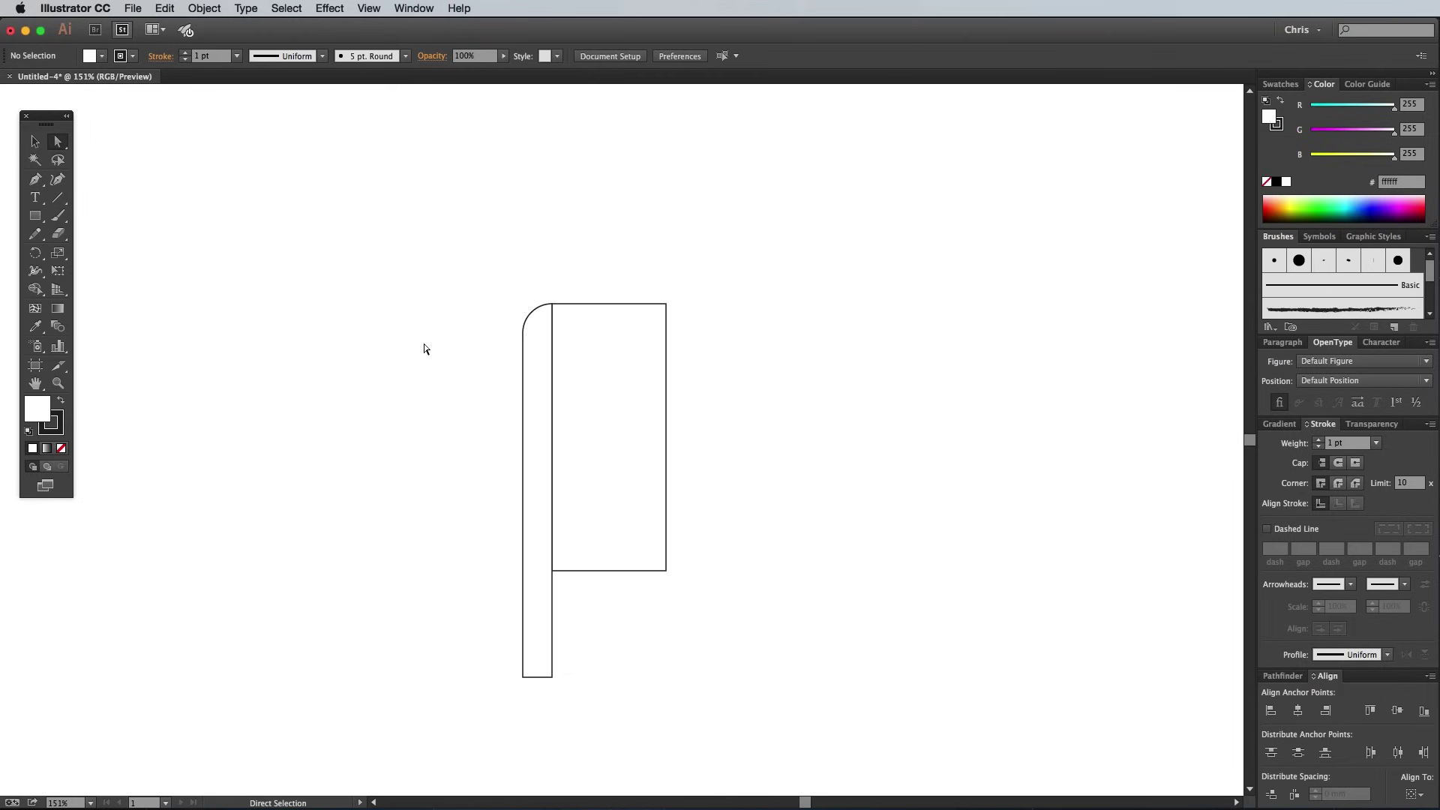
{"action": "left_click", "coordinate": [35, 143]}
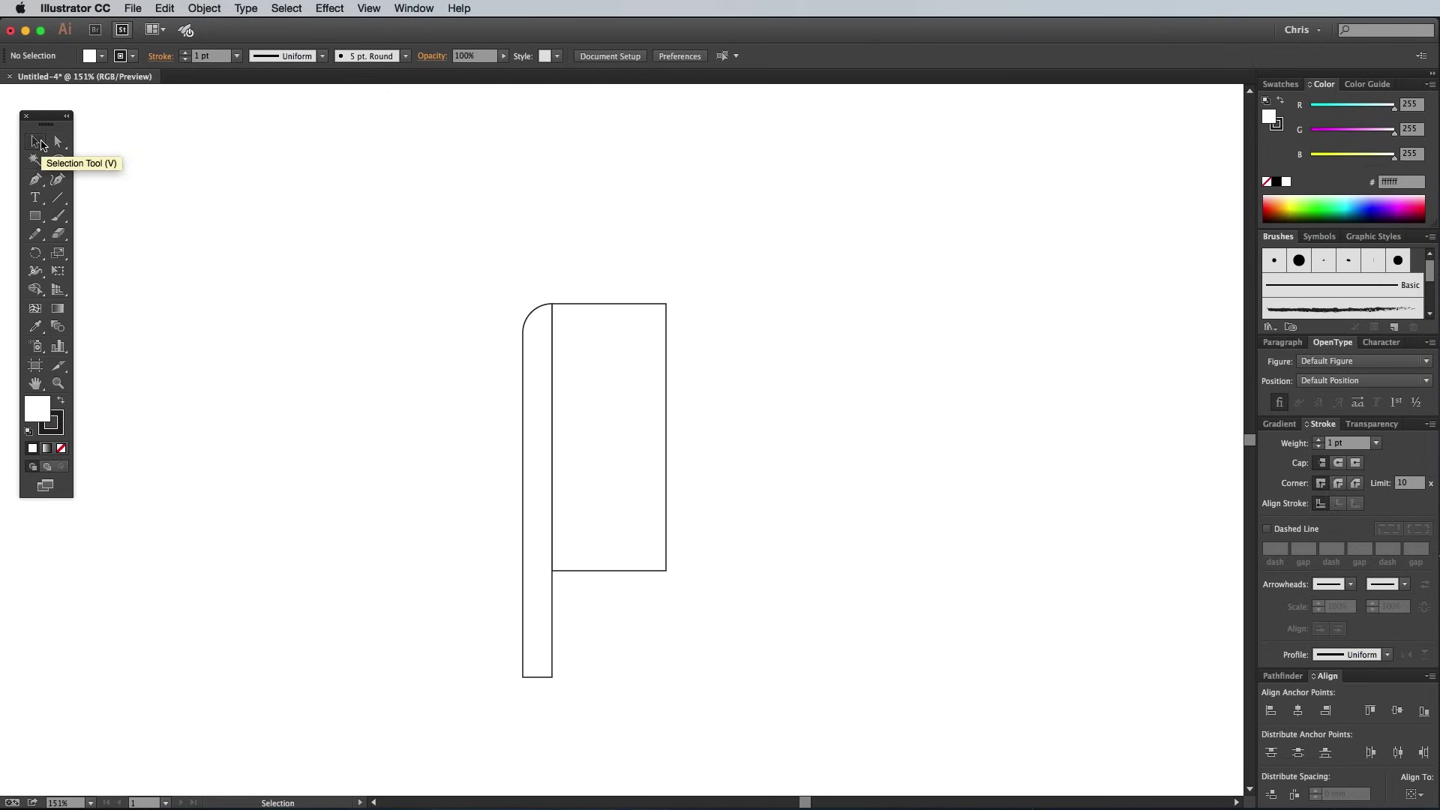
Duplicate the rounded bar in place with Copy and Paste in Front.
{"action": "left_click", "coordinate": [521, 393]}
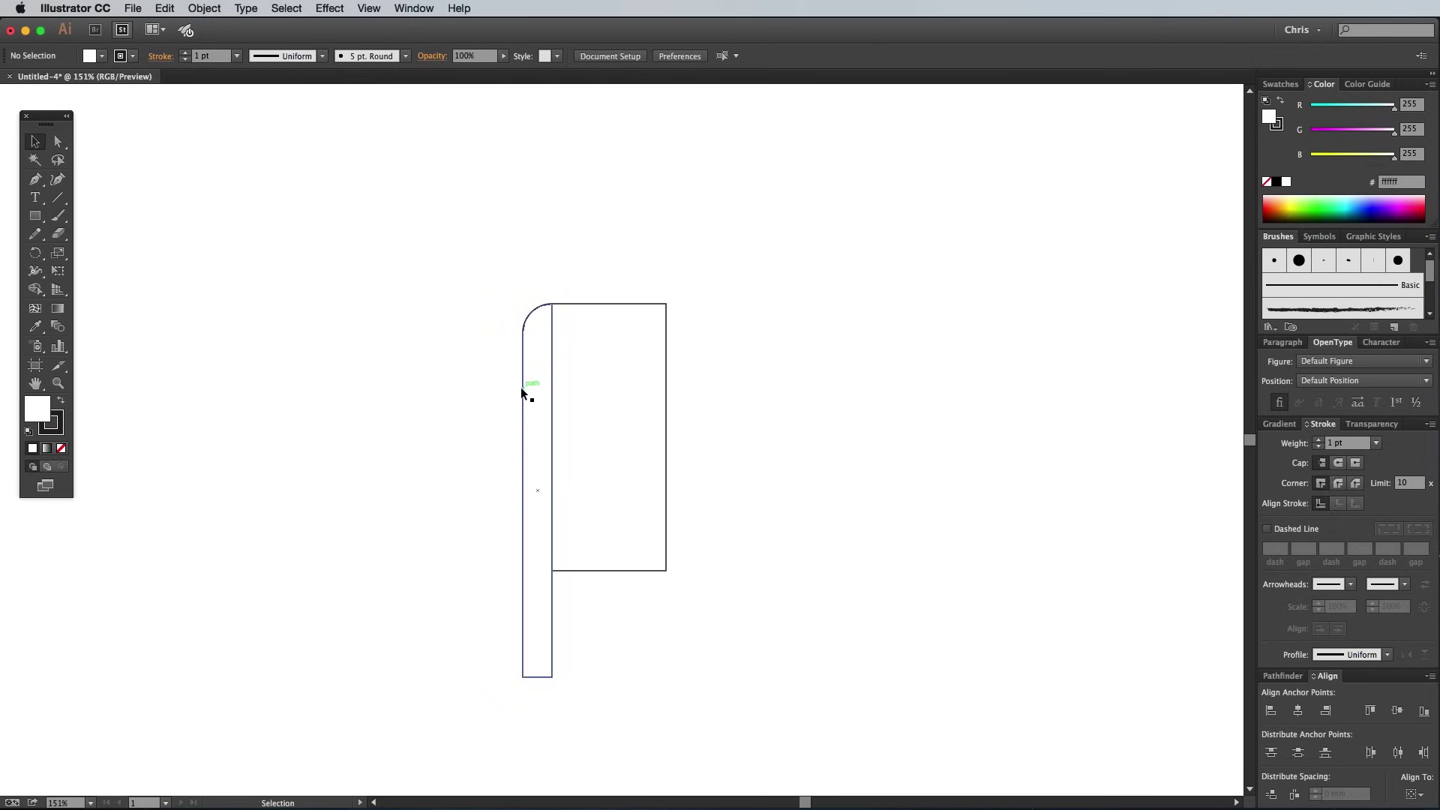
{"action": "left_click", "coordinate": [165, 10]}
{"action": "left_click", "coordinate": [182, 83]}
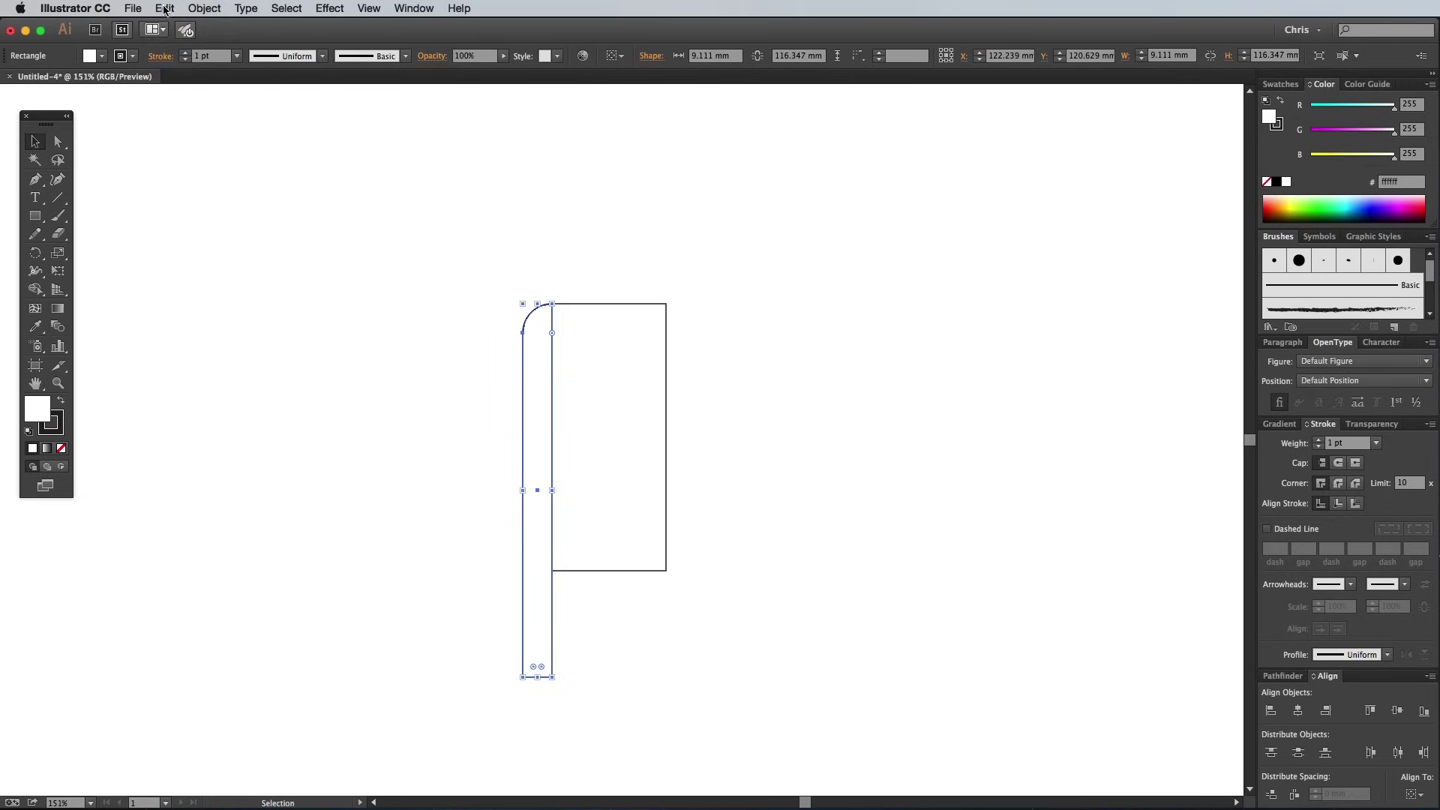
{"action": "left_click", "coordinate": [165, 9]}
{"action": "left_click", "coordinate": [191, 110]}
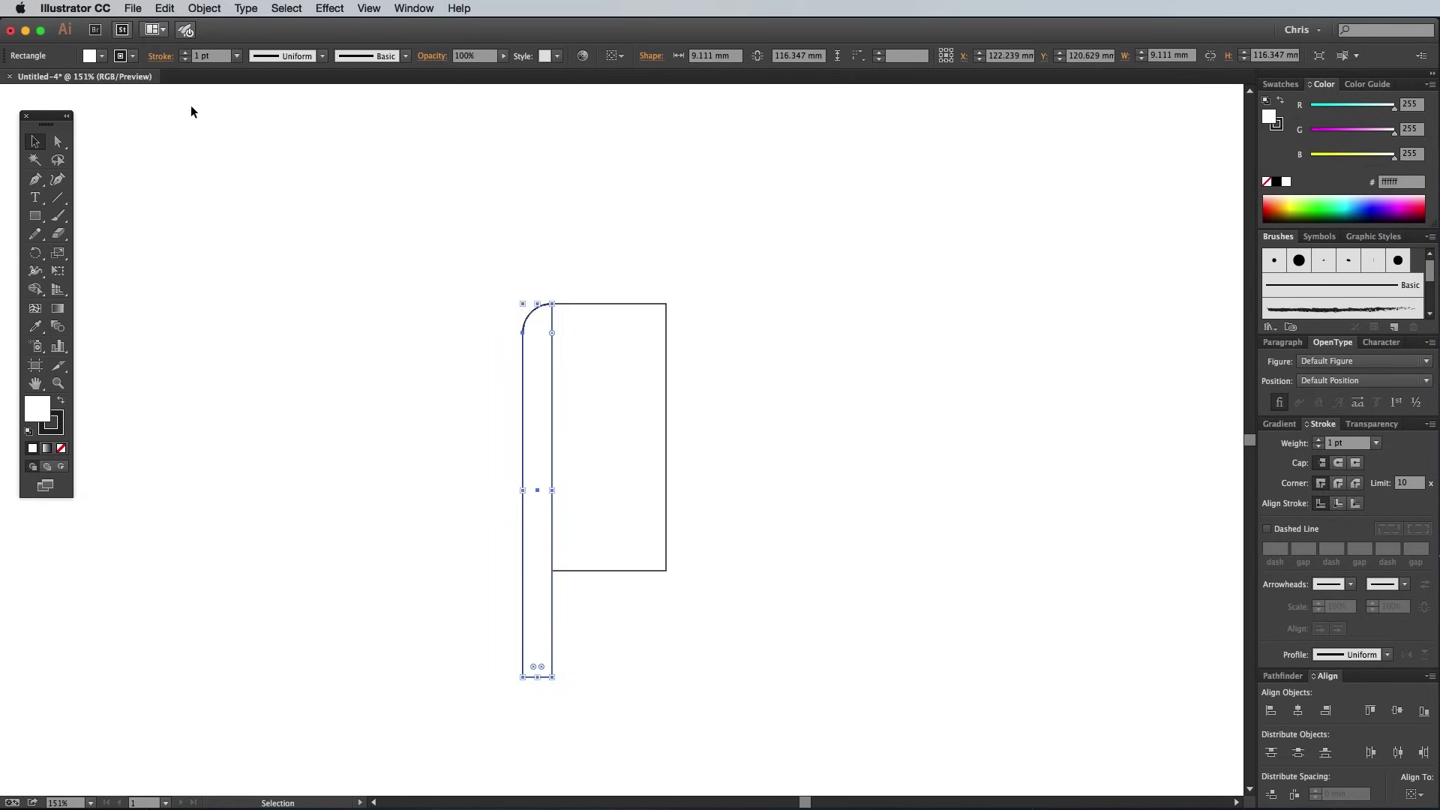
Reflect the copy vertically and move it against the rectangle's right edge.
{"action": "left_click", "coordinate": [204, 8]}
{"action": "mouse_move", "coordinate": [222, 26]}
{"action": "left_click", "coordinate": [381, 83]}
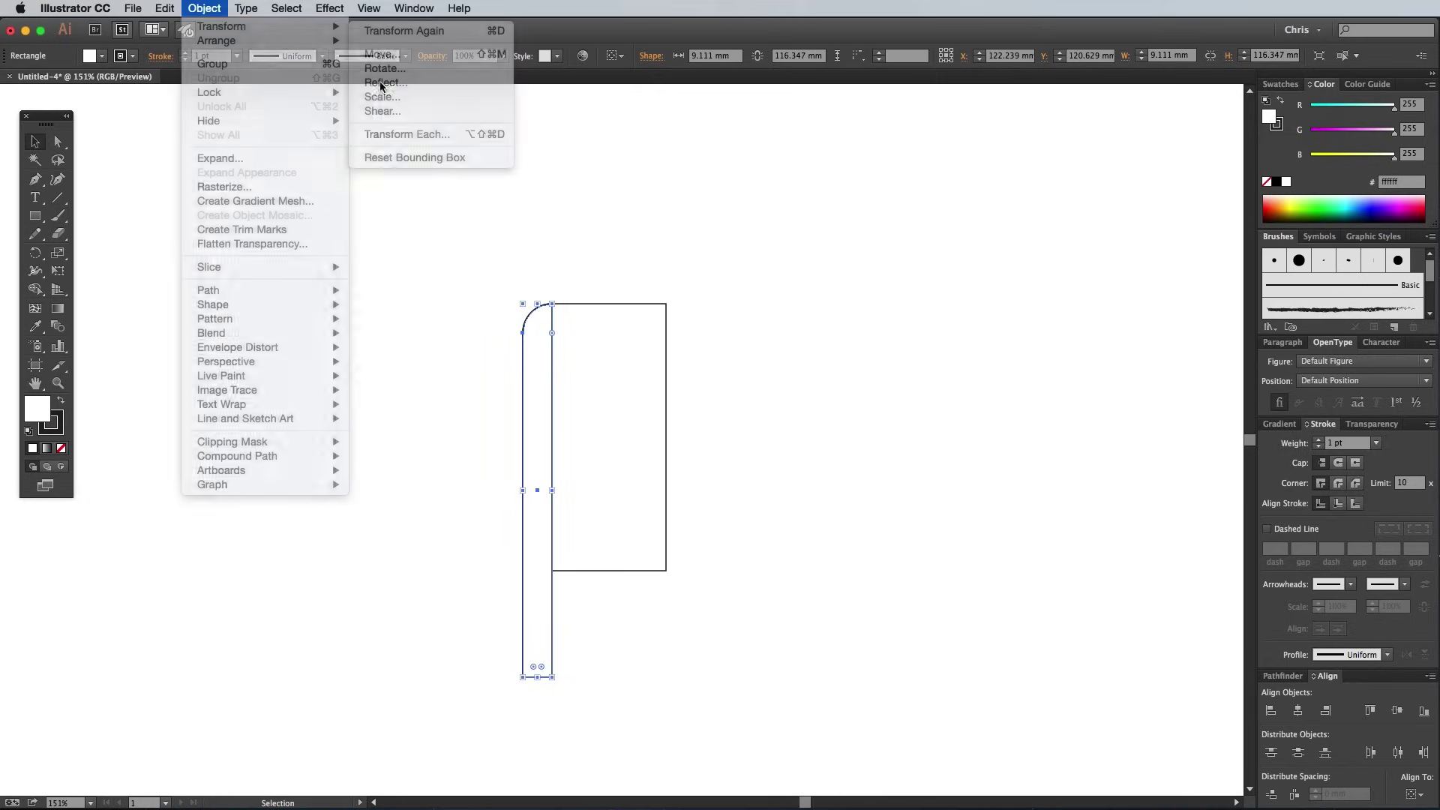
{"action": "left_click", "coordinate": [910, 501]}
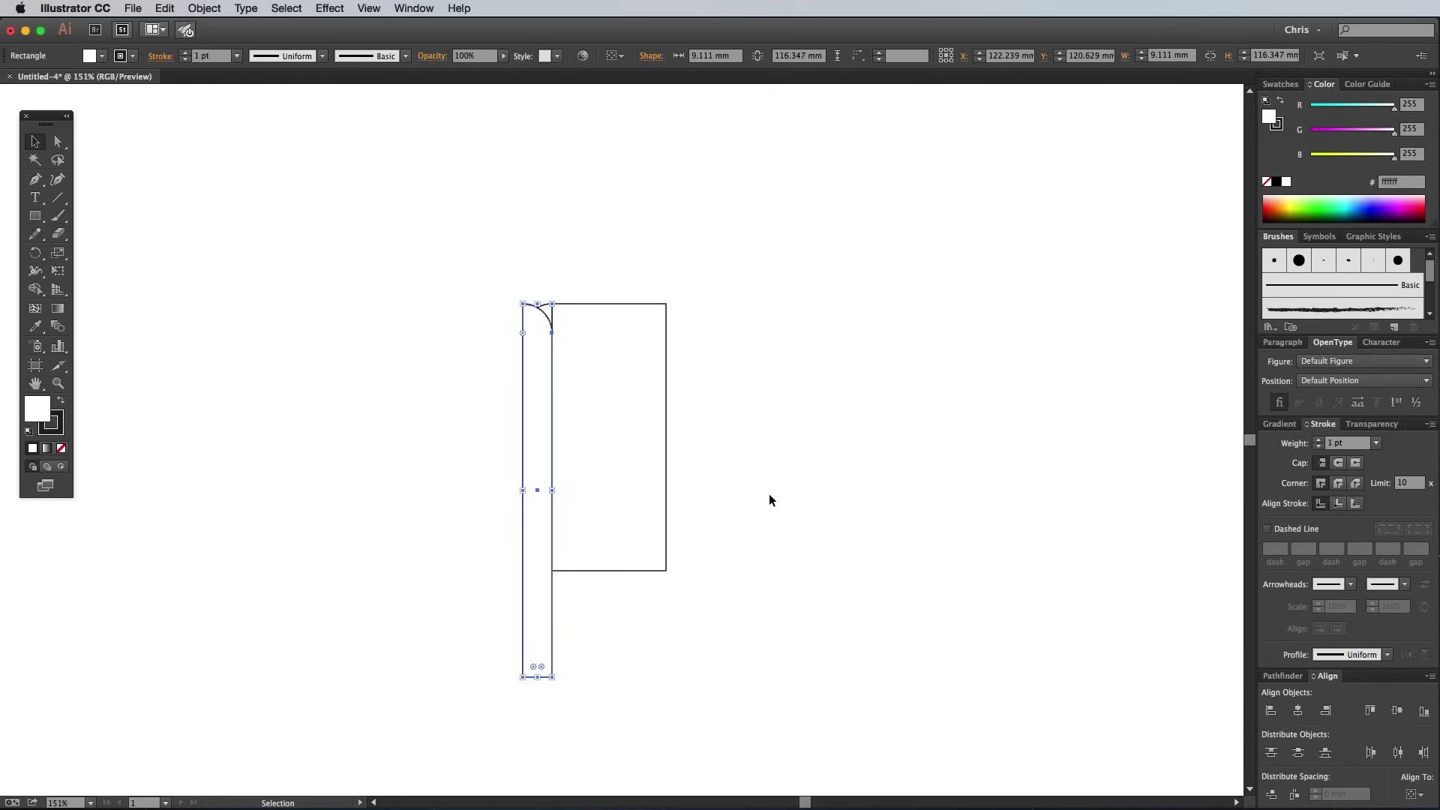
{"action": "left_click_drag", "start_coordinate": [537, 493], "coordinate": [681, 503]}
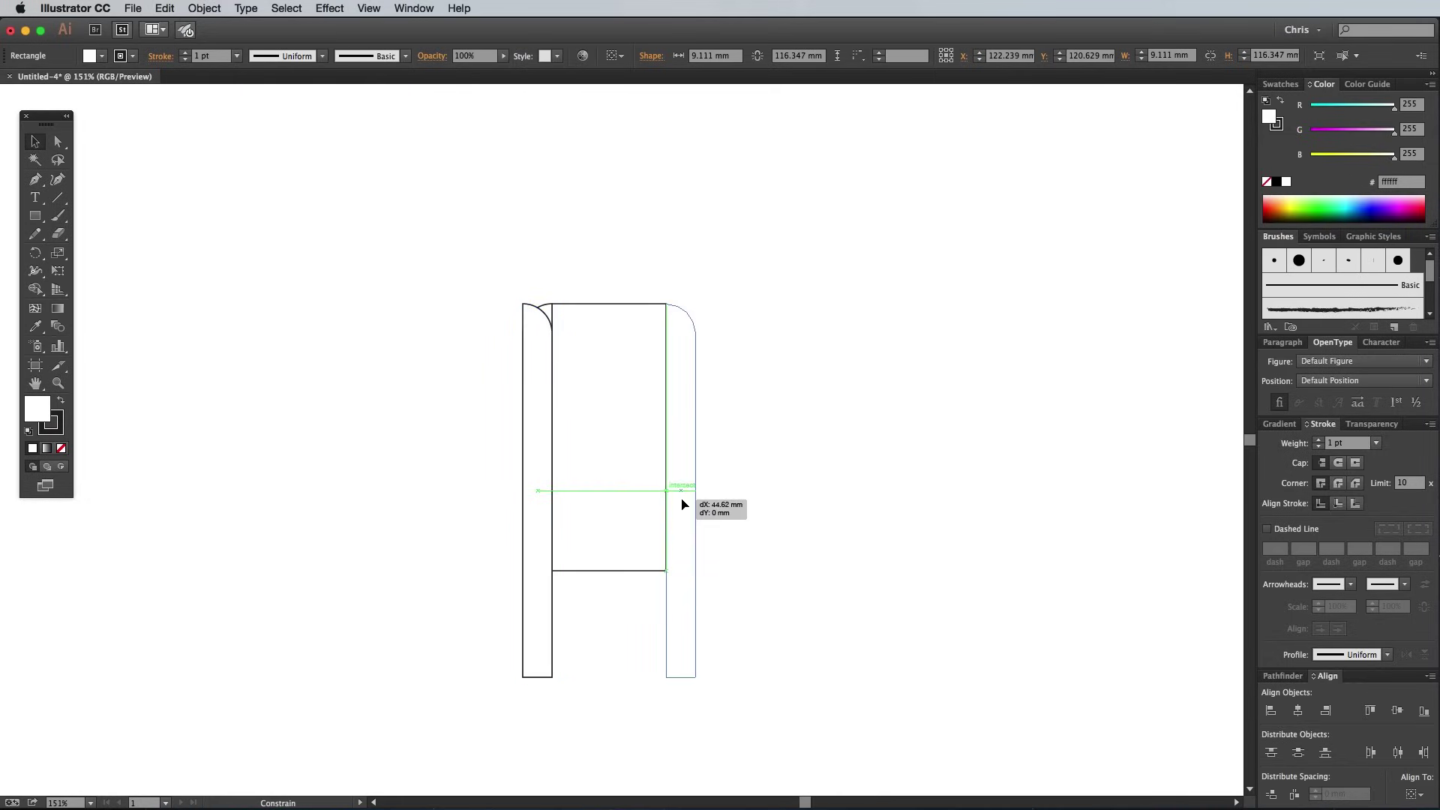
Draw a narrow rectangle over the centre of the lower rectangle and nudge it upward.
{"action": "key", "text": "m"}
{"action": "scroll", "coordinate": [460, 294], "scroll_direction": "down", "scroll_amount": 5}
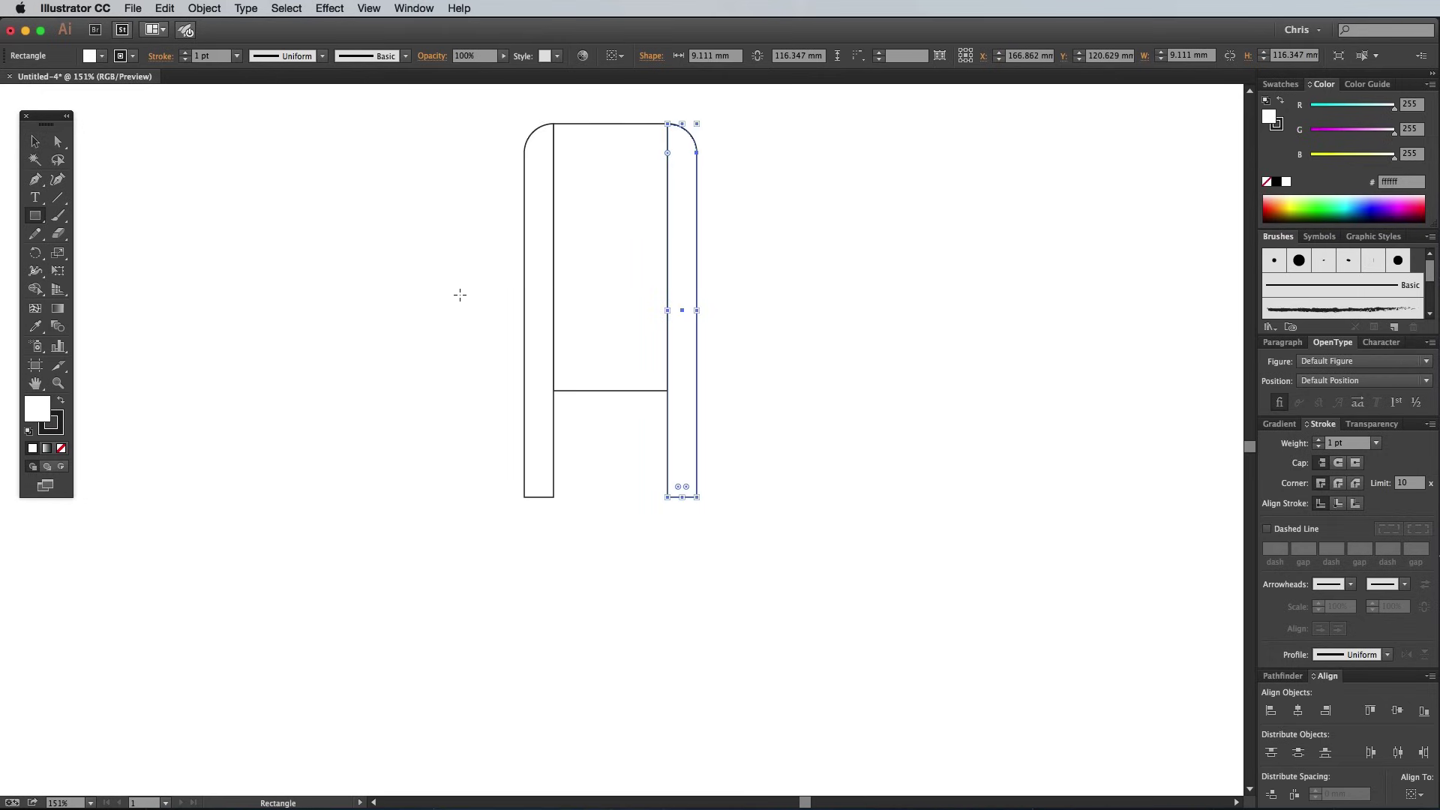
{"action": "scroll", "coordinate": [460, 293], "scroll_direction": "down", "scroll_amount": 1}
{"action": "left_click_drag", "start_coordinate": [554, 356], "coordinate": [667, 662]}
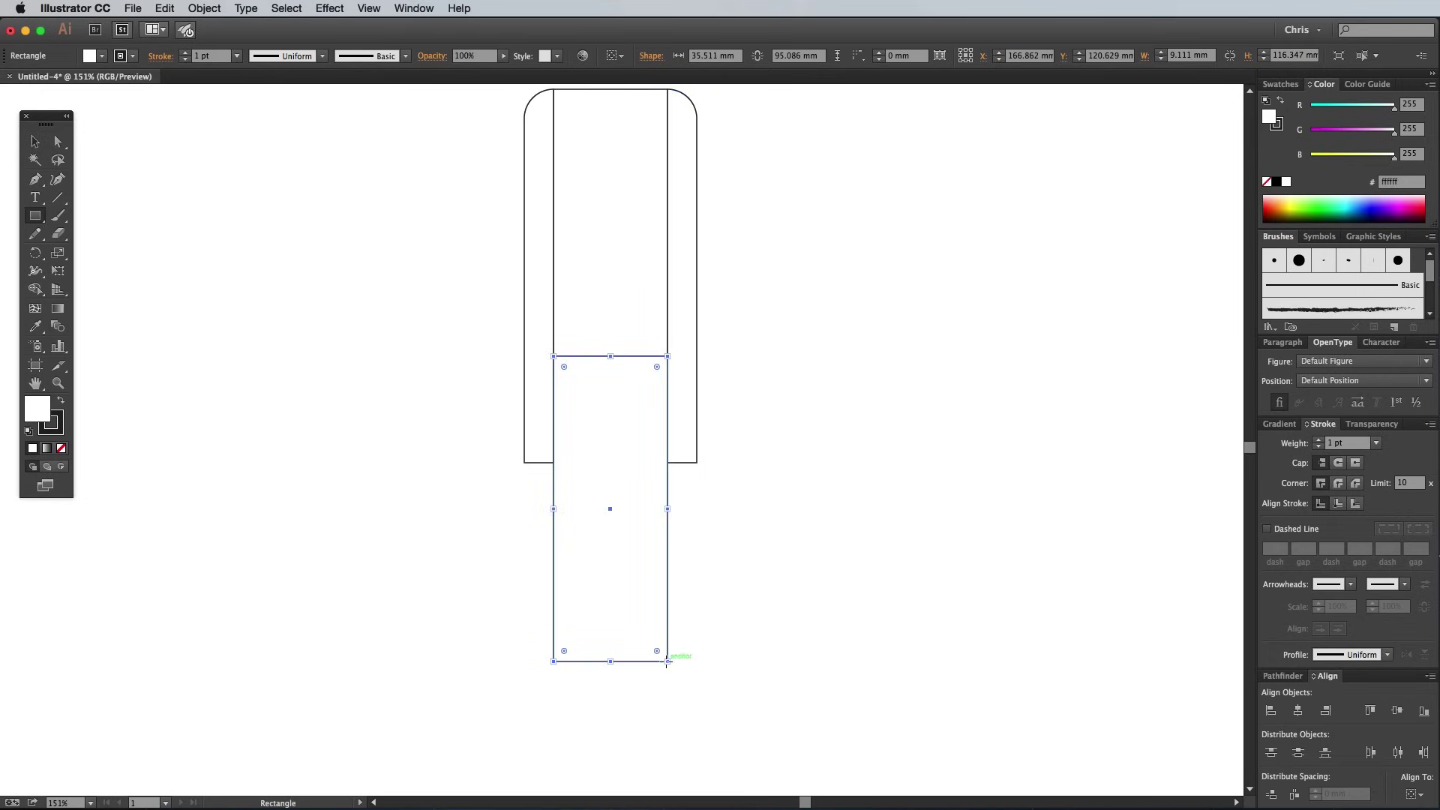
{"action": "left_click_drag", "start_coordinate": [577, 447], "coordinate": [641, 756]}
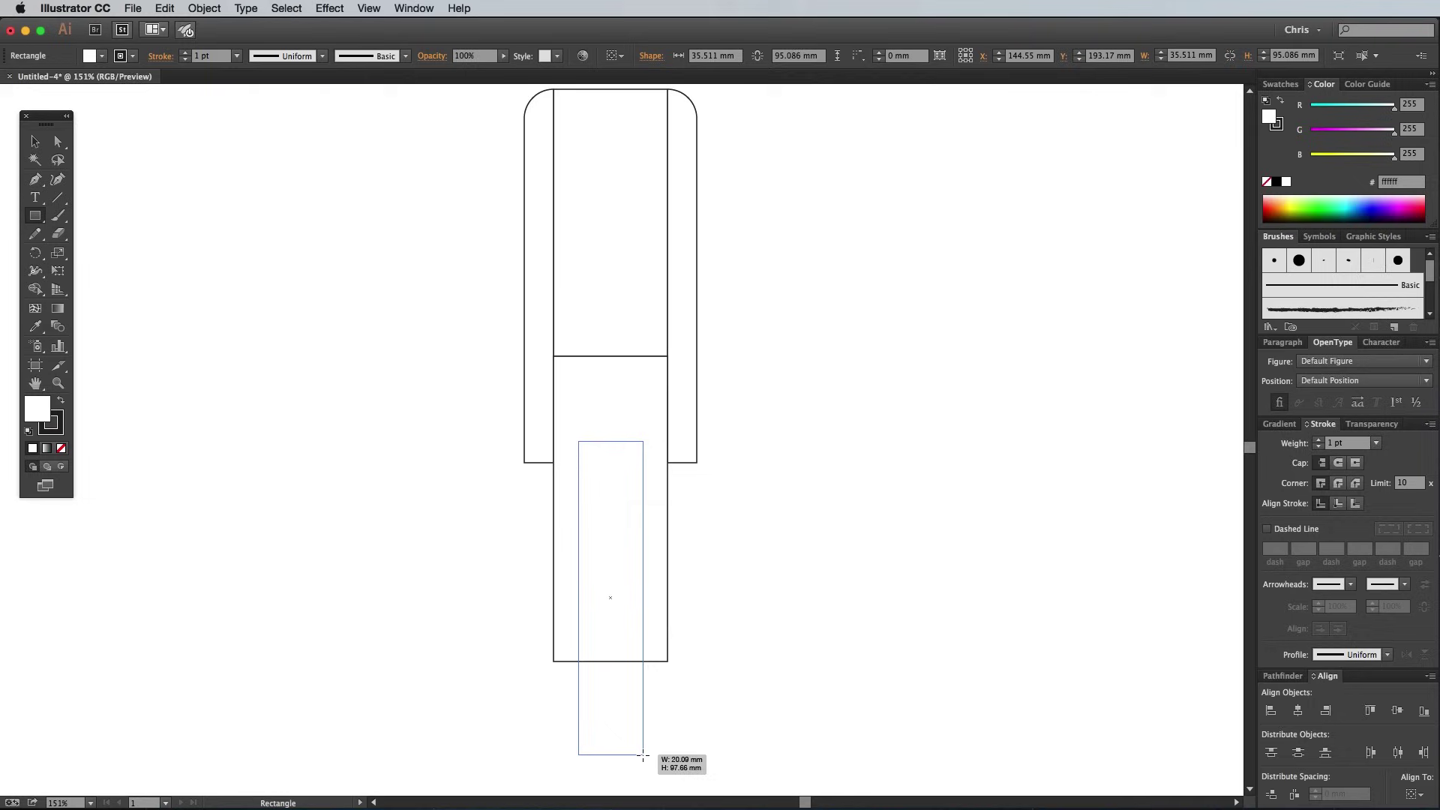
{"action": "left_click", "coordinate": [36, 144]}
{"action": "left_click_drag", "start_coordinate": [611, 598], "coordinate": [611, 573]}
{"action": "left_click", "coordinate": [758, 575]}
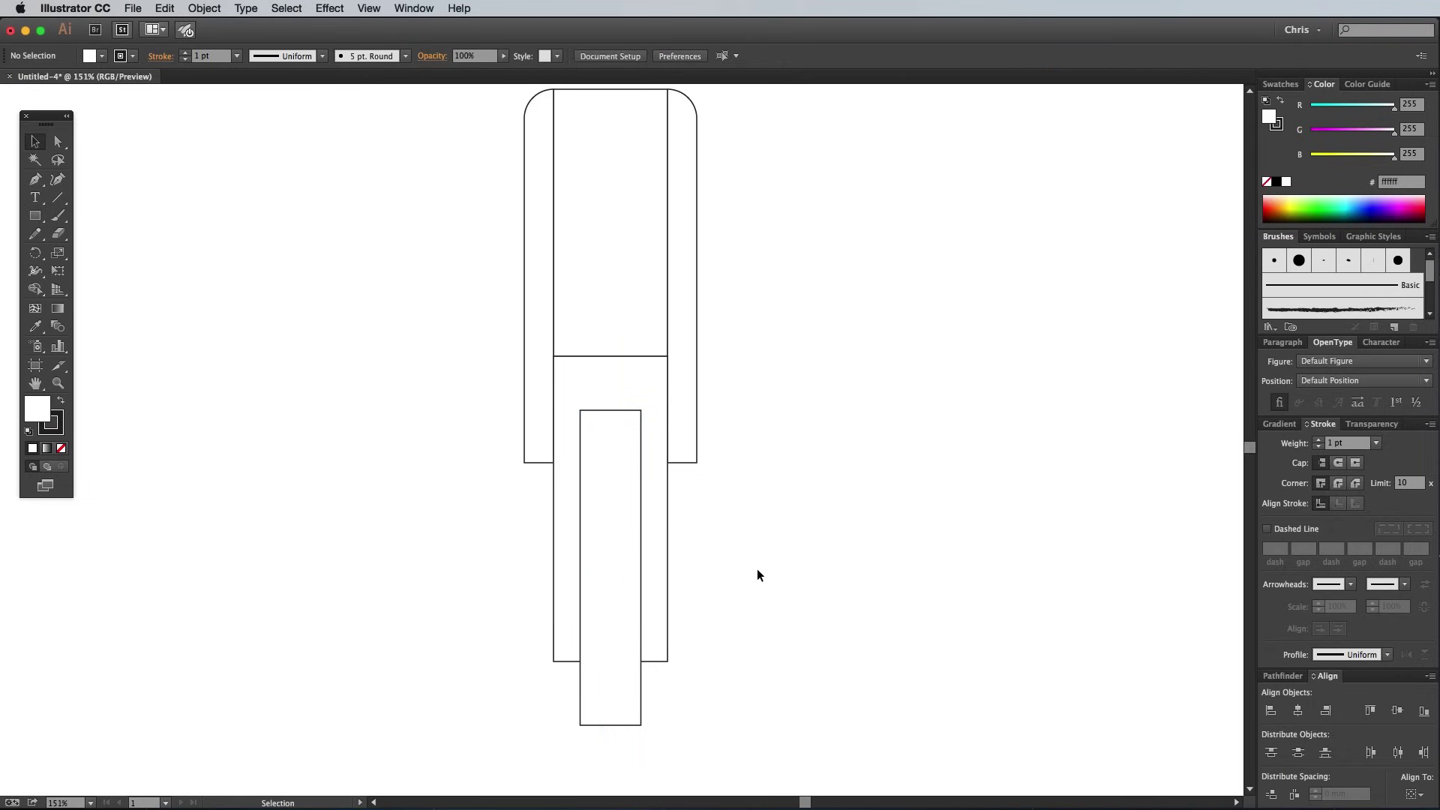
Fully round the narrow rectangle's top into an arch.
{"action": "left_click", "coordinate": [60, 142]}
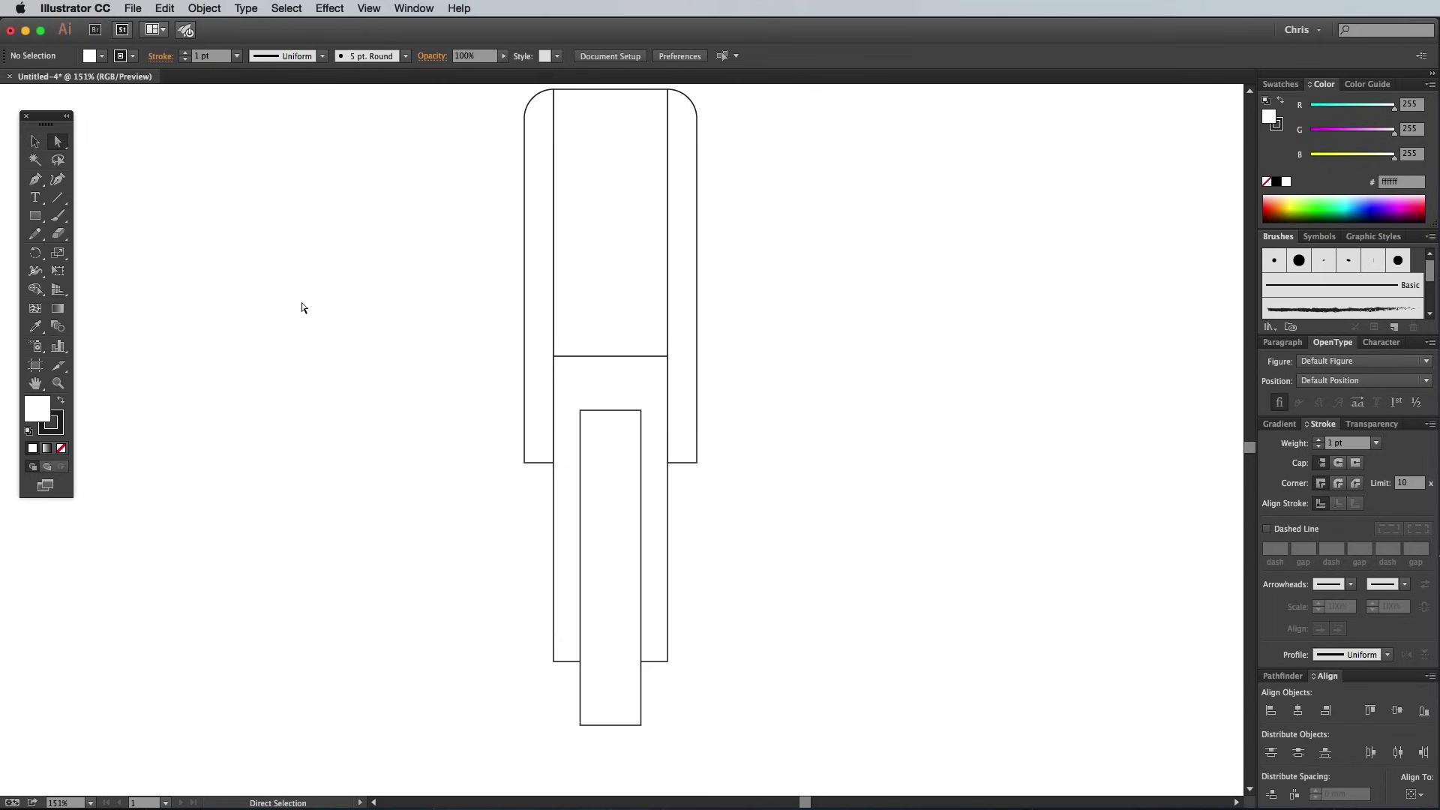
{"action": "left_click", "coordinate": [581, 410]}
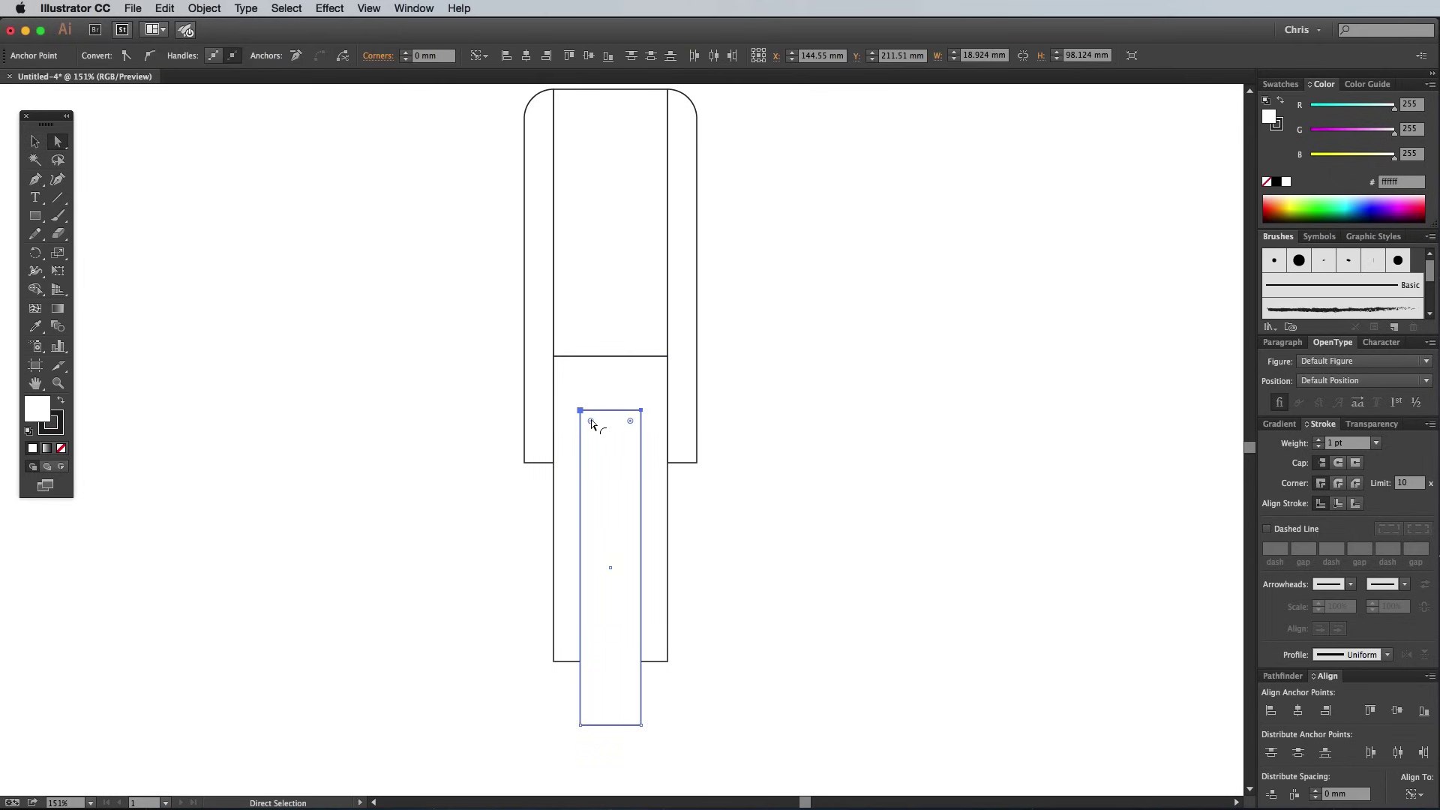
{"action": "left_click_drag", "start_coordinate": [593, 425], "coordinate": [625, 503]}
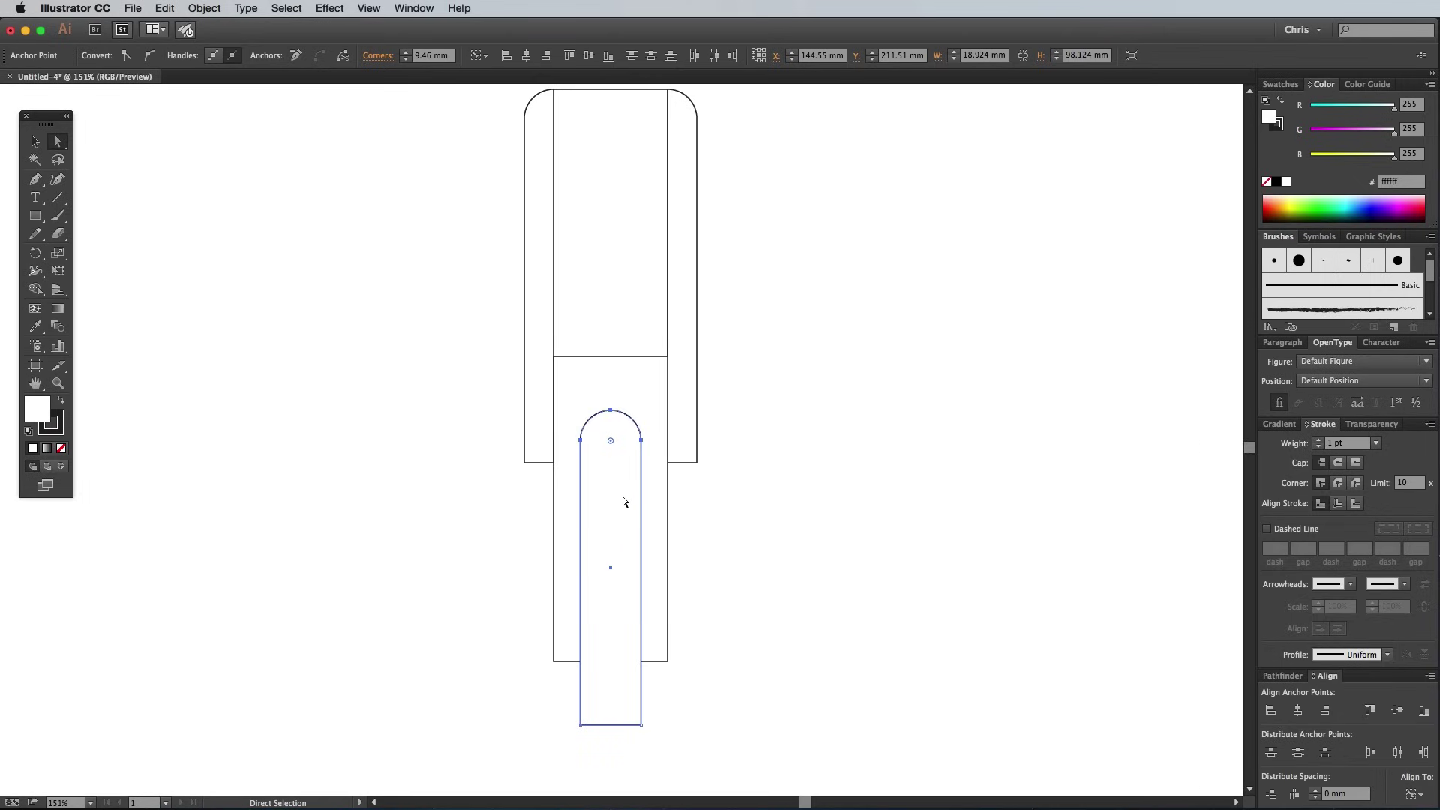
{"action": "left_click", "coordinate": [44, 144]}
{"action": "left_click", "coordinate": [281, 371]}
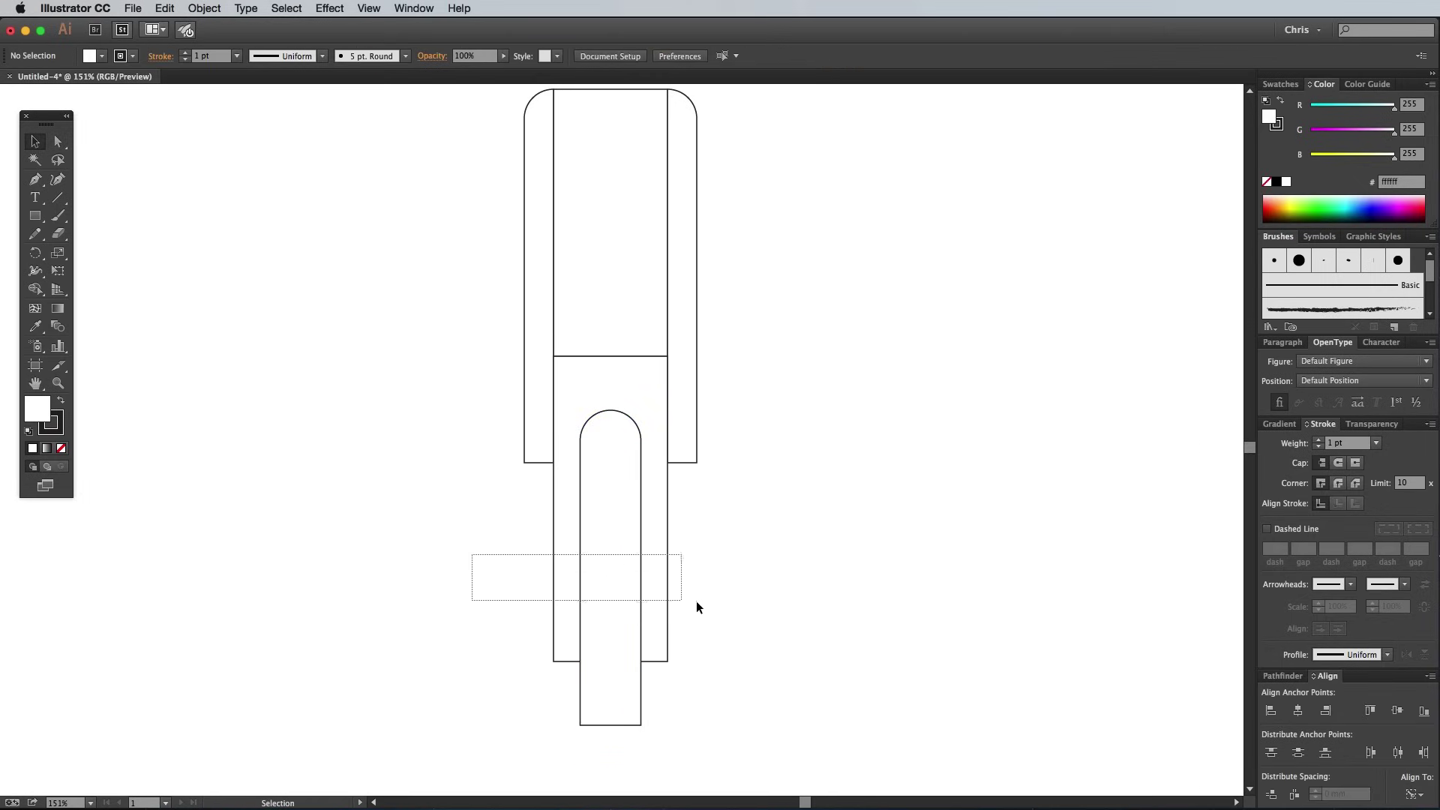
Cut the arch and leftover bottom piece from the lower rectangle with Shape Builder, leaving two legs.
{"action": "left_click_drag", "start_coordinate": [471, 554], "coordinate": [731, 610]}
{"action": "left_click", "coordinate": [38, 291]}
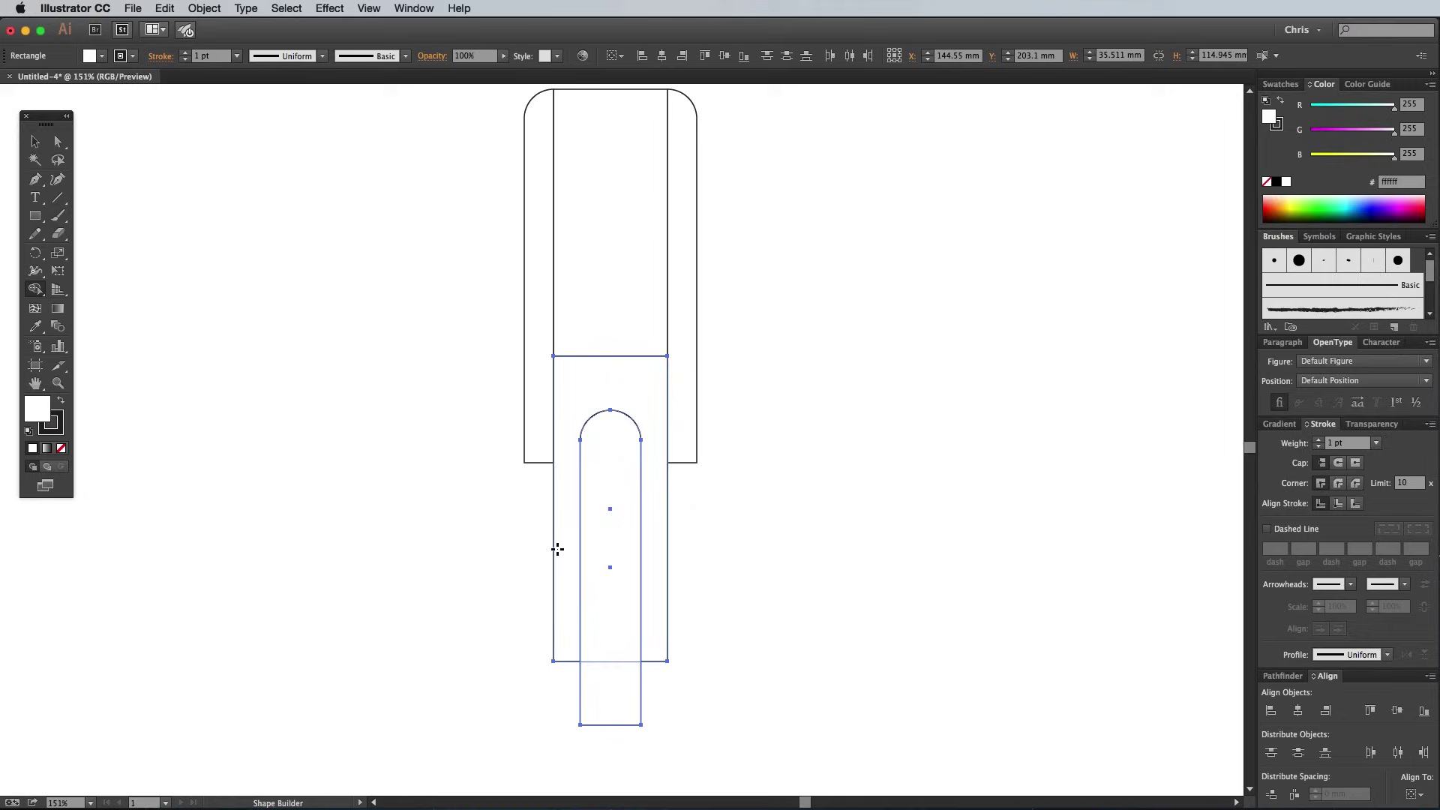
{"action": "left_click", "coordinate": [604, 567], "text": "alt"}
{"action": "left_click", "coordinate": [603, 689], "text": "alt"}
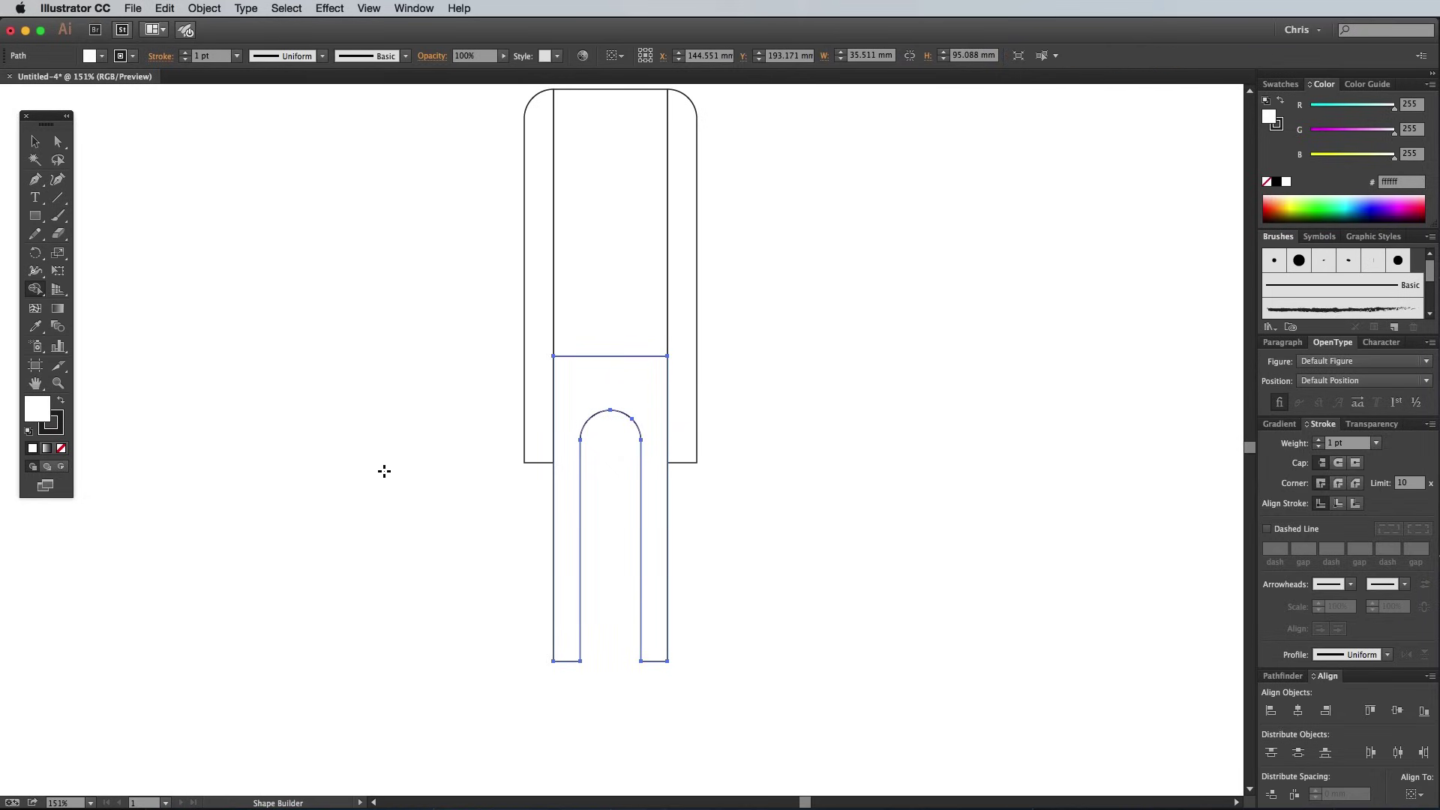
{"action": "left_click", "coordinate": [35, 141]}
{"action": "left_click", "coordinate": [333, 348]}
{"action": "scroll", "coordinate": [333, 348], "scroll_direction": "up", "scroll_amount": 3}
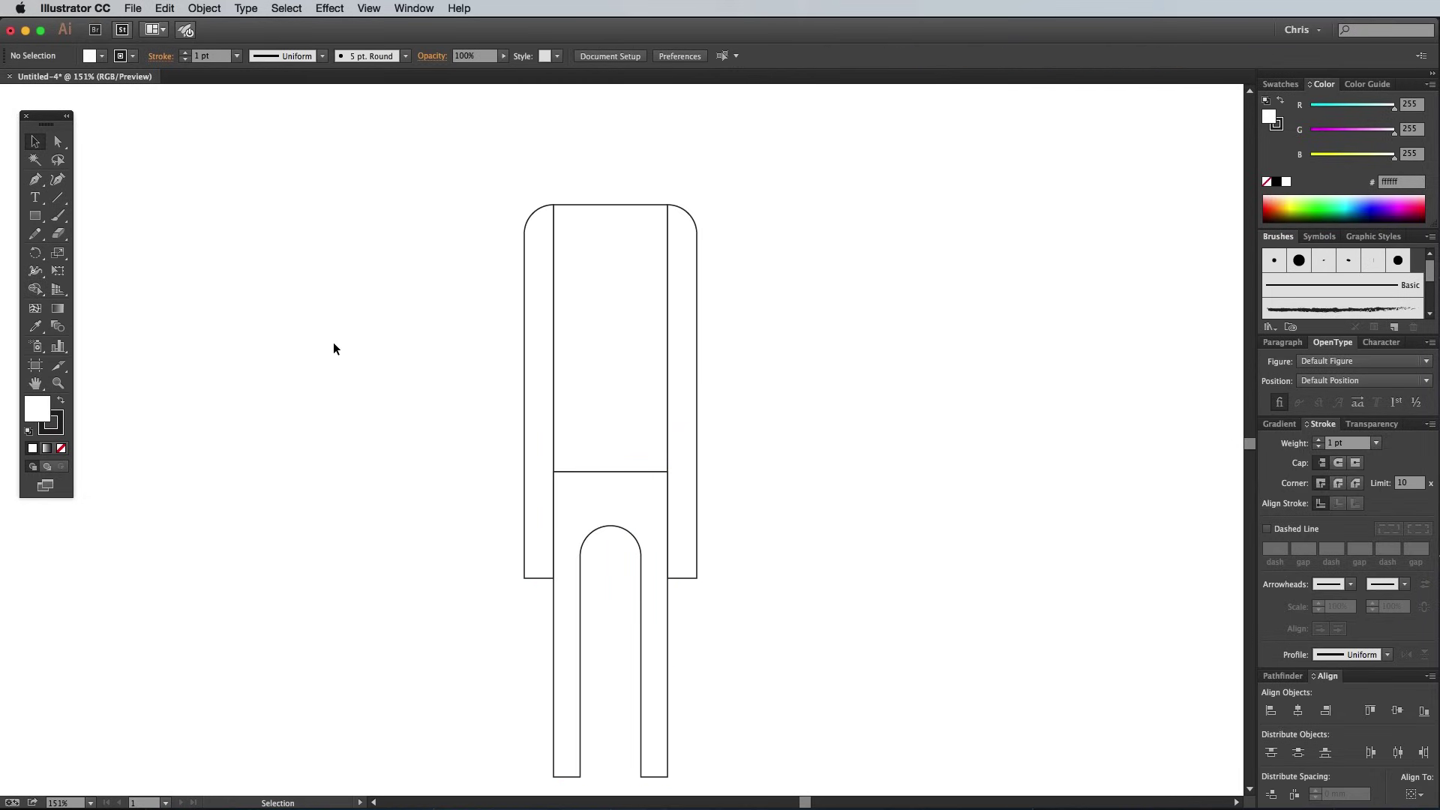
Draw a cuff rectangle under the left leg and centre the ankle piece beneath it.
{"action": "key", "text": "m"}
{"action": "key", "text": "ctrl+equal"}
{"action": "key", "text": "ctrl+equal"}
{"action": "key", "text": "ctrl+equal"}
{"action": "scroll", "coordinate": [538, 602], "scroll_direction": "down", "scroll_amount": 3}
{"action": "scroll", "coordinate": [539, 601], "scroll_direction": "down", "scroll_amount": 5}
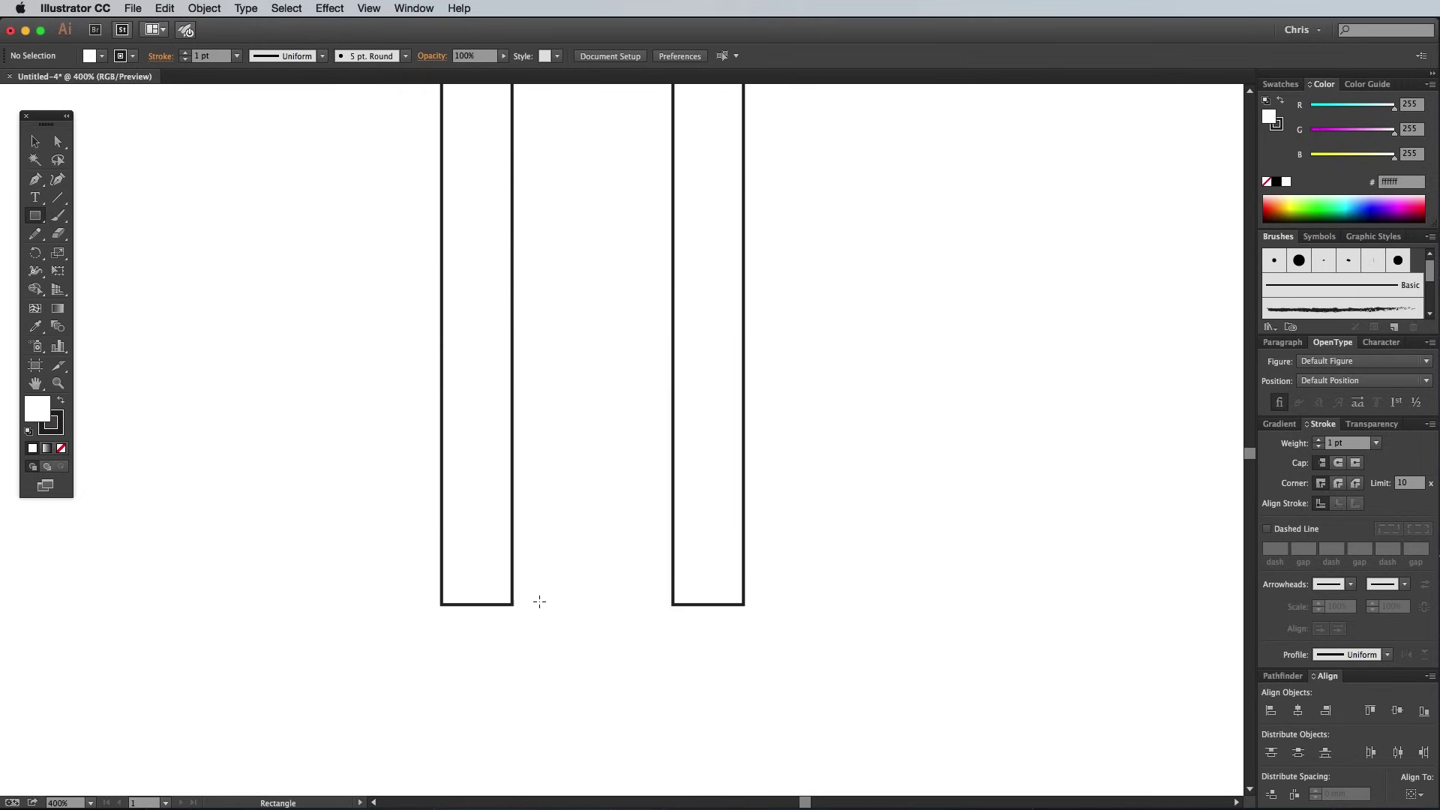
{"action": "scroll", "coordinate": [539, 601], "scroll_direction": "down", "scroll_amount": 3}
{"action": "scroll", "coordinate": [539, 601], "scroll_direction": "up", "scroll_amount": 2}
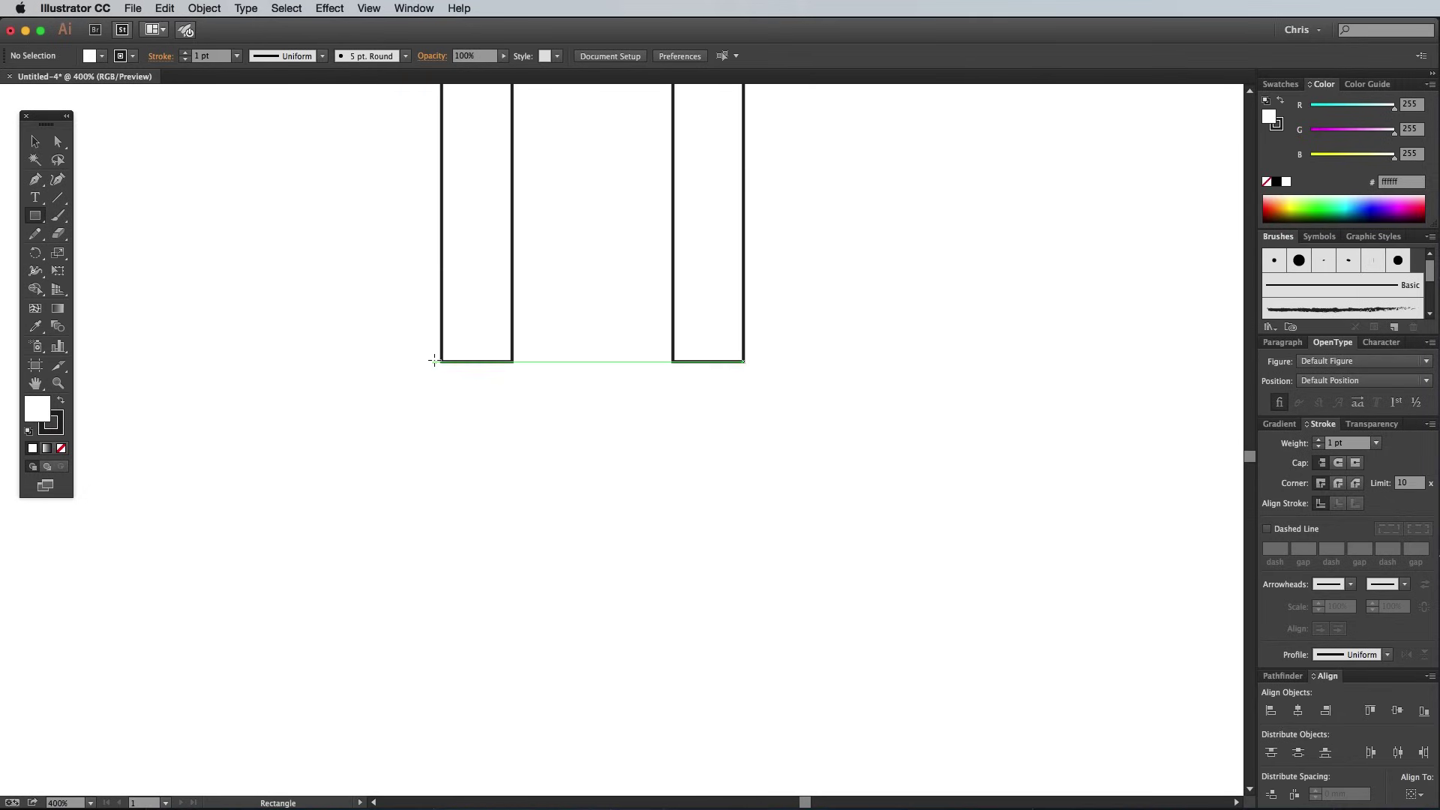
{"action": "mouse_move", "coordinate": [435, 360]}
{"action": "left_mouse_down"}
{"action": "mouse_move", "coordinate": [519, 412]}
{"action": "mouse_move", "coordinate": [535, 540]}
{"action": "left_mouse_up"}
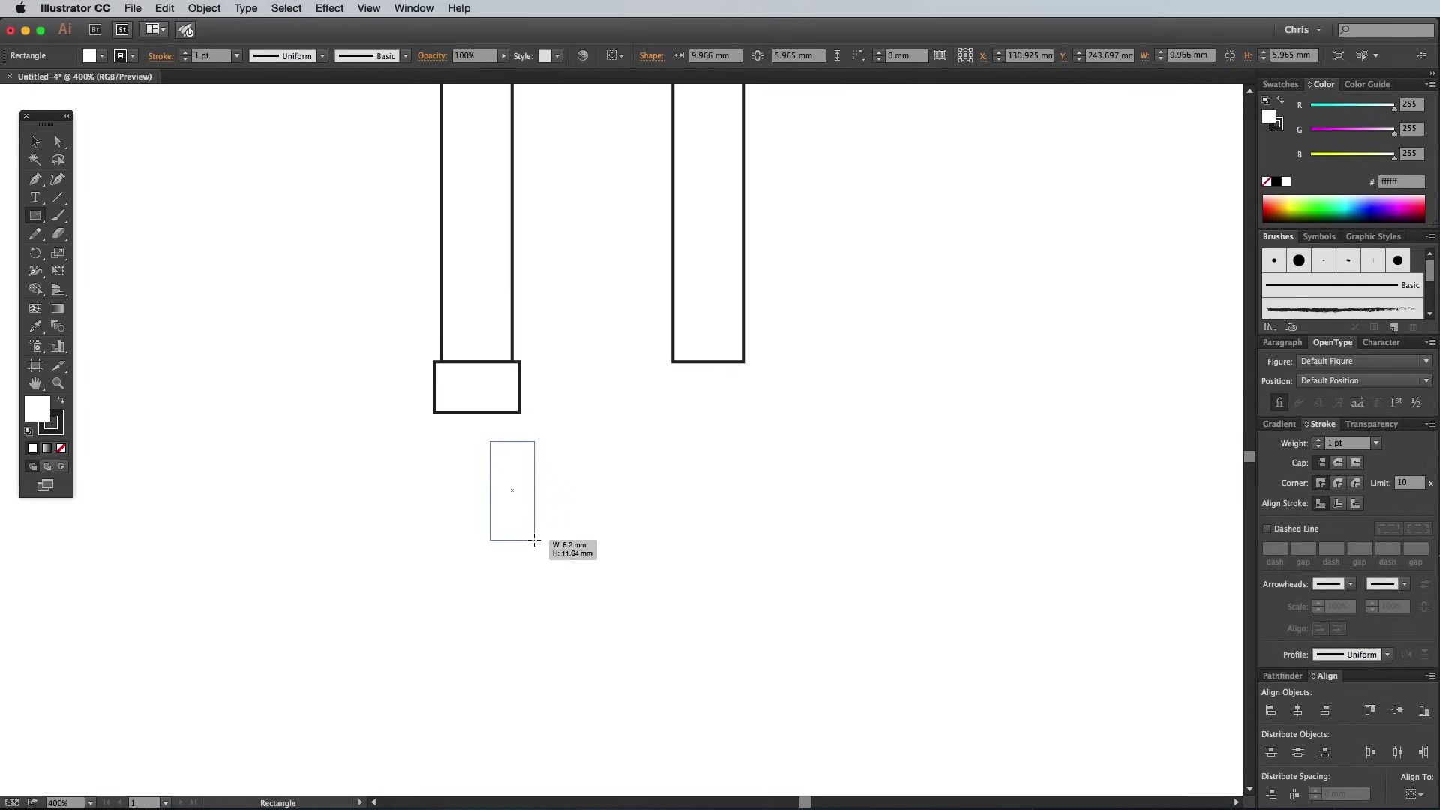
{"action": "key", "text": "v"}
{"action": "left_click_drag", "start_coordinate": [512, 493], "coordinate": [476, 468]}
Add a shoe rectangle below the ankle with a rounded top-left toe.
{"action": "key", "text": "m"}
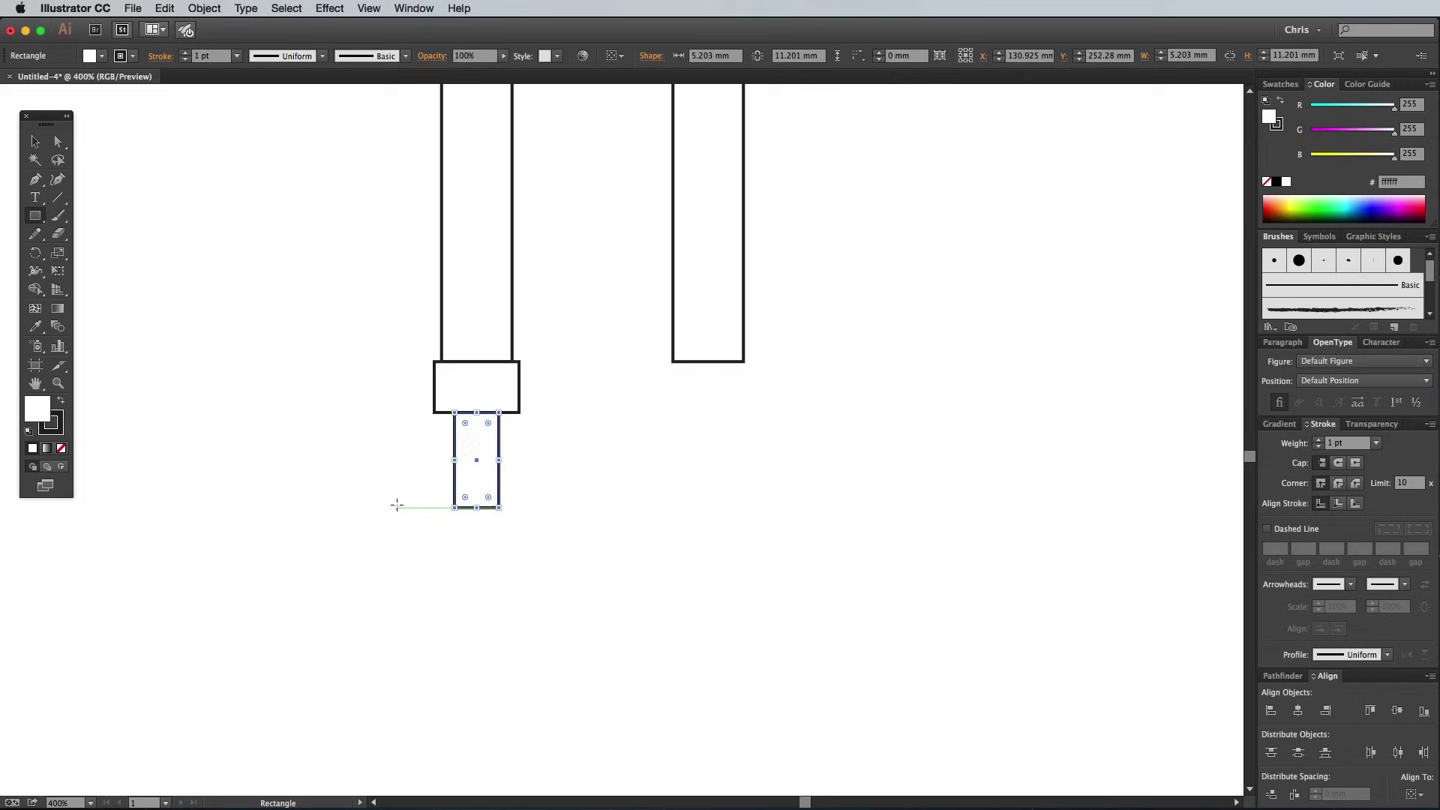
{"action": "left_click_drag", "start_coordinate": [396, 505], "coordinate": [502, 564]}
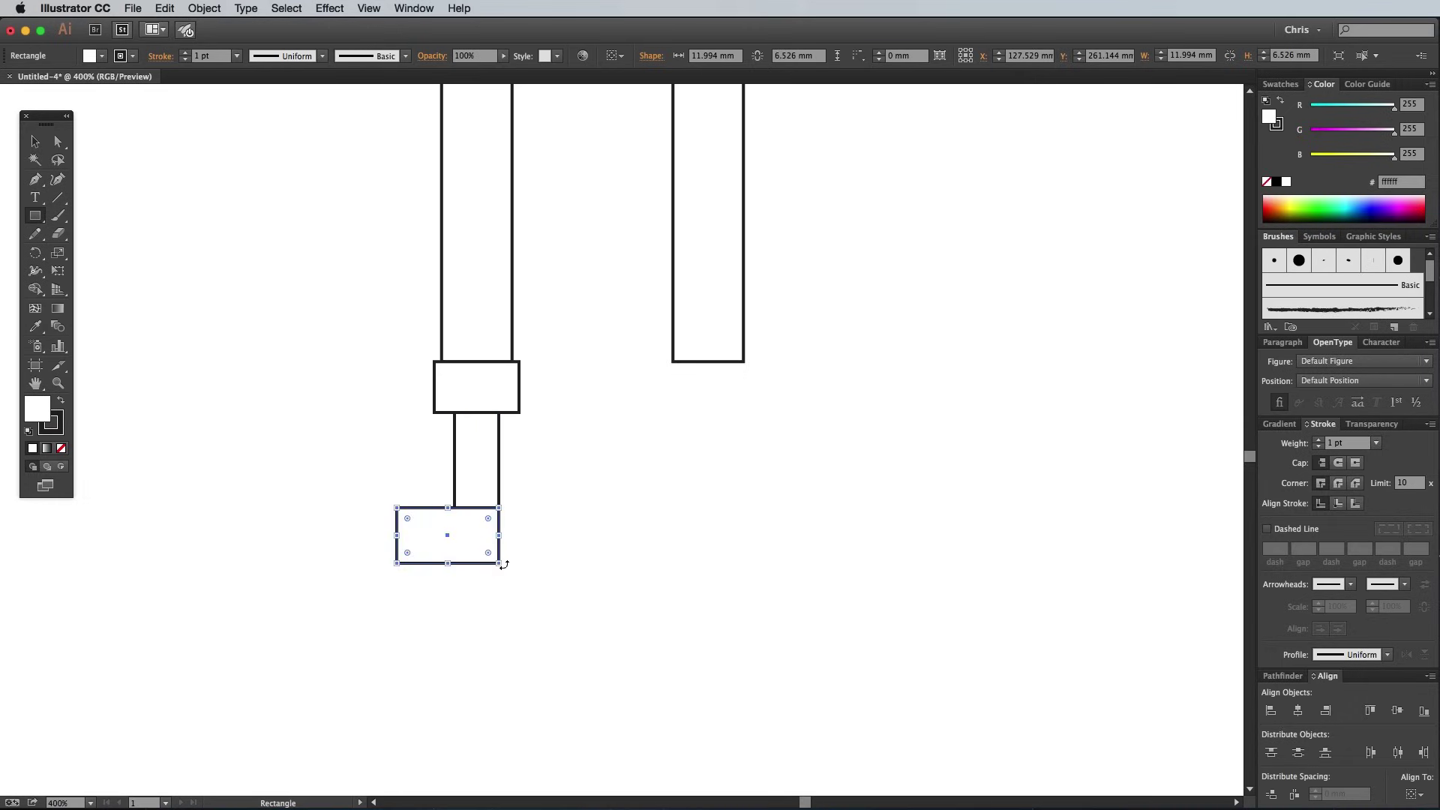
{"action": "left_click", "coordinate": [60, 141]}
{"action": "left_click", "coordinate": [396, 508]}
{"action": "left_click_drag", "start_coordinate": [408, 518], "coordinate": [470, 564]}
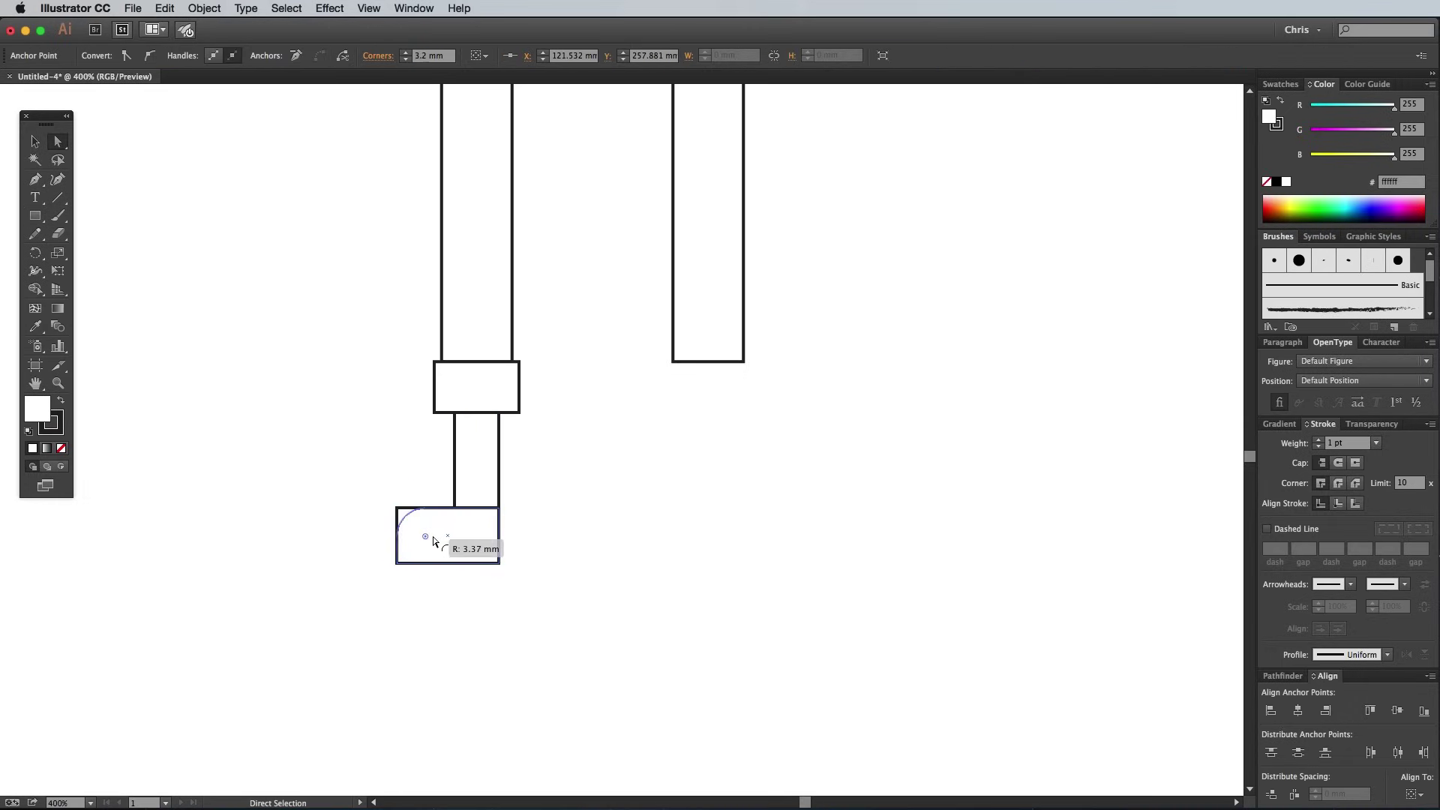
Copy the cuff, ankle and shoe pieces under the right leg.
{"action": "key", "text": "v"}
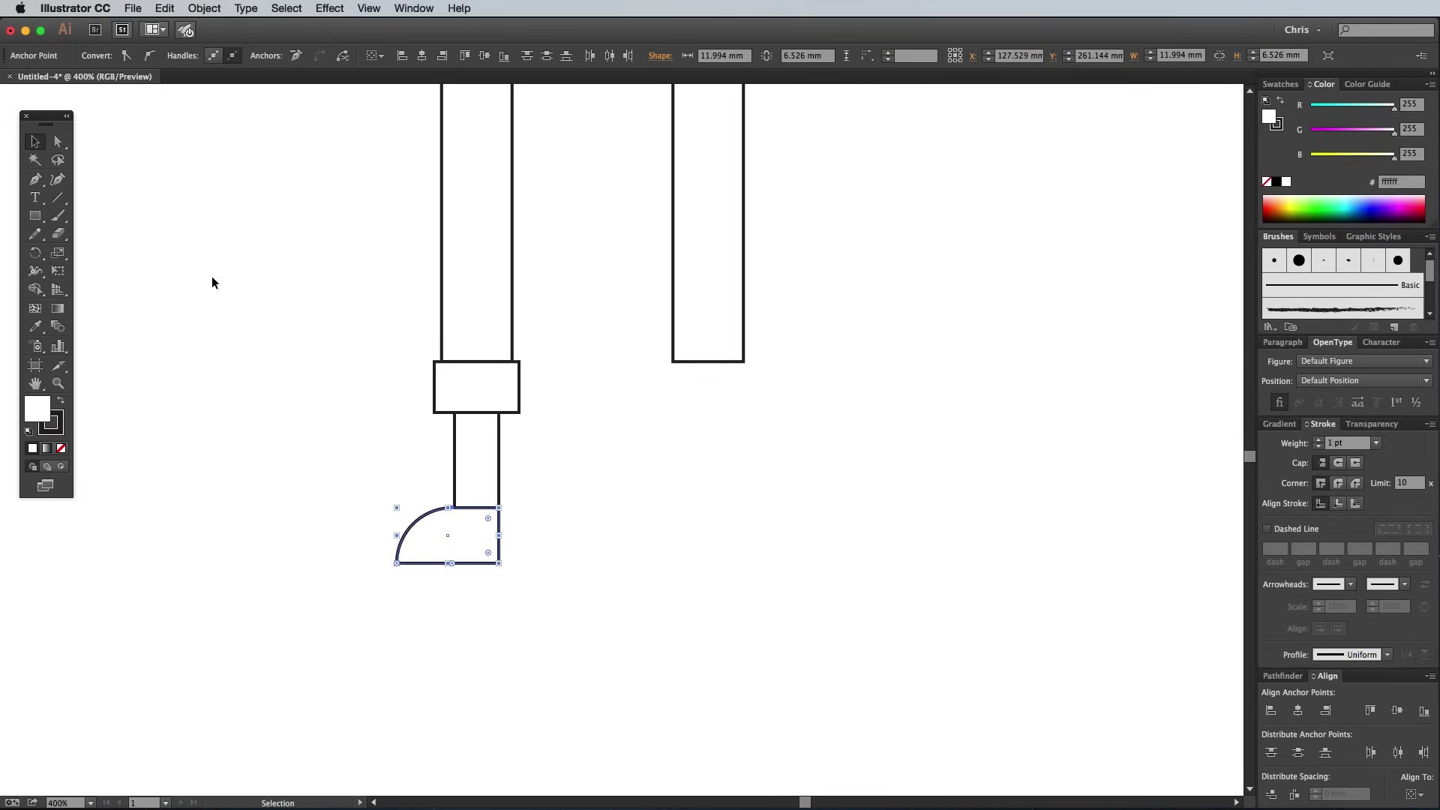
{"action": "left_click_drag", "start_coordinate": [360, 404], "coordinate": [525, 537]}
{"action": "left_click_drag", "start_coordinate": [479, 488], "coordinate": [714, 488]}
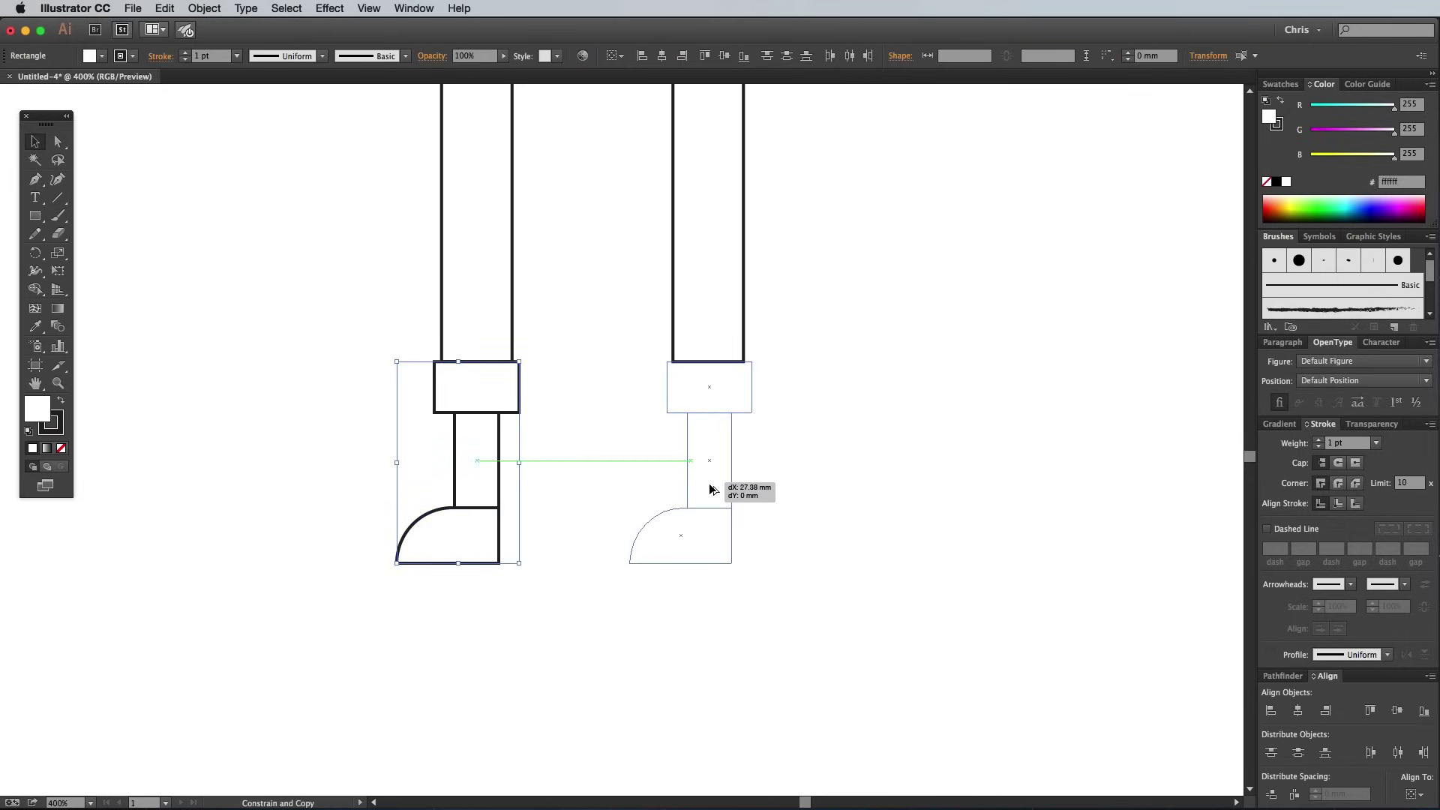
{"action": "key", "text": "ctrl+minus"}
{"action": "key", "text": "ctrl+minus"}
{"action": "left_click", "coordinate": [846, 475]}
{"action": "scroll", "coordinate": [846, 470], "scroll_direction": "up", "scroll_amount": 3}
Draw square hands at the ends of both arm strips.
{"action": "key", "text": "ctrl+plus"}
{"action": "key", "text": "ctrl+plus"}
{"action": "scroll", "coordinate": [845, 469], "scroll_direction": "left", "scroll_amount": 3}
{"action": "scroll", "coordinate": [844, 469], "scroll_direction": "down", "scroll_amount": 3}
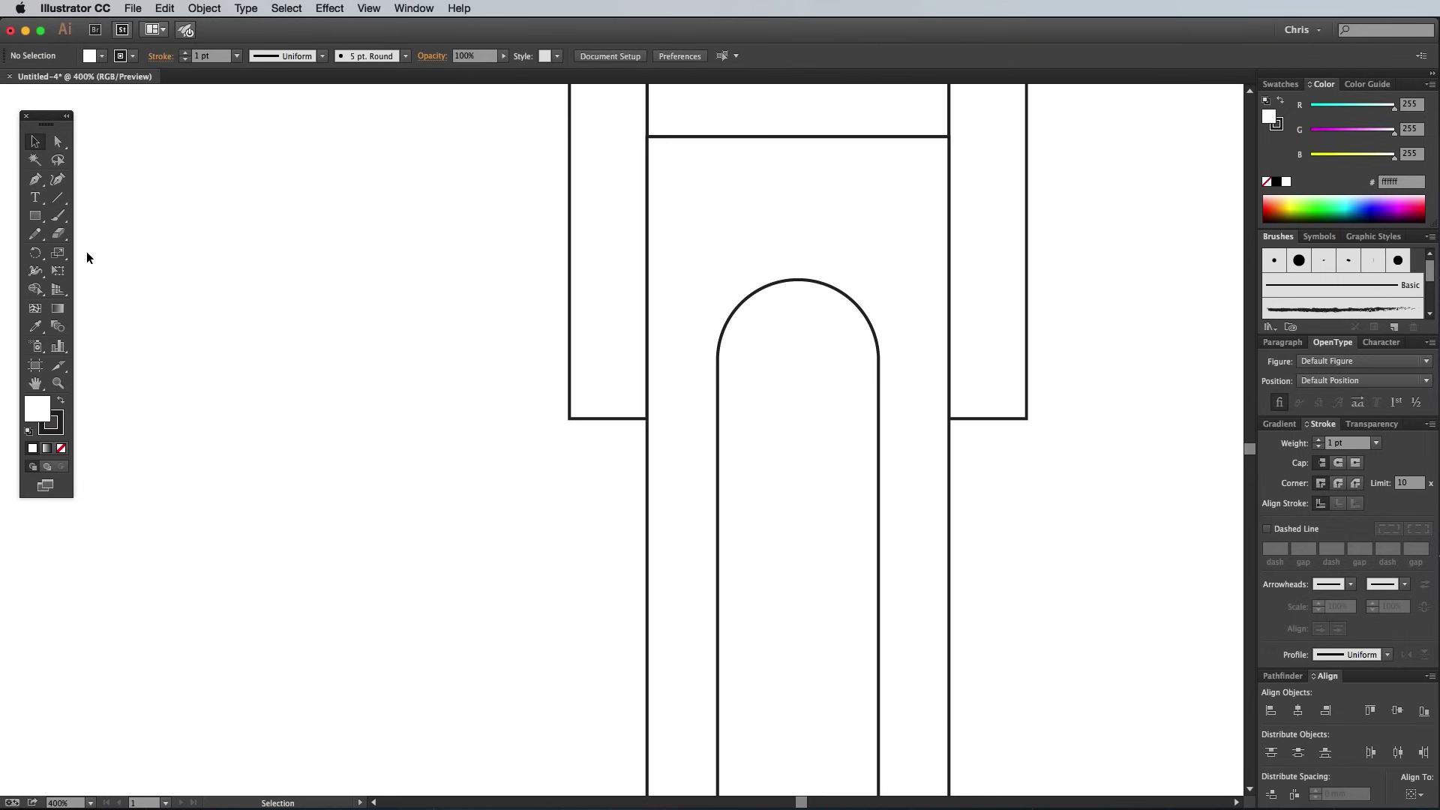
{"action": "left_click", "coordinate": [35, 216]}
{"action": "mouse_move", "coordinate": [568, 418]}
{"action": "left_mouse_down"}
{"action": "mouse_move", "coordinate": [647, 503]}
{"action": "mouse_move", "coordinate": [990, 469]}
{"action": "left_mouse_up"}
{"action": "key", "text": "v"}
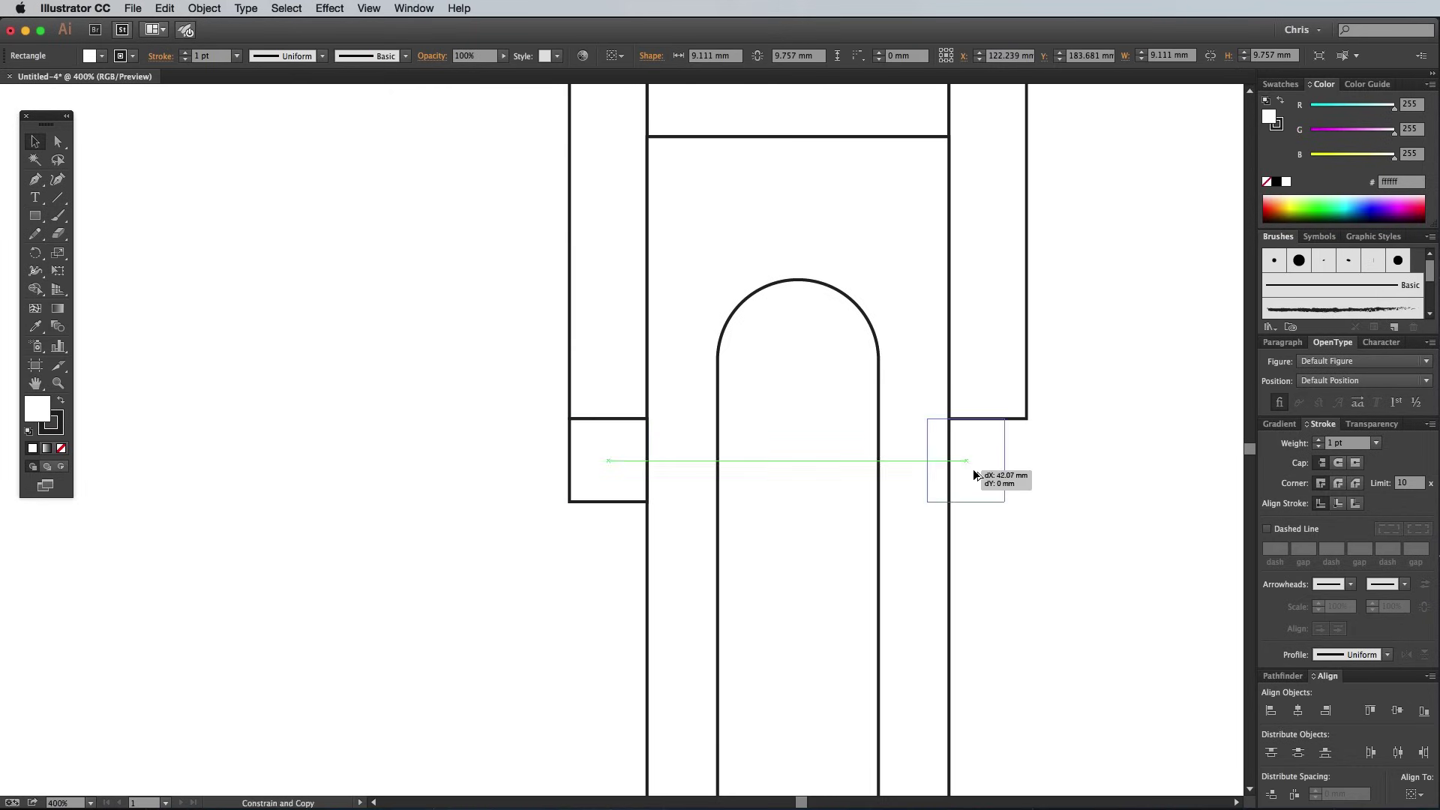
Round the outer bottom corner of each hand.
{"action": "left_click", "coordinate": [58, 141]}
{"action": "left_click", "coordinate": [569, 500]}
{"action": "left_click_drag", "start_coordinate": [579, 492], "coordinate": [643, 444]}
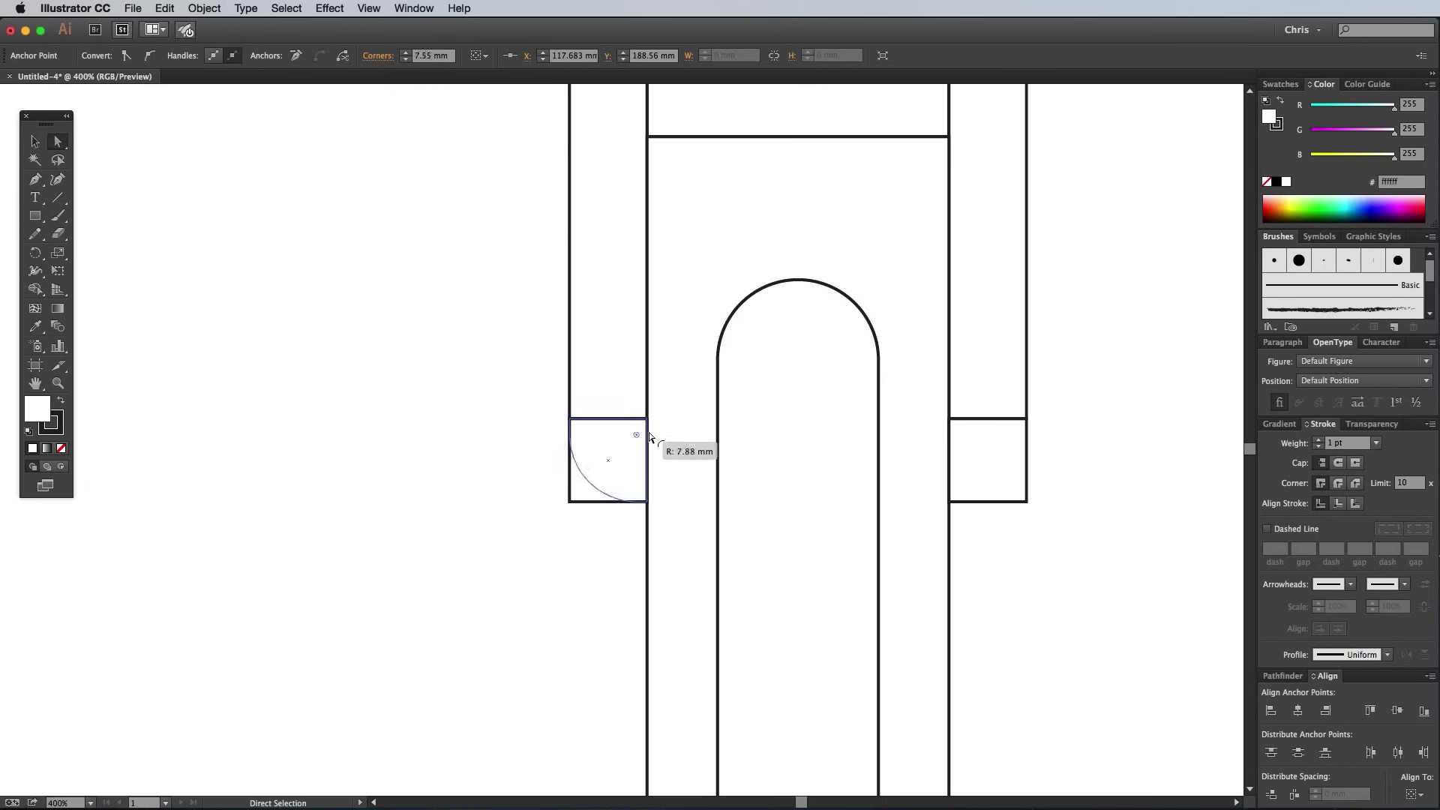
{"action": "left_click", "coordinate": [1027, 500]}
{"action": "left_click_drag", "start_coordinate": [1017, 492], "coordinate": [943, 412]}
{"action": "left_click", "coordinate": [240, 235]}
Draw a circle for the head.
{"action": "key", "text": "v"}
{"action": "key", "text": "ctrl+minus"}
{"action": "key", "text": "ctrl+minus"}
{"action": "key", "text": "ctrl+minus"}
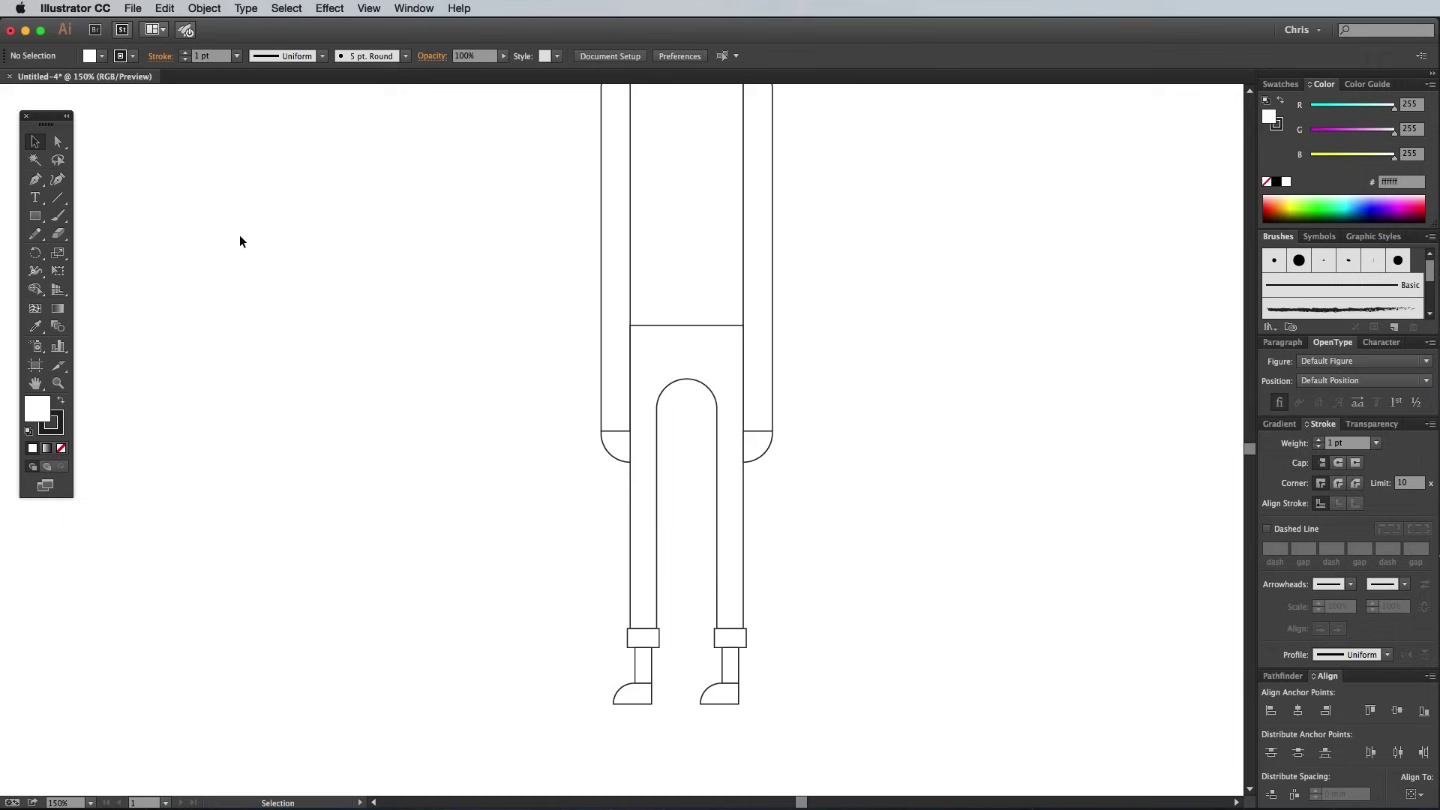
{"action": "scroll", "coordinate": [240, 235], "scroll_direction": "up", "scroll_amount": 2}
{"action": "scroll", "coordinate": [388, 367], "scroll_direction": "up", "scroll_amount": 5}
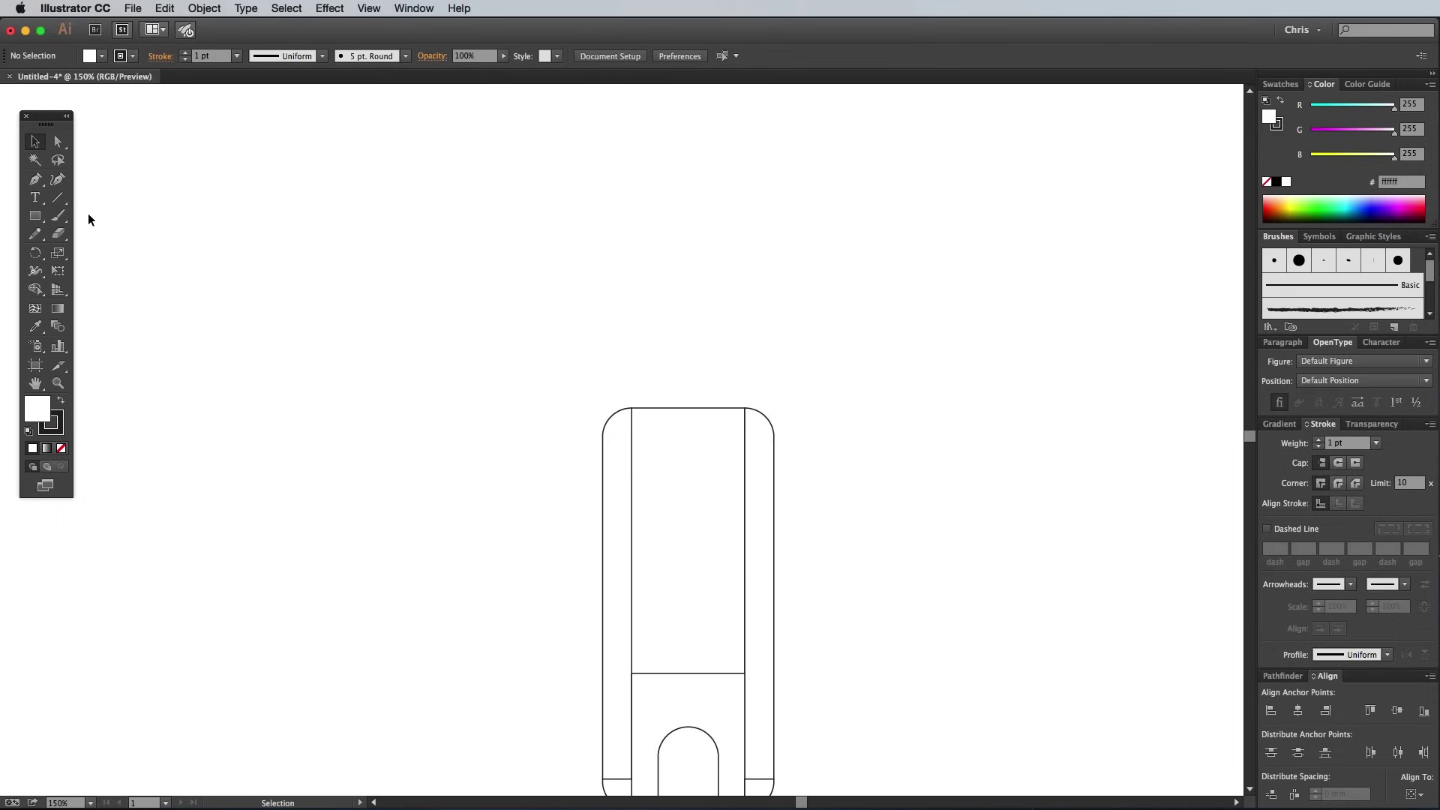
{"action": "left_click_drag", "start_coordinate": [35, 215], "coordinate": [101, 255]}
{"action": "left_click_drag", "start_coordinate": [344, 281], "coordinate": [503, 440]}
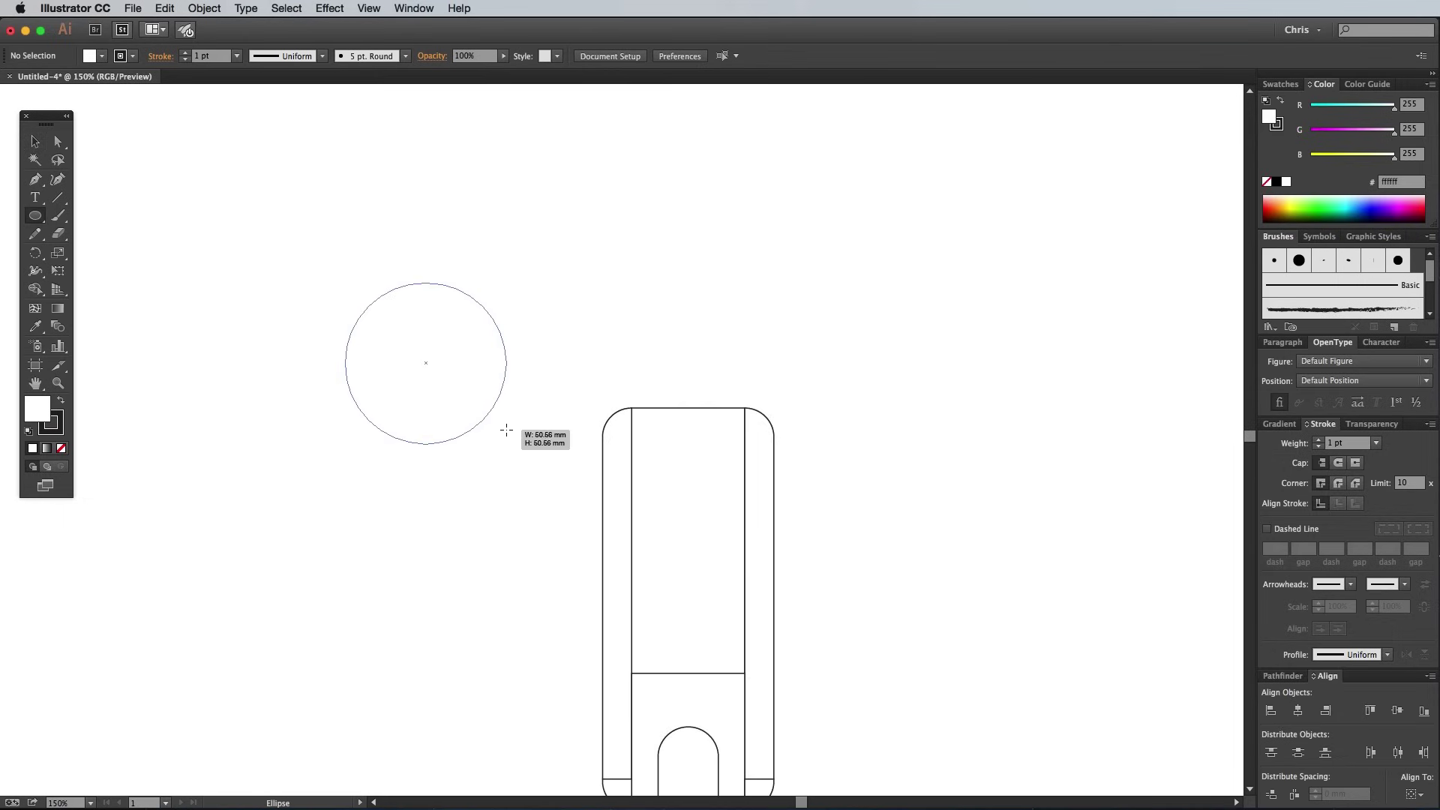
Place the circle on the body and stretch a pasted-in-front copy into a tall oval face.
{"action": "key", "text": "v"}
{"action": "mouse_move", "coordinate": [426, 367]}
{"action": "left_mouse_down"}
{"action": "mouse_move", "coordinate": [687, 334]}
{"action": "mouse_move", "coordinate": [687, 318]}
{"action": "left_mouse_up"}
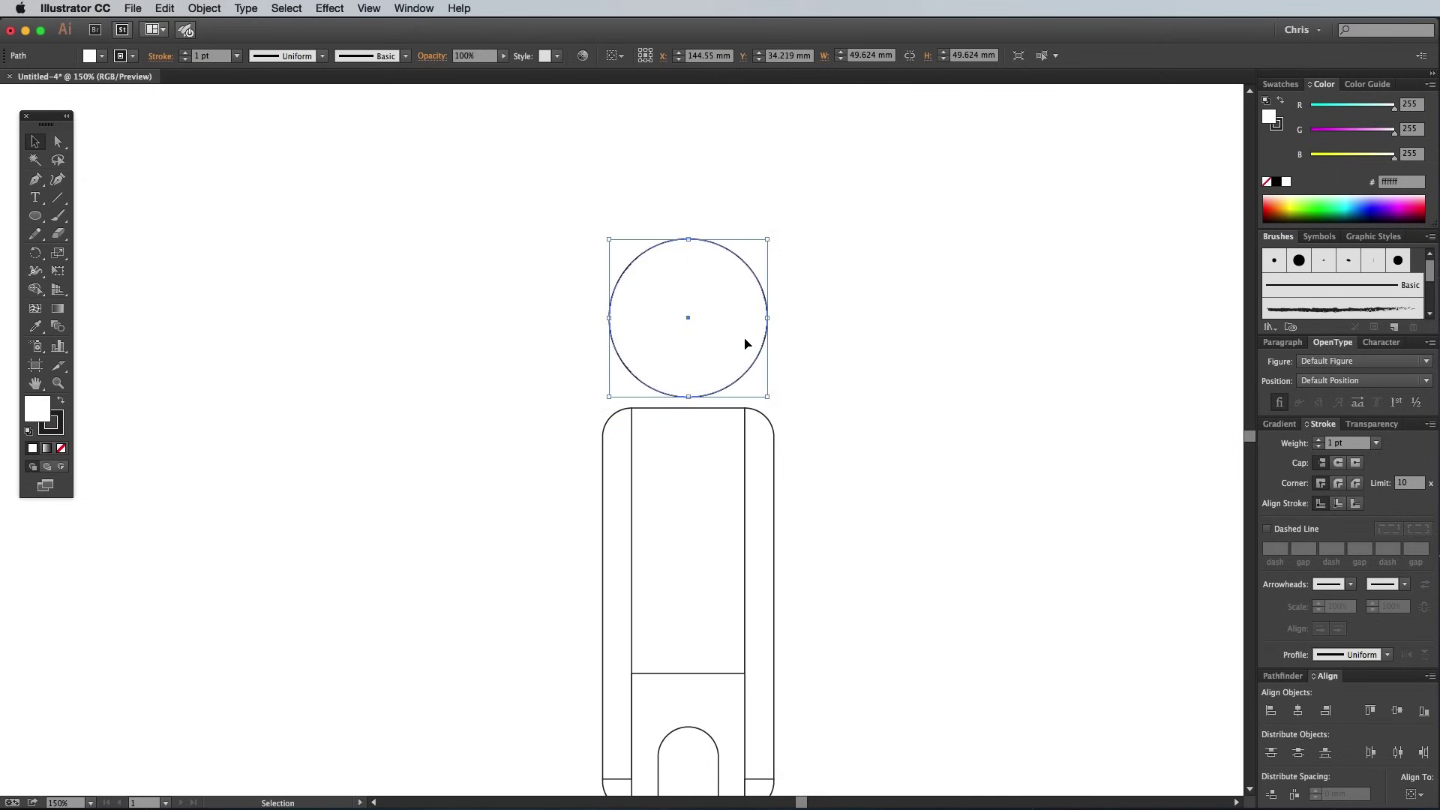
{"action": "left_click", "coordinate": [165, 8]}
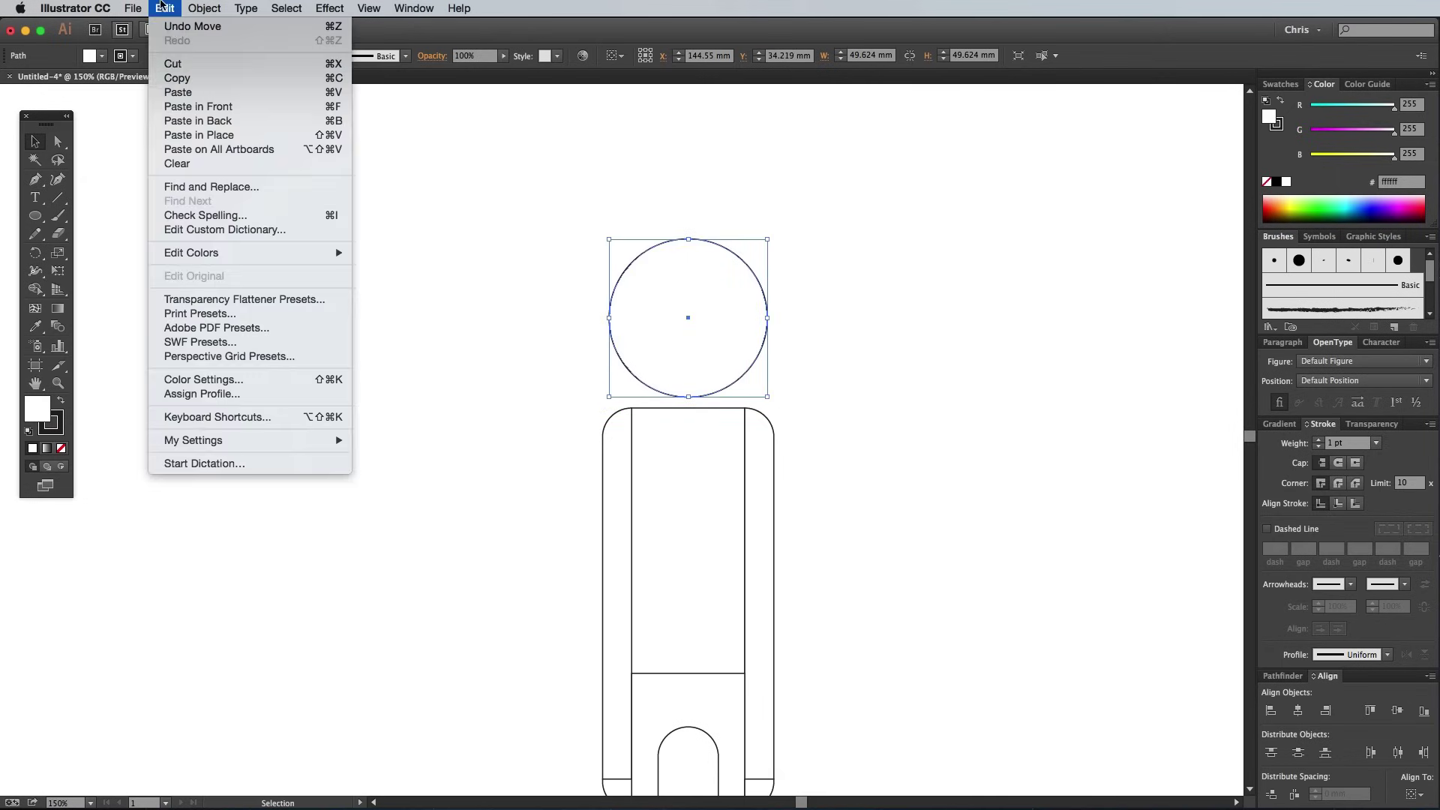
{"action": "left_click", "coordinate": [190, 81]}
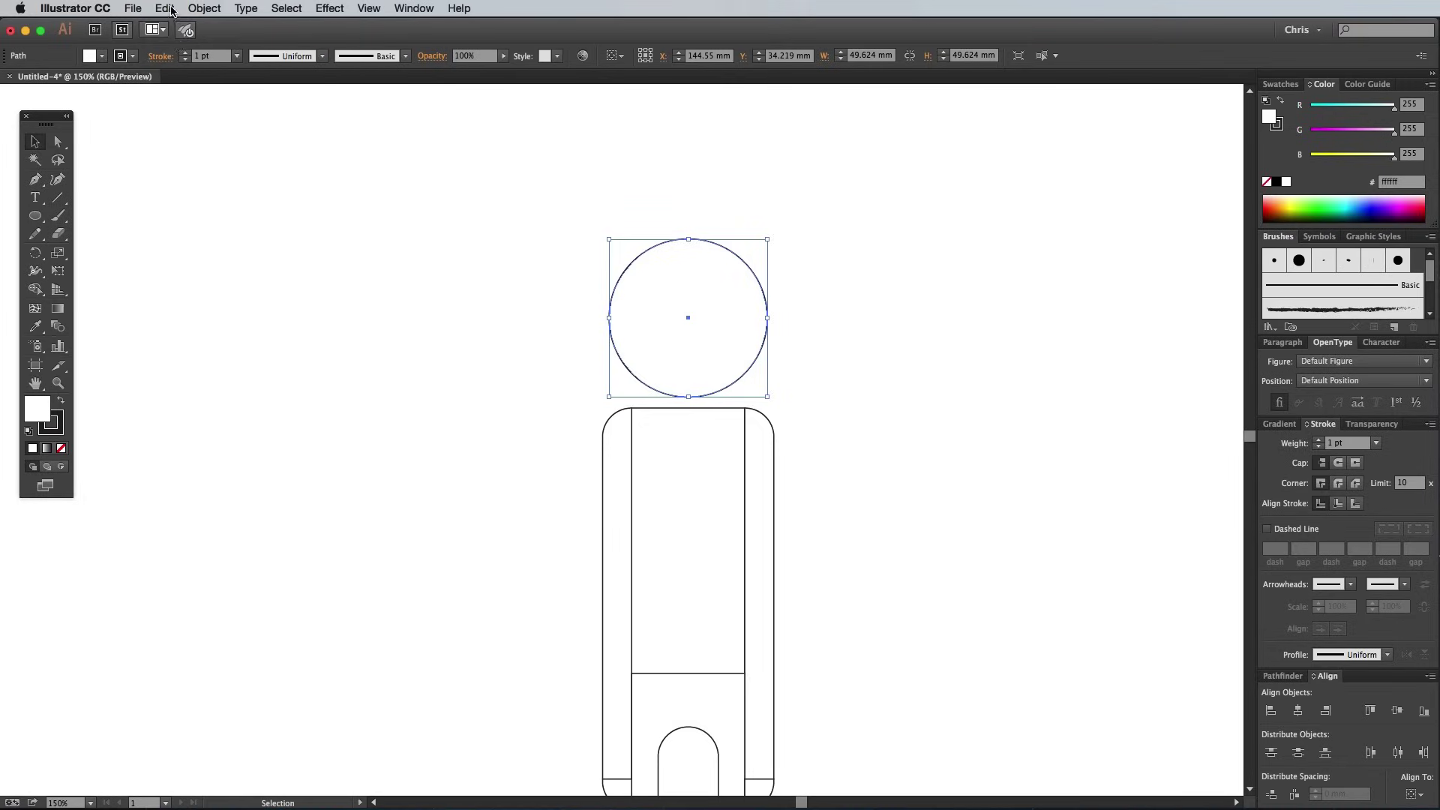
{"action": "left_click", "coordinate": [164, 8]}
{"action": "left_click", "coordinate": [210, 104]}
{"action": "left_click_drag", "start_coordinate": [690, 238], "coordinate": [690, 161]}
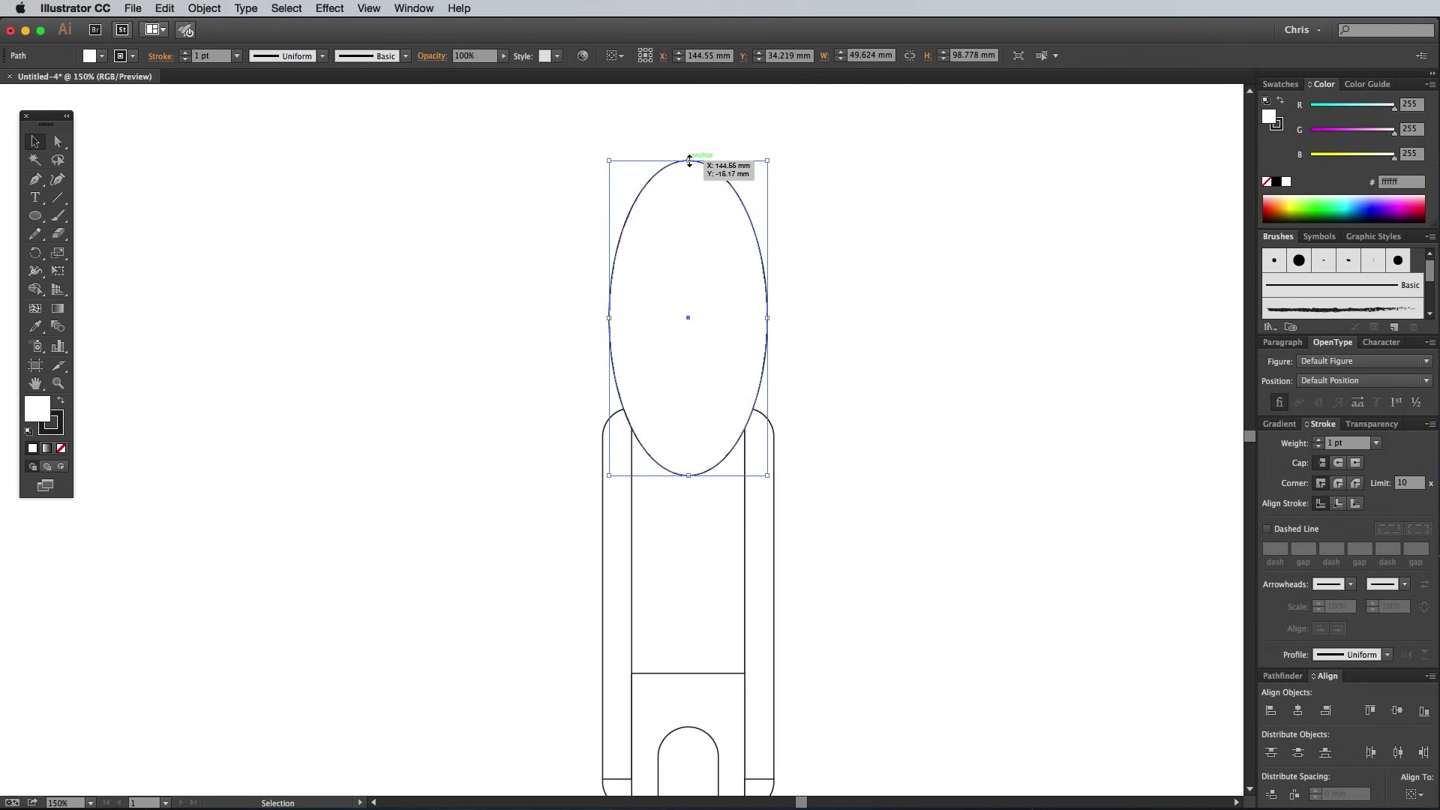
Paste a larger circle over the face and merge the top regions into a hair cap with Shape Builder.
{"action": "left_click", "coordinate": [165, 8]}
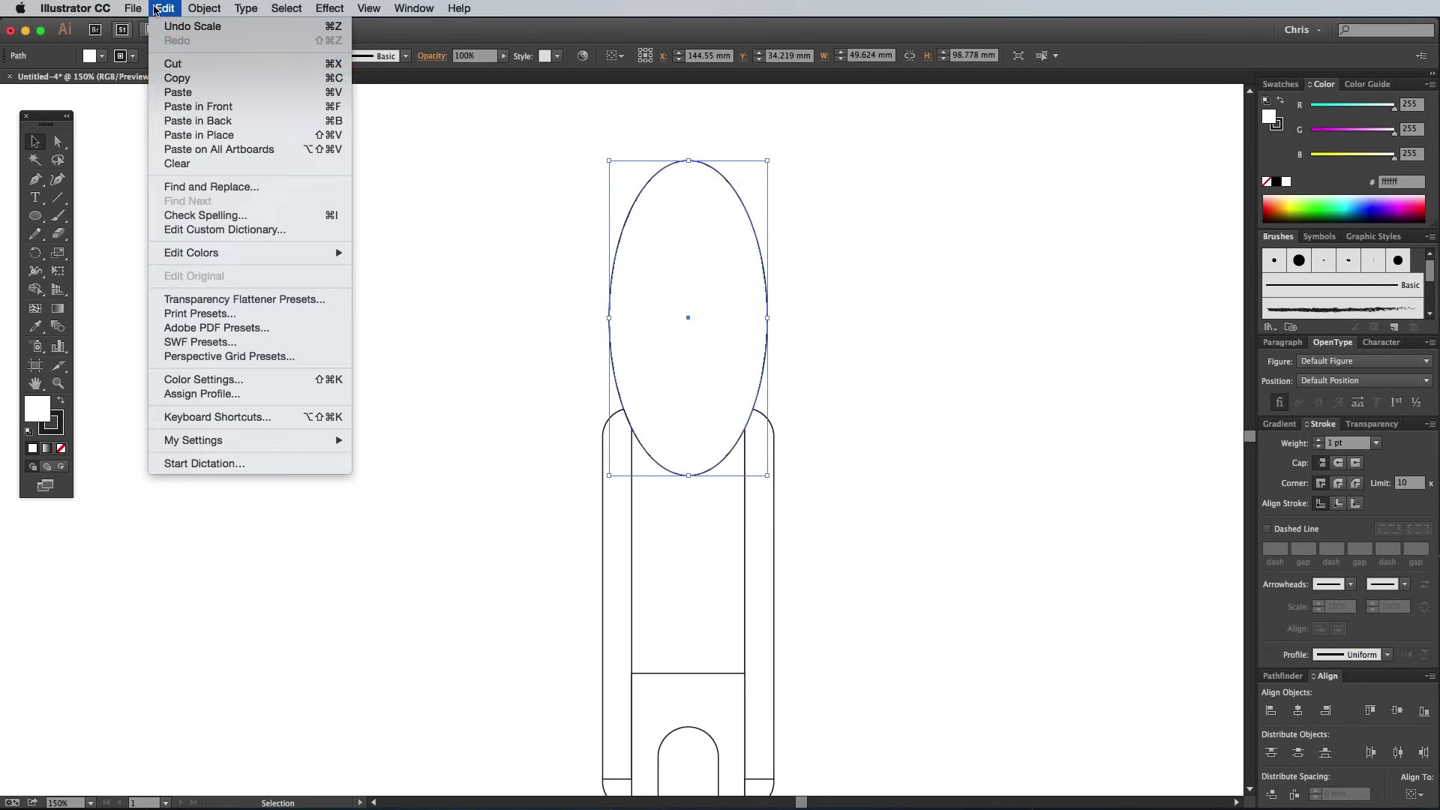
{"action": "left_click", "coordinate": [200, 107]}
{"action": "left_click_drag", "start_coordinate": [583, 227], "coordinate": [582, 181]}
{"action": "left_click_drag", "start_coordinate": [687, 288], "coordinate": [691, 267]}
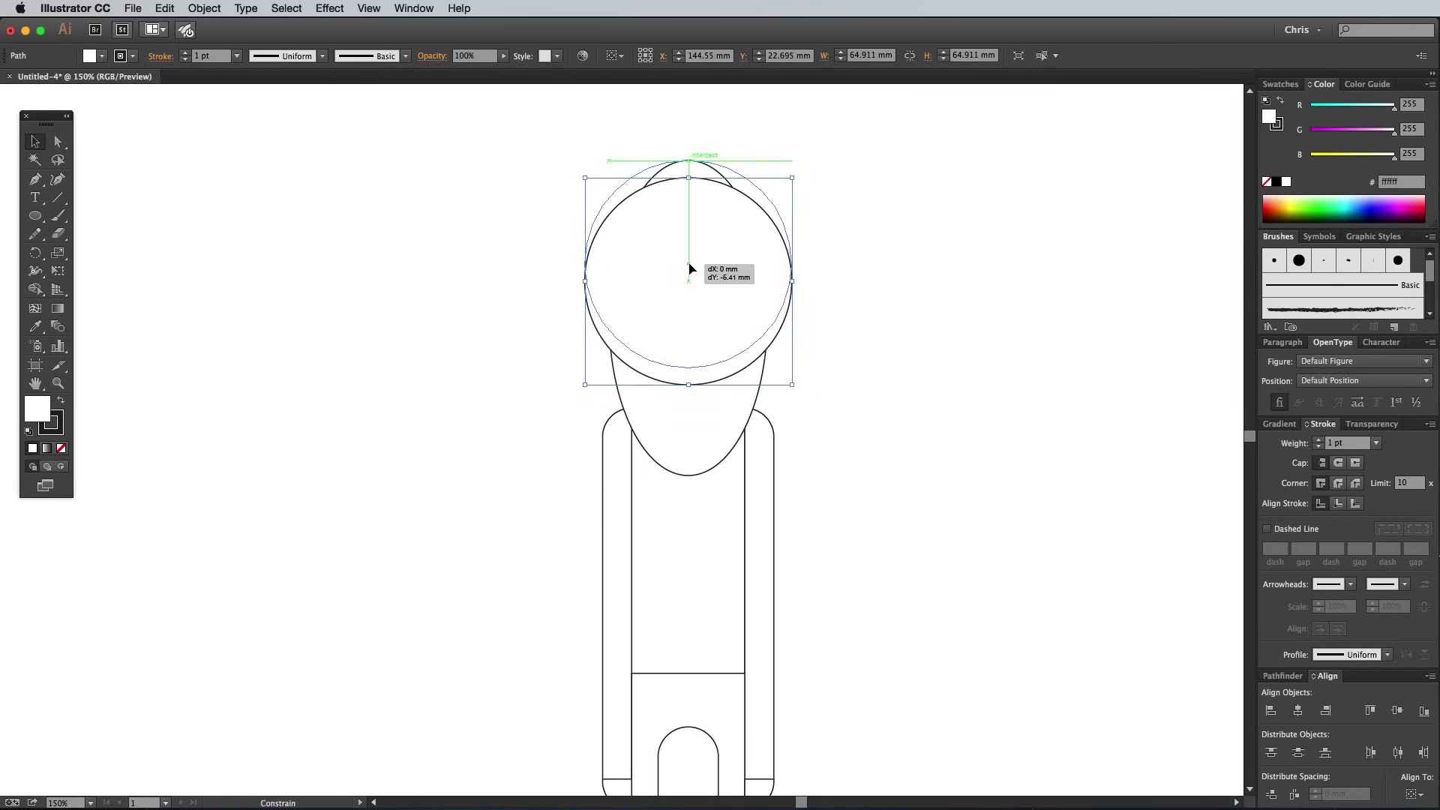
{"action": "left_click_drag", "start_coordinate": [792, 362], "coordinate": [788, 368]}
{"action": "left_click", "coordinate": [725, 392], "text": "shift"}
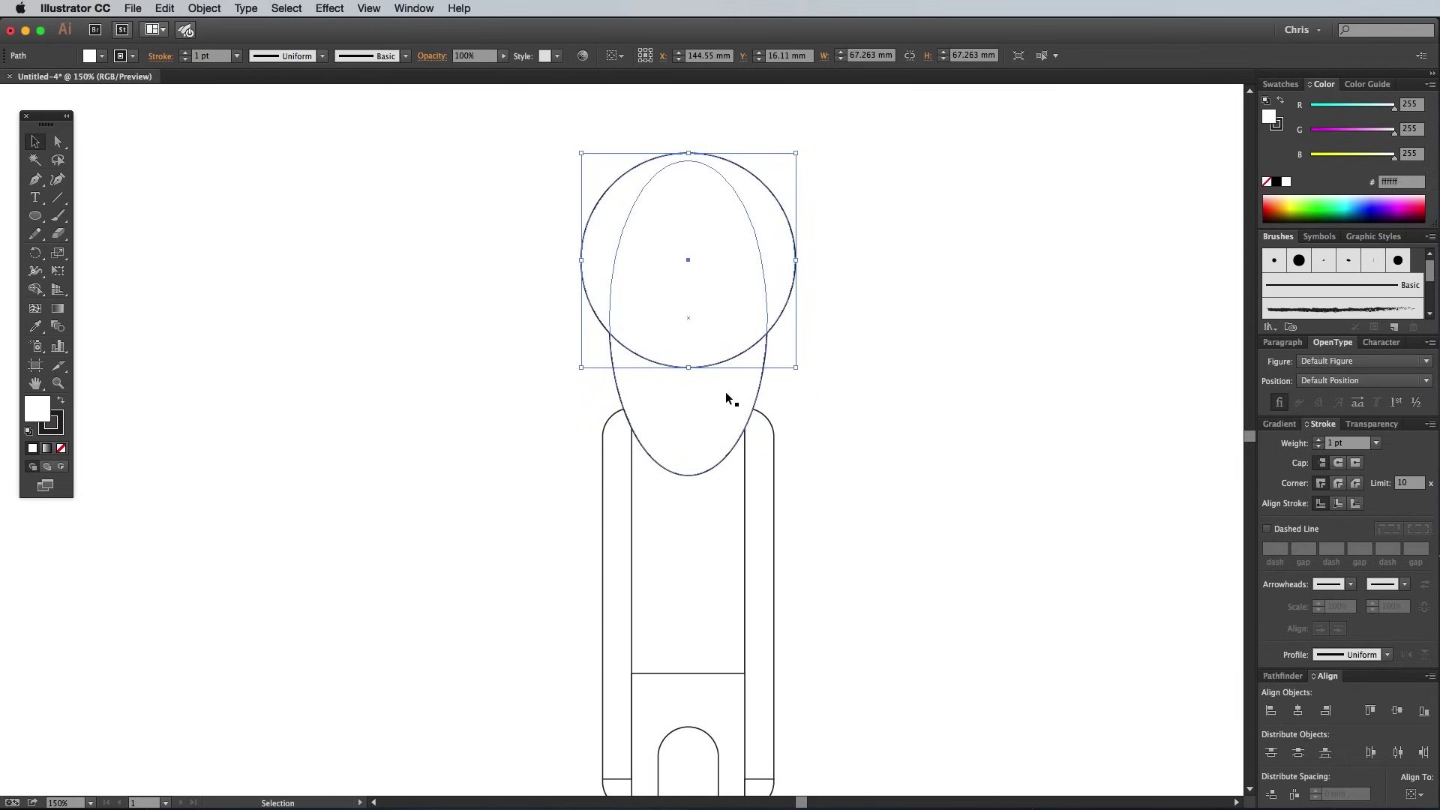
{"action": "left_click", "coordinate": [36, 290]}
{"action": "left_click_drag", "start_coordinate": [595, 257], "coordinate": [648, 272]}
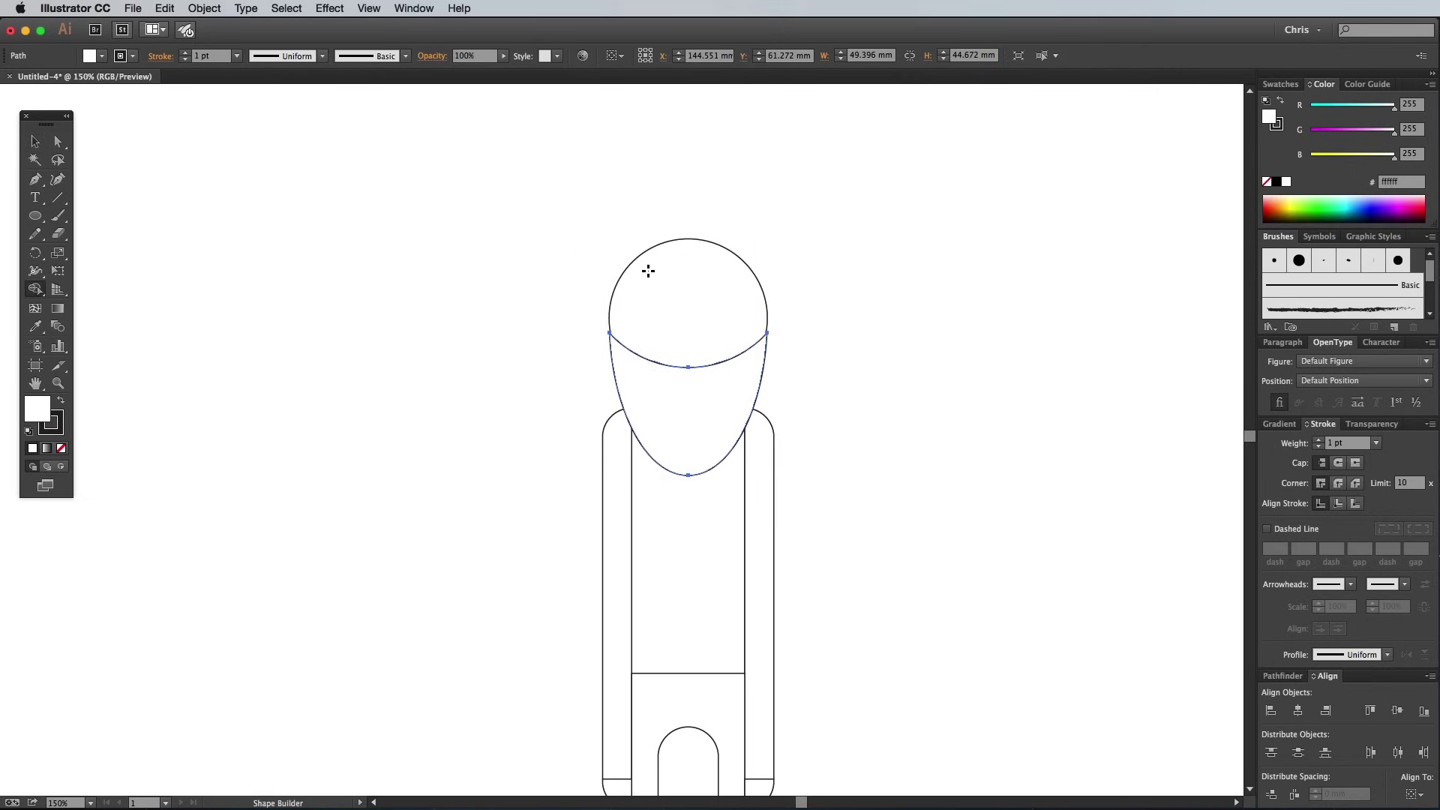
Soften the hair cap's two side corners where they meet the face.
{"action": "left_click", "coordinate": [57, 141]}
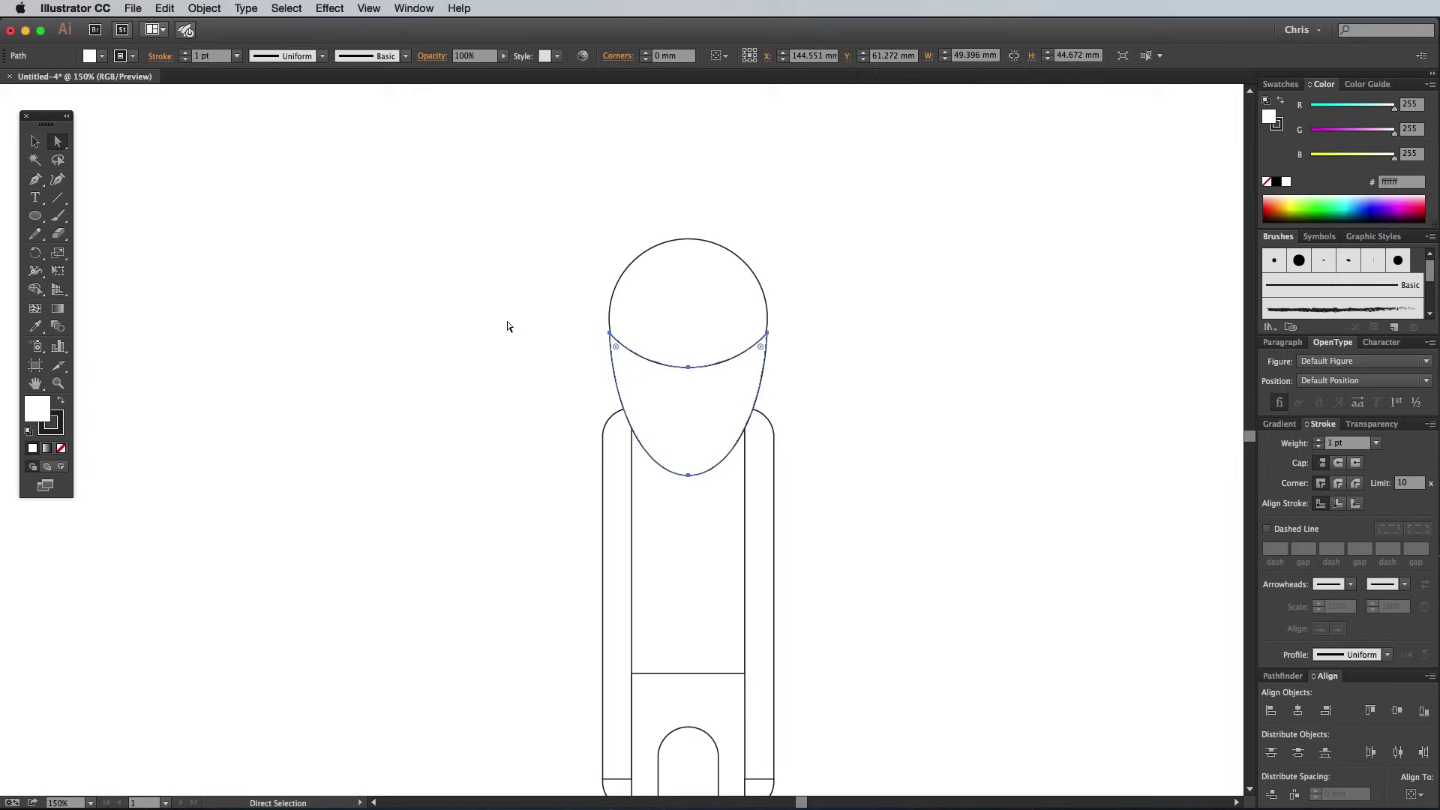
{"action": "left_click", "coordinate": [585, 347]}
{"action": "left_click", "coordinate": [610, 334]}
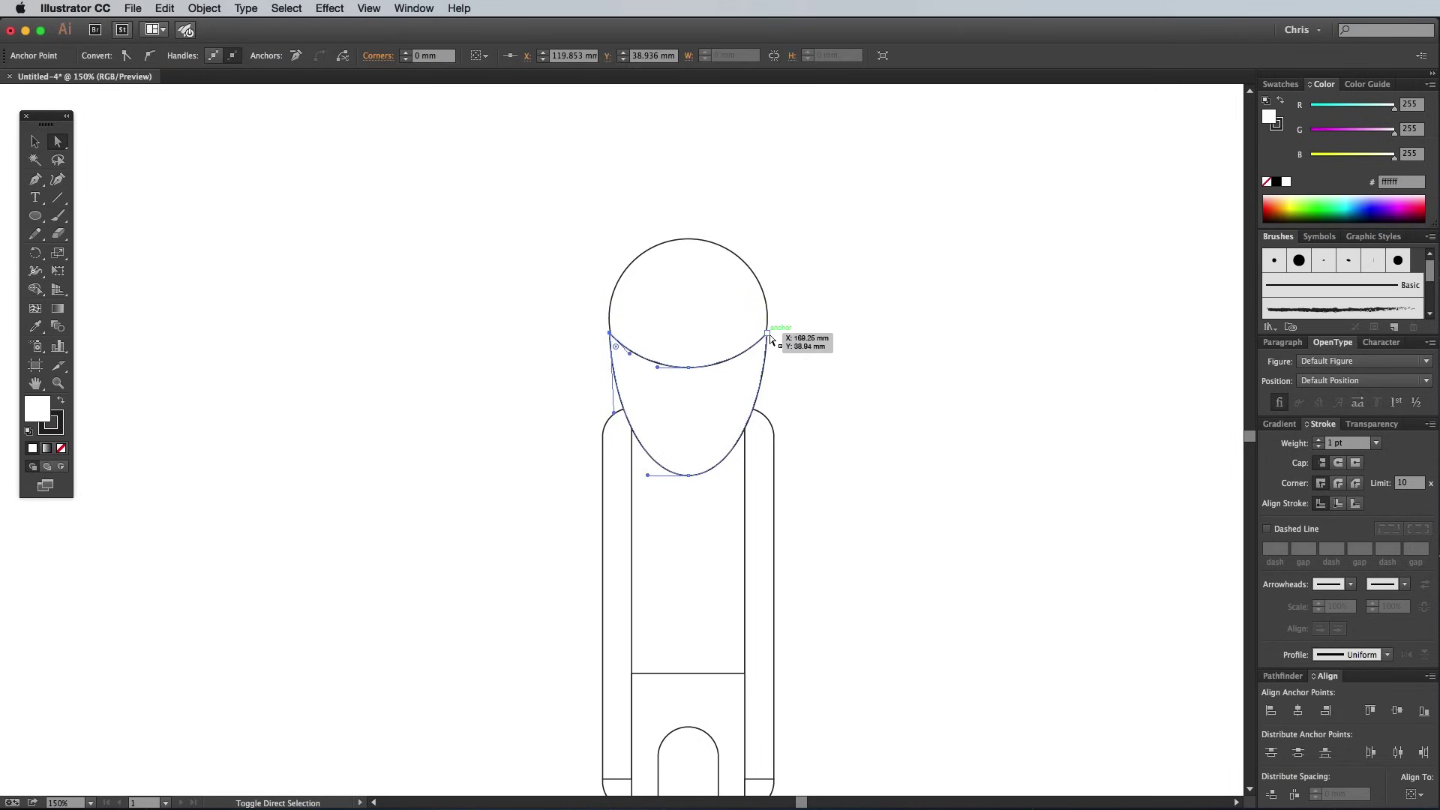
{"action": "left_click", "coordinate": [768, 333]}
{"action": "left_click", "coordinate": [610, 333]}
{"action": "left_click_drag", "start_coordinate": [615, 350], "coordinate": [616, 351]}
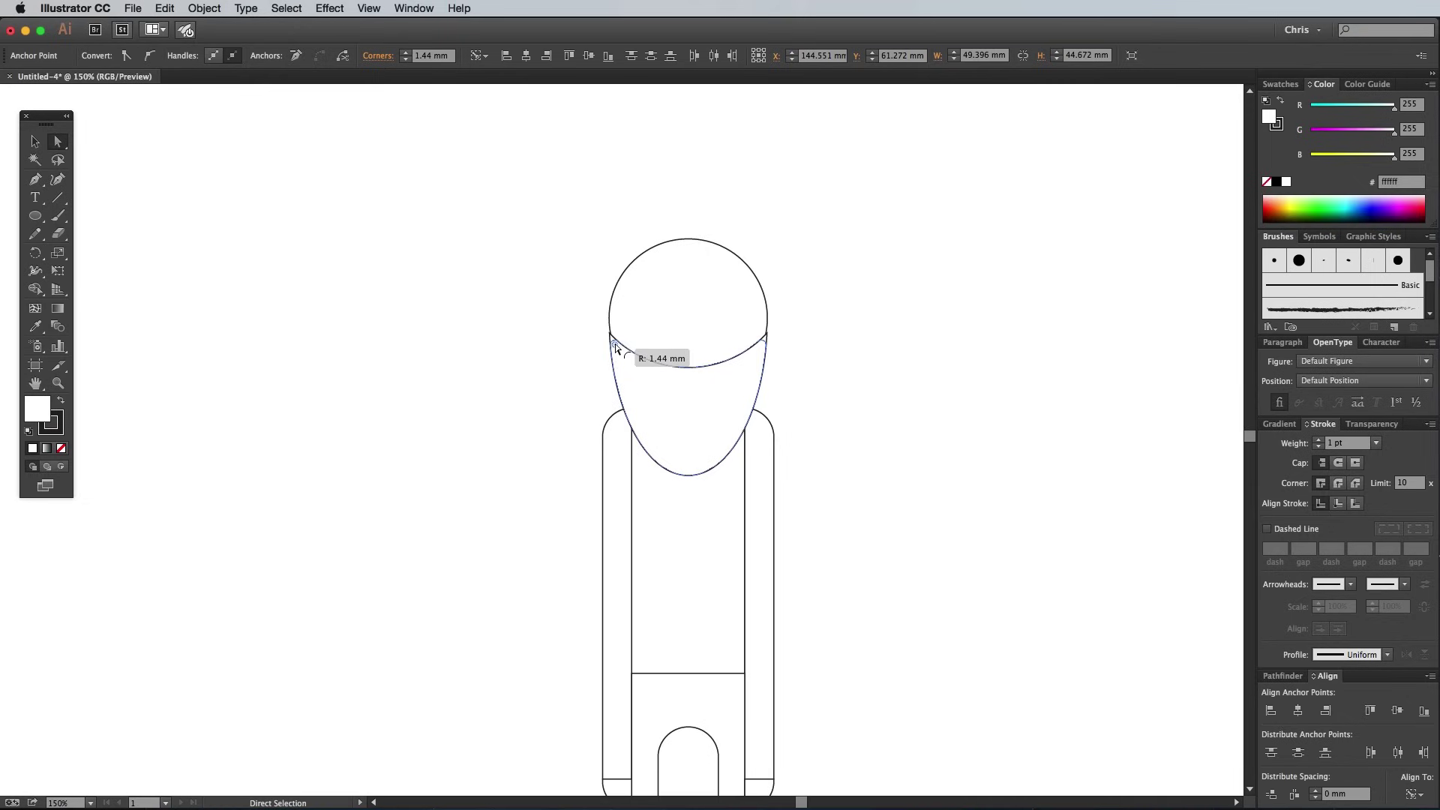
{"action": "left_click_drag", "start_coordinate": [616, 349], "coordinate": [615, 347]}
{"action": "left_click", "coordinate": [45, 144]}
{"action": "left_click", "coordinate": [501, 295]}
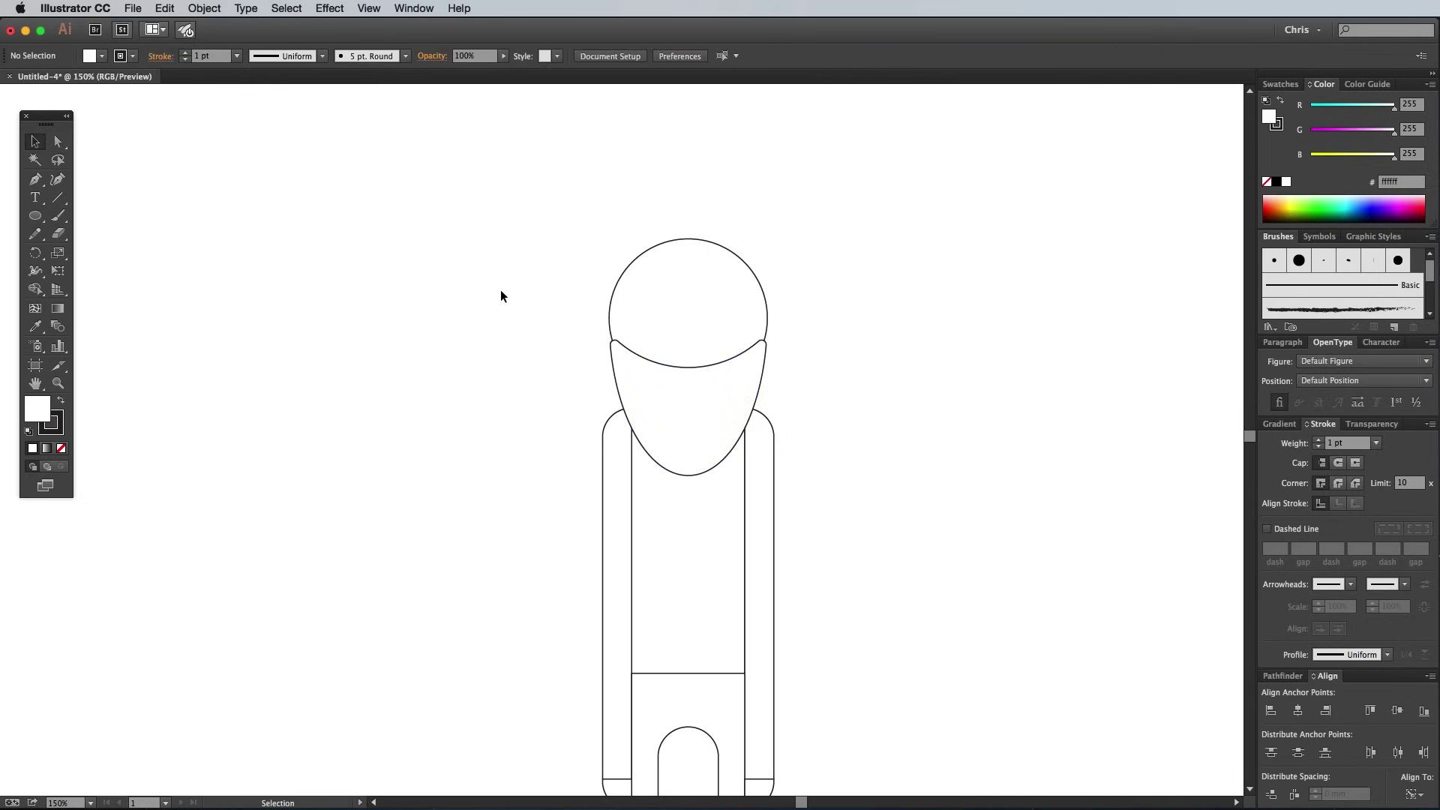
Draw a small circle beside the large one and blend the two circles.
{"action": "left_click", "coordinate": [45, 220]}
{"action": "scroll", "coordinate": [968, 372], "scroll_direction": "right", "scroll_amount": 3}
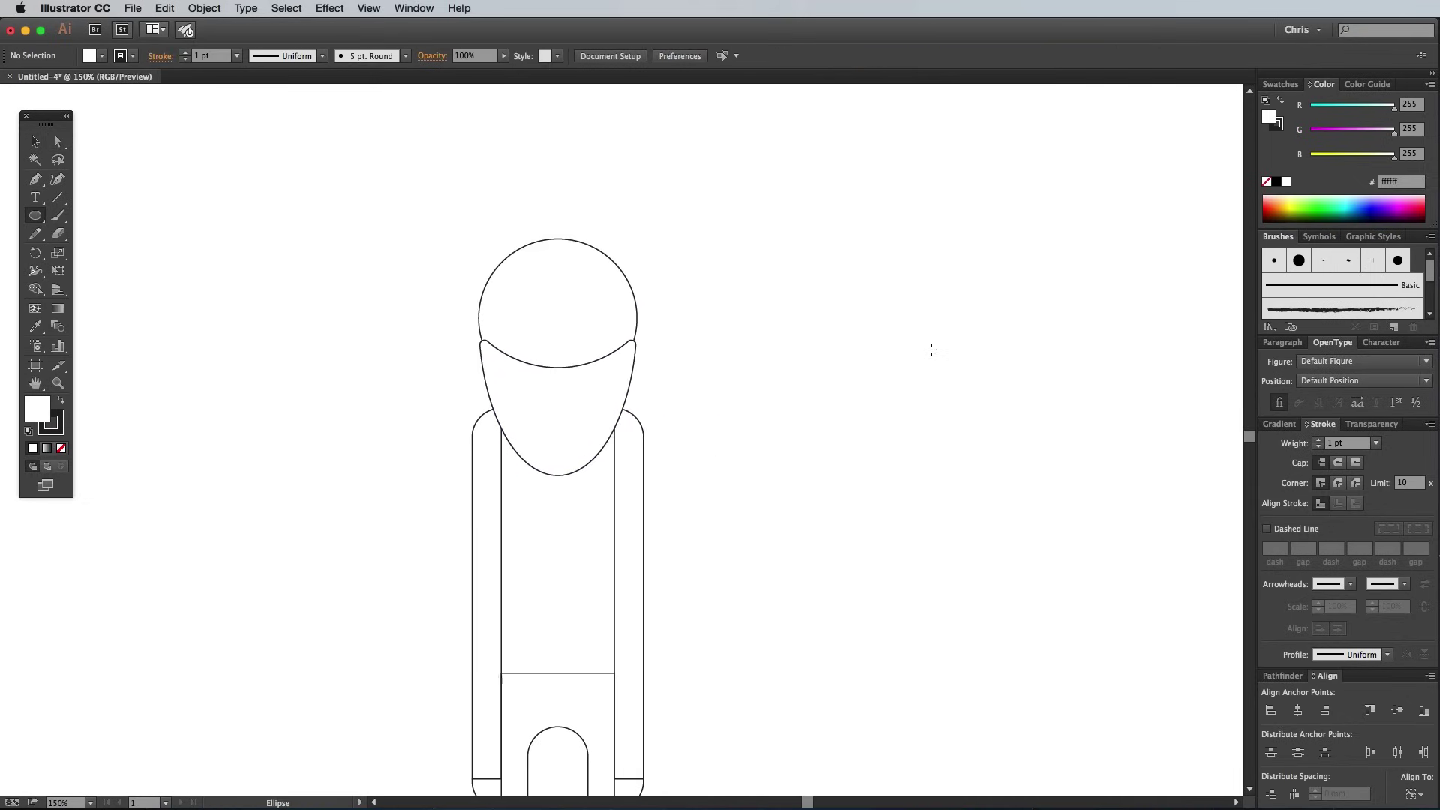
{"action": "scroll", "coordinate": [889, 332], "scroll_direction": "right", "scroll_amount": 3}
{"action": "left_click_drag", "start_coordinate": [840, 316], "coordinate": [898, 362]}
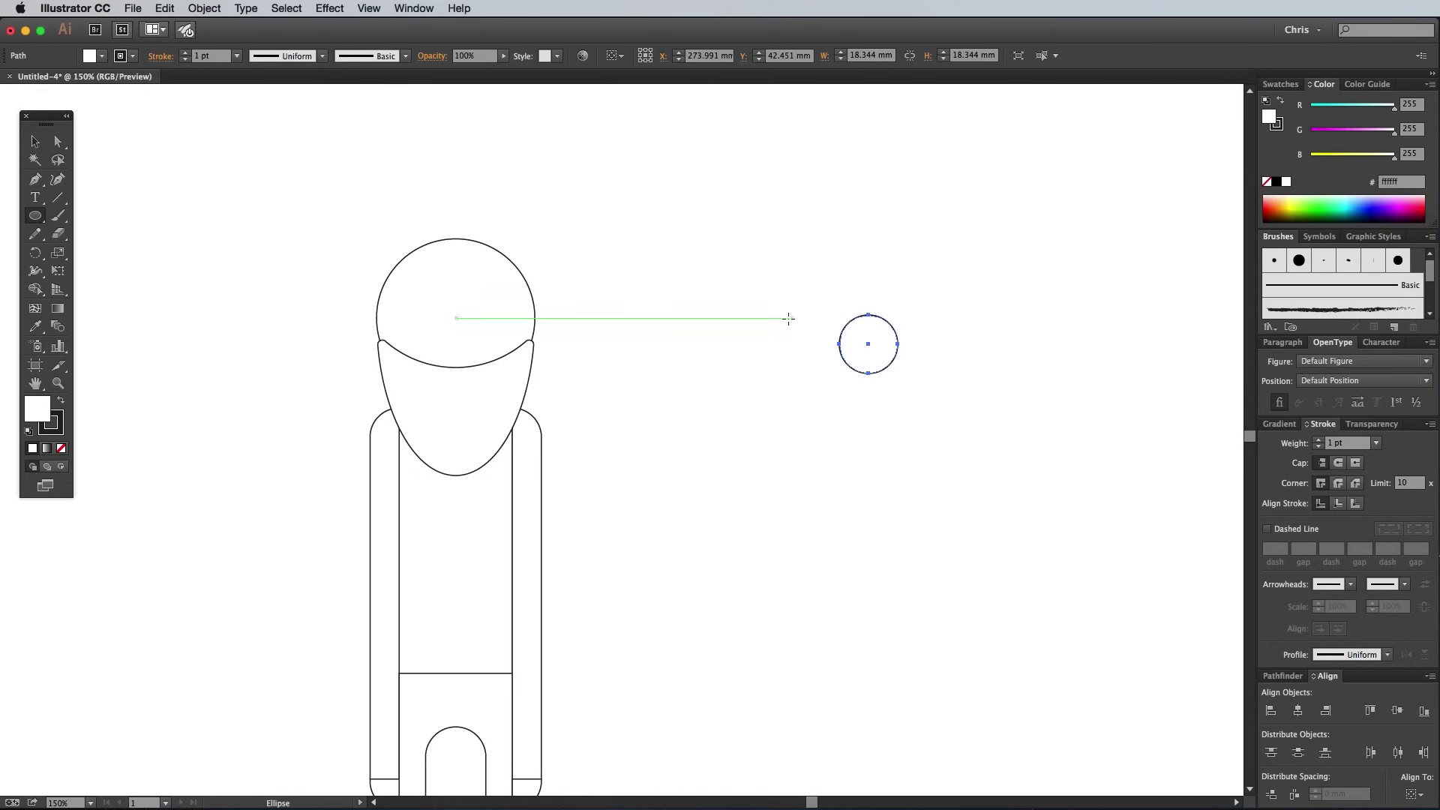
{"action": "left_click_drag", "start_coordinate": [785, 326], "coordinate": [791, 334]}
{"action": "left_click", "coordinate": [35, 142]}
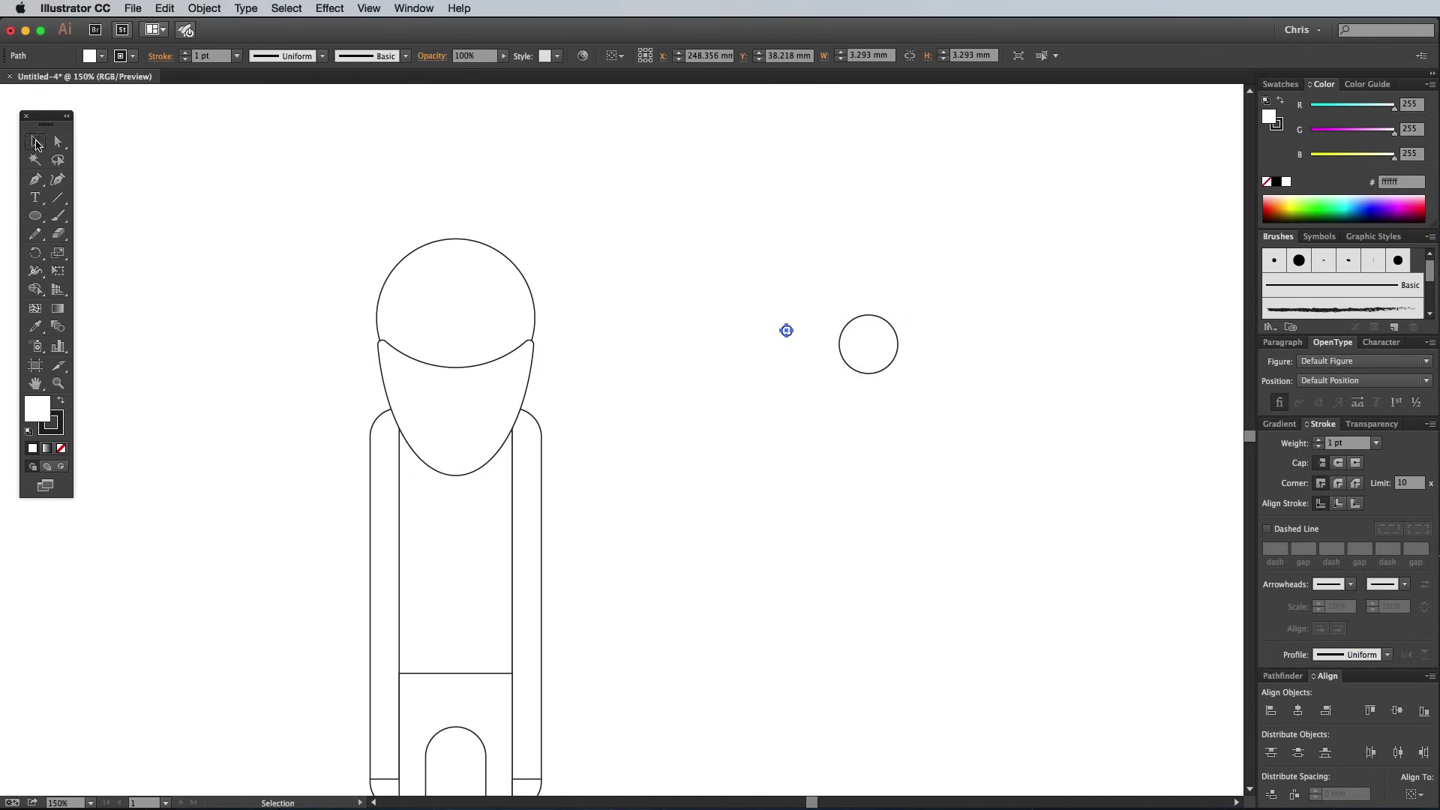
{"action": "left_click_drag", "start_coordinate": [761, 268], "coordinate": [919, 396]}
{"action": "left_click", "coordinate": [206, 9]}
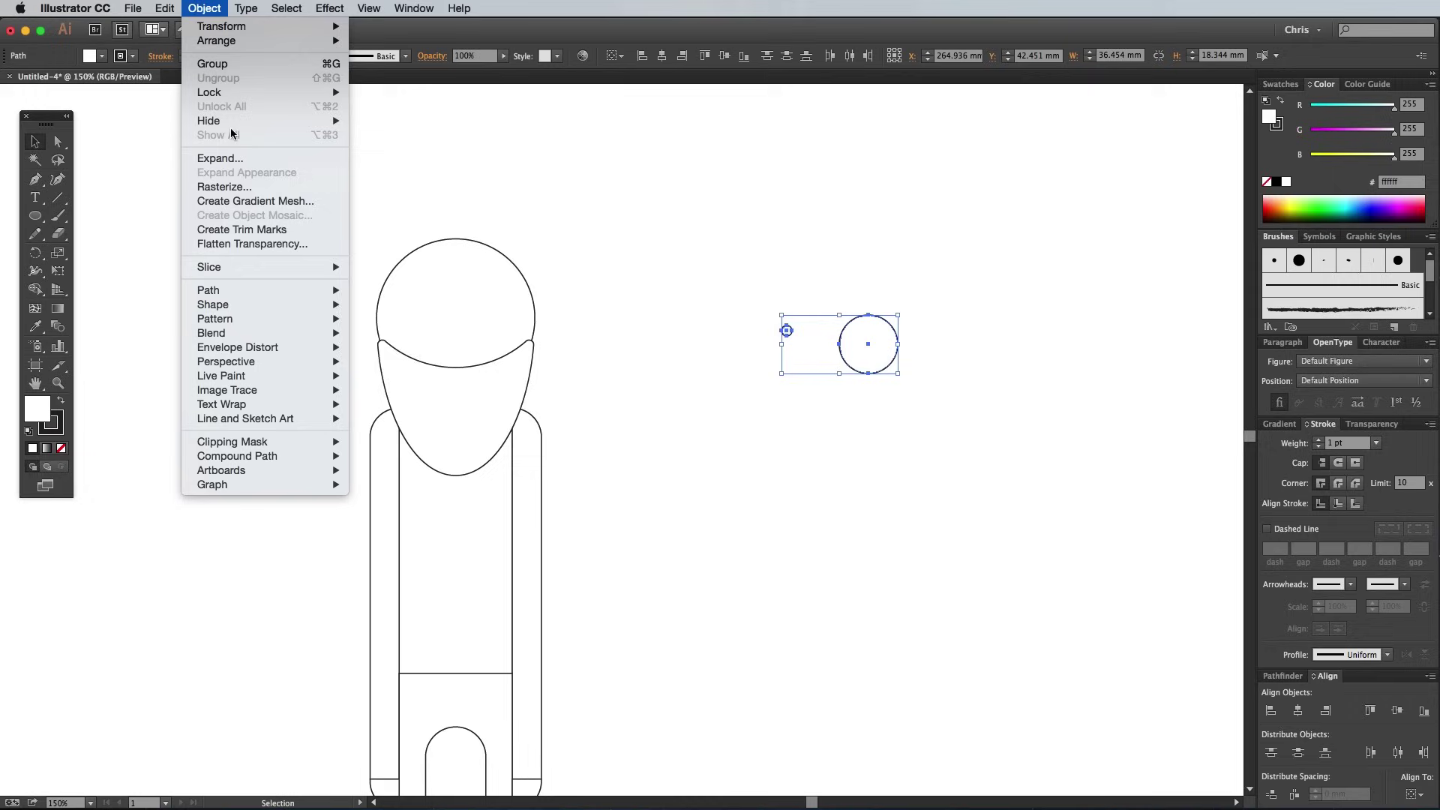
{"action": "left_click", "coordinate": [372, 334]}
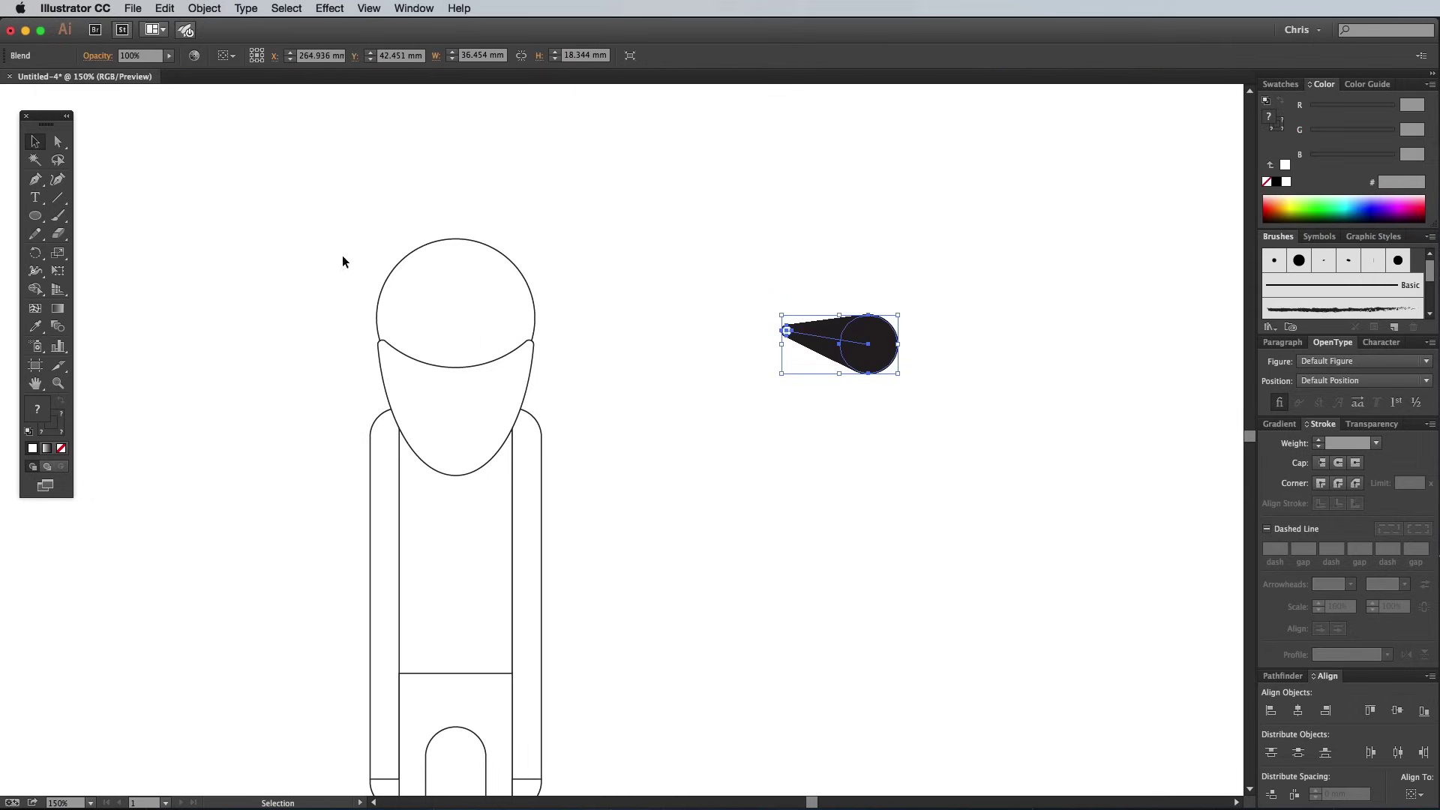
Set the blend to Specified Steps with 2000 steps.
{"action": "left_click", "coordinate": [206, 9]}
{"action": "mouse_move", "coordinate": [212, 333]}
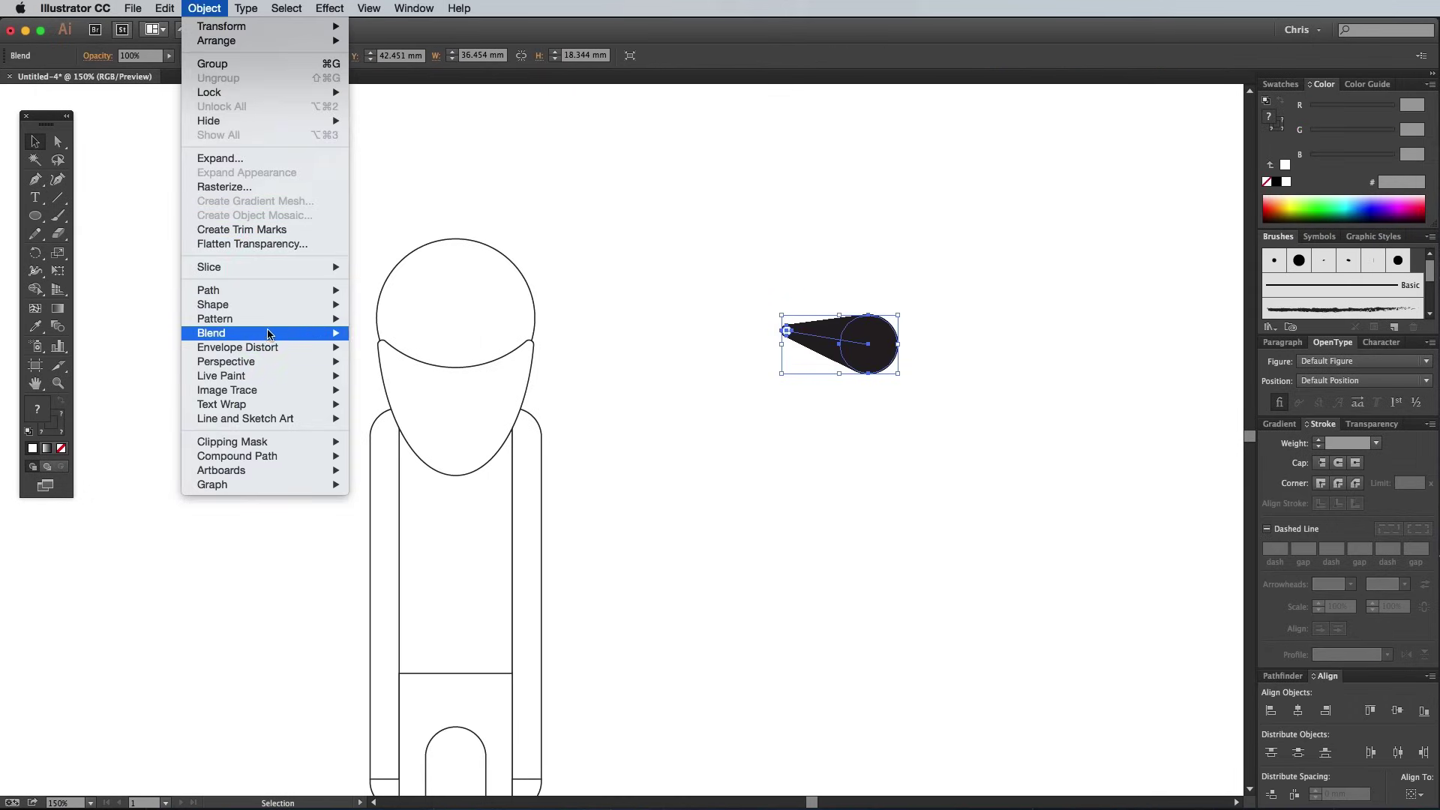
{"action": "left_click", "coordinate": [404, 370]}
{"action": "left_click", "coordinate": [450, 320]}
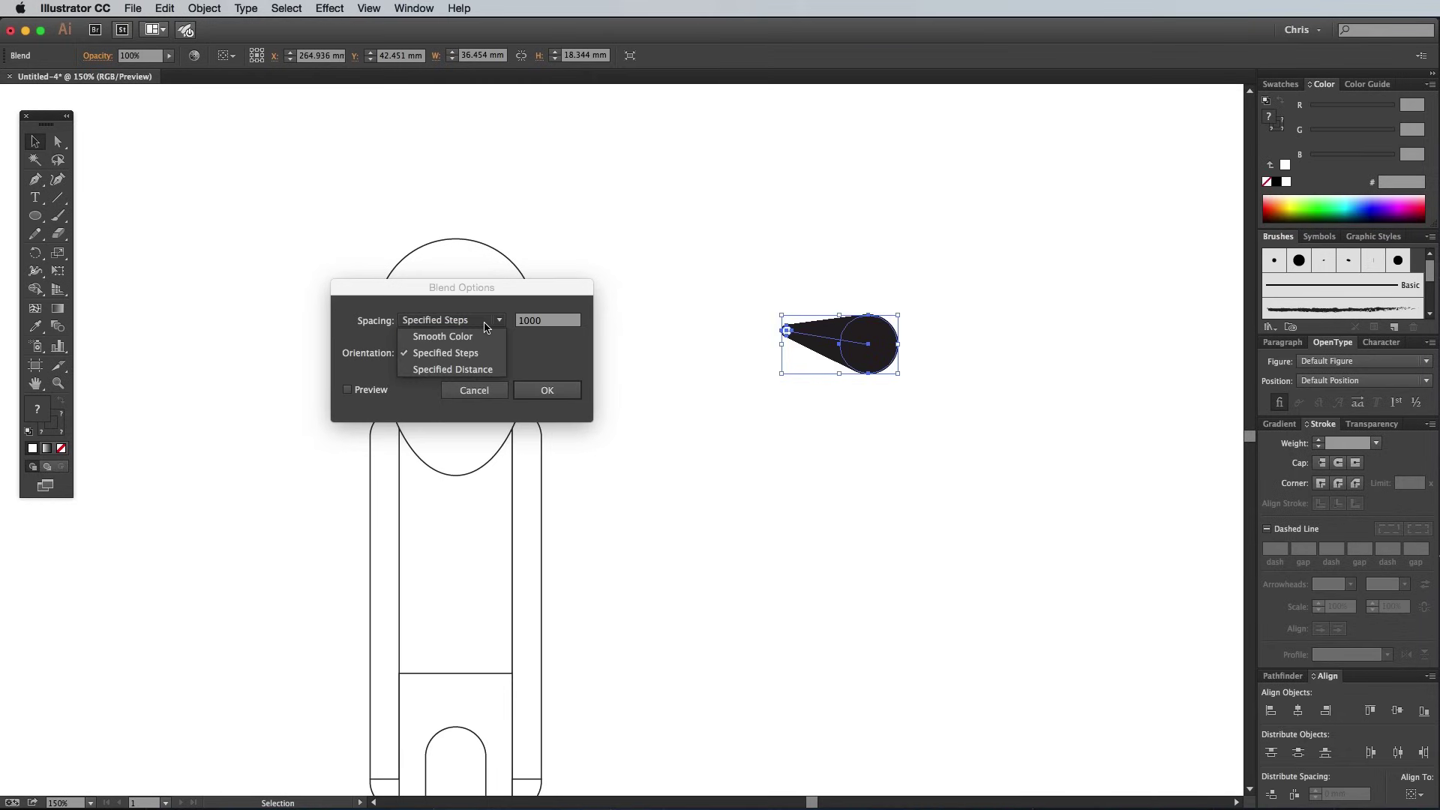
{"action": "left_click", "coordinate": [439, 352]}
{"action": "double_click", "coordinate": [533, 324]}
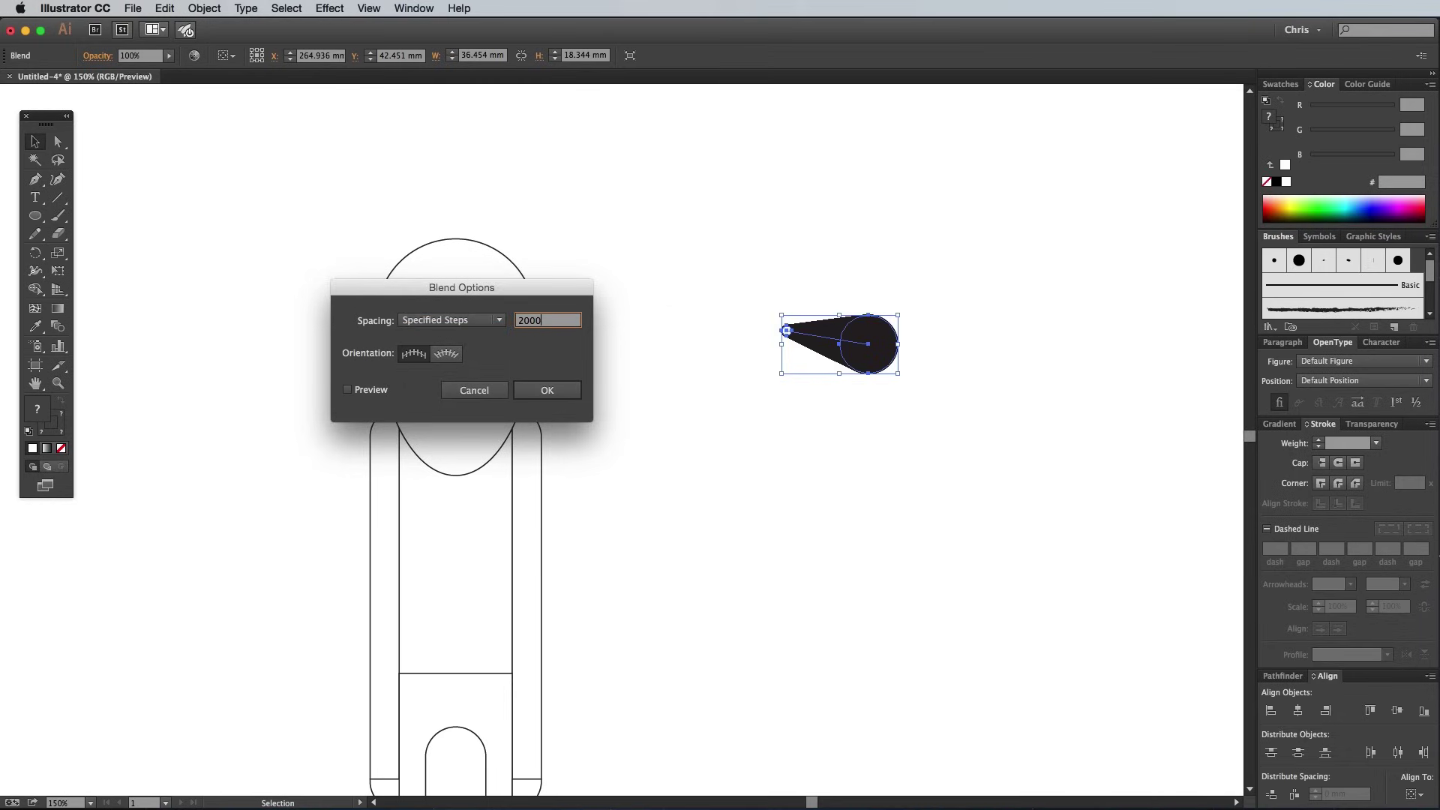
{"action": "left_click", "coordinate": [548, 391]}
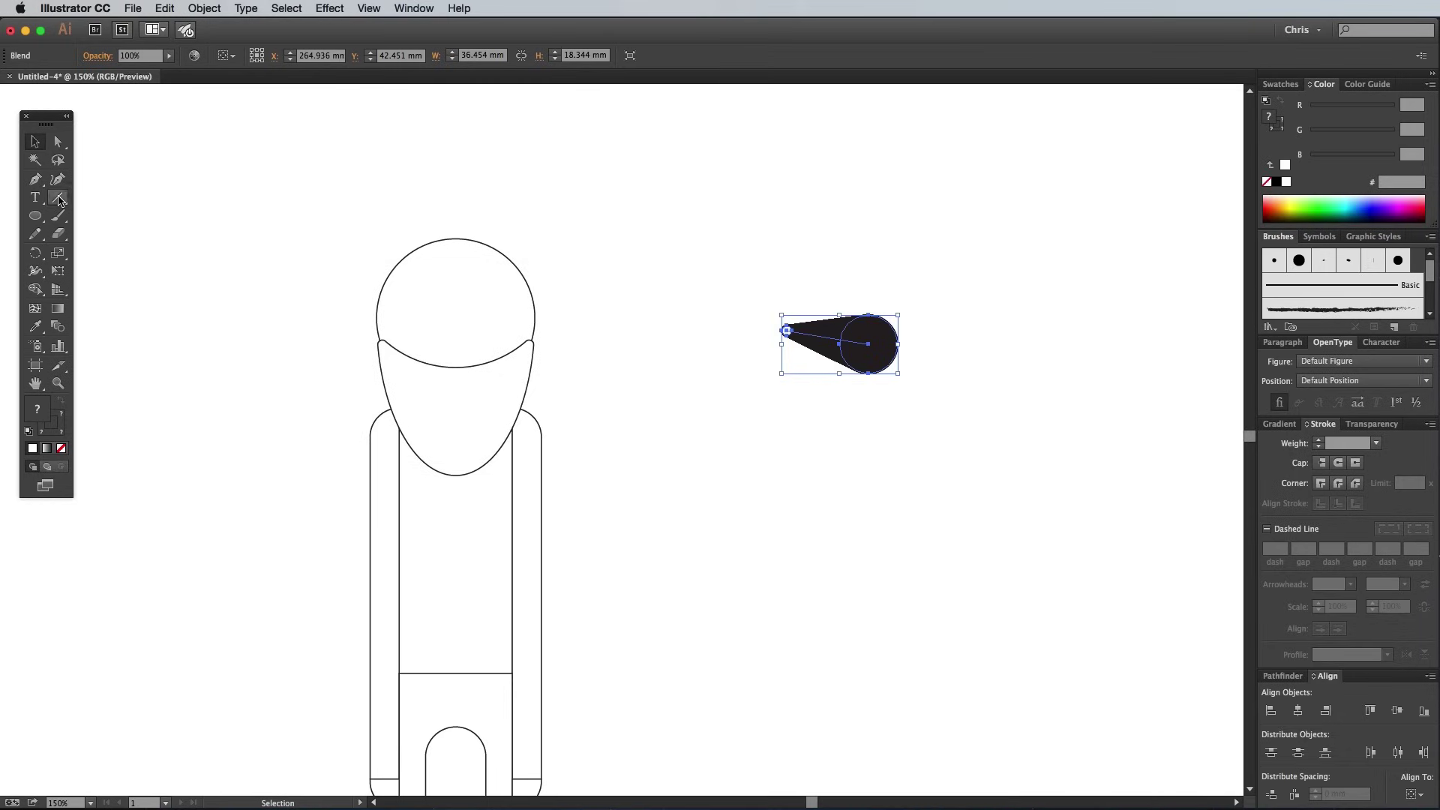
Draw an arc over the blend and make it the blend's spine.
{"action": "left_click_drag", "start_coordinate": [60, 200], "coordinate": [112, 216]}
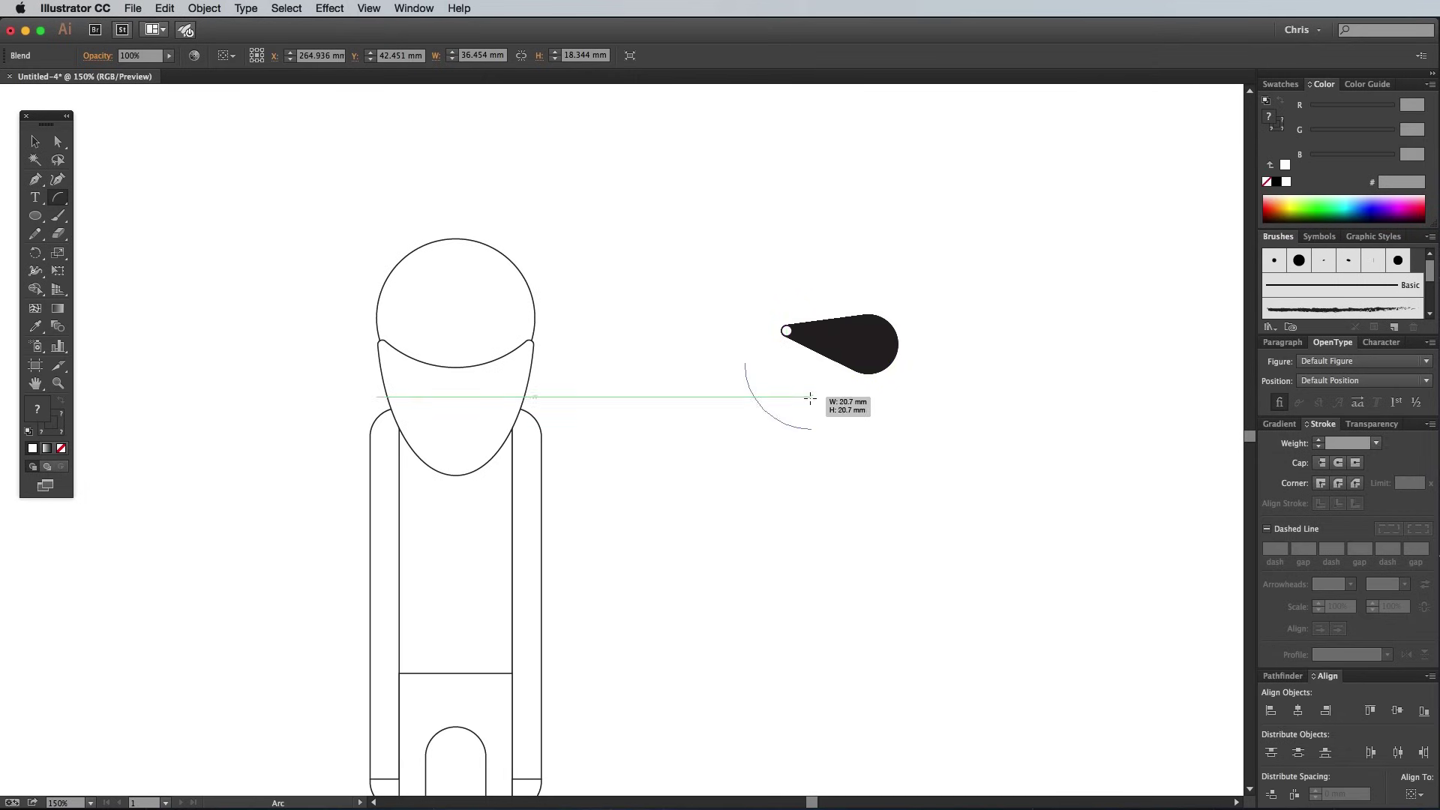
{"action": "mouse_move", "coordinate": [745, 363]}
{"action": "left_mouse_down"}
{"action": "mouse_move", "coordinate": [801, 418]}
{"action": "mouse_move", "coordinate": [786, 410]}
{"action": "mouse_move", "coordinate": [844, 355]}
{"action": "left_mouse_up"}
{"action": "left_click", "coordinate": [35, 143]}
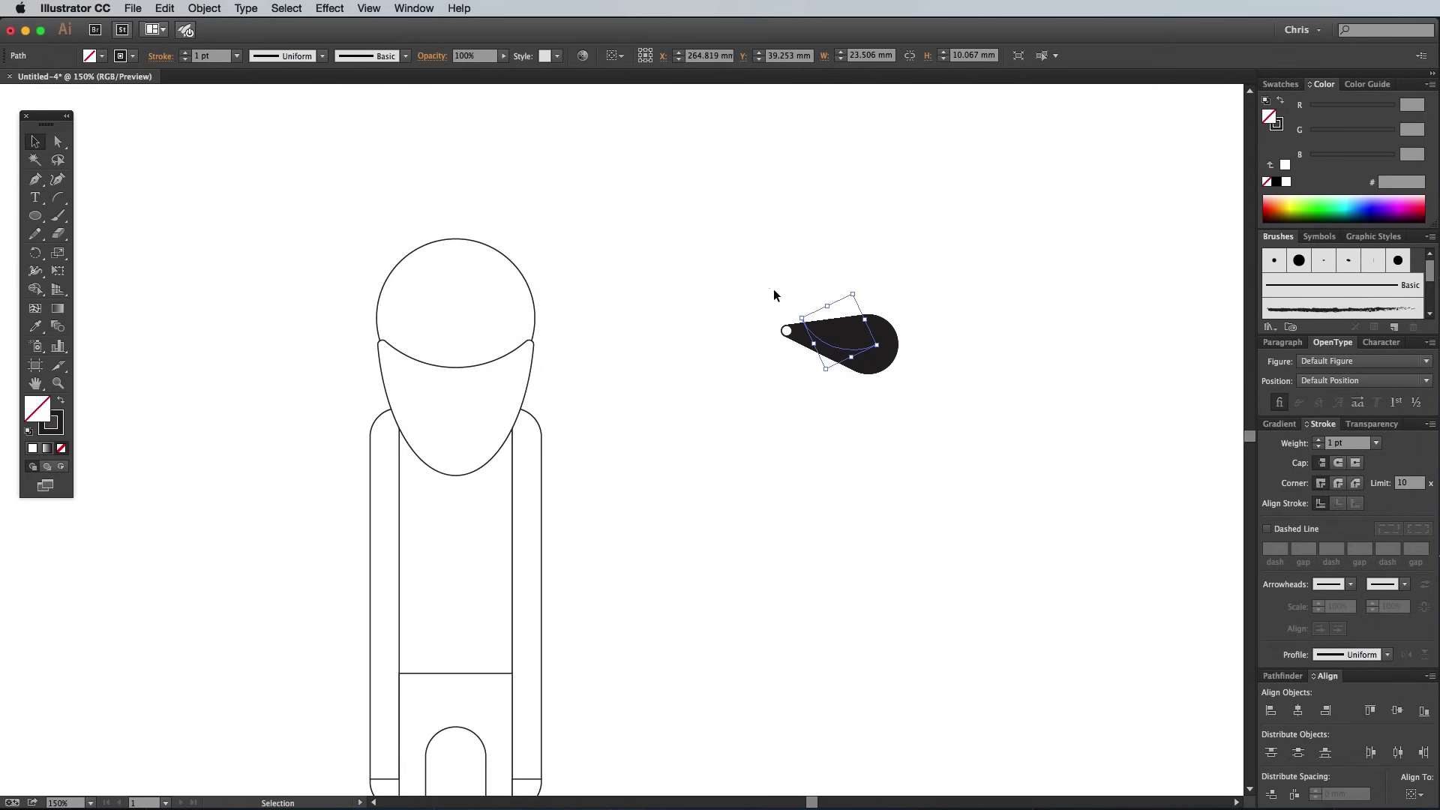
{"action": "left_click_drag", "start_coordinate": [774, 294], "coordinate": [903, 407]}
{"action": "left_click", "coordinate": [204, 9]}
{"action": "mouse_move", "coordinate": [210, 333]}
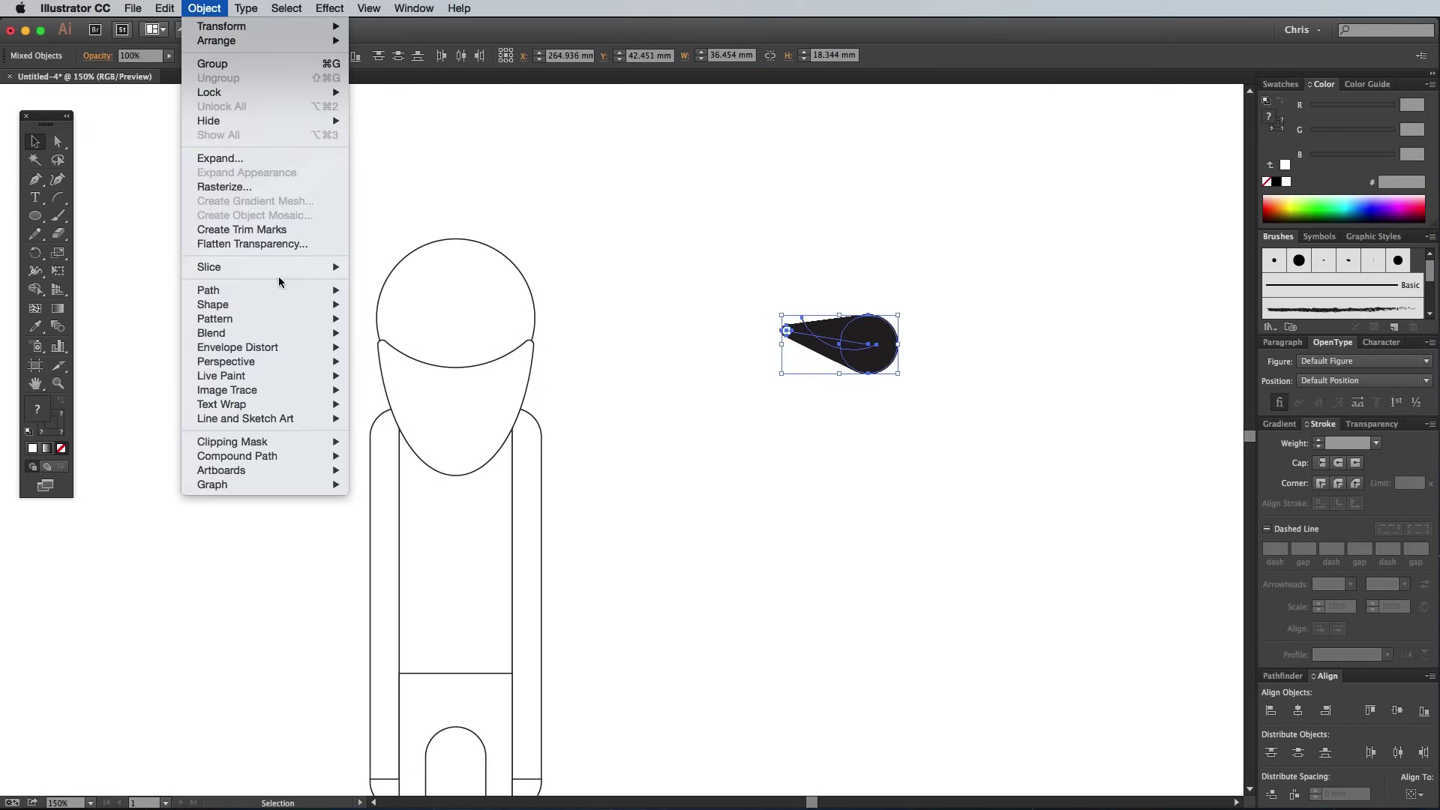
{"action": "left_click", "coordinate": [410, 417]}
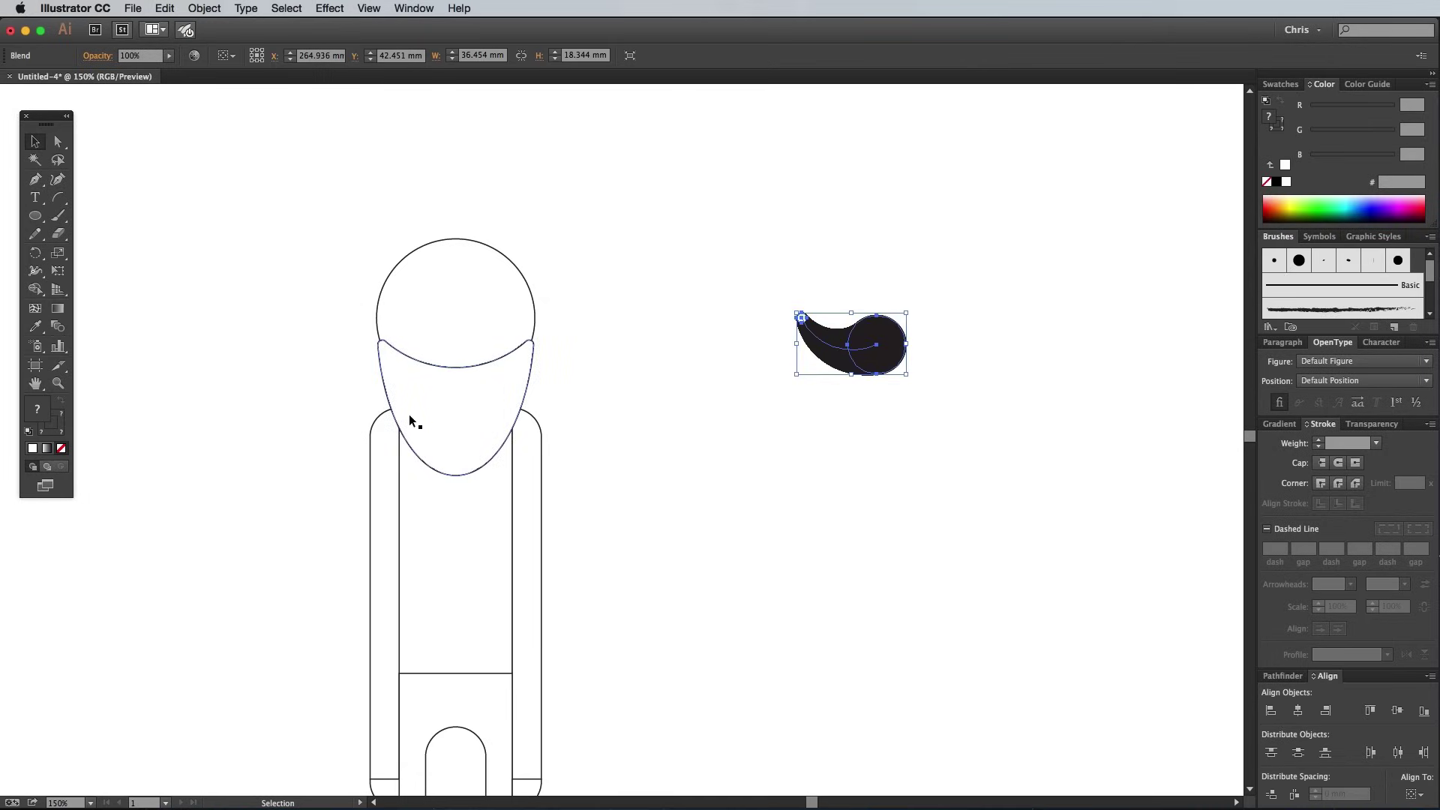
Expand the blend and unite the pieces into one path with Pathfinder.
{"action": "left_click", "coordinate": [205, 8]}
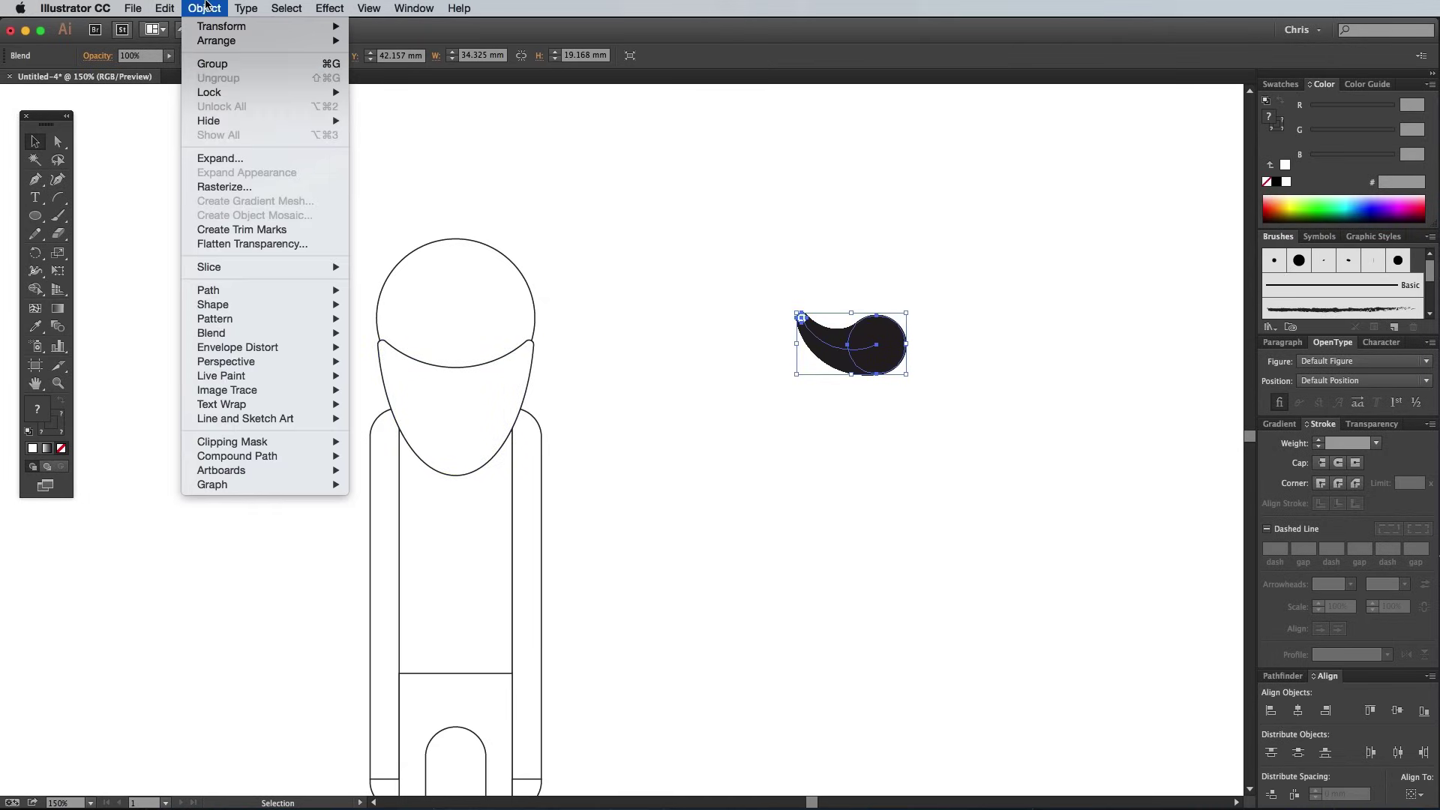
{"action": "left_click", "coordinate": [232, 157]}
{"action": "left_click", "coordinate": [791, 560]}
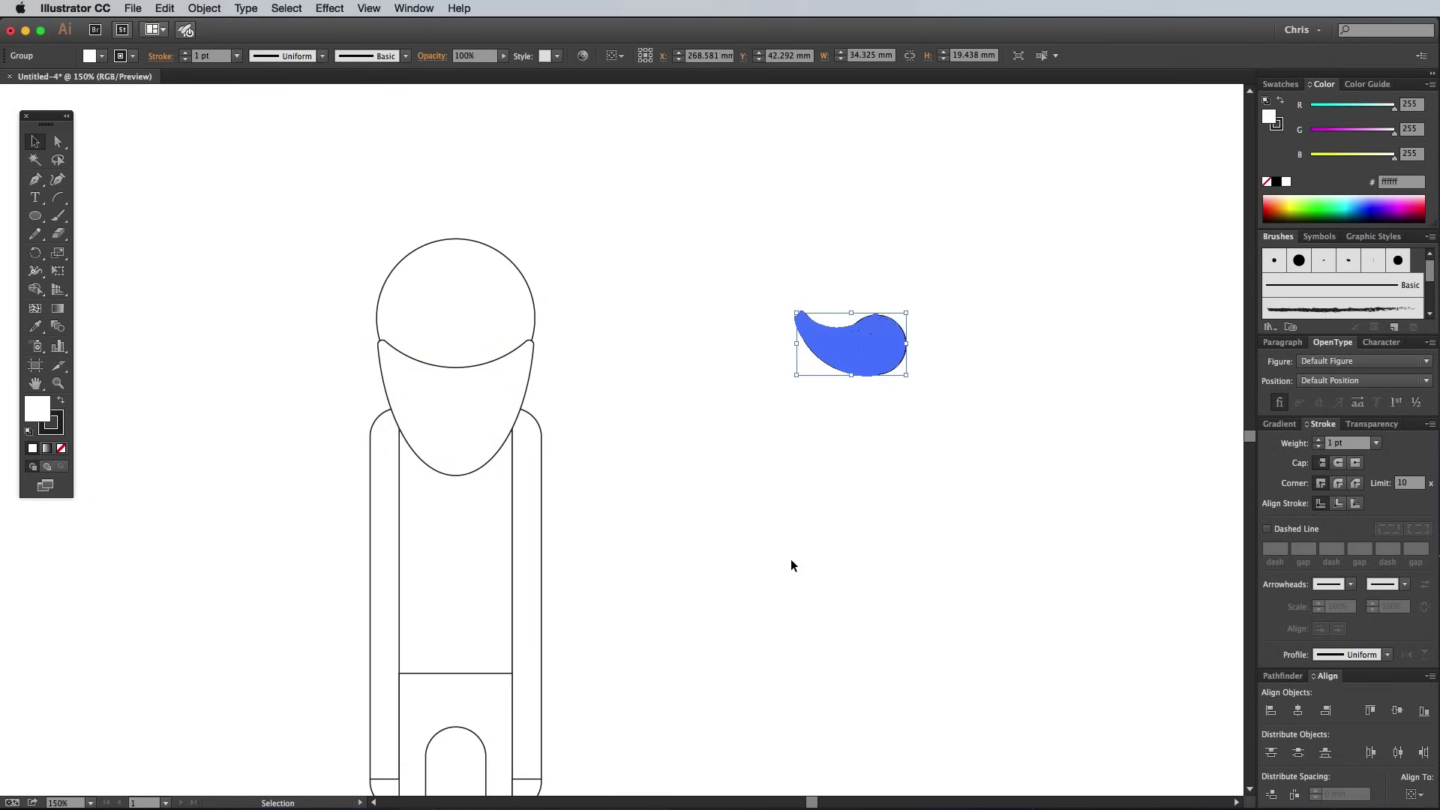
{"action": "left_click", "coordinate": [1292, 677]}
{"action": "left_click_drag", "start_coordinate": [1282, 727], "coordinate": [916, 417]}
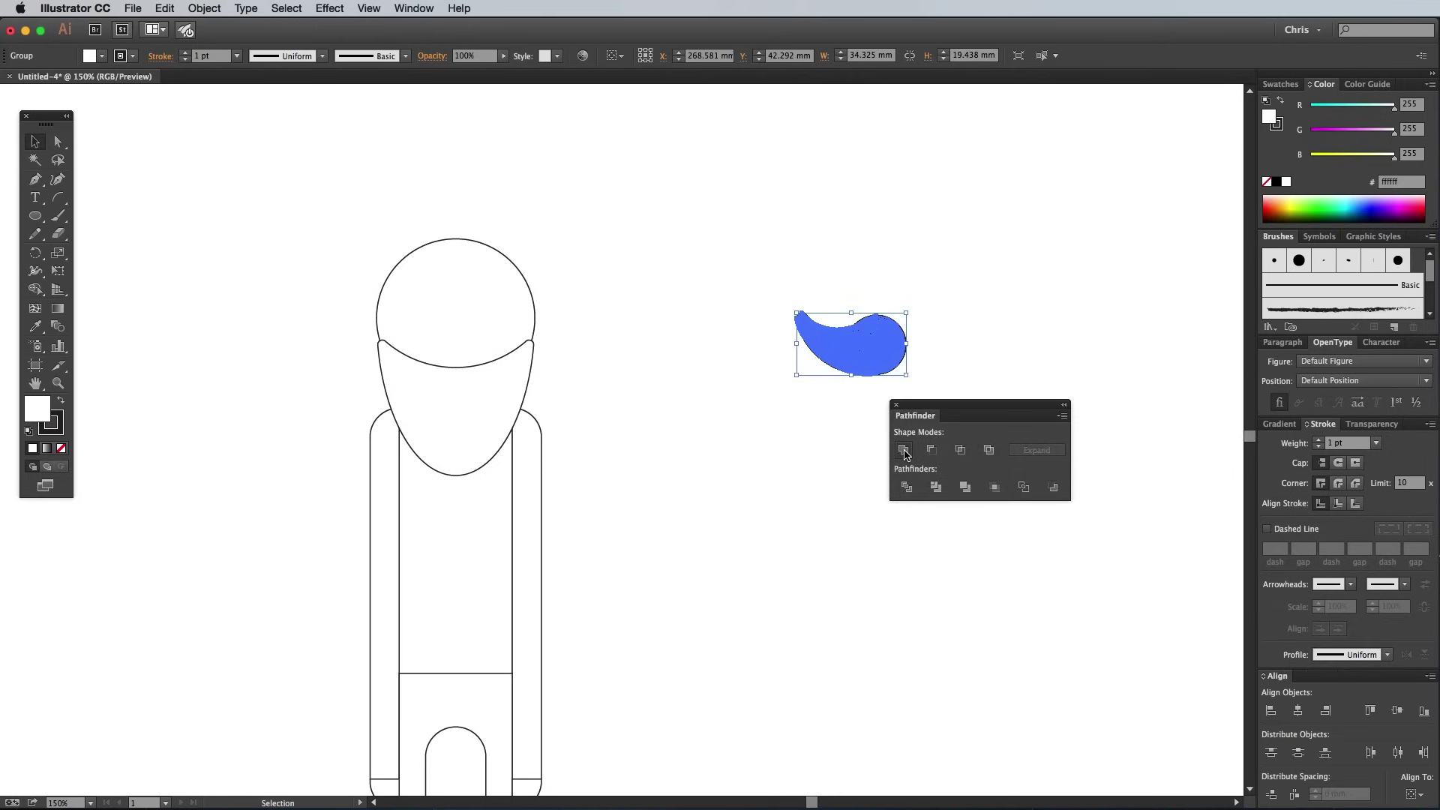
{"action": "left_click", "coordinate": [905, 451]}
{"action": "left_click_drag", "start_coordinate": [916, 415], "coordinate": [1294, 720]}
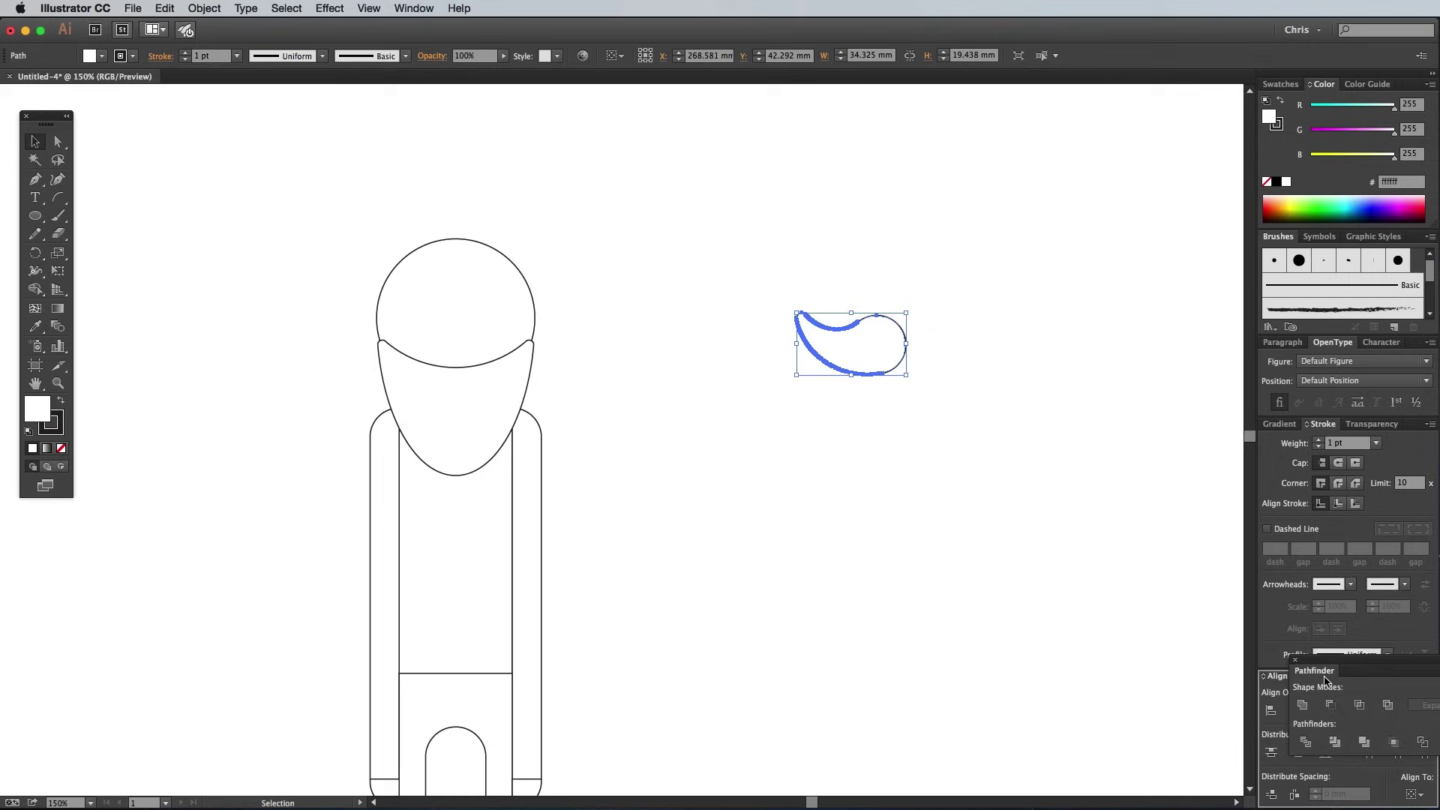
Simplify the curled path and select the resulting shape.
{"action": "left_click", "coordinate": [204, 7]}
{"action": "mouse_move", "coordinate": [209, 291]}
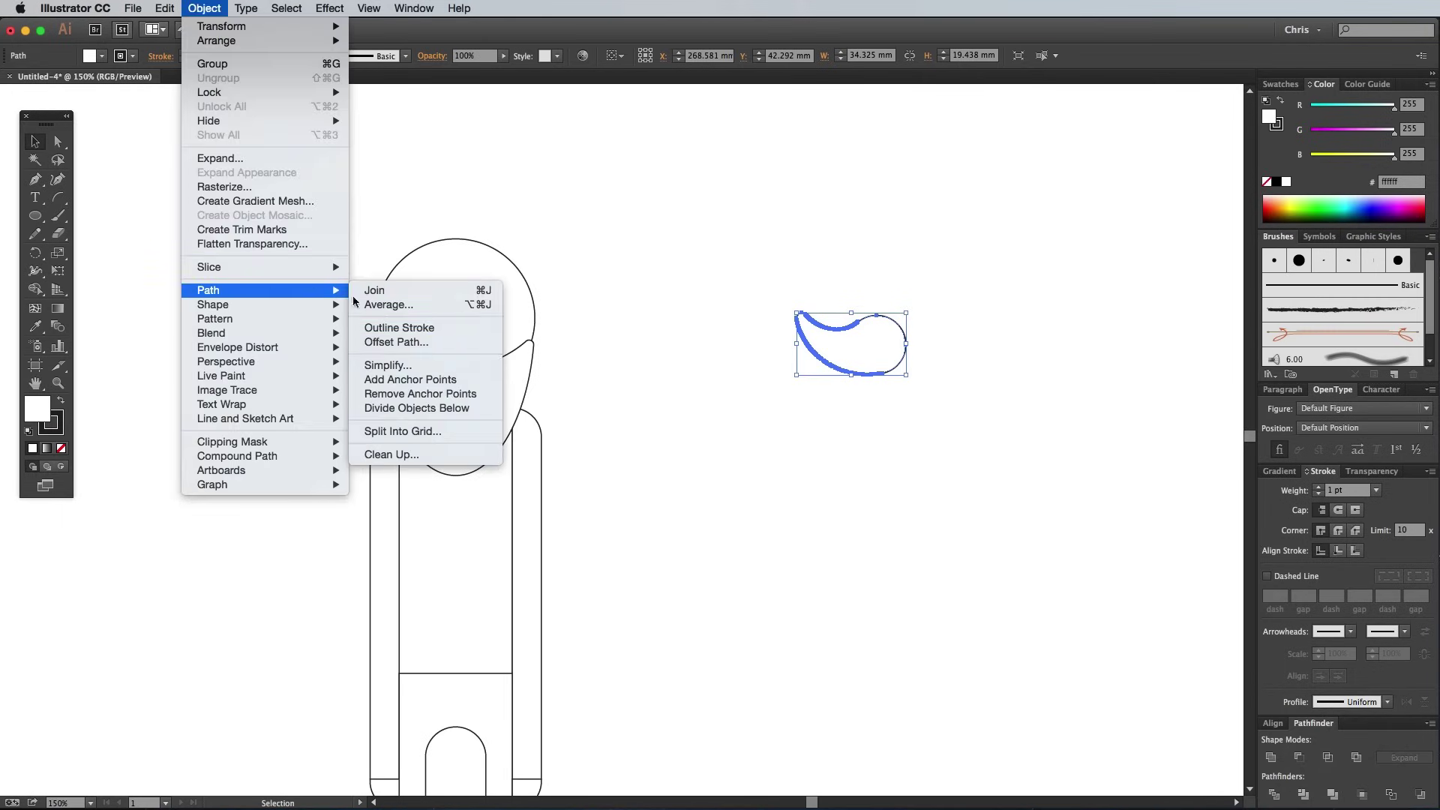
{"action": "left_click", "coordinate": [461, 360]}
{"action": "left_click", "coordinate": [873, 663]}
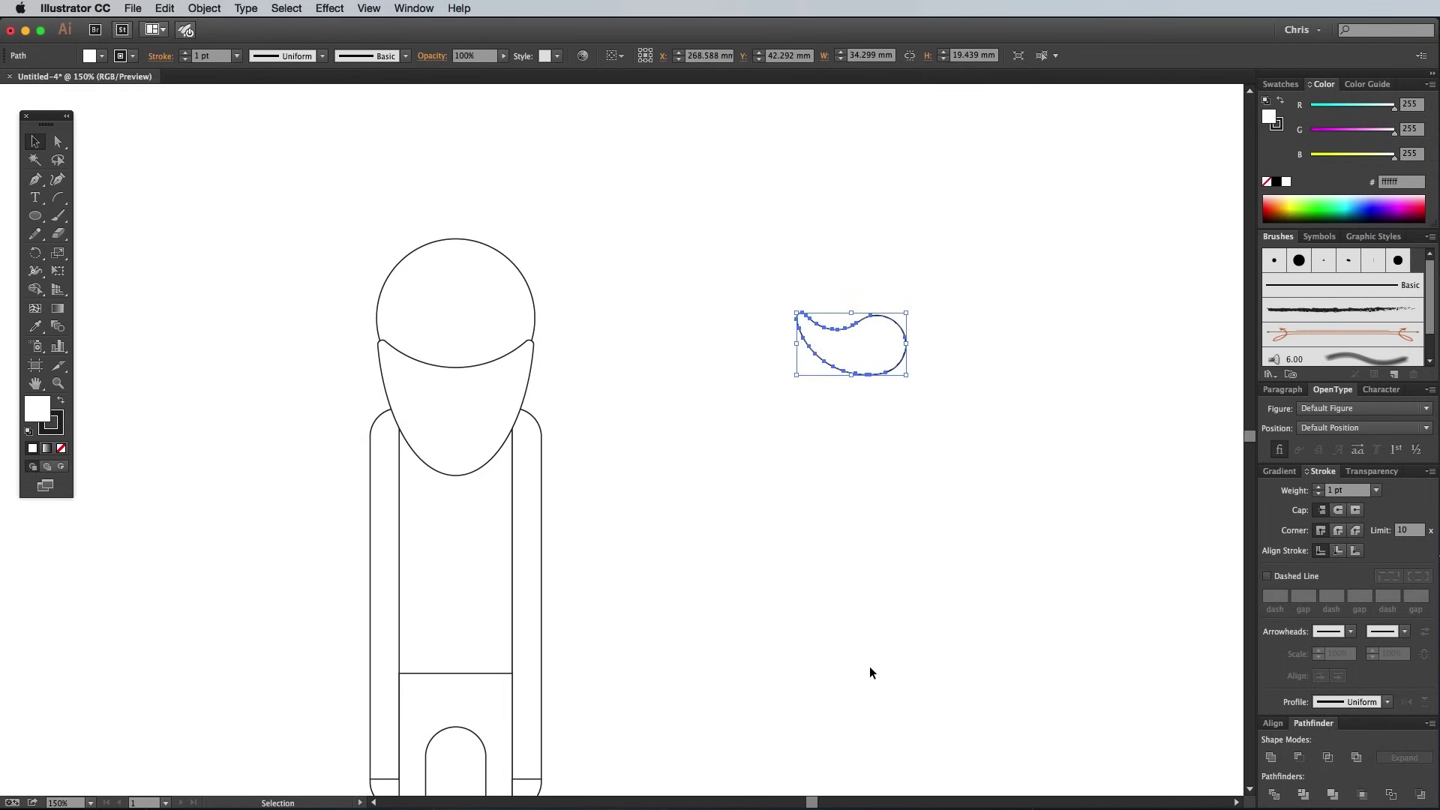
{"action": "left_click", "coordinate": [795, 479]}
Place a smaller copy of the curl under the nose and mirror it horizontally.
{"action": "left_click_drag", "start_coordinate": [800, 319], "coordinate": [369, 348]}
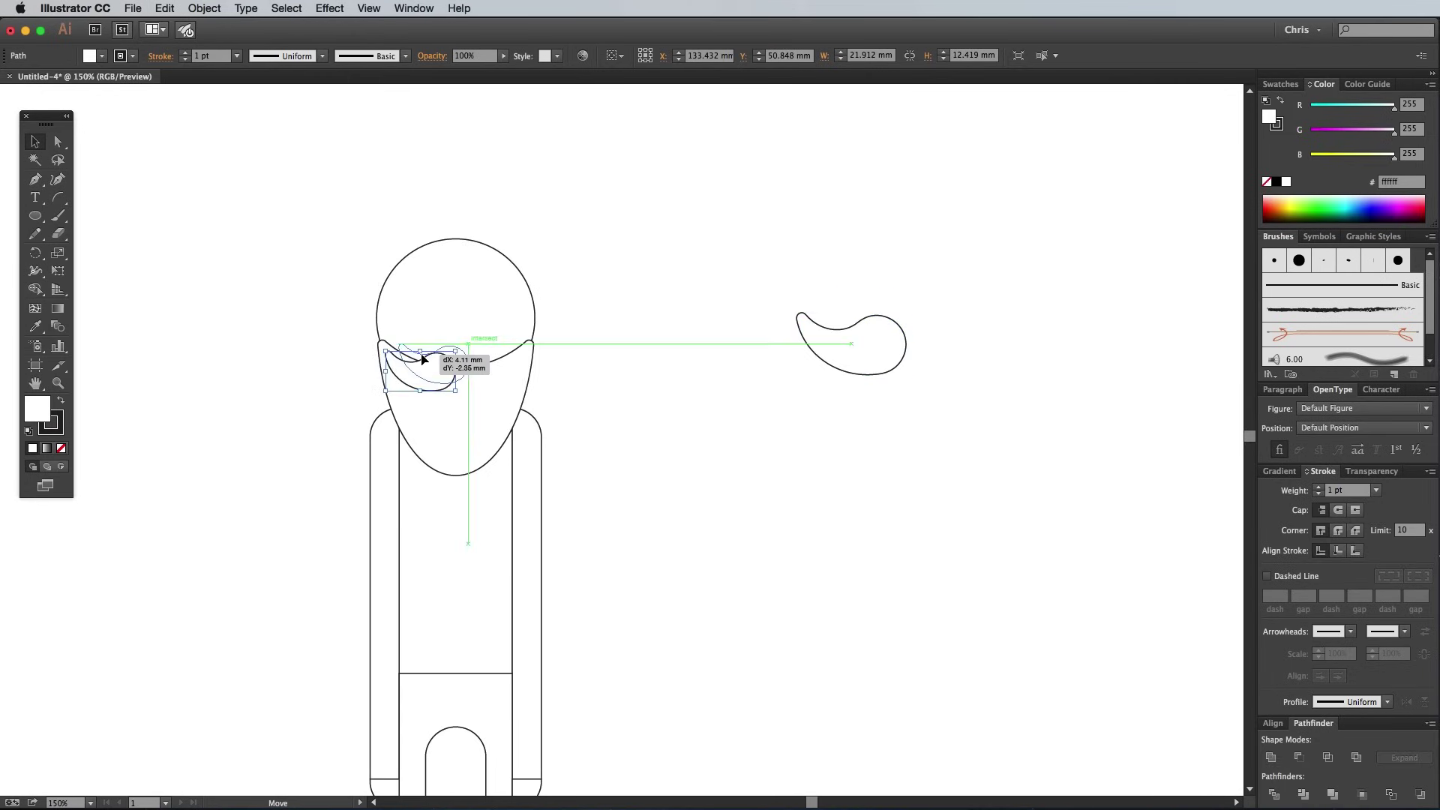
{"action": "left_click_drag", "start_coordinate": [368, 348], "coordinate": [399, 349]}
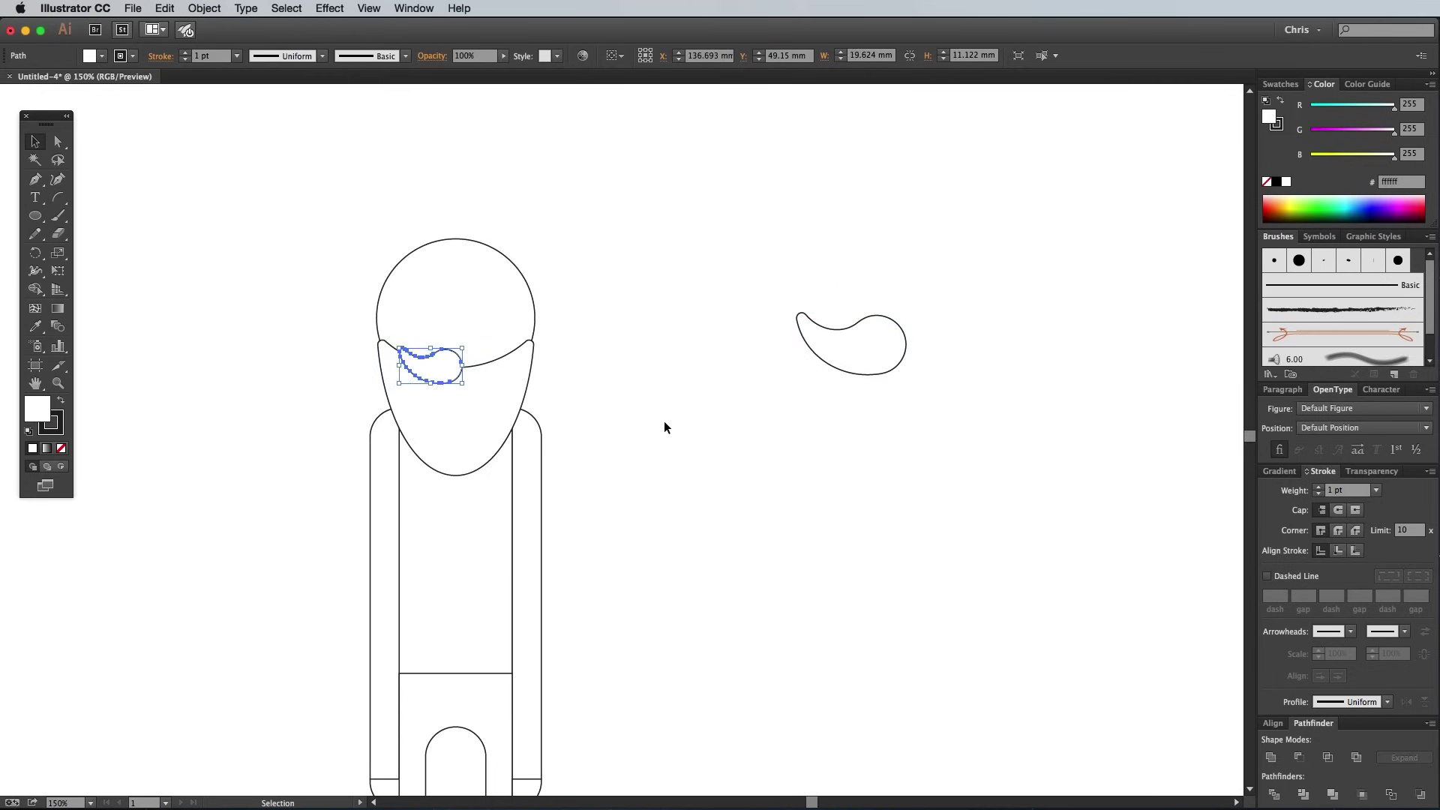
{"action": "left_click", "coordinate": [165, 9]}
{"action": "left_click", "coordinate": [164, 8]}
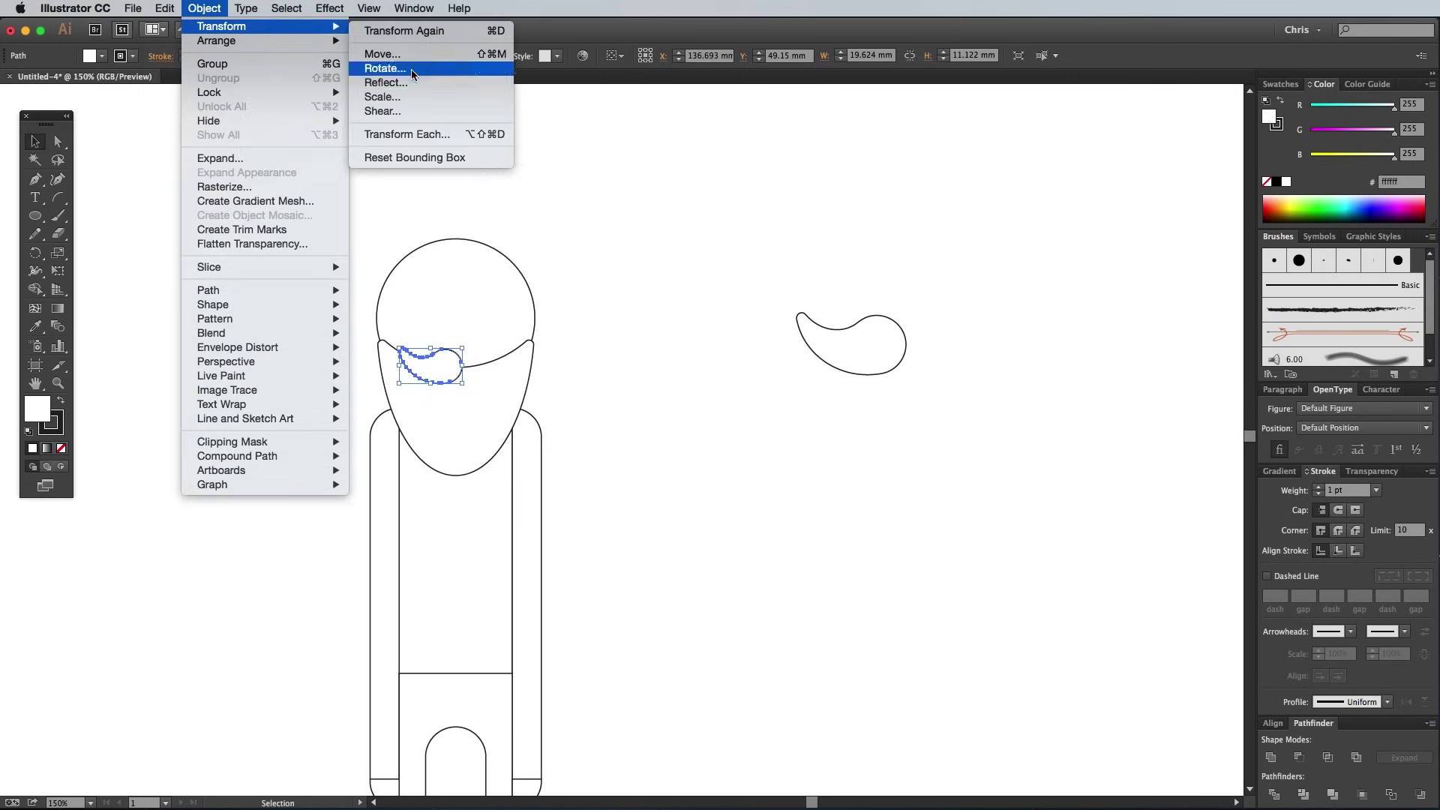
{"action": "left_click", "coordinate": [382, 74]}
{"action": "left_click", "coordinate": [915, 506]}
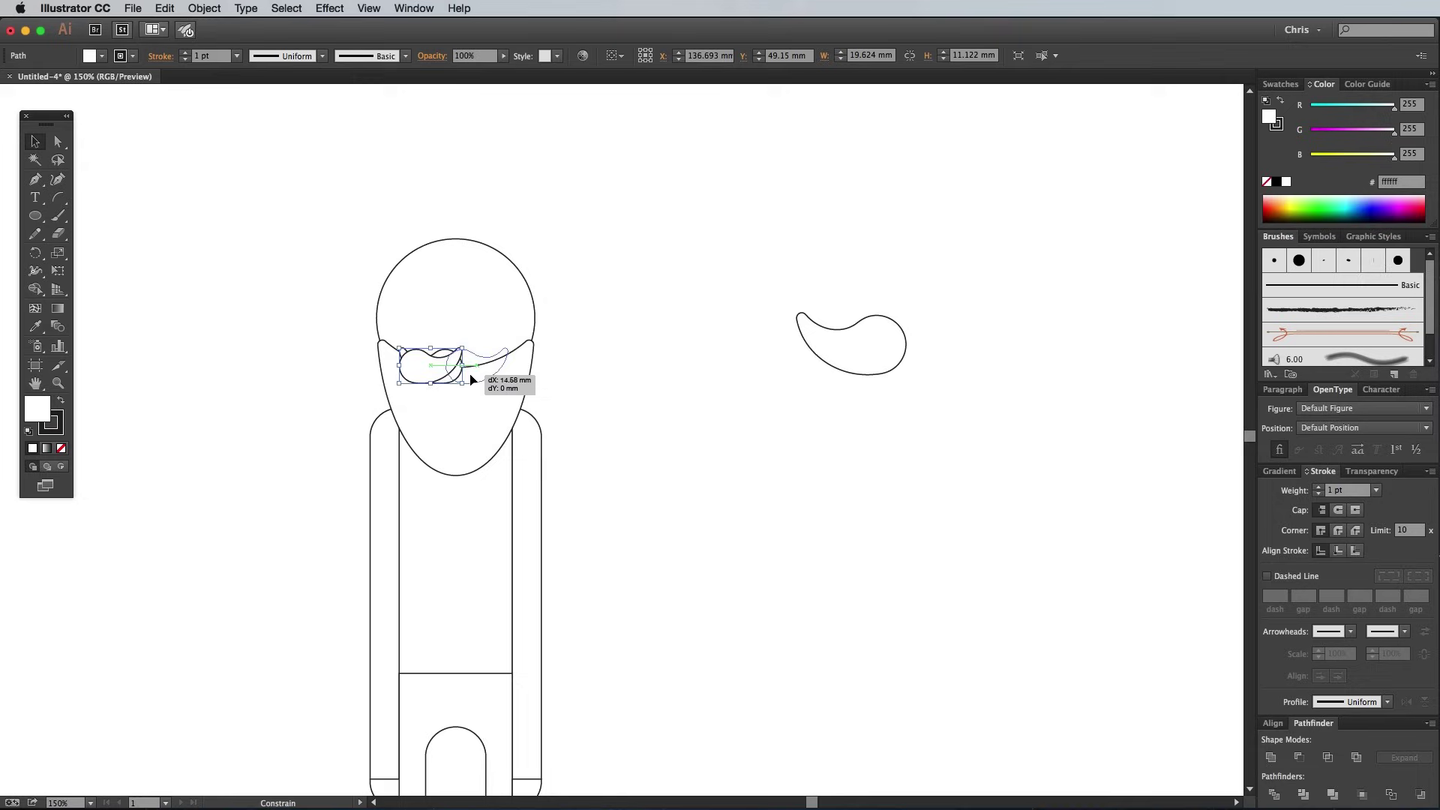
Duplicate the mustache half to the right and merge both halves with Shape Builder.
{"action": "mouse_move", "coordinate": [425, 379]}
{"action": "left_mouse_down"}
{"action": "mouse_move", "coordinate": [481, 379]}
{"action": "mouse_move", "coordinate": [509, 361]}
{"action": "left_mouse_up"}
{"action": "left_click", "coordinate": [434, 371], "text": "shift"}
{"action": "left_click", "coordinate": [35, 289]}
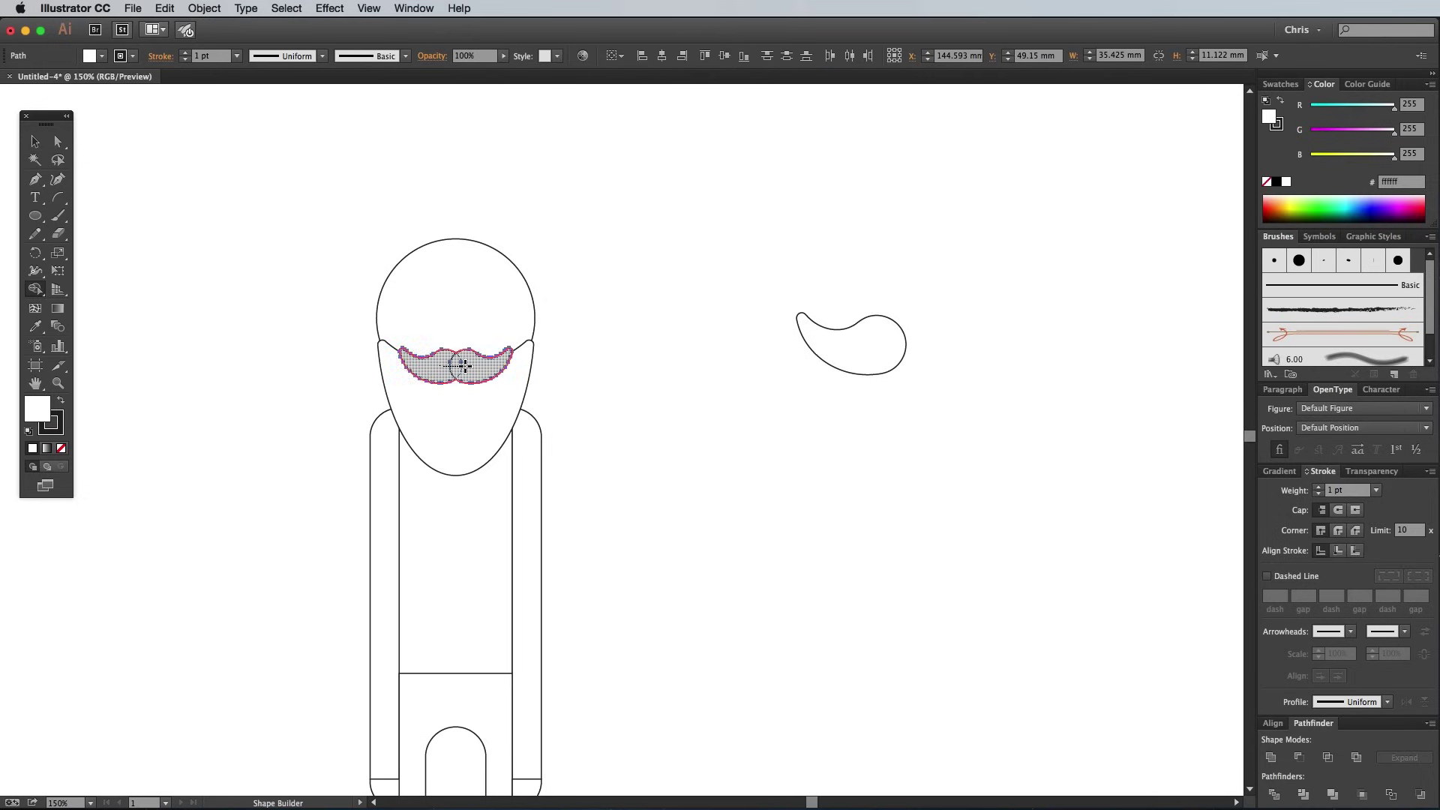
Draw a small circle beside the figure with a rectangle over its top, and select both.
{"action": "left_click", "coordinate": [35, 216]}
{"action": "left_click_drag", "start_coordinate": [658, 460], "coordinate": [710, 499]}
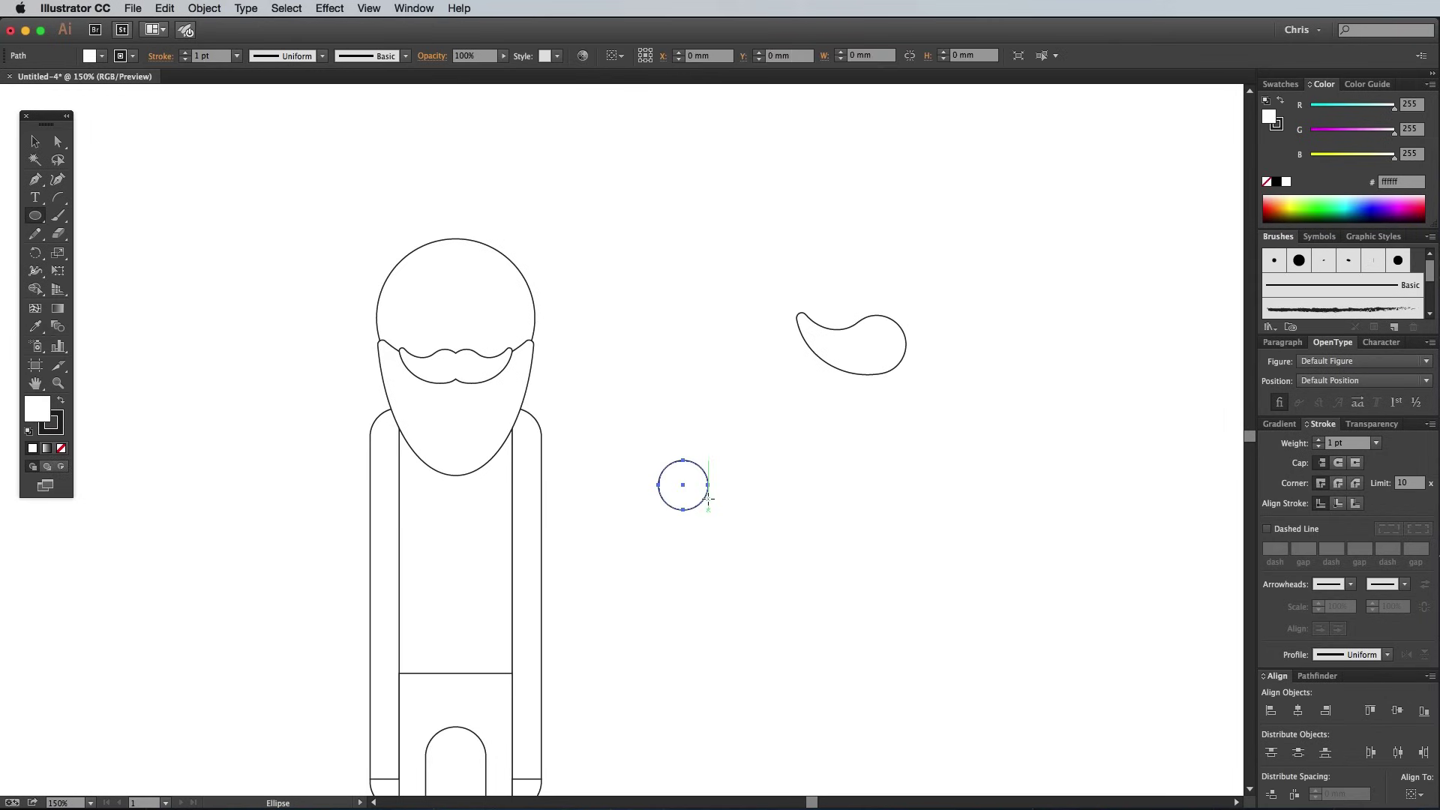
{"action": "left_click_drag", "start_coordinate": [36, 218], "coordinate": [124, 214]}
{"action": "left_click_drag", "start_coordinate": [602, 419], "coordinate": [772, 491]}
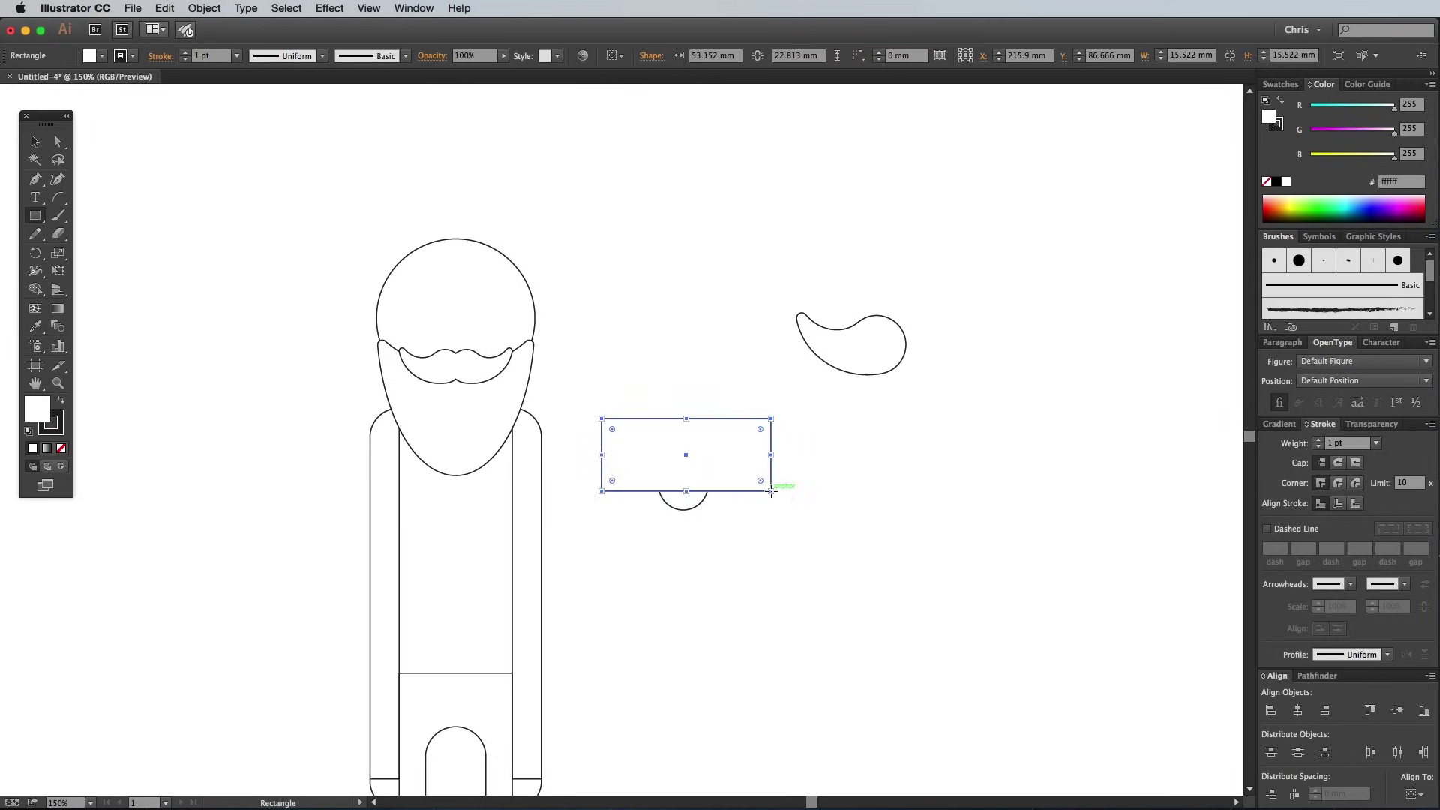
{"action": "left_click", "coordinate": [33, 143]}
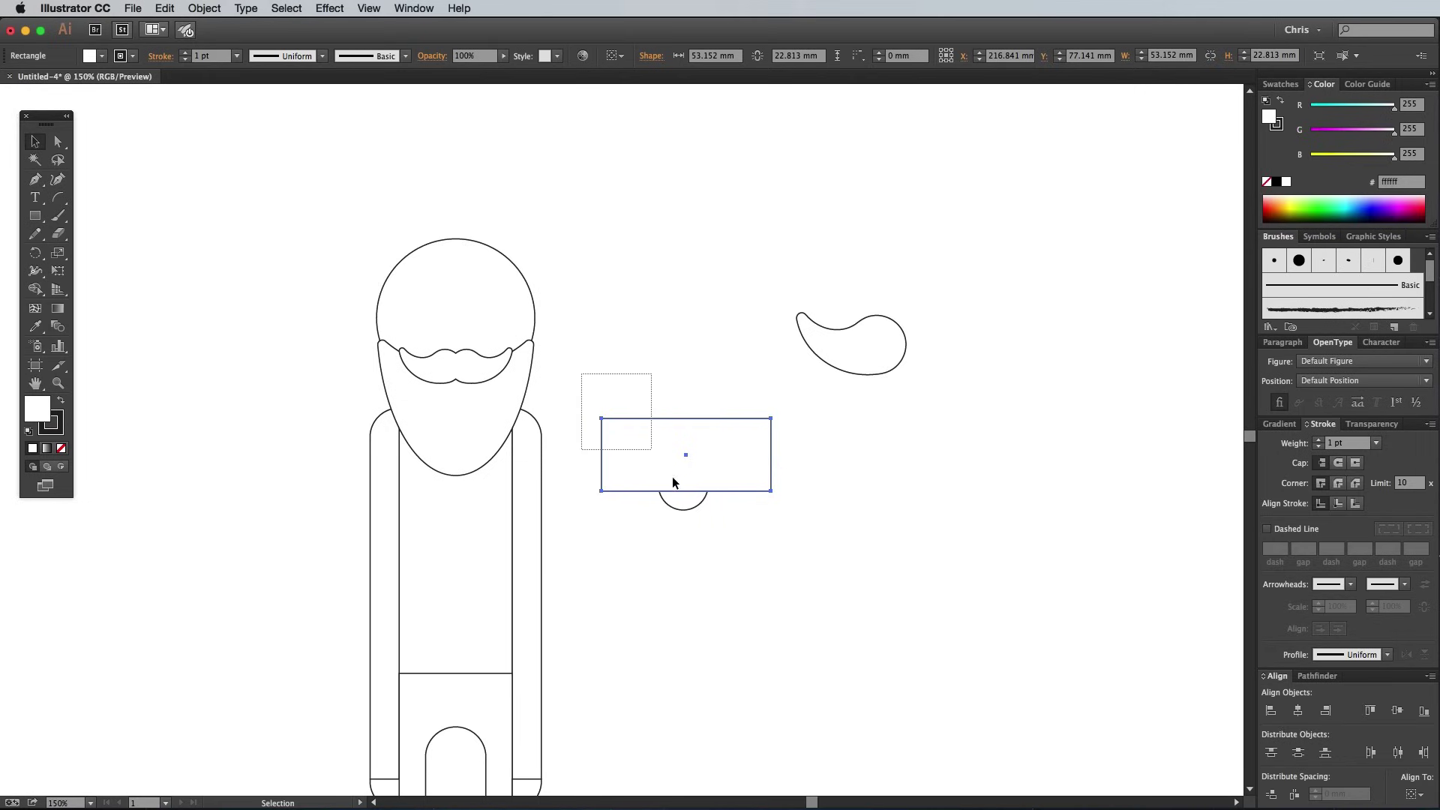
{"action": "left_click_drag", "start_coordinate": [581, 376], "coordinate": [702, 516]}
Trim the circle to a semicircle with Shape Builder and place it on the face as the mouth.
{"action": "left_click", "coordinate": [35, 289]}
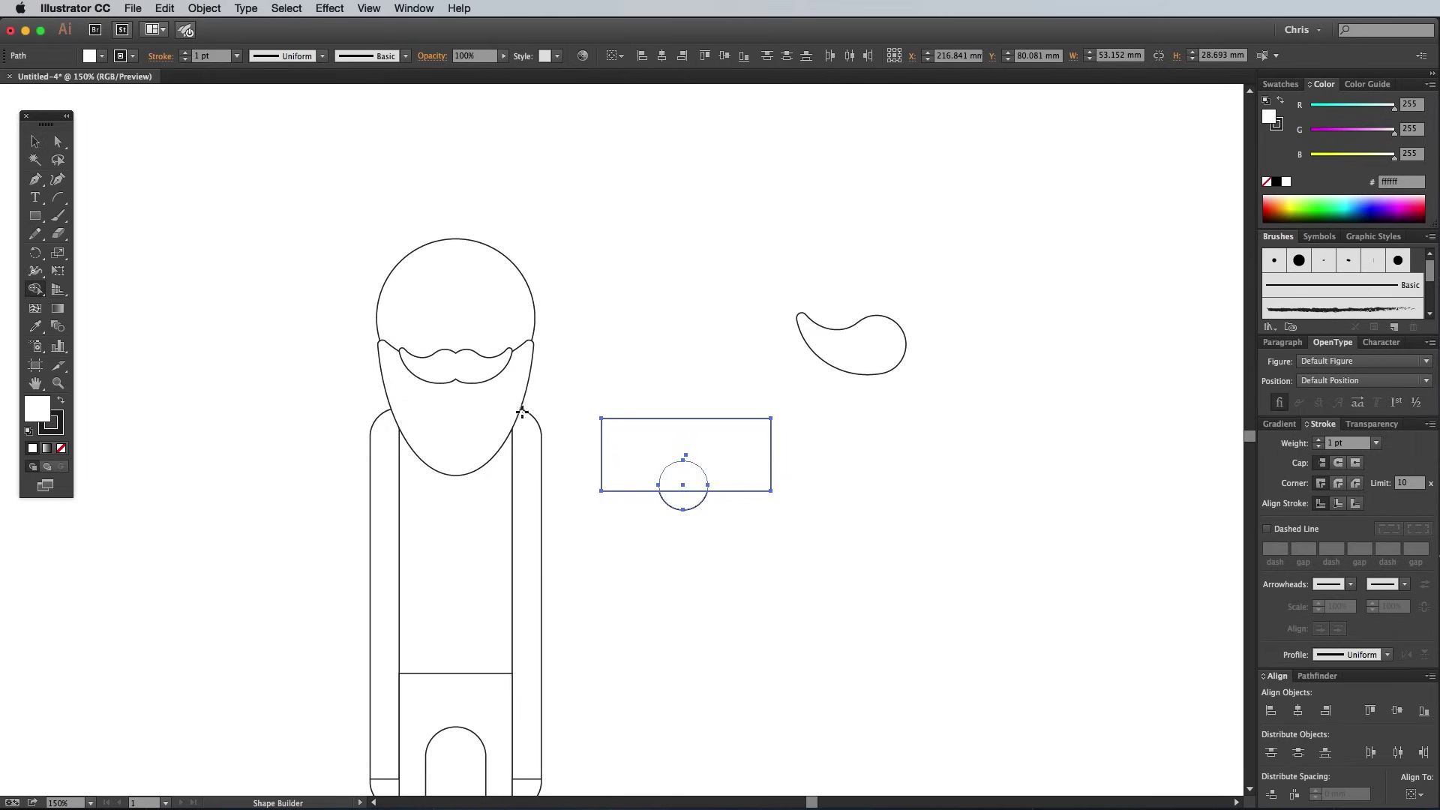
{"action": "left_click", "coordinate": [653, 450], "text": "alt"}
{"action": "left_click", "coordinate": [698, 479], "text": "alt"}
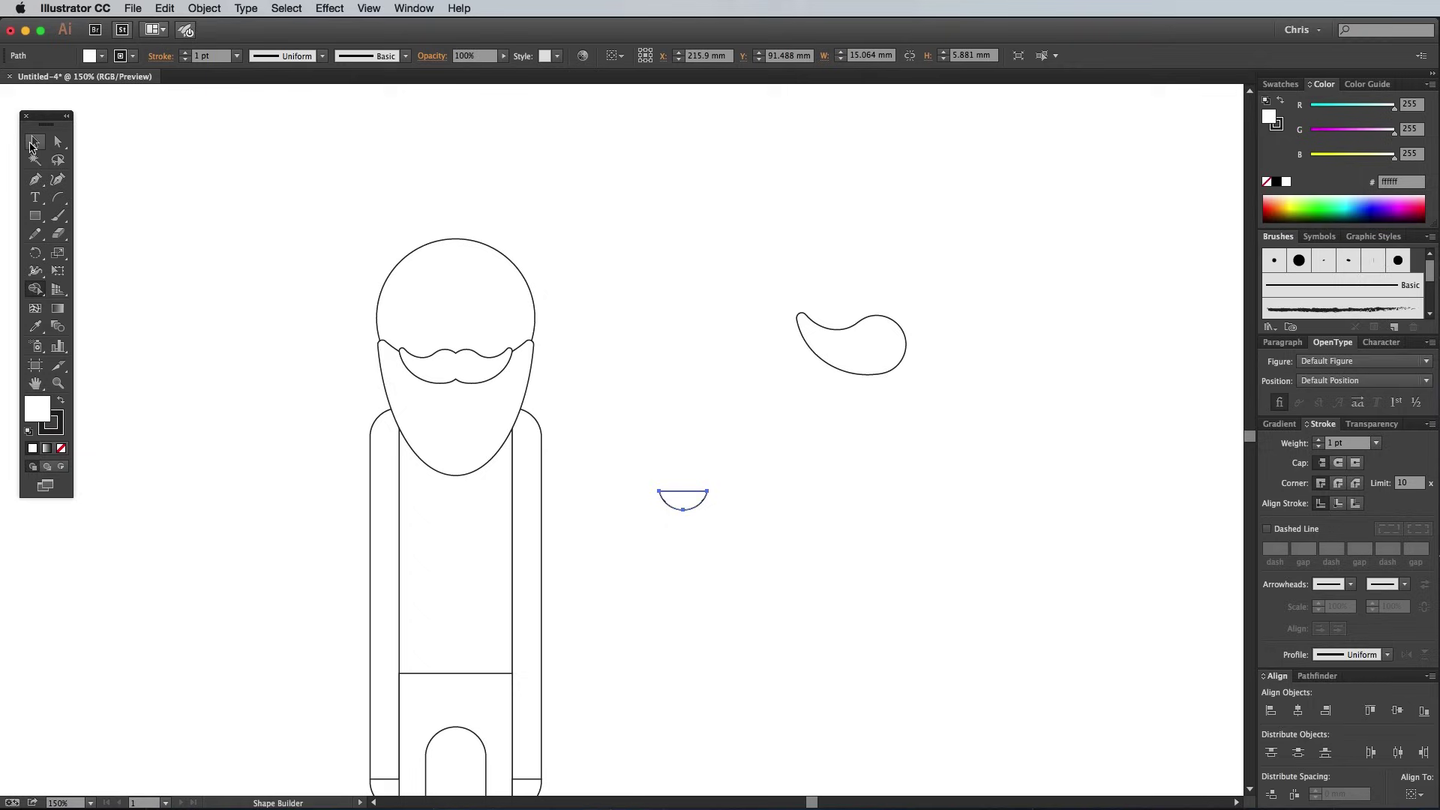
{"action": "left_click", "coordinate": [34, 143]}
{"action": "left_click_drag", "start_coordinate": [672, 494], "coordinate": [443, 379]}
{"action": "key", "text": "a"}
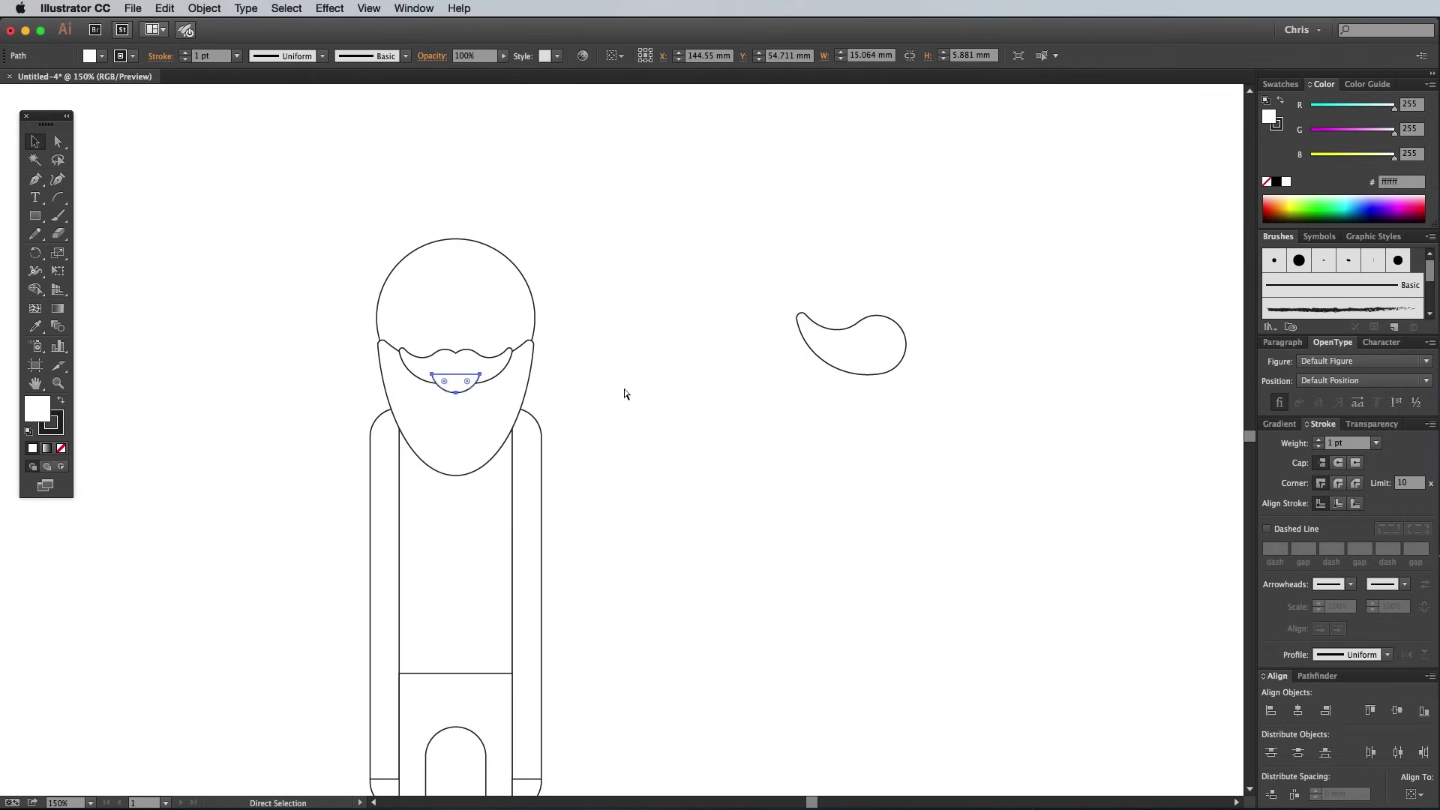
{"action": "key", "text": "v"}
{"action": "left_click", "coordinate": [663, 391]}
Place a horizontally mirrored paisley curl on the head, scale and rotate it, and paste a duplicate.
{"action": "mouse_move", "coordinate": [837, 366]}
{"action": "left_mouse_down"}
{"action": "mouse_move", "coordinate": [423, 291]}
{"action": "mouse_move", "coordinate": [386, 235]}
{"action": "left_mouse_up"}
{"action": "left_click", "coordinate": [204, 8]}
{"action": "left_click", "coordinate": [399, 85]}
{"action": "left_click", "coordinate": [917, 507]}
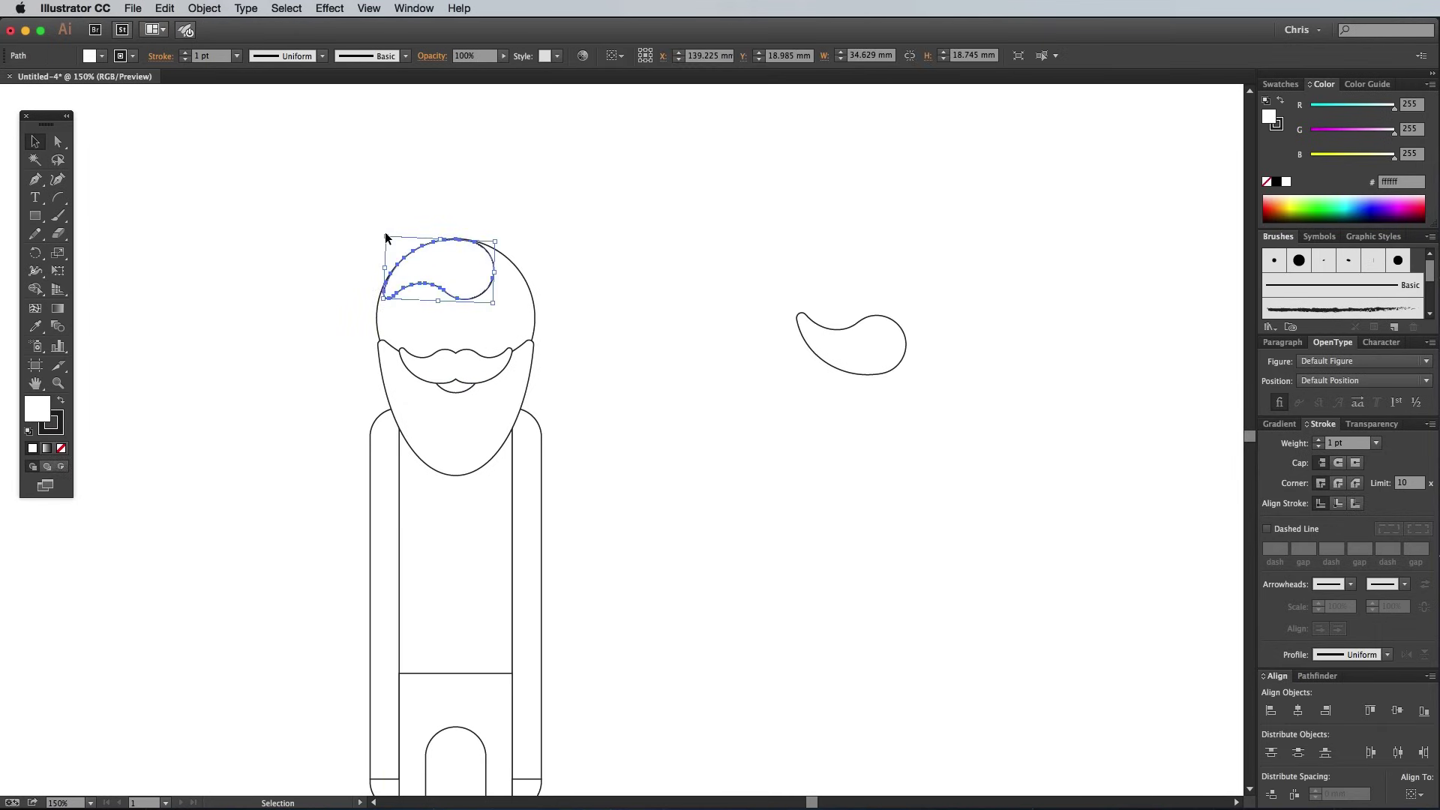
{"action": "scroll", "coordinate": [386, 234], "scroll_direction": "up", "scroll_amount": 2}
{"action": "left_click_drag", "start_coordinate": [477, 338], "coordinate": [573, 305]}
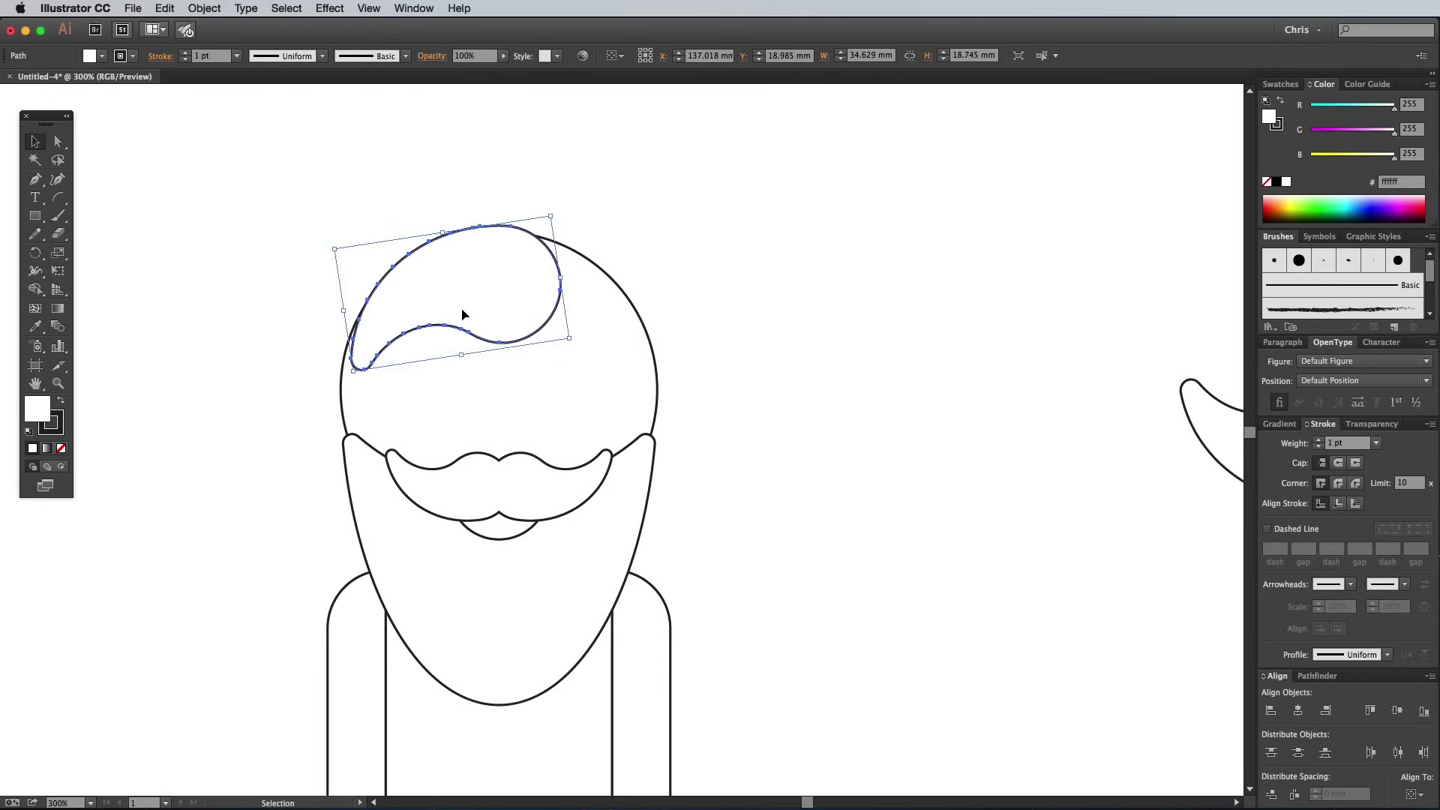
{"action": "left_click_drag", "start_coordinate": [357, 231], "coordinate": [316, 232]}
{"action": "mouse_move", "coordinate": [569, 230]}
{"action": "left_mouse_down"}
{"action": "mouse_move", "coordinate": [550, 209]}
{"action": "mouse_move", "coordinate": [553, 282]}
{"action": "mouse_move", "coordinate": [646, 331]}
{"action": "mouse_move", "coordinate": [407, 238]}
{"action": "mouse_move", "coordinate": [449, 239]}
{"action": "left_mouse_up"}
{"action": "scroll", "coordinate": [1019, 450], "scroll_direction": "right", "scroll_amount": 3}
{"action": "key", "text": "ctrl+v"}
Draw an unfilled left lens rectangle on the face and round its corners with live corners.
{"action": "left_click", "coordinate": [731, 339]}
{"action": "scroll", "coordinate": [730, 364], "scroll_direction": "left", "scroll_amount": 4}
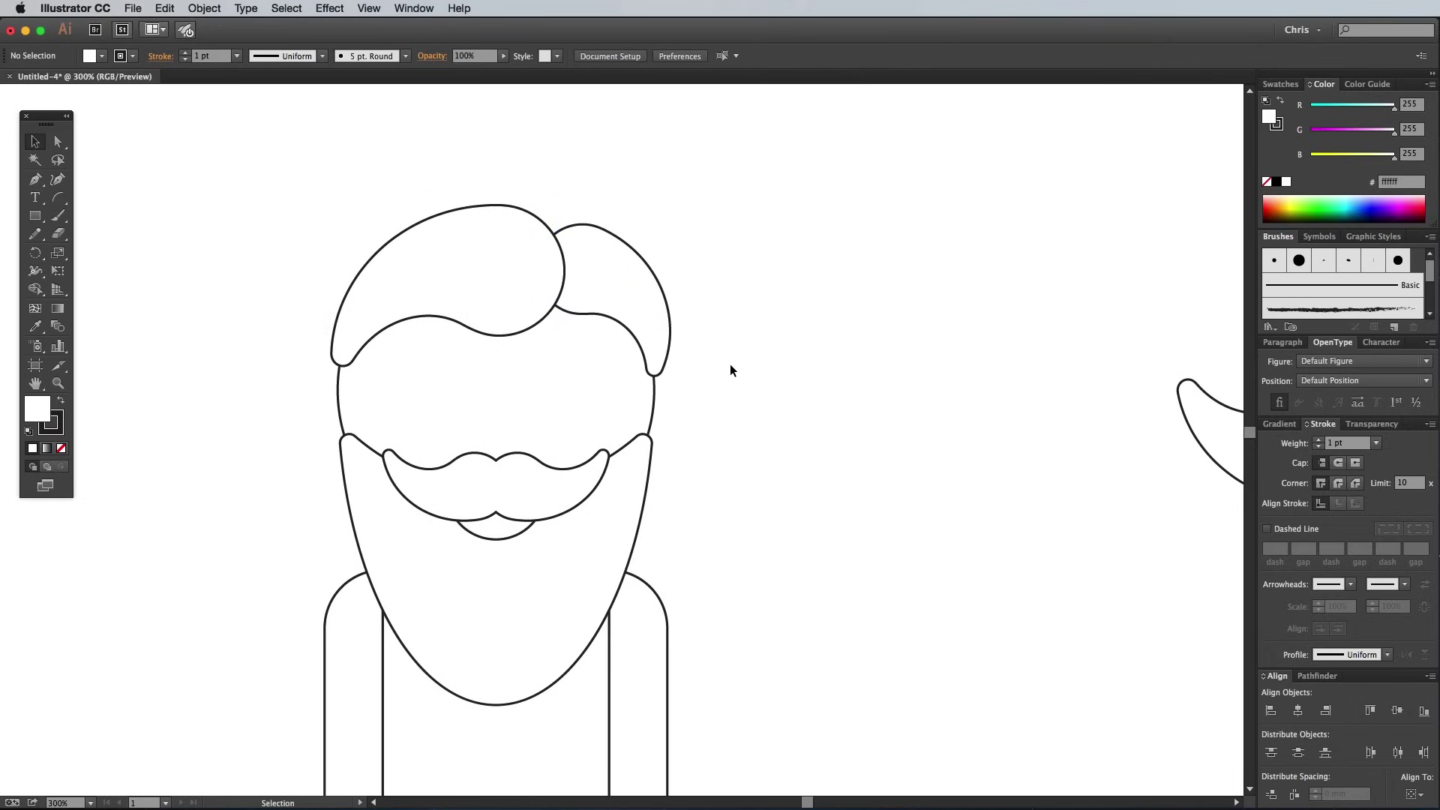
{"action": "left_click", "coordinate": [36, 217]}
{"action": "left_click", "coordinate": [62, 450]}
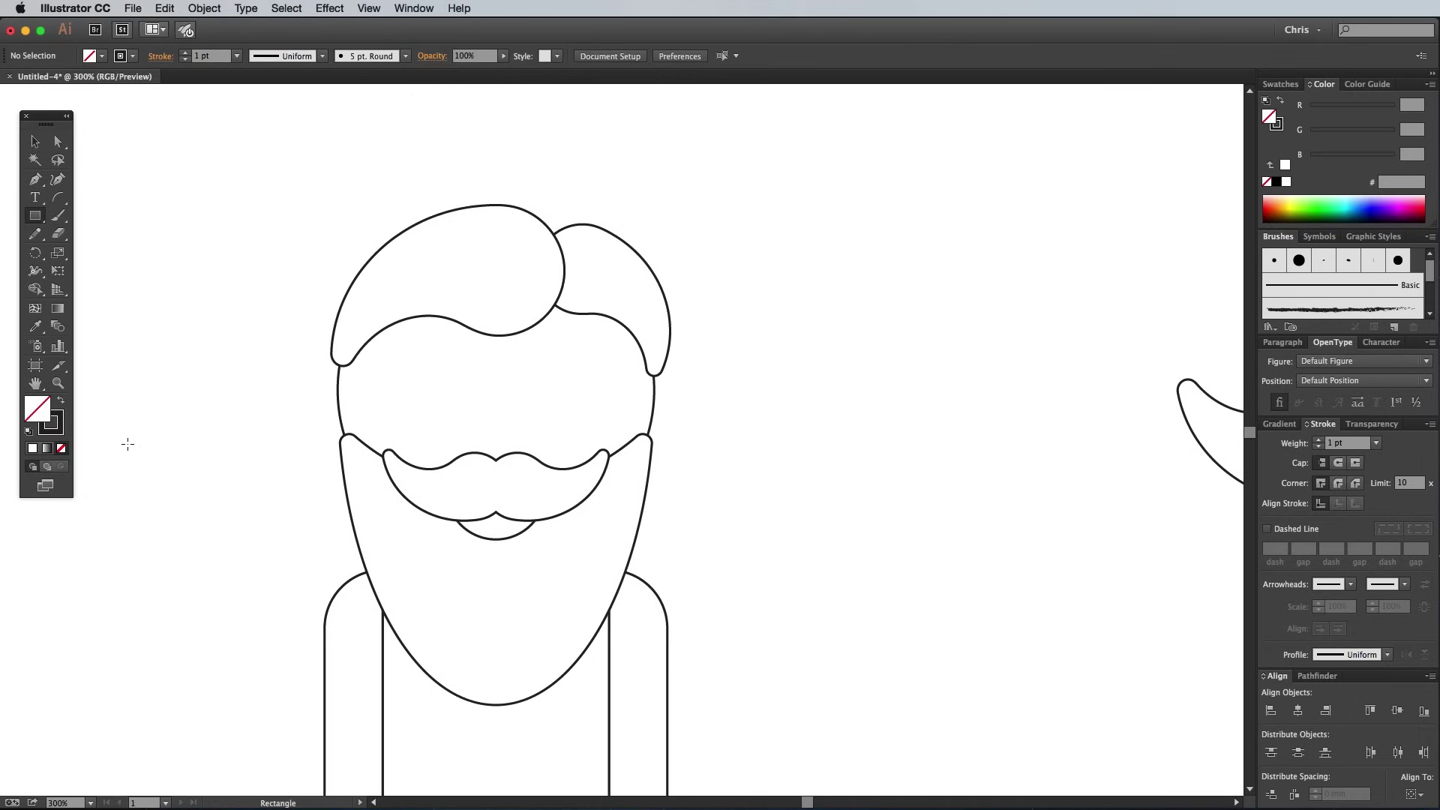
{"action": "left_click_drag", "start_coordinate": [392, 361], "coordinate": [486, 435]}
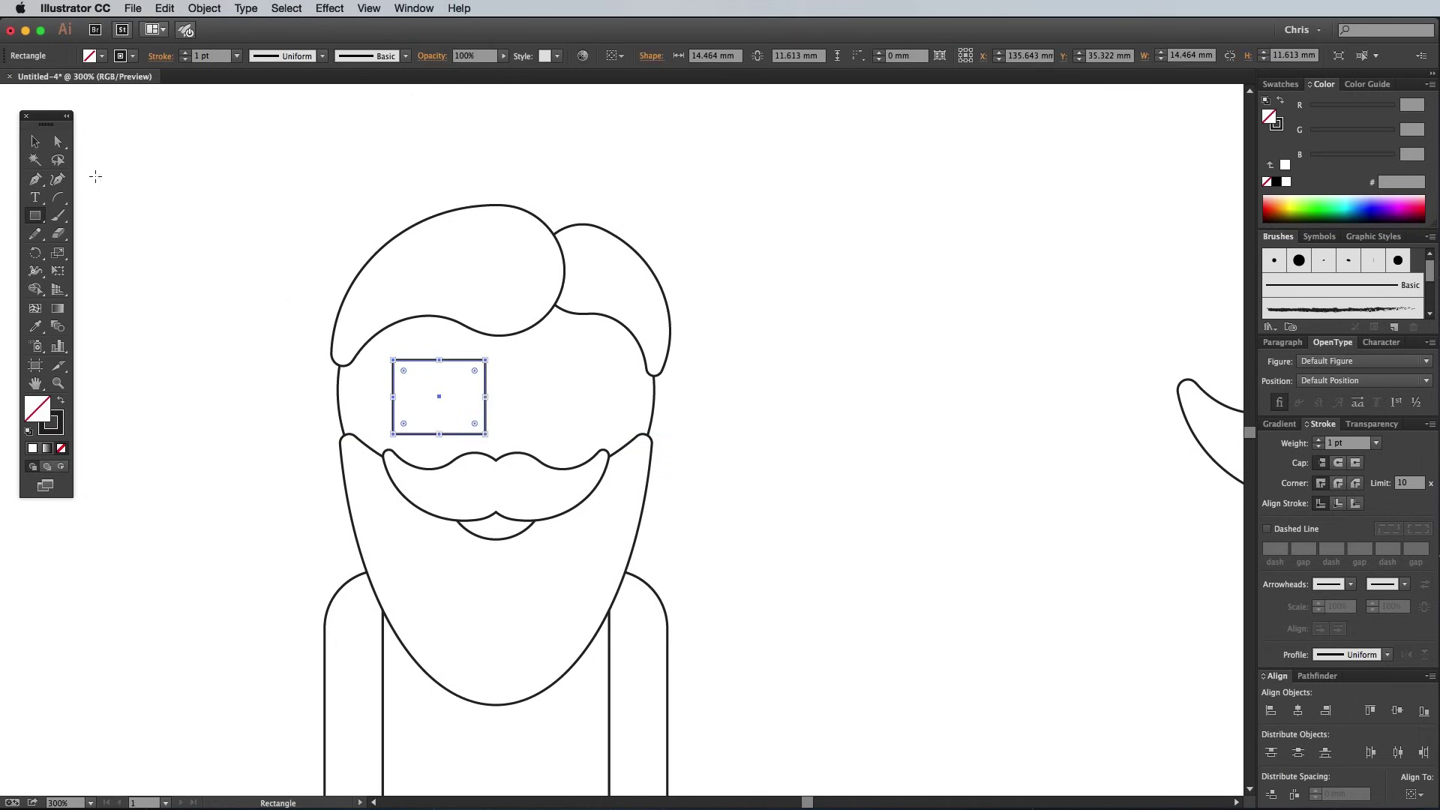
{"action": "left_click", "coordinate": [58, 142]}
{"action": "left_click", "coordinate": [486, 434]}
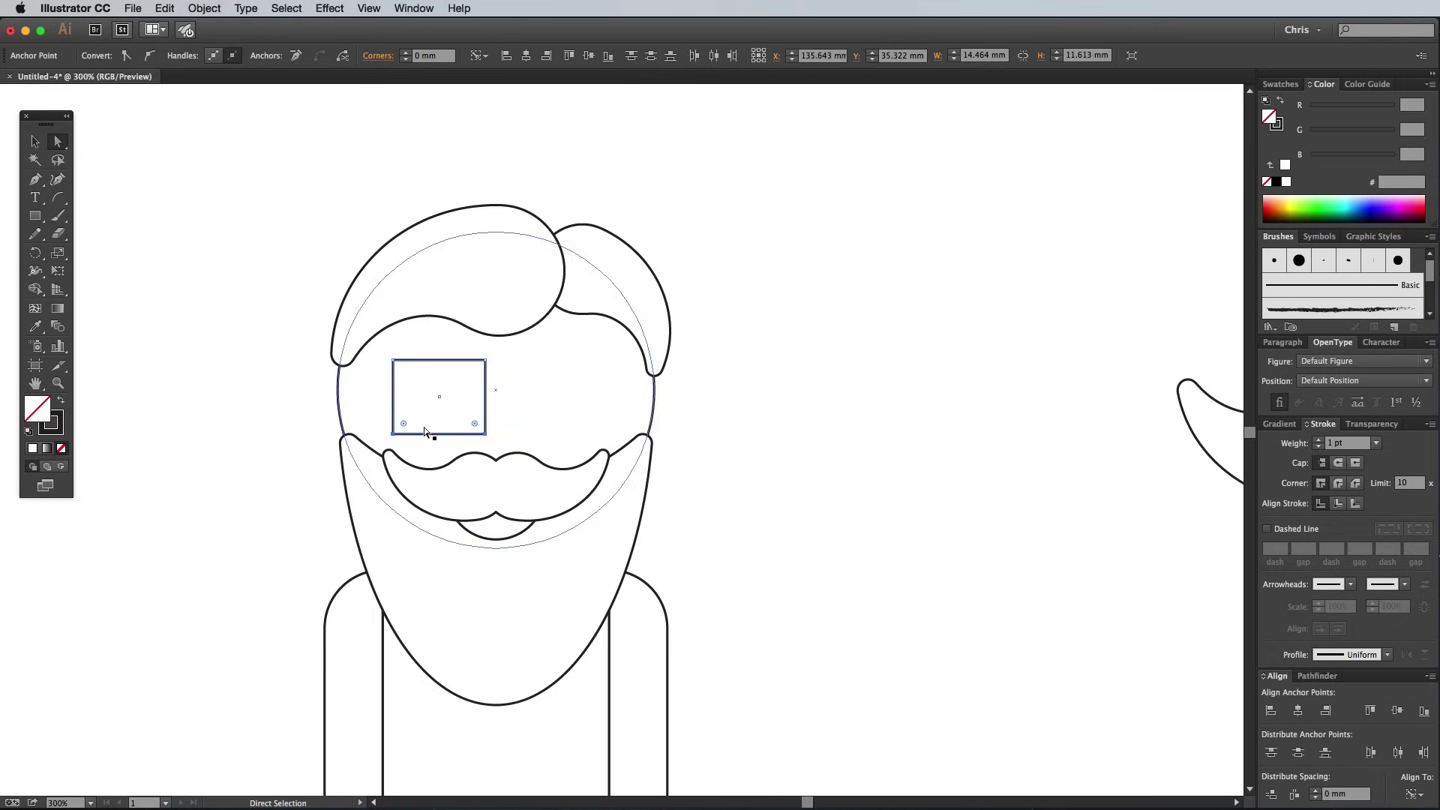
{"action": "left_click_drag", "start_coordinate": [402, 424], "coordinate": [408, 417]}
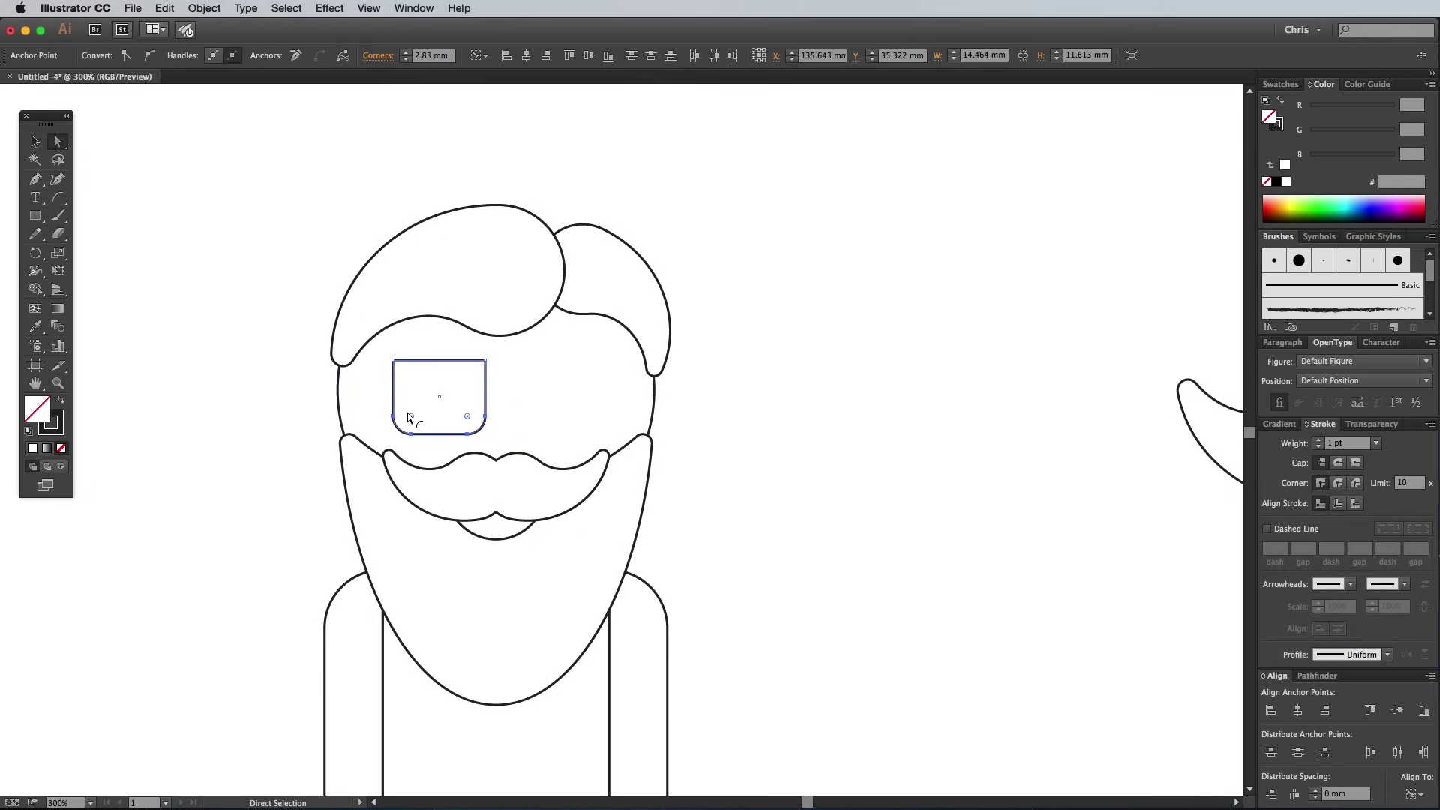
Give the lens a 3 pt stroke and place a copy to the right.
{"action": "key", "text": "v"}
{"action": "left_click", "coordinate": [1318, 439]}
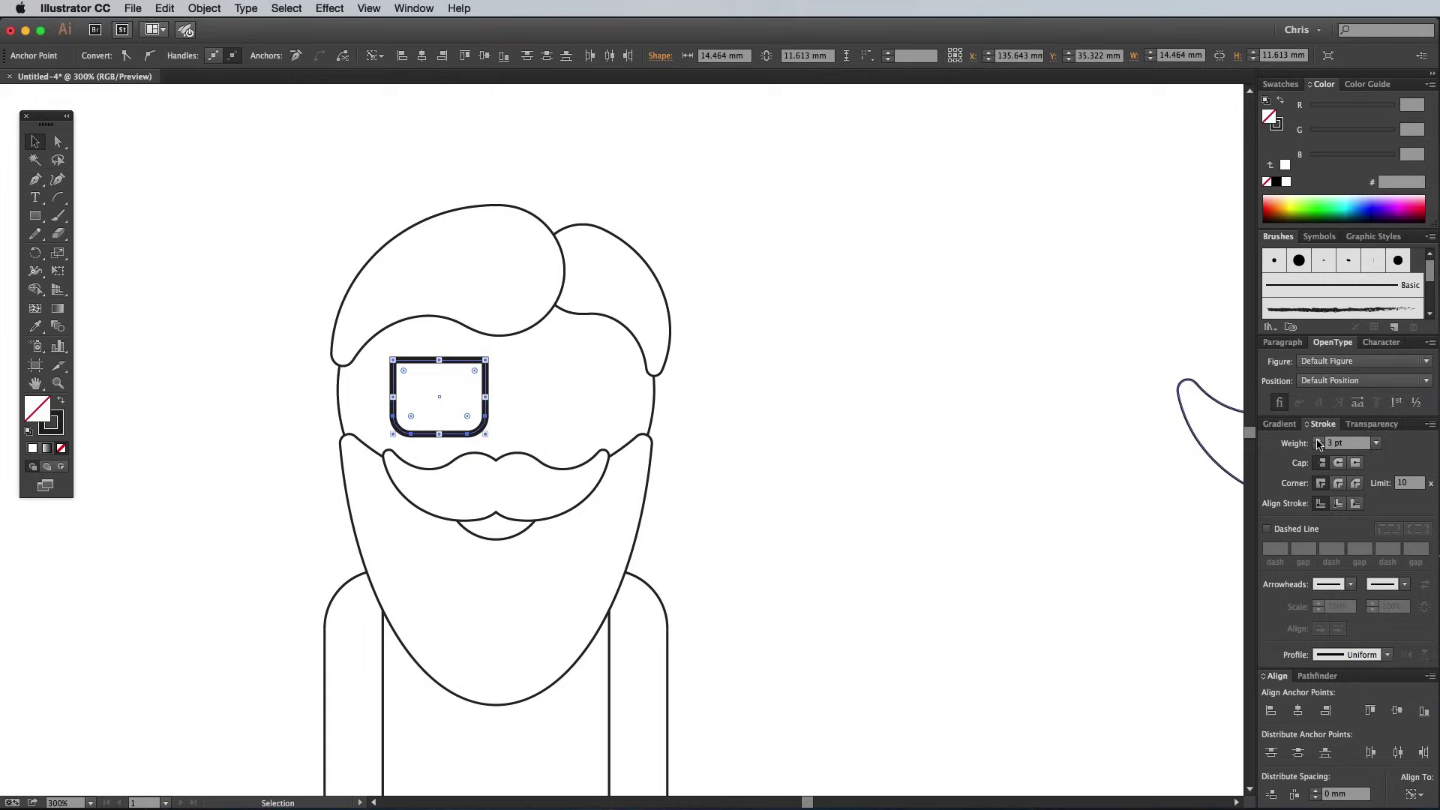
{"action": "left_click", "coordinate": [393, 381]}
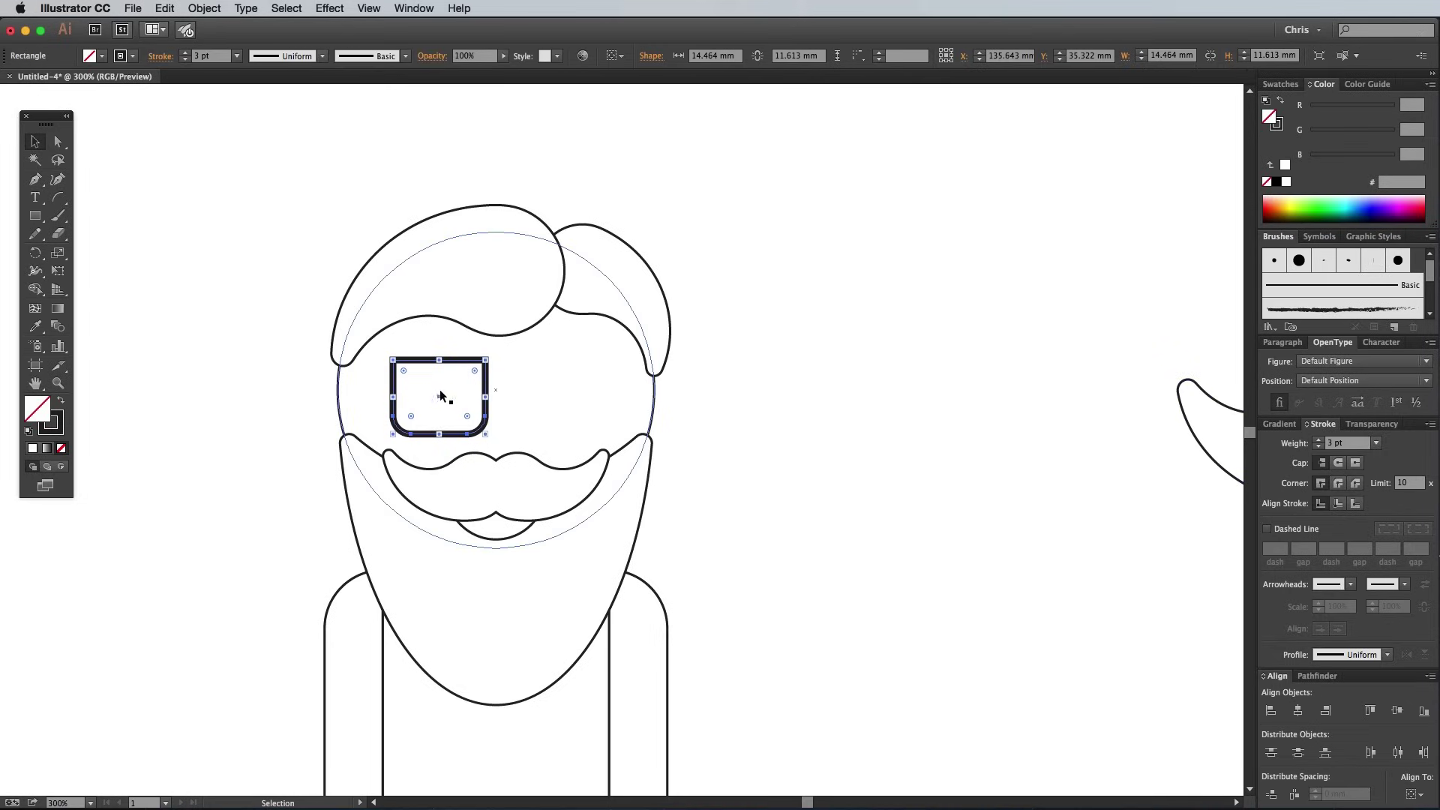
{"action": "left_click_drag", "start_coordinate": [441, 398], "coordinate": [558, 408]}
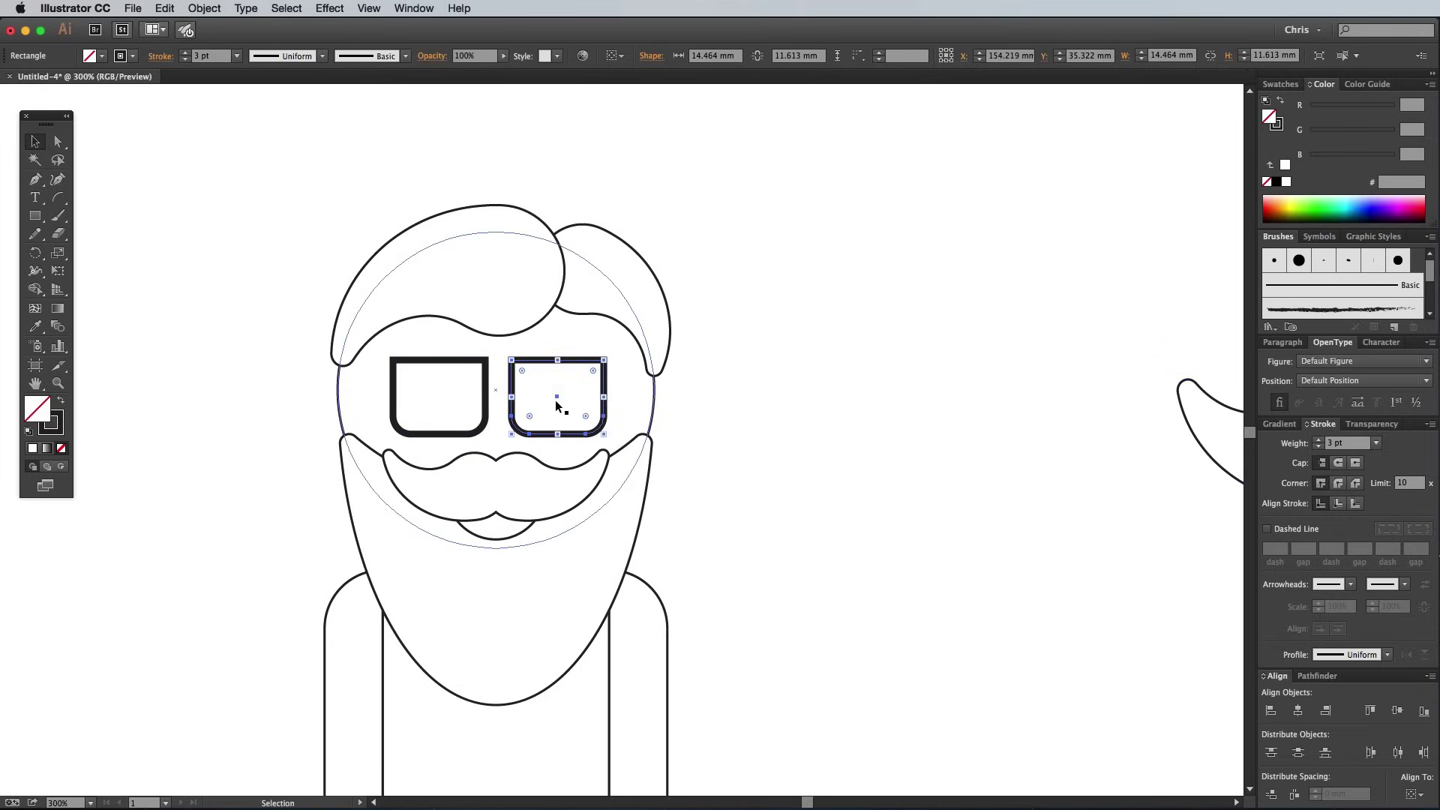
Draw a 4 pt horizontal bridge bar across the face from edge to edge.
{"action": "left_click_drag", "start_coordinate": [58, 197], "coordinate": [70, 199]}
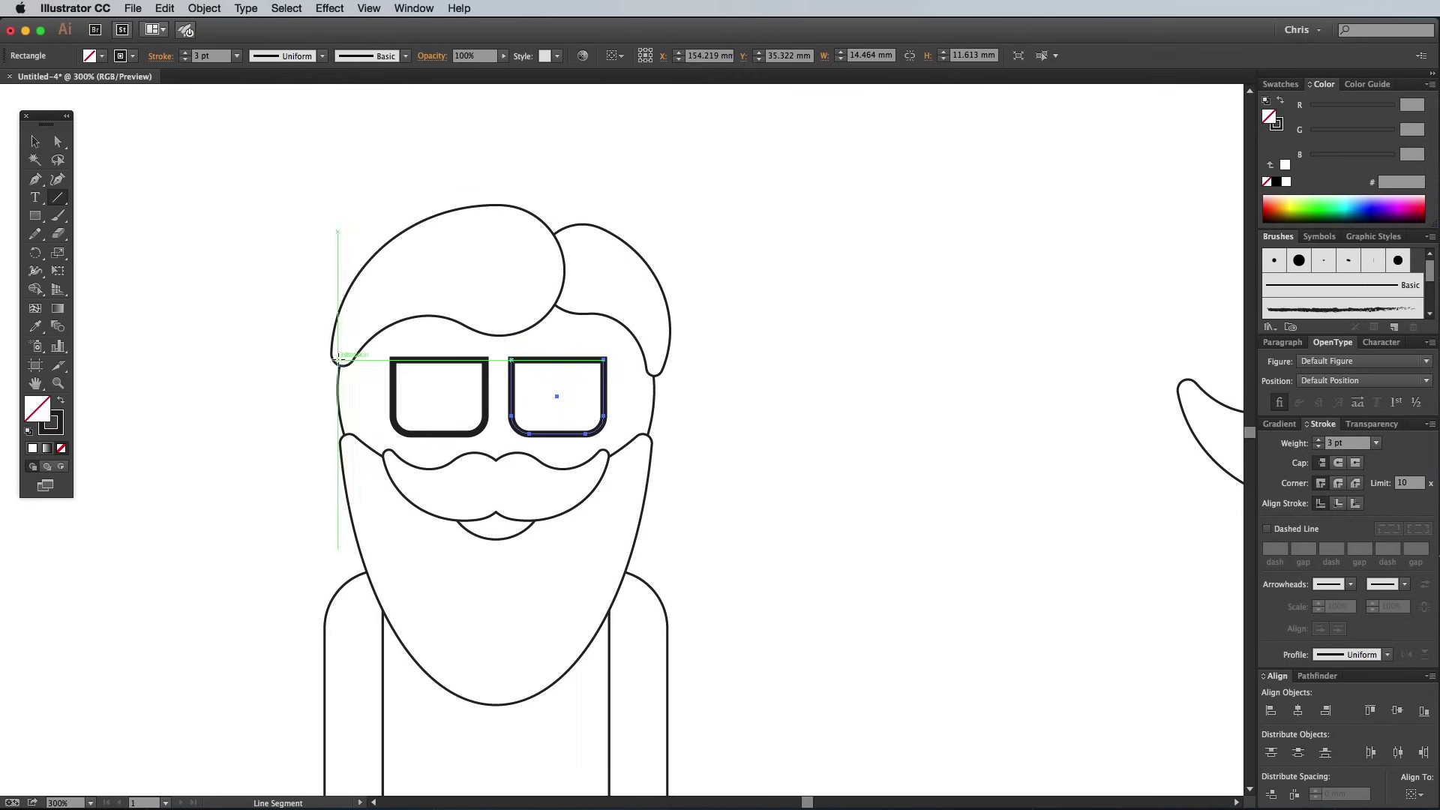
{"action": "left_click_drag", "start_coordinate": [341, 359], "coordinate": [654, 361]}
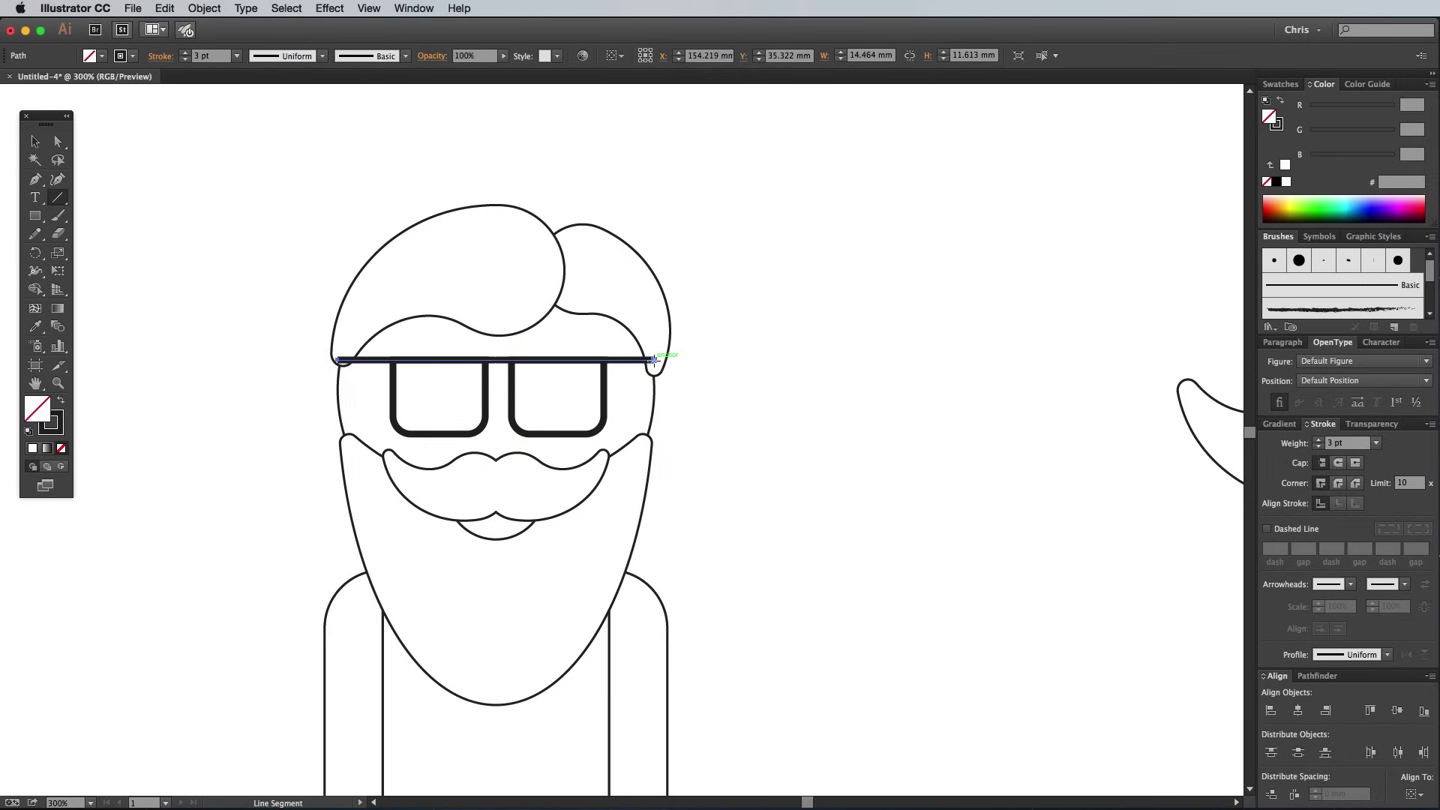
{"action": "left_click", "coordinate": [1317, 445]}
{"action": "key", "text": "v"}
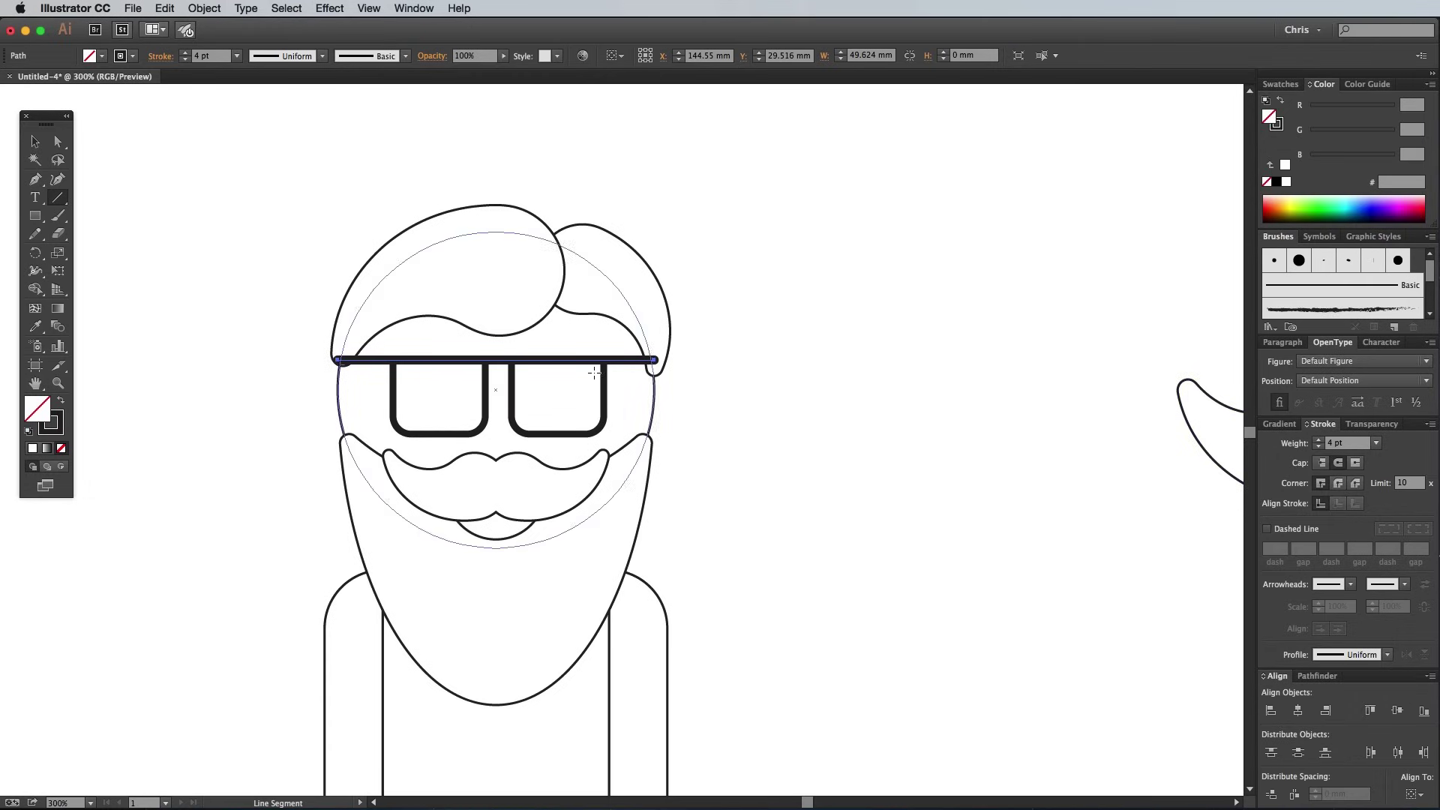
Make an arc by deleting a small circle's bottom anchor, and place it in both lenses.
{"action": "key", "text": "super+shift+a"}
{"action": "left_click_drag", "start_coordinate": [35, 217], "coordinate": [90, 251]}
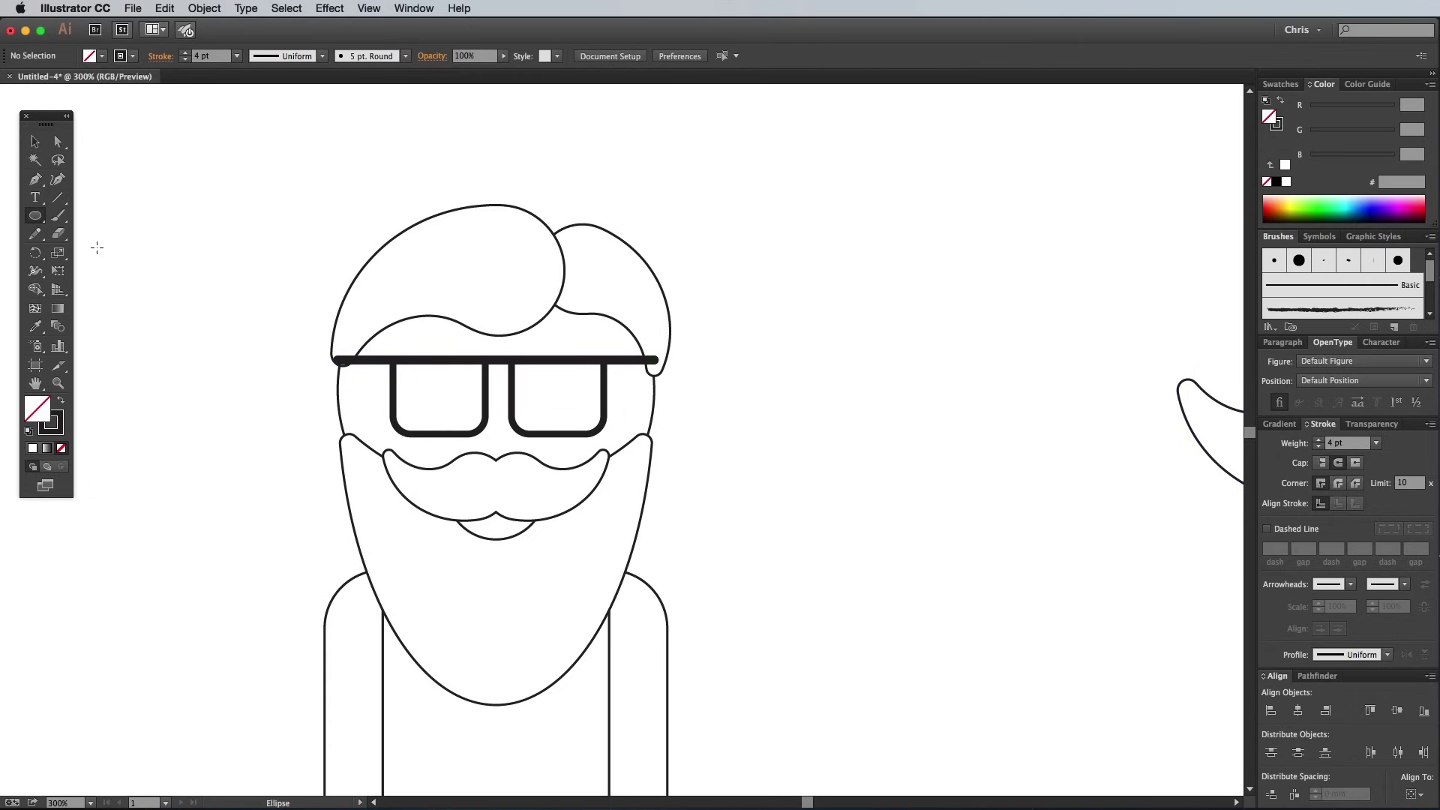
{"action": "left_click_drag", "start_coordinate": [808, 457], "coordinate": [854, 494]}
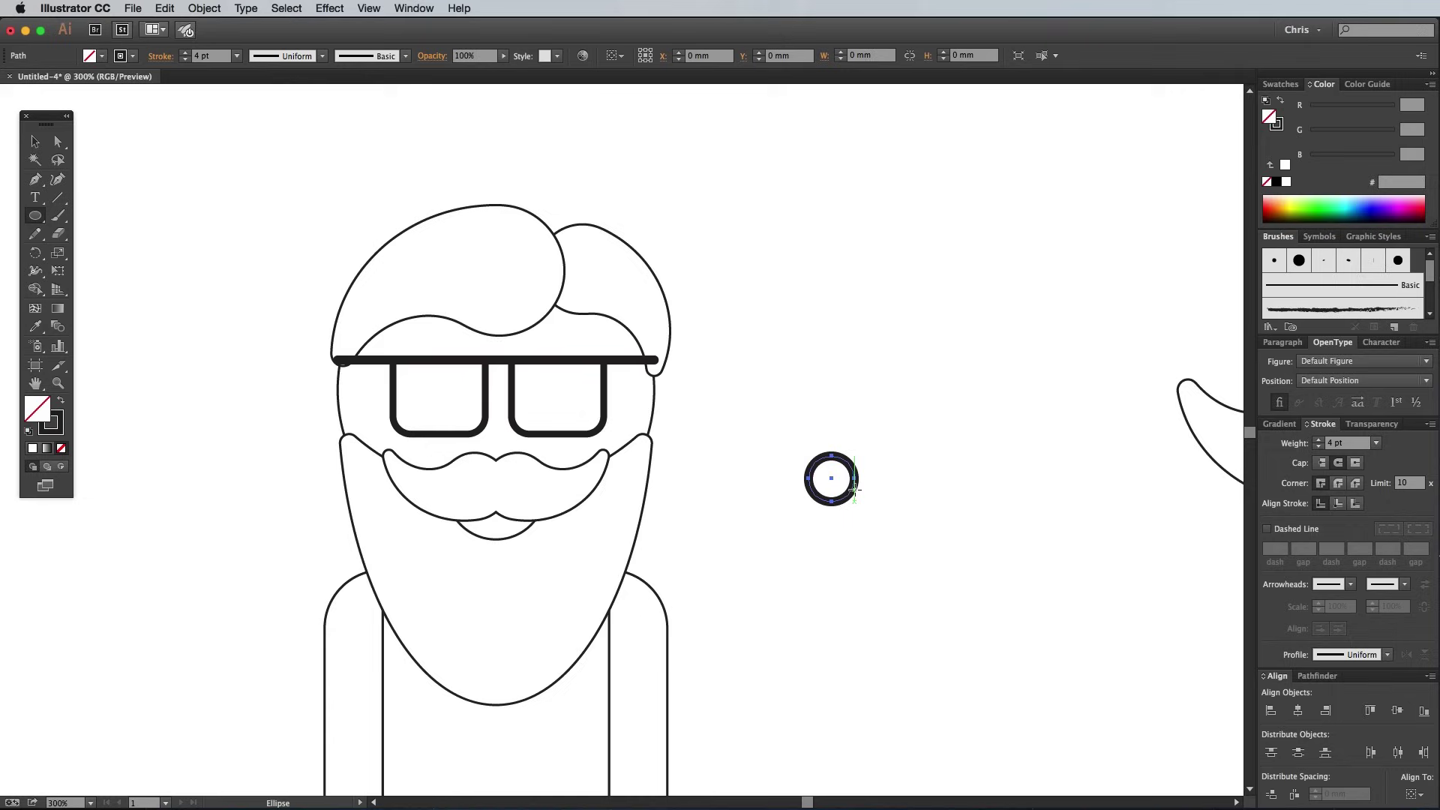
{"action": "left_click", "coordinate": [57, 142]}
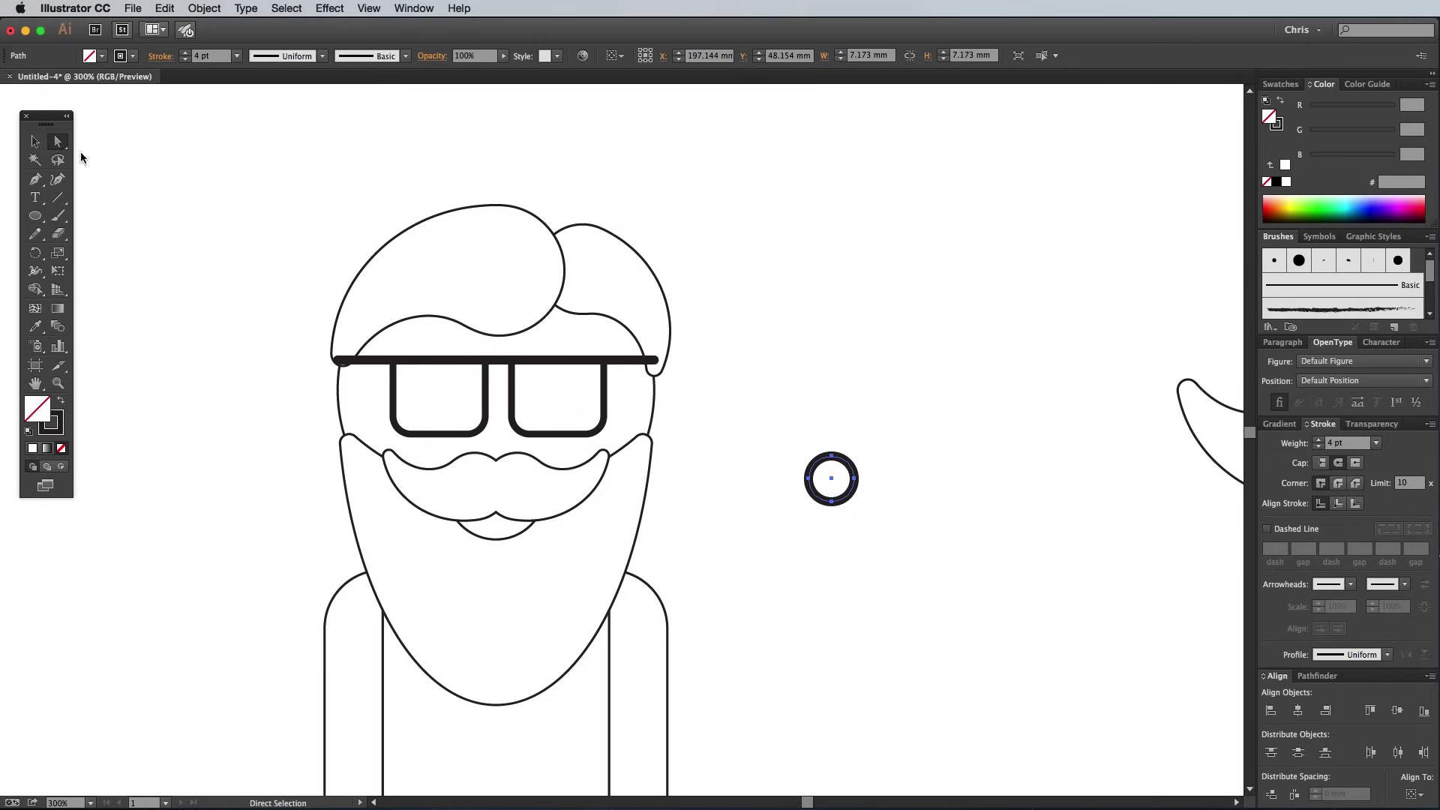
{"action": "left_click", "coordinate": [832, 503]}
{"action": "key", "text": "Delete"}
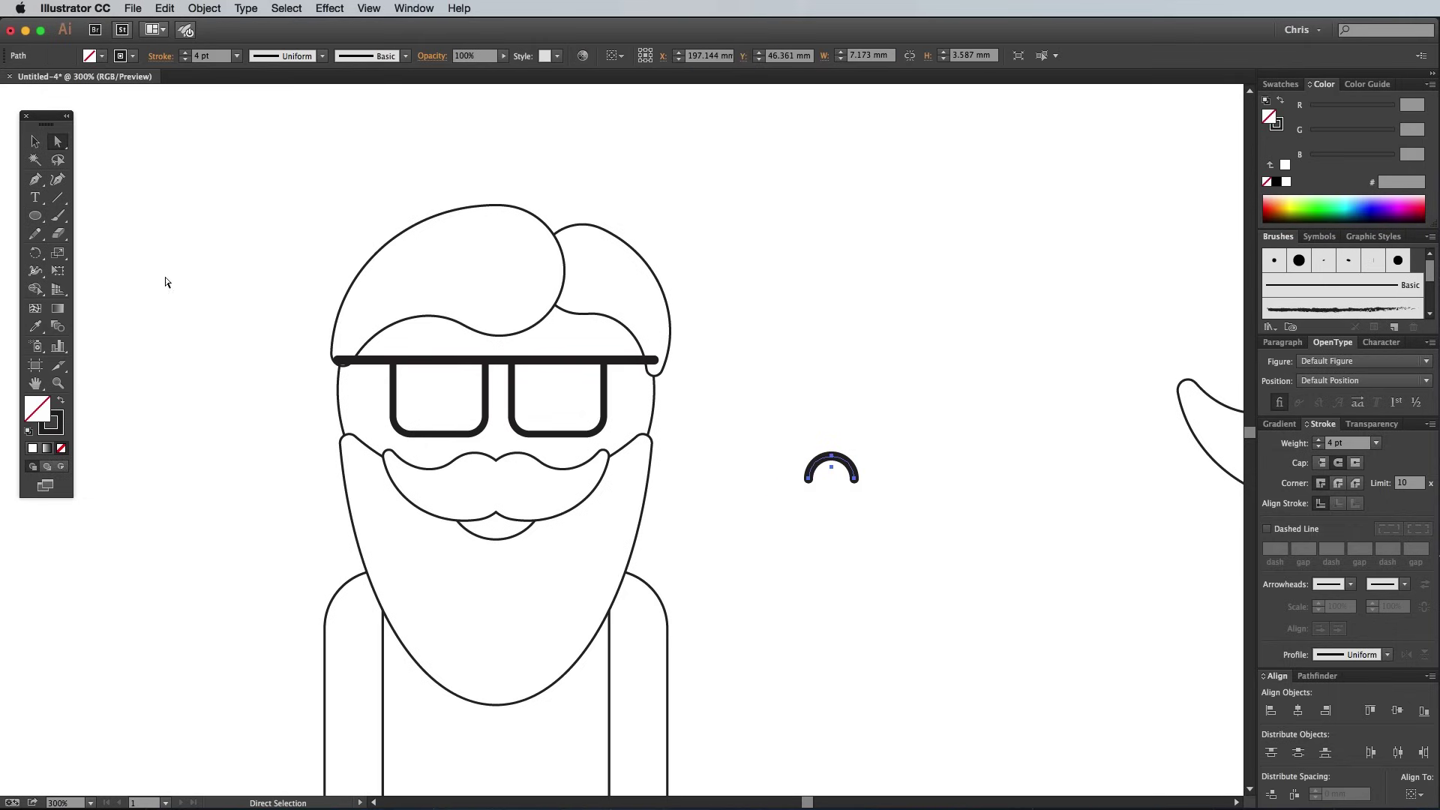
{"action": "left_click", "coordinate": [34, 142]}
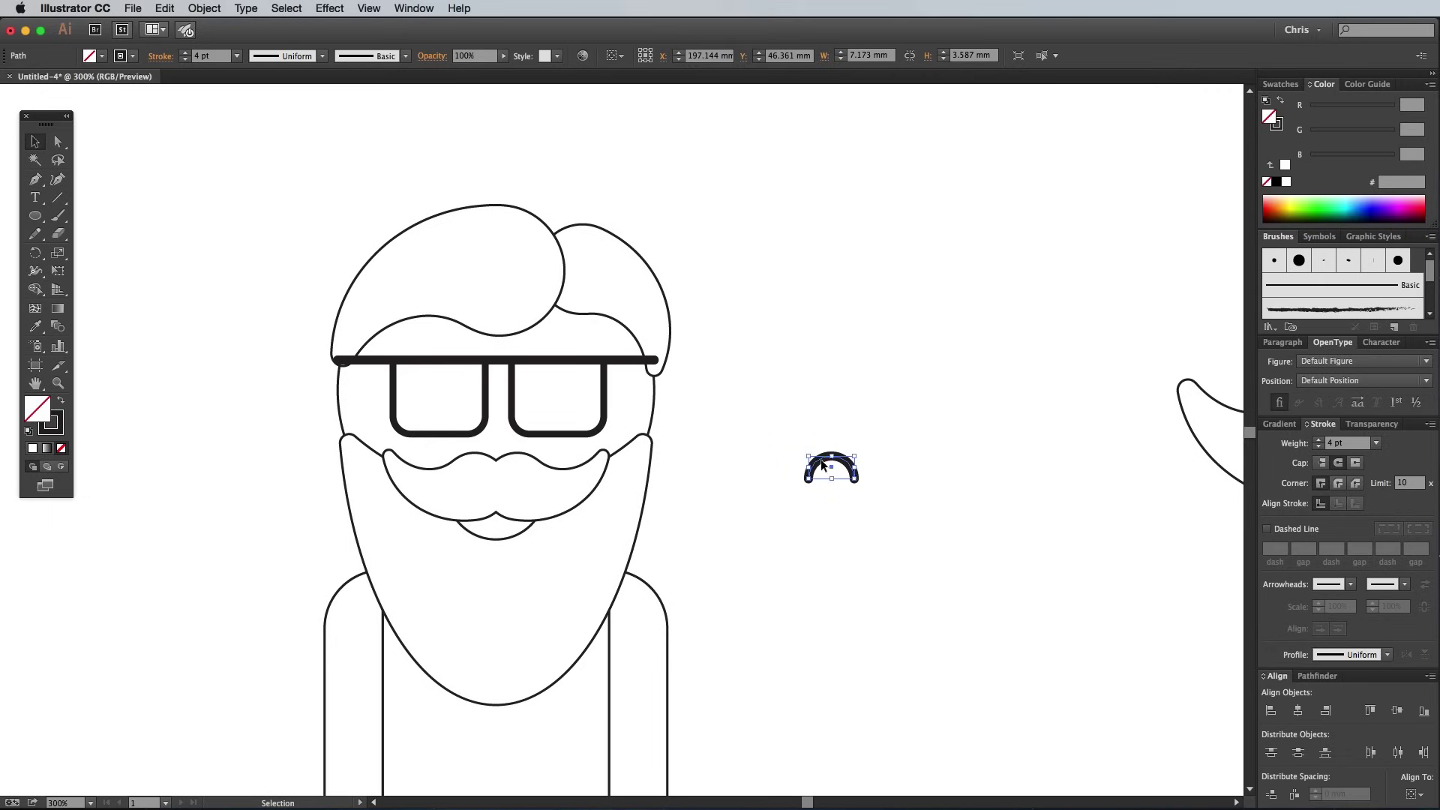
{"action": "mouse_move", "coordinate": [823, 465]}
{"action": "left_mouse_down"}
{"action": "mouse_move", "coordinate": [430, 396]}
{"action": "mouse_move", "coordinate": [575, 402]}
{"action": "left_mouse_up"}
{"action": "left_click", "coordinate": [849, 446]}
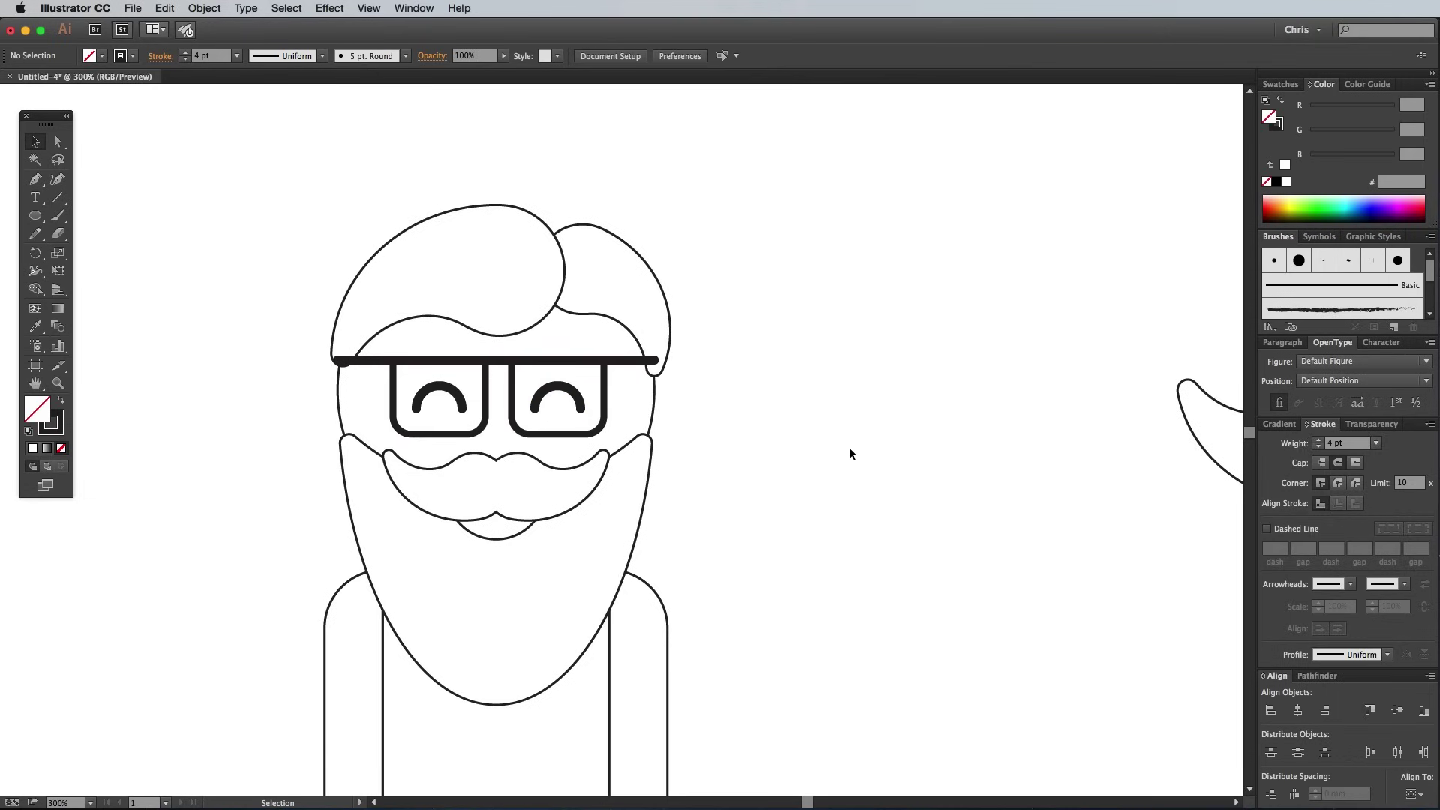
Select both lenses, both eye arcs and the bar, and group them.
{"action": "left_click", "coordinate": [598, 427]}
{"action": "left_click", "coordinate": [580, 403], "text": "shift"}
{"action": "left_click", "coordinate": [465, 397], "text": "shift"}
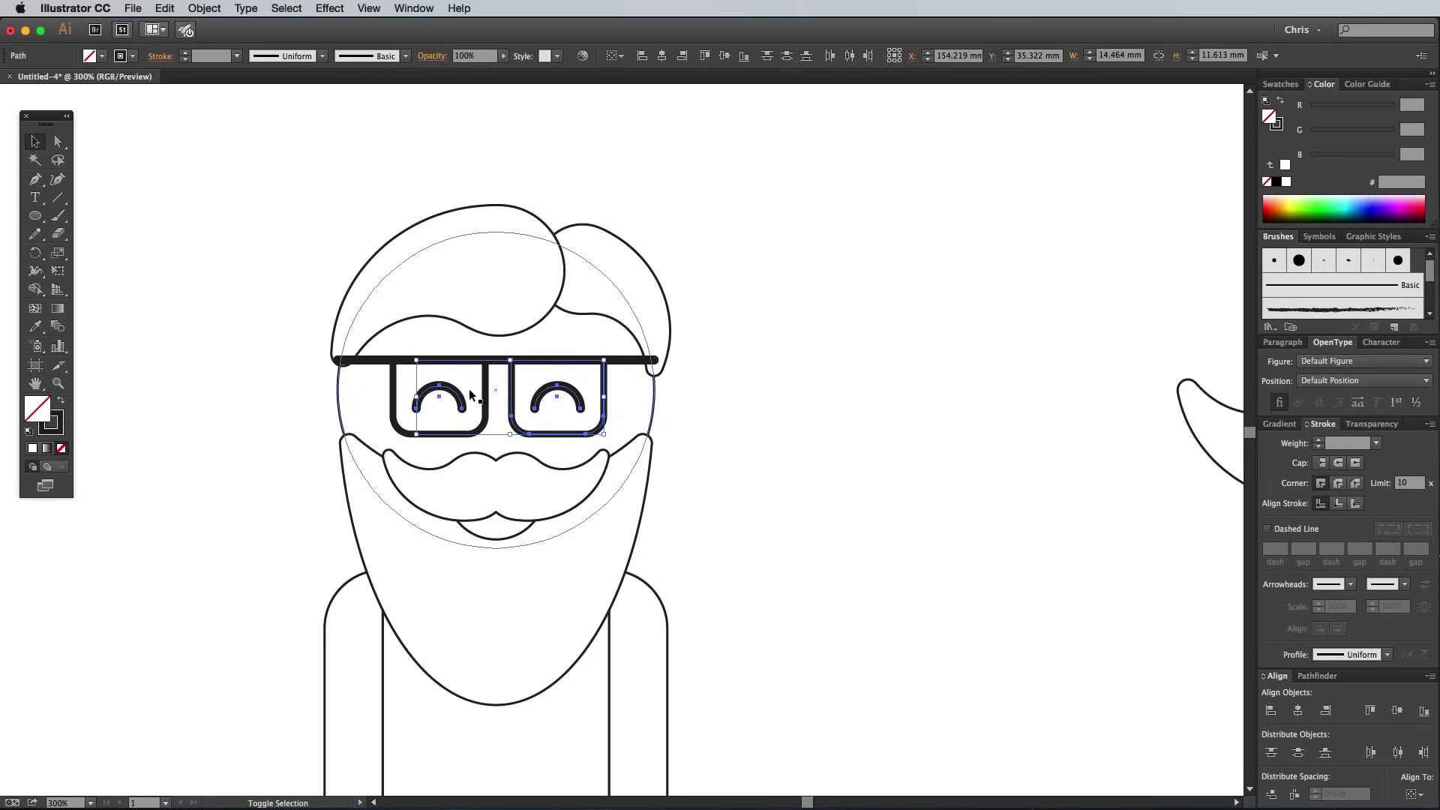
{"action": "left_click", "coordinate": [372, 360], "text": "shift"}
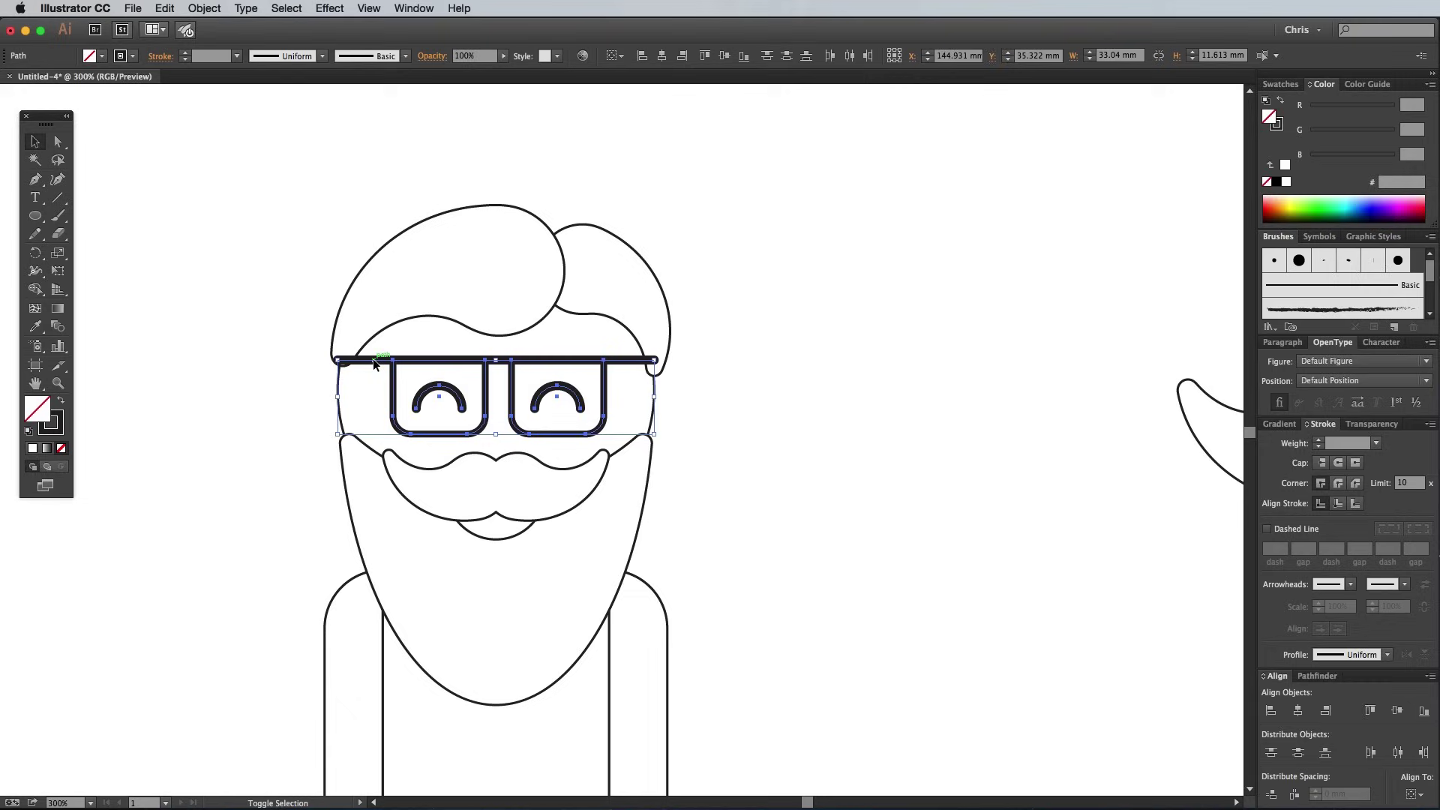
{"action": "right_click", "coordinate": [381, 359]}
{"action": "left_click", "coordinate": [408, 434]}
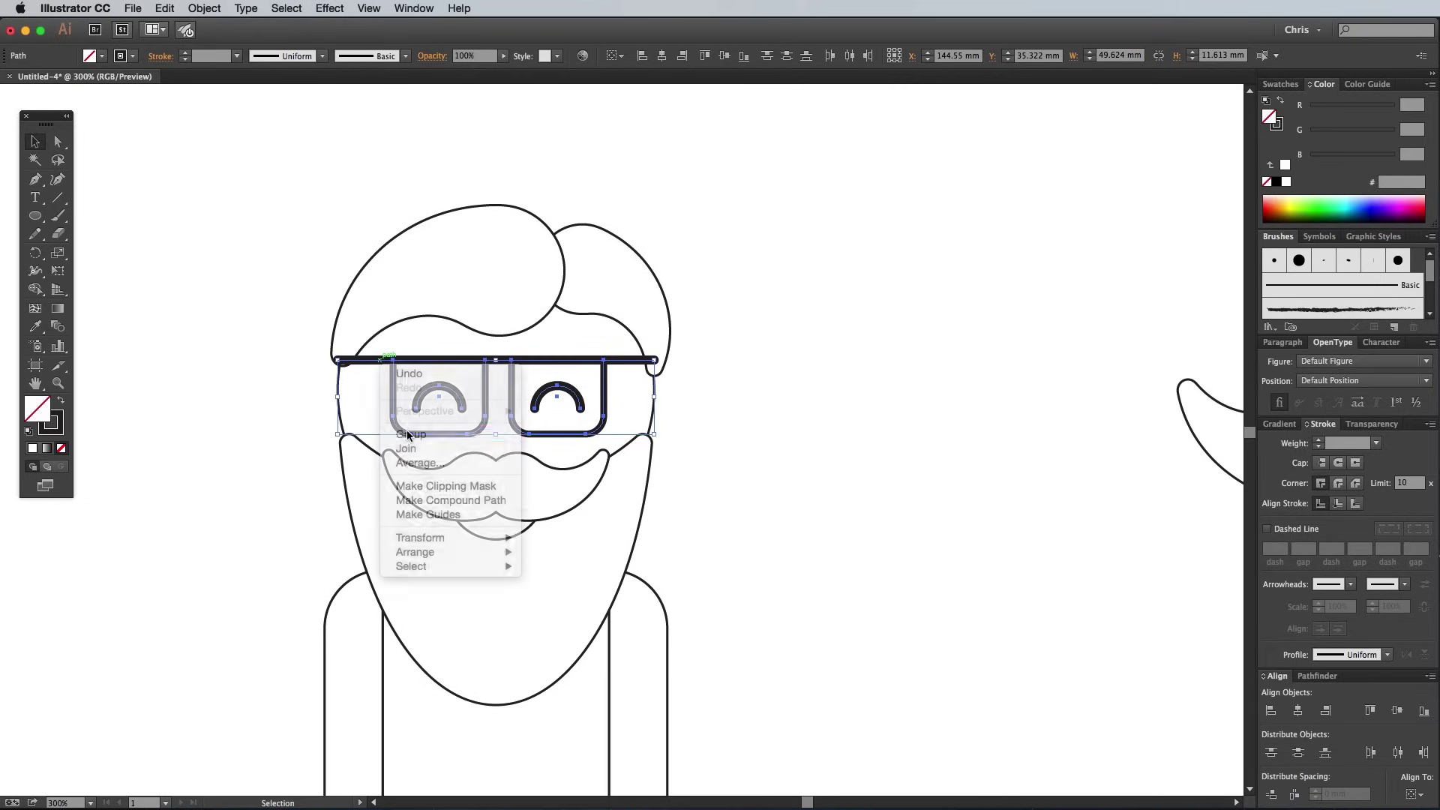
{"action": "left_click", "coordinate": [704, 452]}
{"action": "scroll", "coordinate": [703, 452], "scroll_direction": "down", "scroll_amount": 5}
{"action": "scroll", "coordinate": [704, 453], "scroll_direction": "left", "scroll_amount": 2}
Draw a white-filled triangle below the beard with the Pen tool.
{"action": "left_click", "coordinate": [37, 179]}
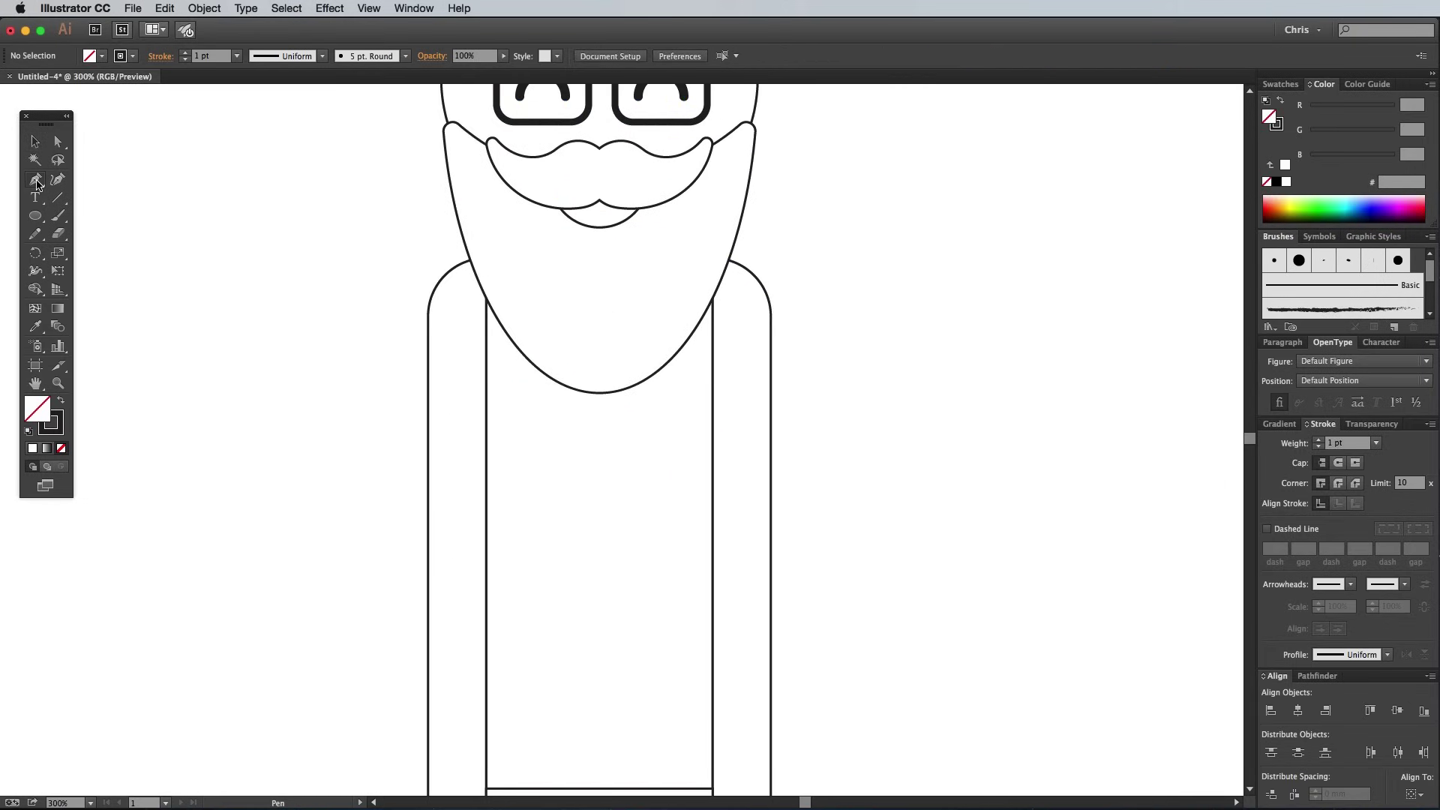
{"action": "left_click", "coordinate": [31, 430]}
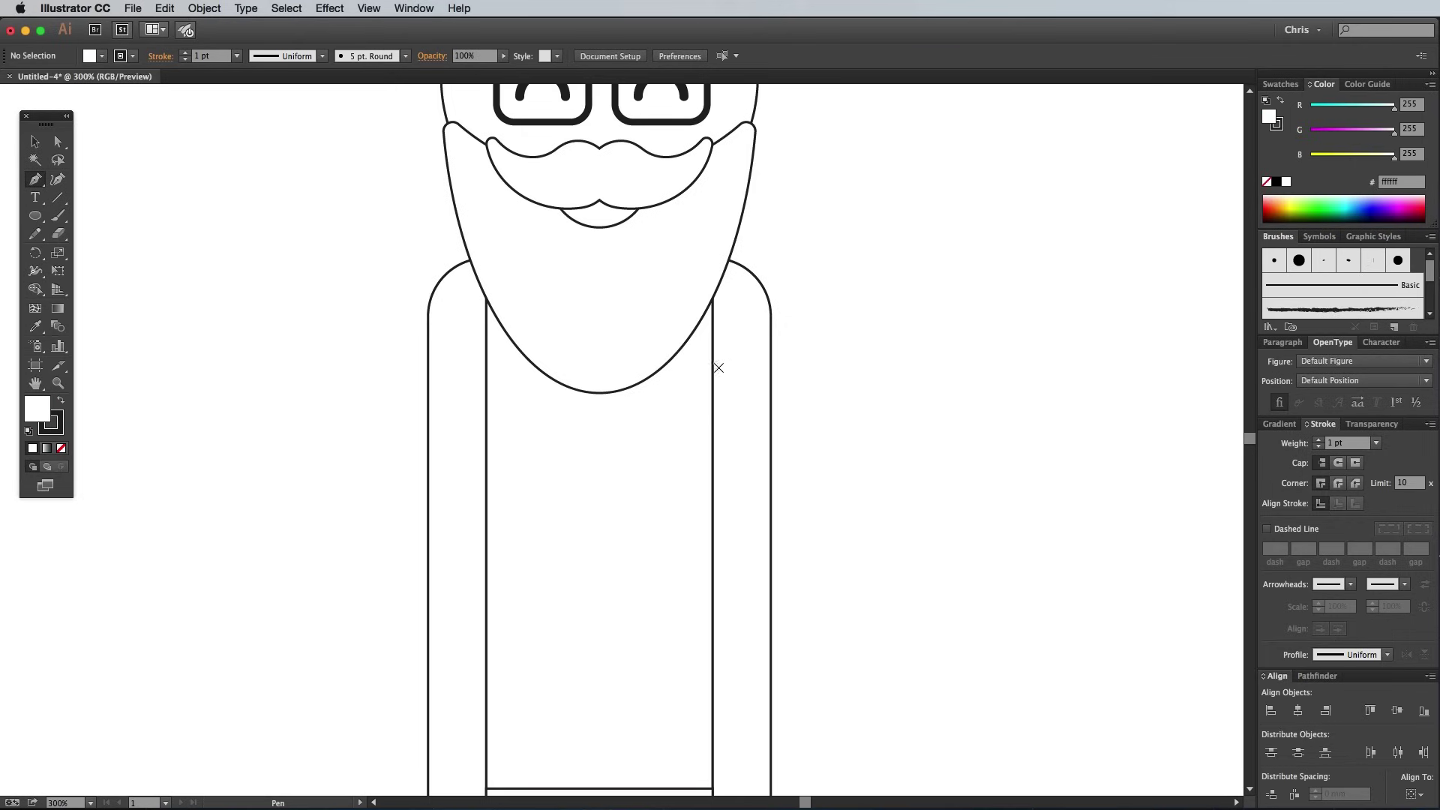
{"action": "left_click", "coordinate": [514, 306]}
{"action": "left_click", "coordinate": [525, 427]}
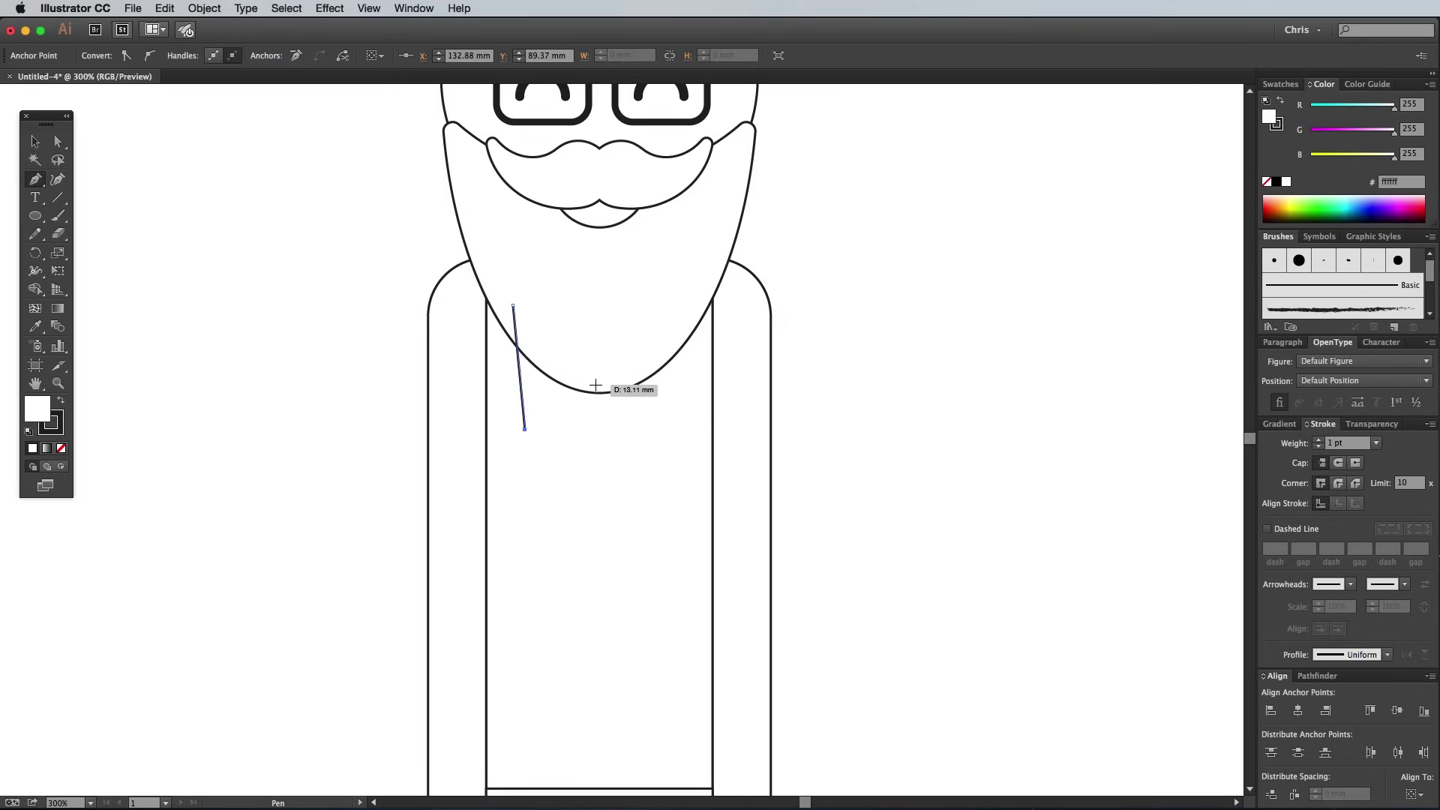
{"action": "left_click", "coordinate": [596, 386]}
{"action": "left_click", "coordinate": [514, 305]}
{"action": "key", "text": "v"}
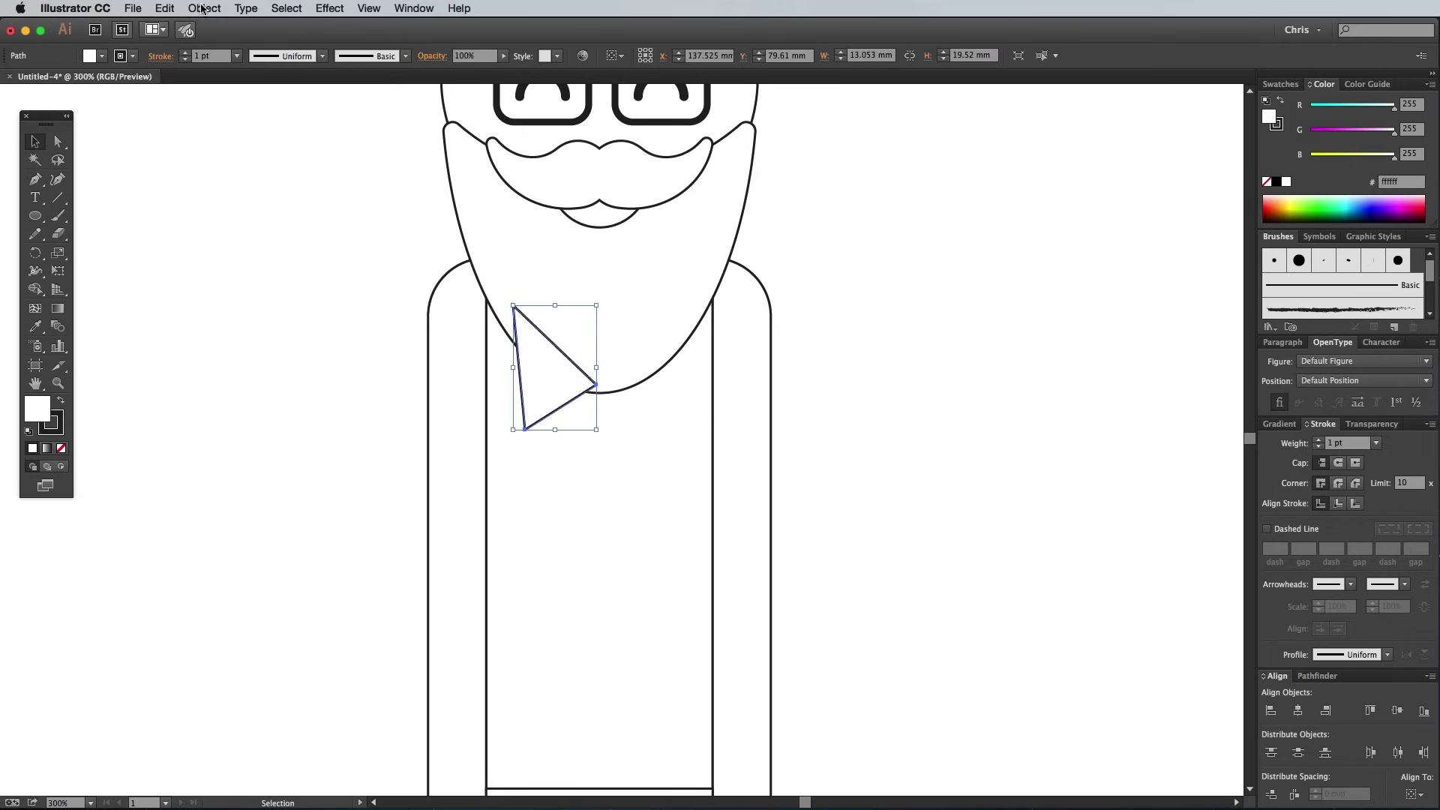
Paste a copy of the triangle in front, flip it horizontally, and move it right.
{"action": "left_click", "coordinate": [164, 8]}
{"action": "left_click", "coordinate": [177, 78]}
{"action": "left_click", "coordinate": [165, 8]}
{"action": "left_click", "coordinate": [198, 106]}
{"action": "left_click", "coordinate": [204, 8]}
{"action": "left_click", "coordinate": [382, 83]}
{"action": "left_click", "coordinate": [916, 502]}
{"action": "left_click_drag", "start_coordinate": [566, 386], "coordinate": [626, 386]}
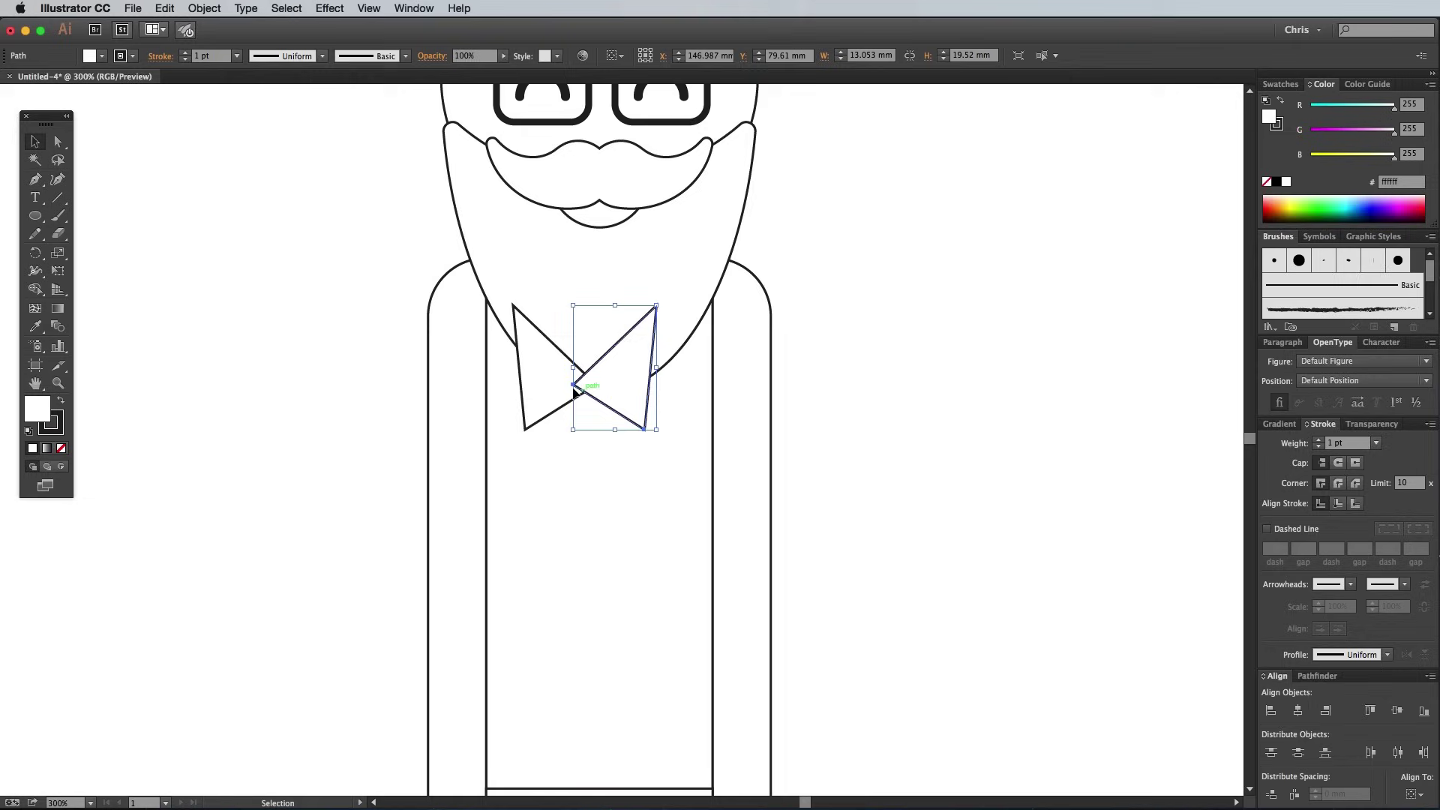
Merge the two triangles into one bow tie and send it behind the beard.
{"action": "left_click", "coordinate": [548, 384], "text": "shift"}
{"action": "key", "text": "shift+m"}
{"action": "mouse_move", "coordinate": [547, 378]}
{"action": "left_mouse_down"}
{"action": "mouse_move", "coordinate": [619, 371]}
{"action": "mouse_move", "coordinate": [563, 387]}
{"action": "left_mouse_up"}
{"action": "key", "text": "v"}
{"action": "key", "text": "a"}
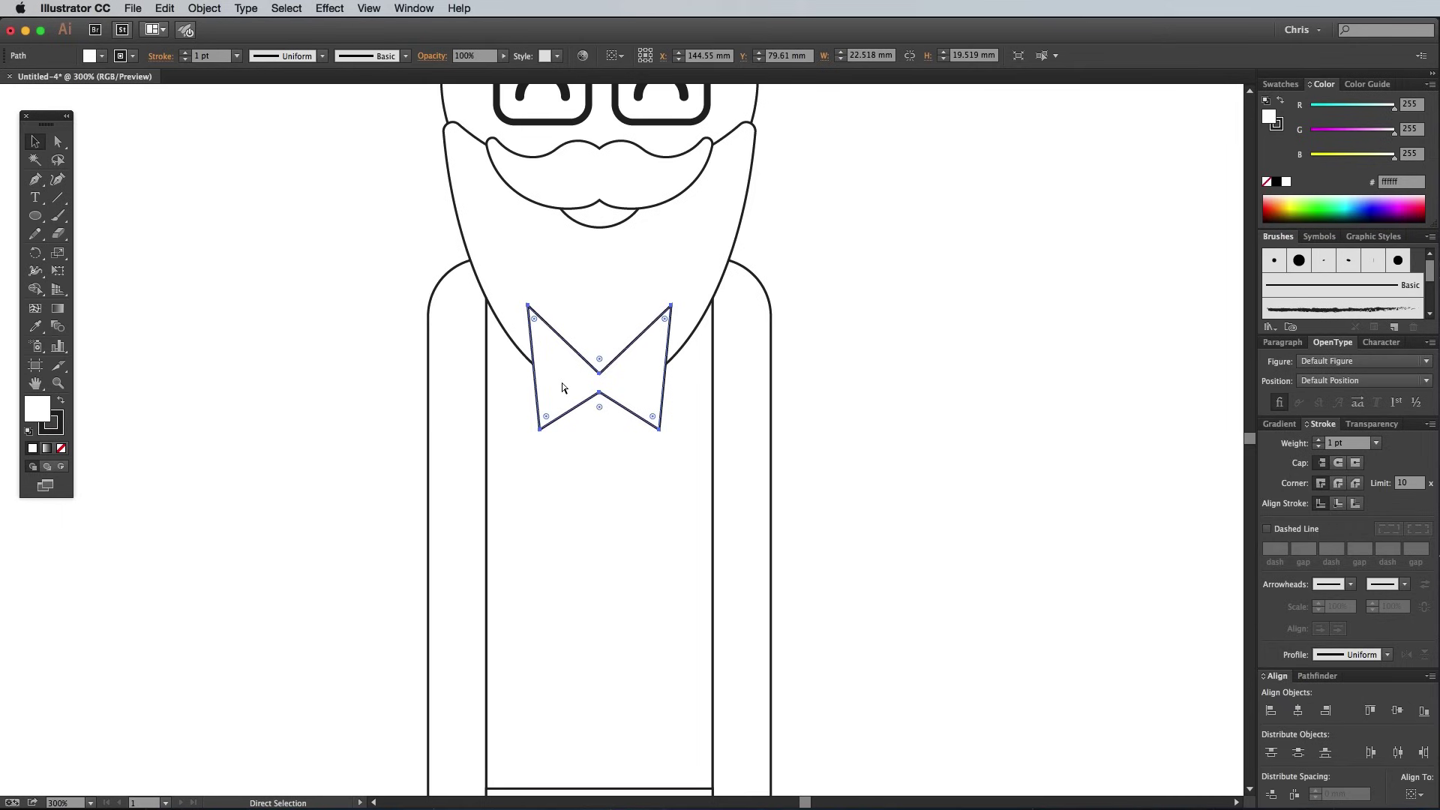
{"action": "key", "text": "super+bracketleft"}
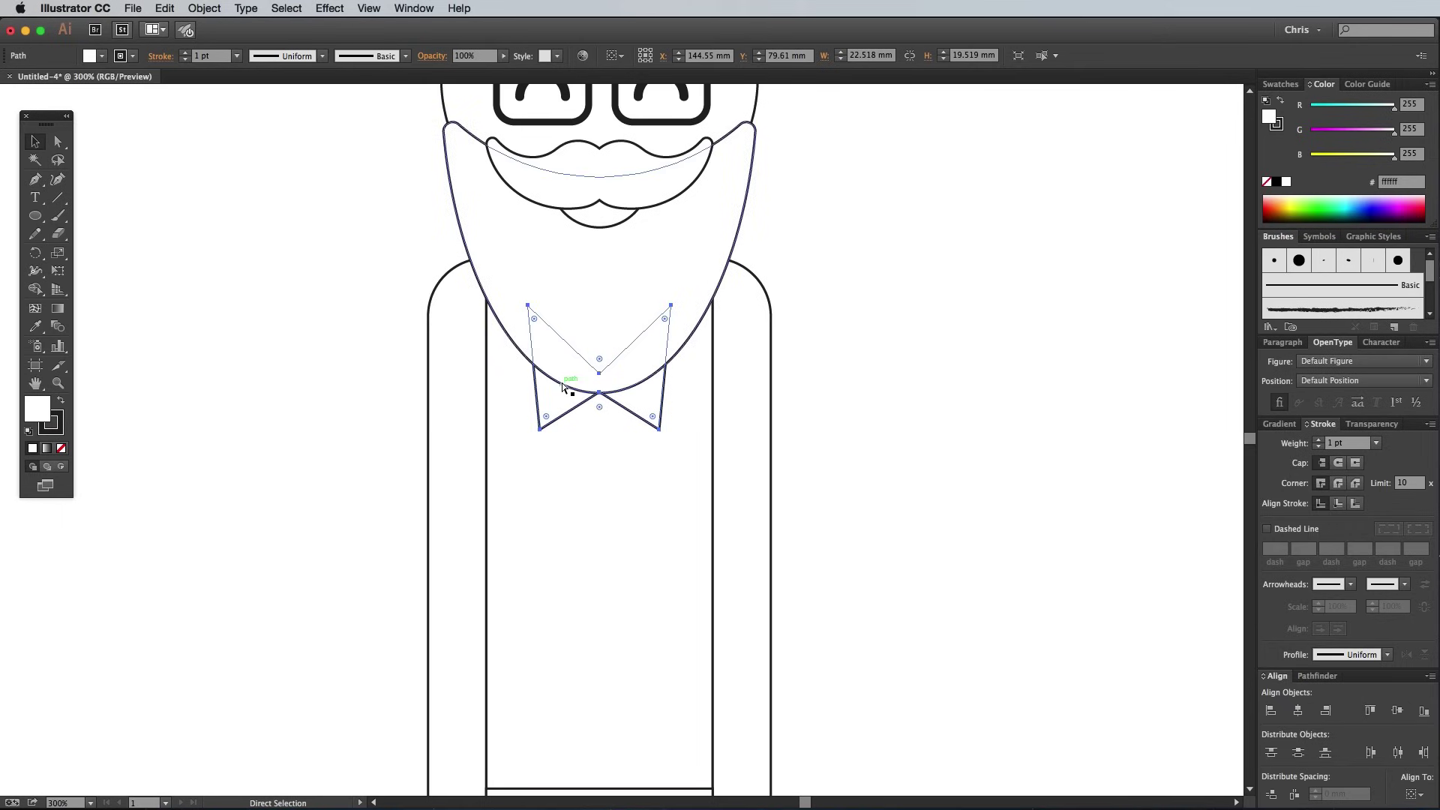
Enlarge the bow tie, nudge it up under the beard, and zoom out.
{"action": "key", "text": "v"}
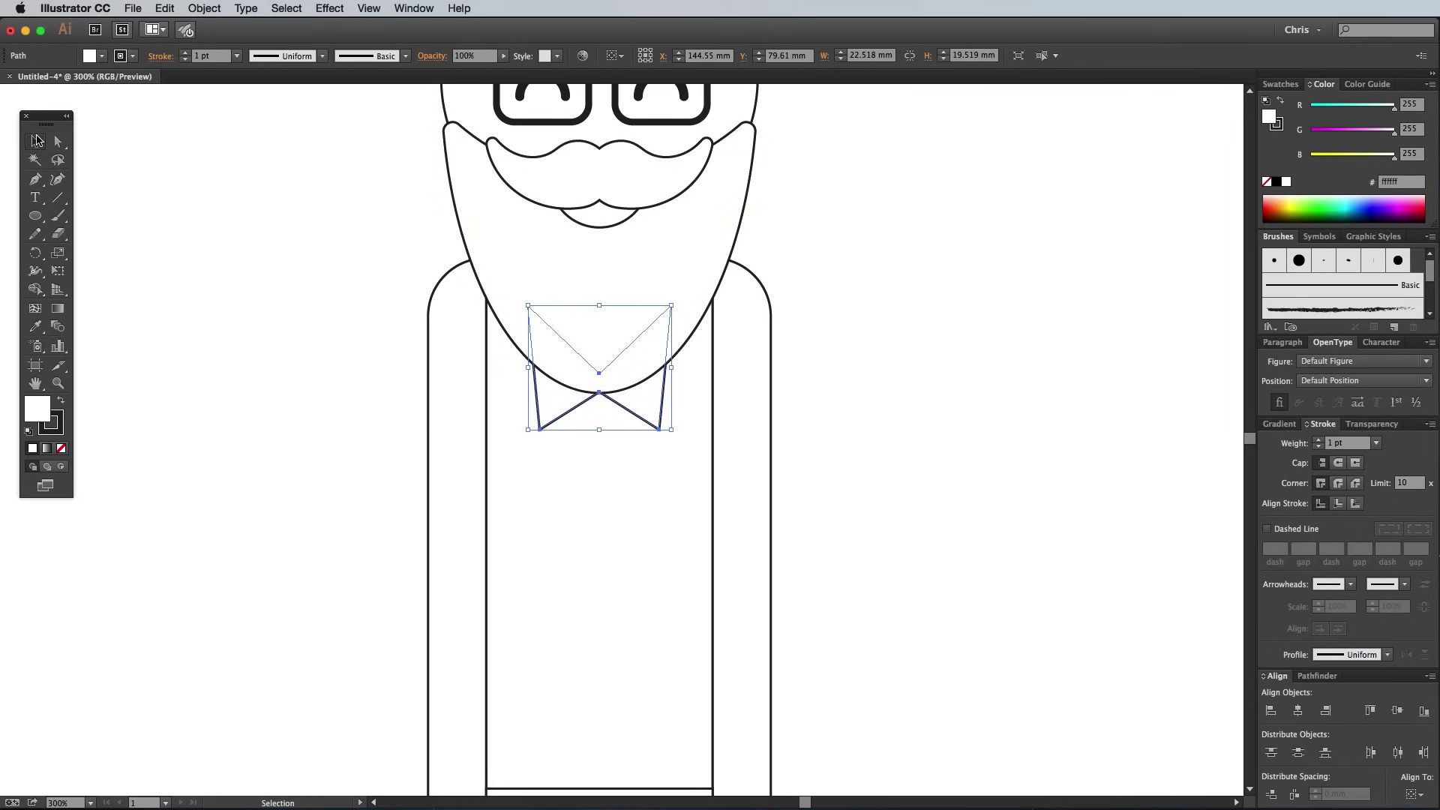
{"action": "left_click_drag", "start_coordinate": [528, 306], "coordinate": [513, 302]}
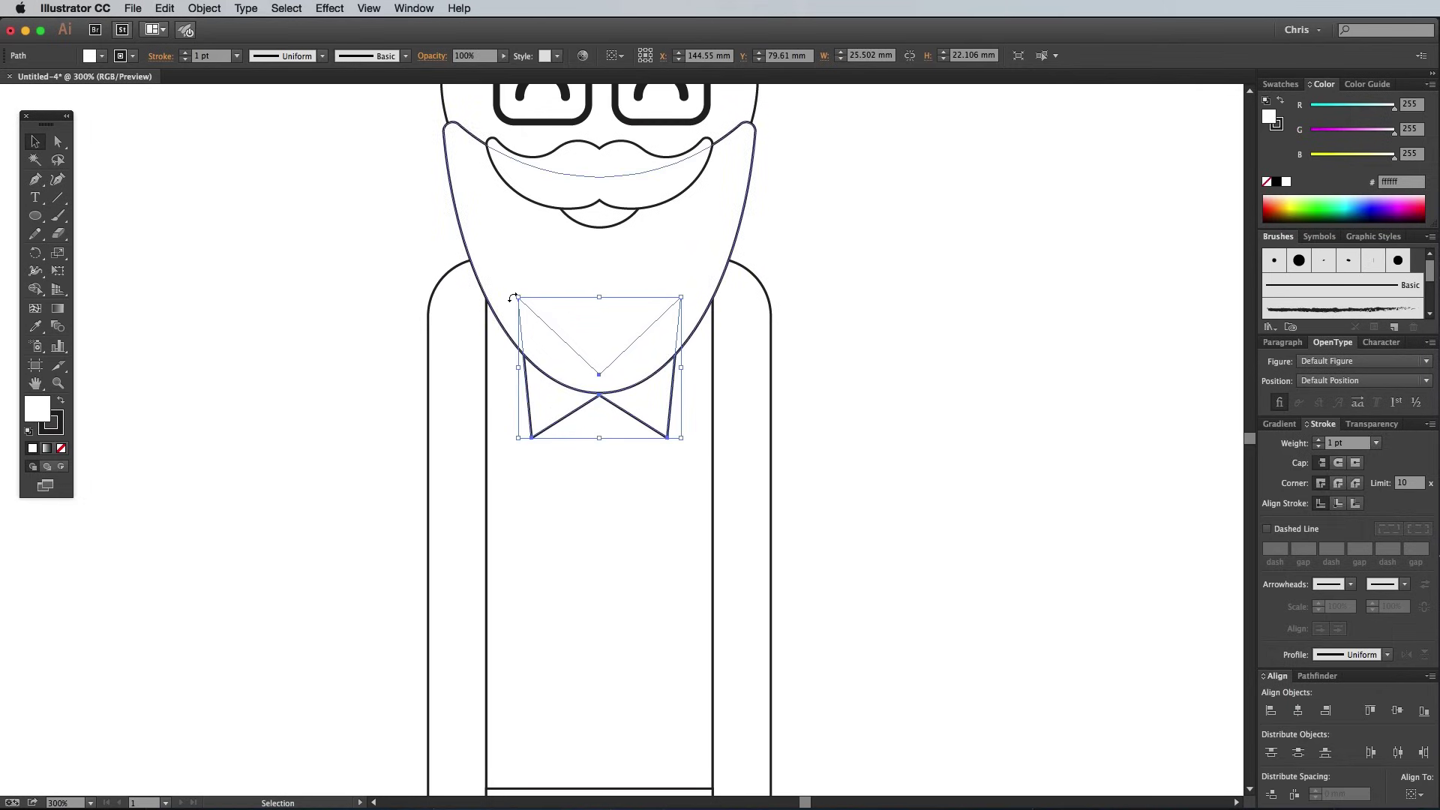
{"action": "key", "text": "Up"}
{"action": "key", "text": "Up"}
{"action": "key", "text": "ctrl+minus"}
{"action": "key", "text": "ctrl+minus"}
{"action": "left_click", "coordinate": [995, 388]}
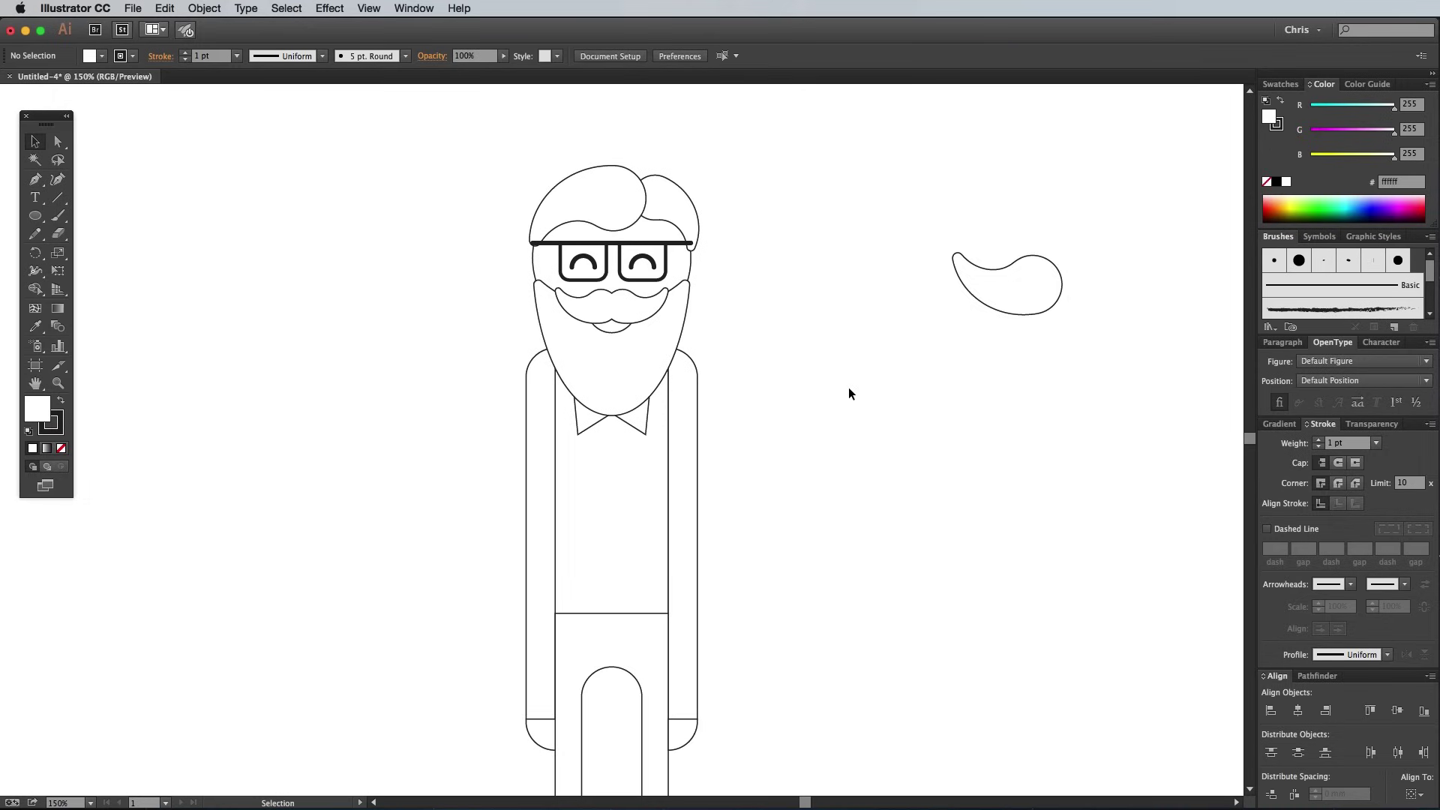
Fill the hair and beard with brown 724c31.
{"action": "key", "text": "ctrl+minus"}
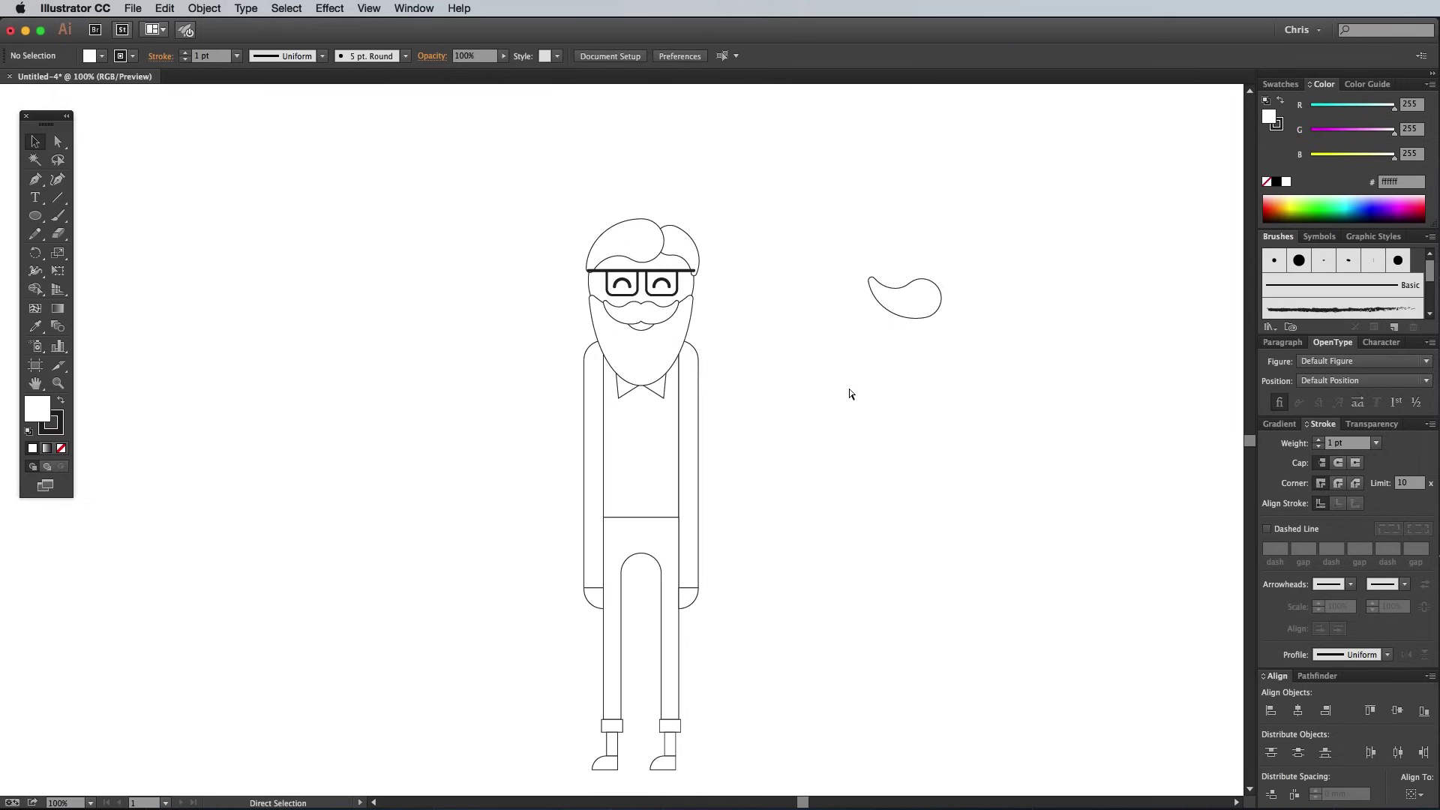
{"action": "scroll", "coordinate": [849, 389], "scroll_direction": "down", "scroll_amount": 2}
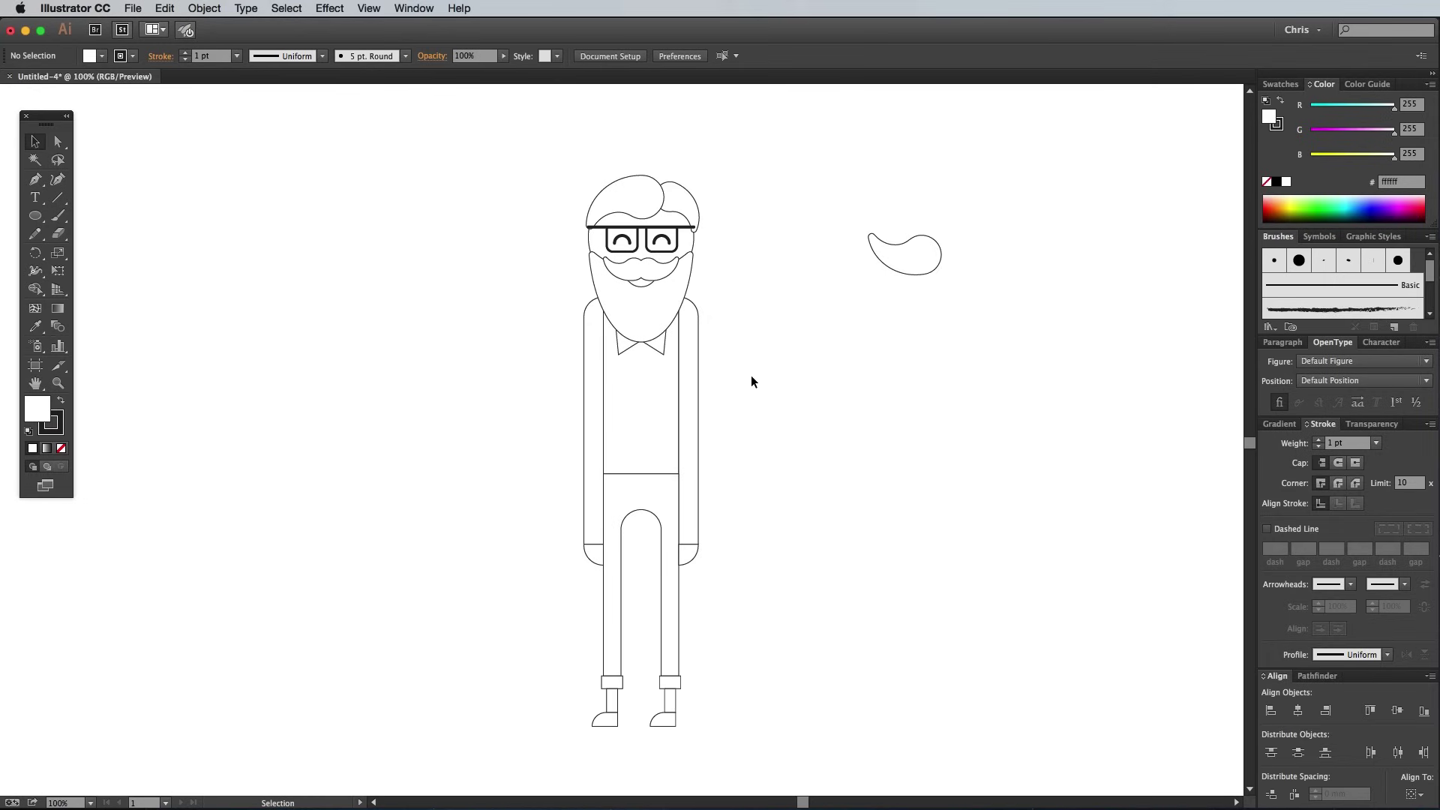
{"action": "left_click", "coordinate": [646, 208]}
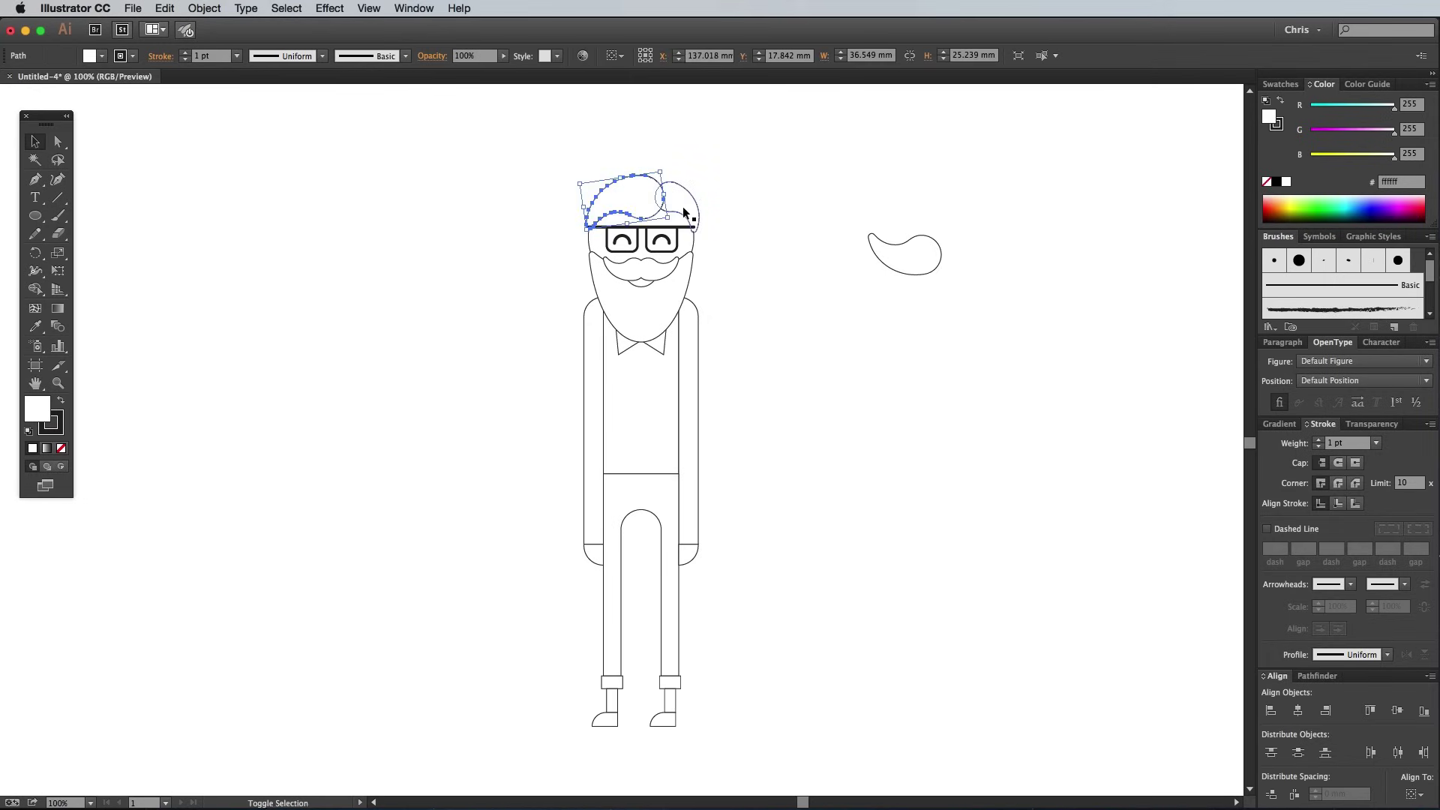
{"action": "left_click", "coordinate": [656, 321], "text": "shift"}
{"action": "double_click", "coordinate": [37, 409]}
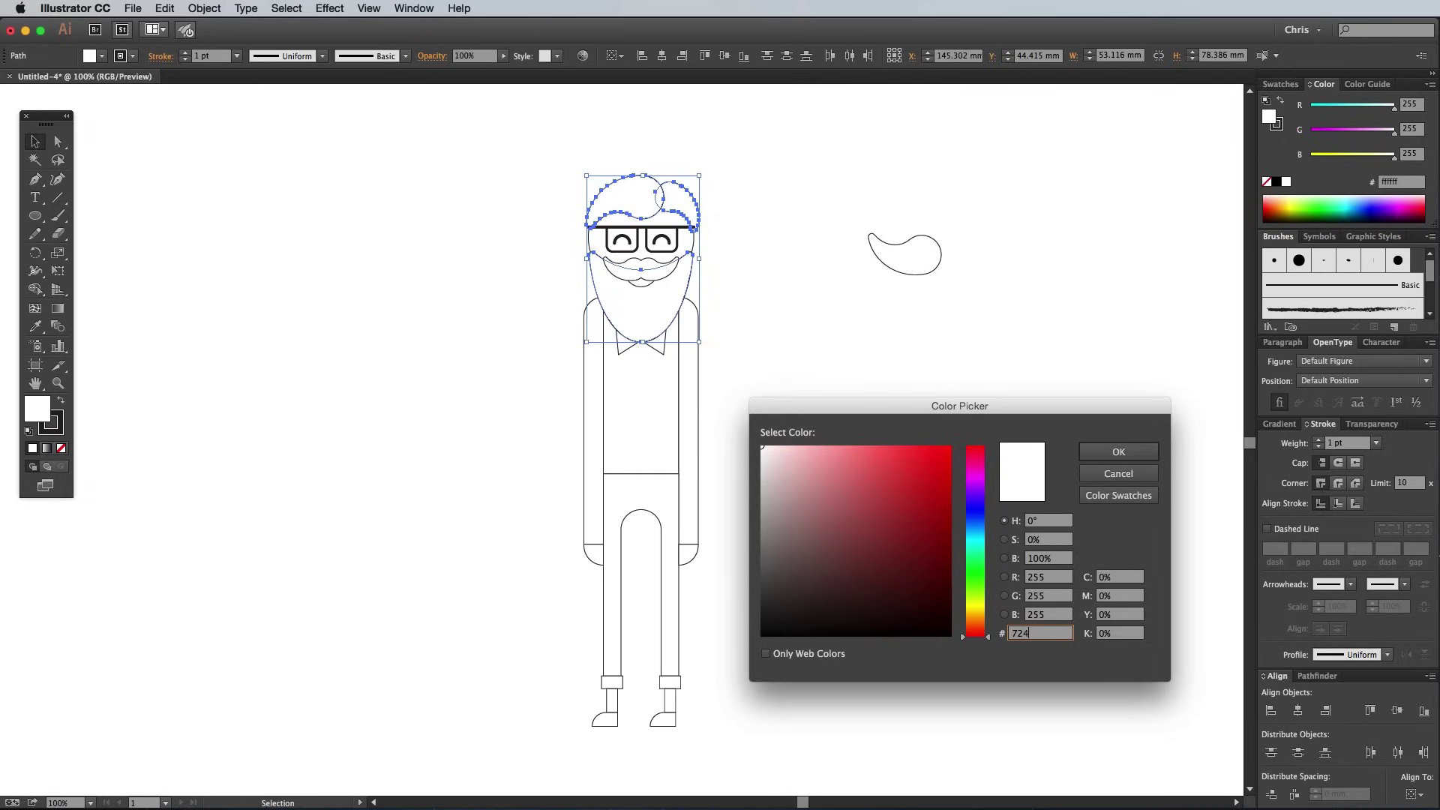
{"action": "key", "text": "Return"}
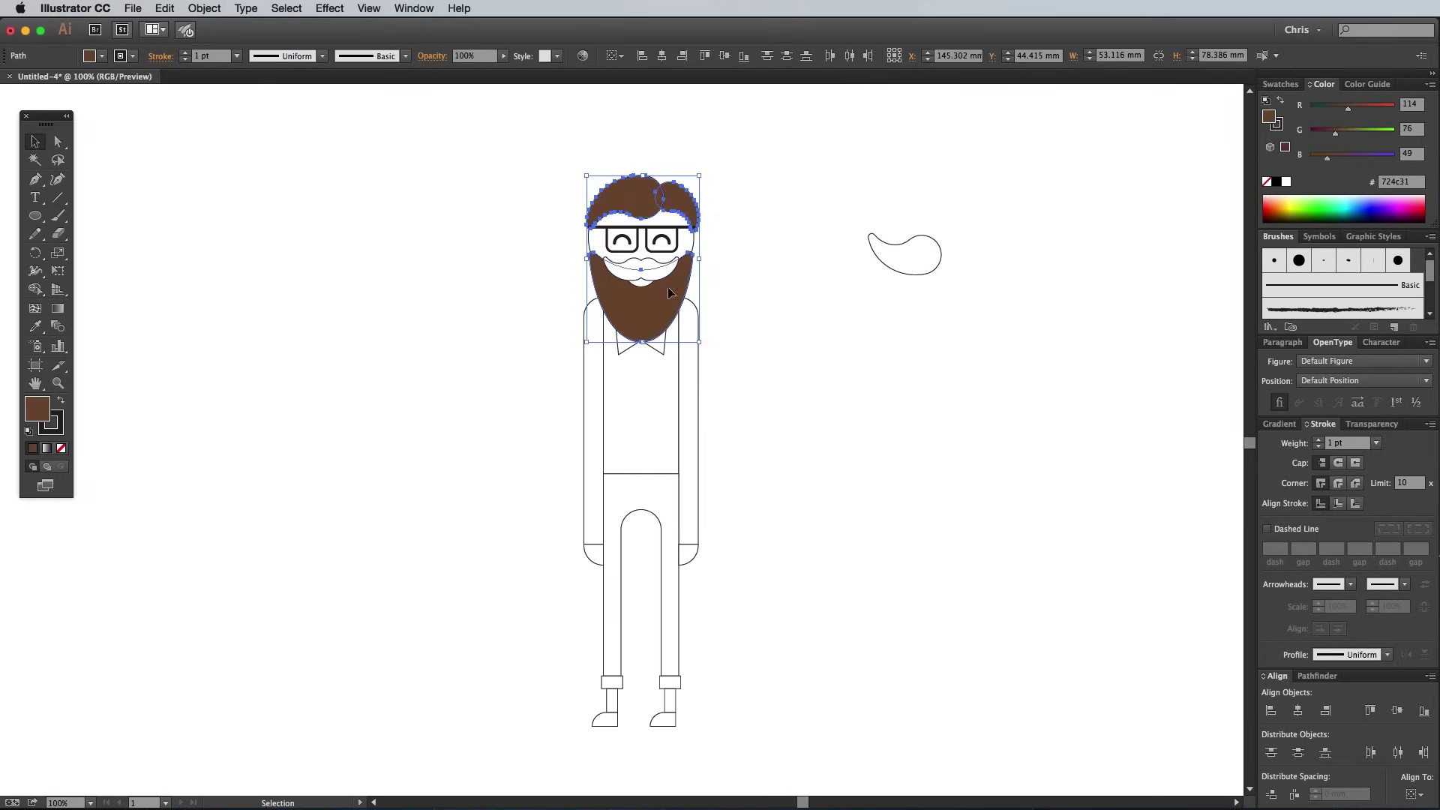
Fill the moustache and shoes with dark brown 51331b.
{"action": "left_click", "coordinate": [661, 275]}
{"action": "left_click", "coordinate": [615, 717], "text": "shift"}
{"action": "double_click", "coordinate": [35, 413]}
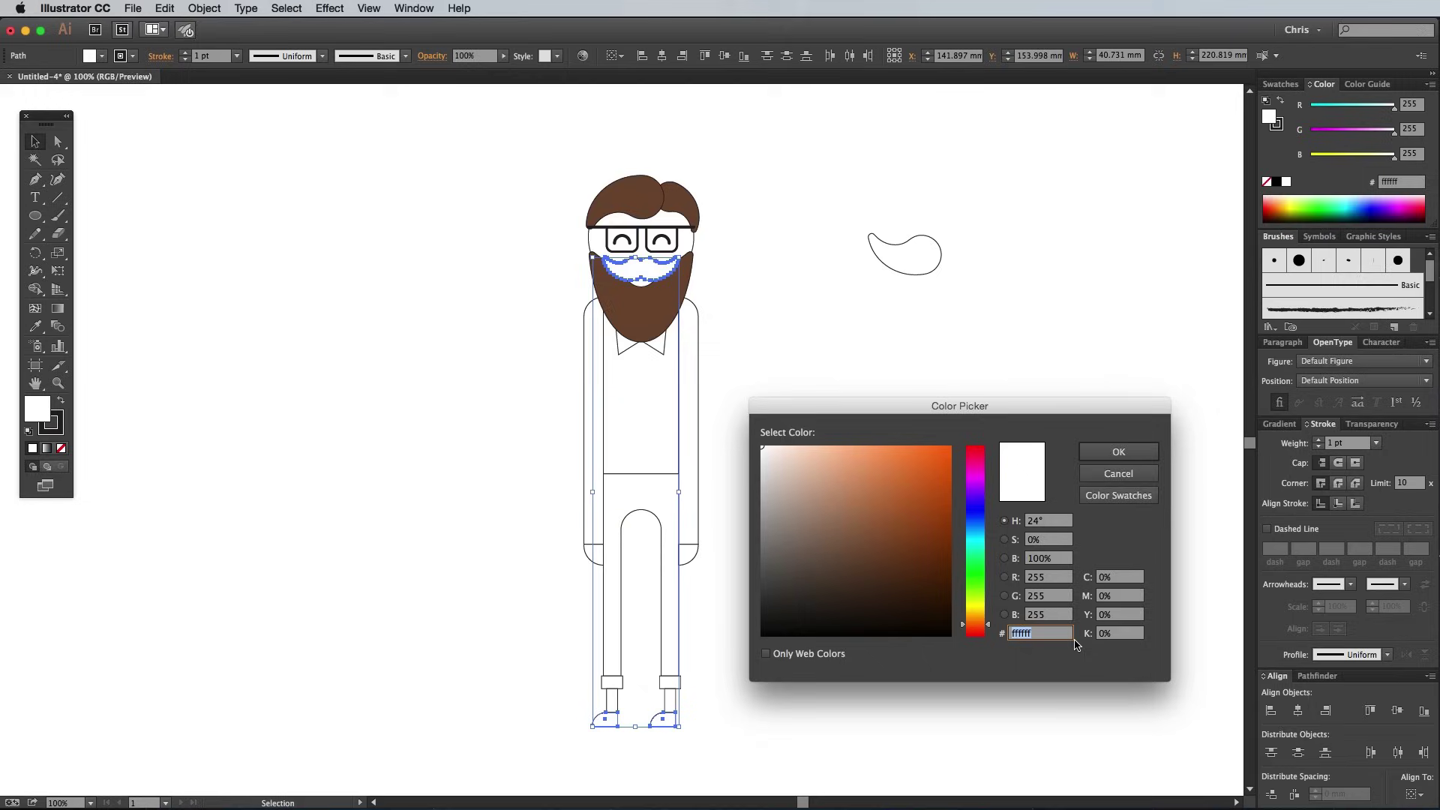
{"action": "key", "text": "Return"}
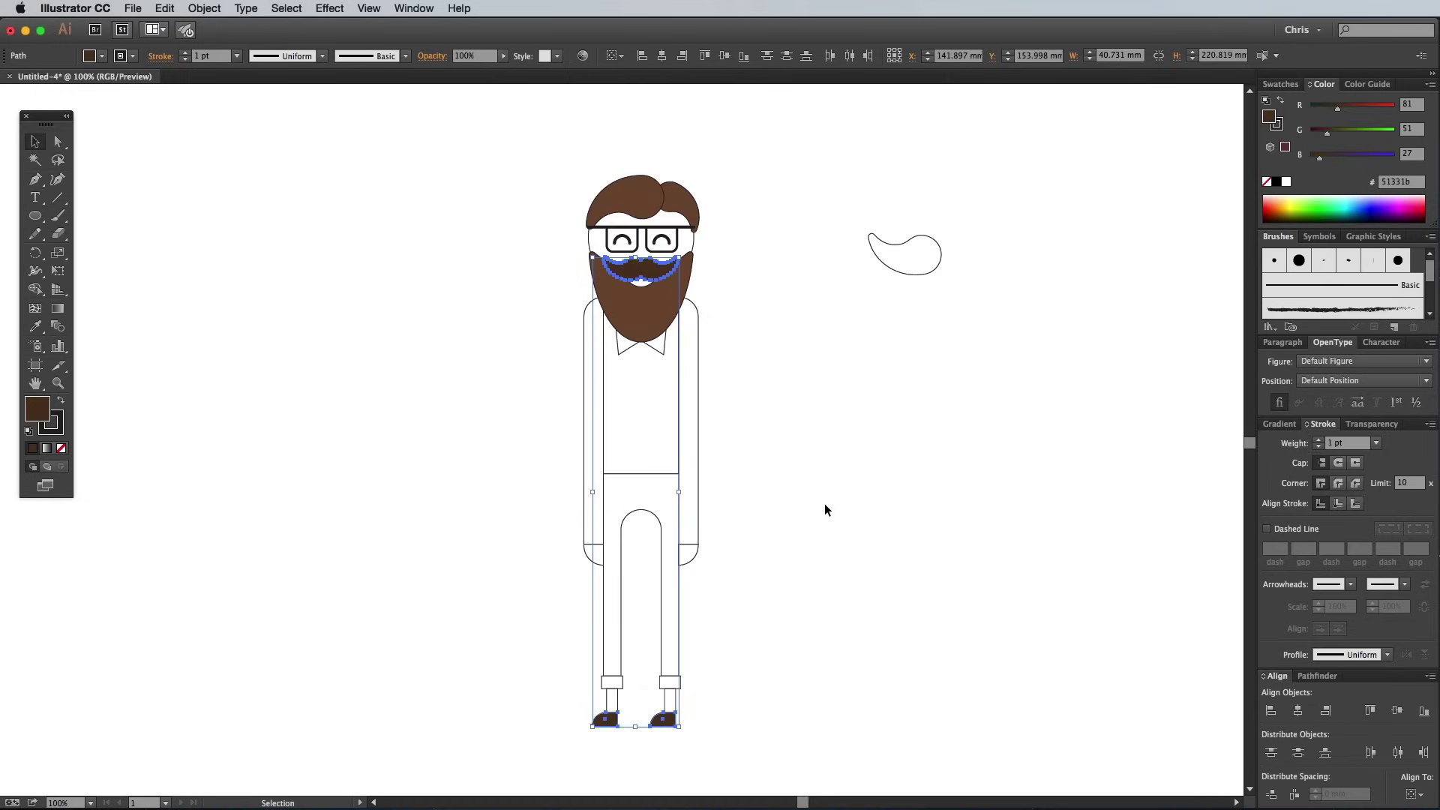
Fill the face and both hands with skin tone f9e0c7.
{"action": "left_click", "coordinate": [834, 492]}
{"action": "left_click", "coordinate": [614, 578]}
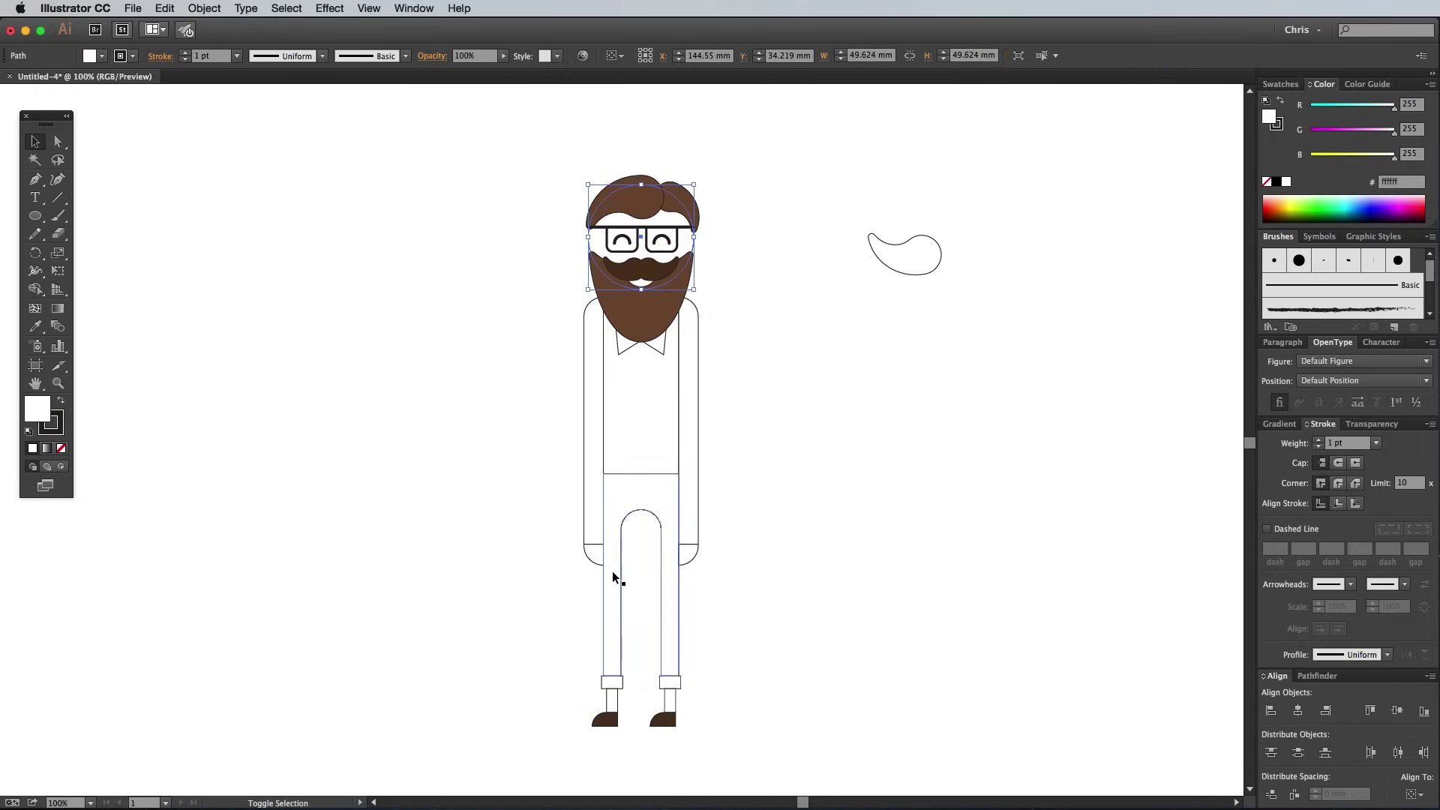
{"action": "left_click", "coordinate": [689, 529], "text": "shift"}
{"action": "double_click", "coordinate": [38, 408]}
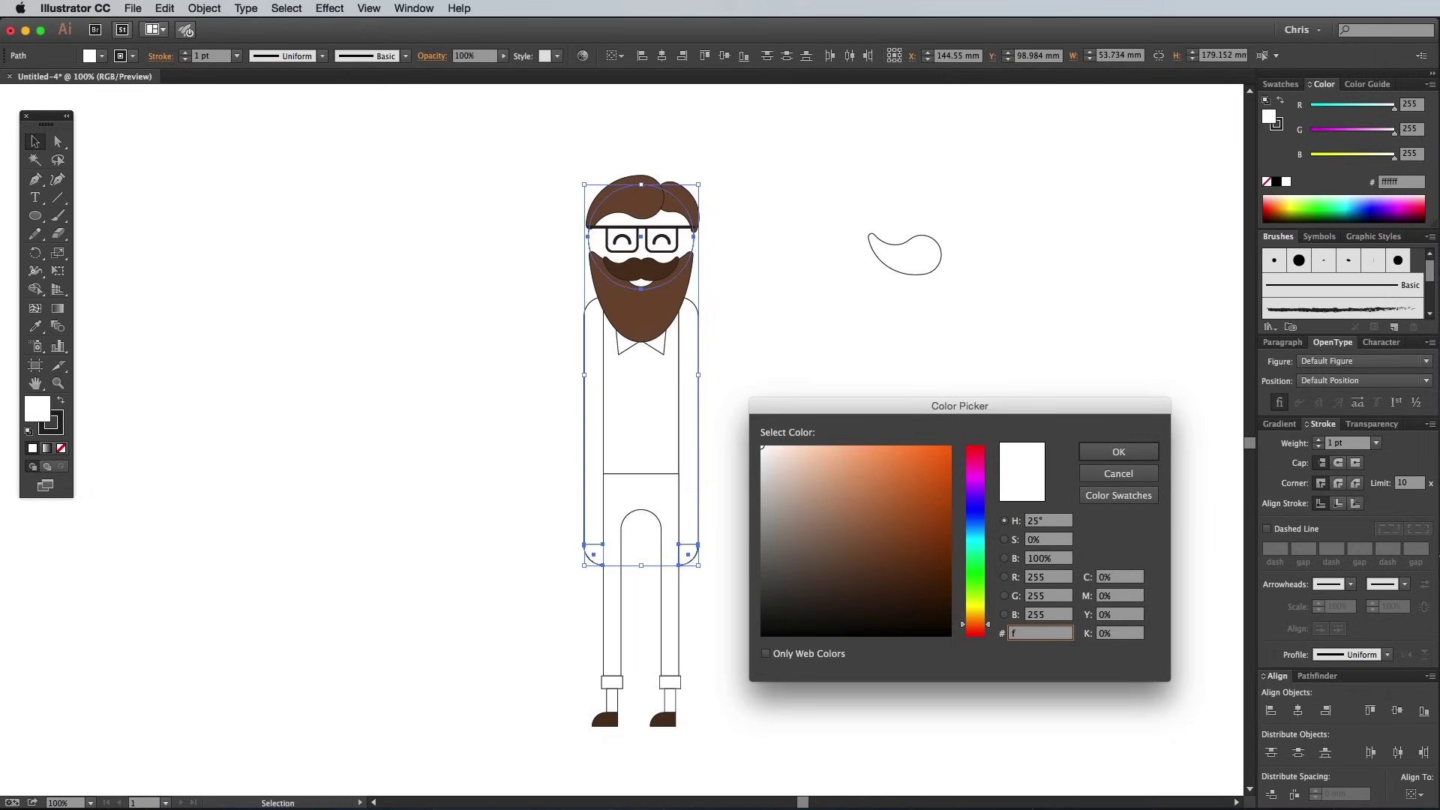
{"action": "type", "text": "c7"}
{"action": "key", "text": "Return"}
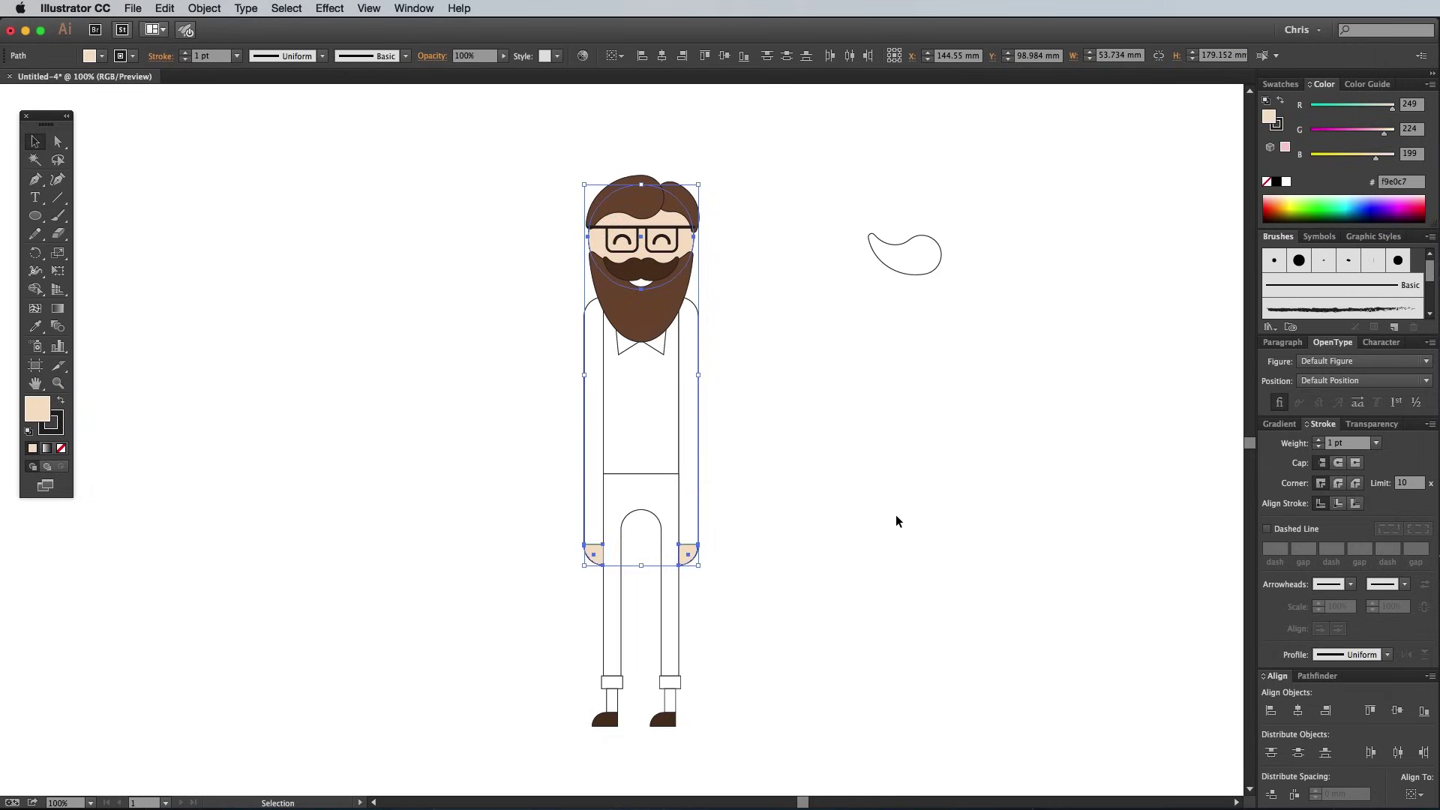
Fill the bow tie and both socks with red ce4311.
{"action": "left_click", "coordinate": [900, 520]}
{"action": "left_click", "coordinate": [625, 350]}
{"action": "left_click", "coordinate": [679, 588], "text": "shift"}
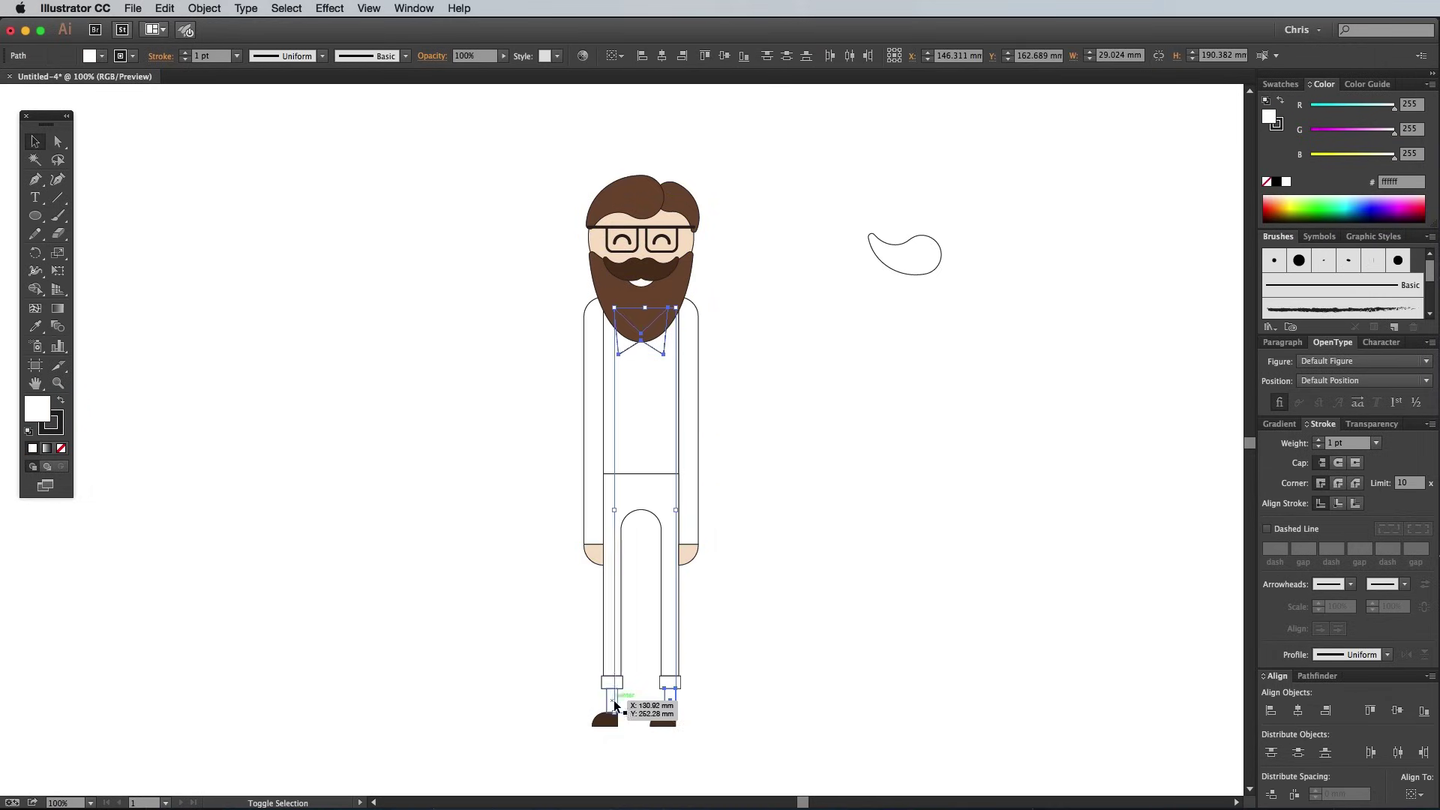
{"action": "left_click", "coordinate": [613, 700], "text": "shift"}
{"action": "double_click", "coordinate": [42, 410]}
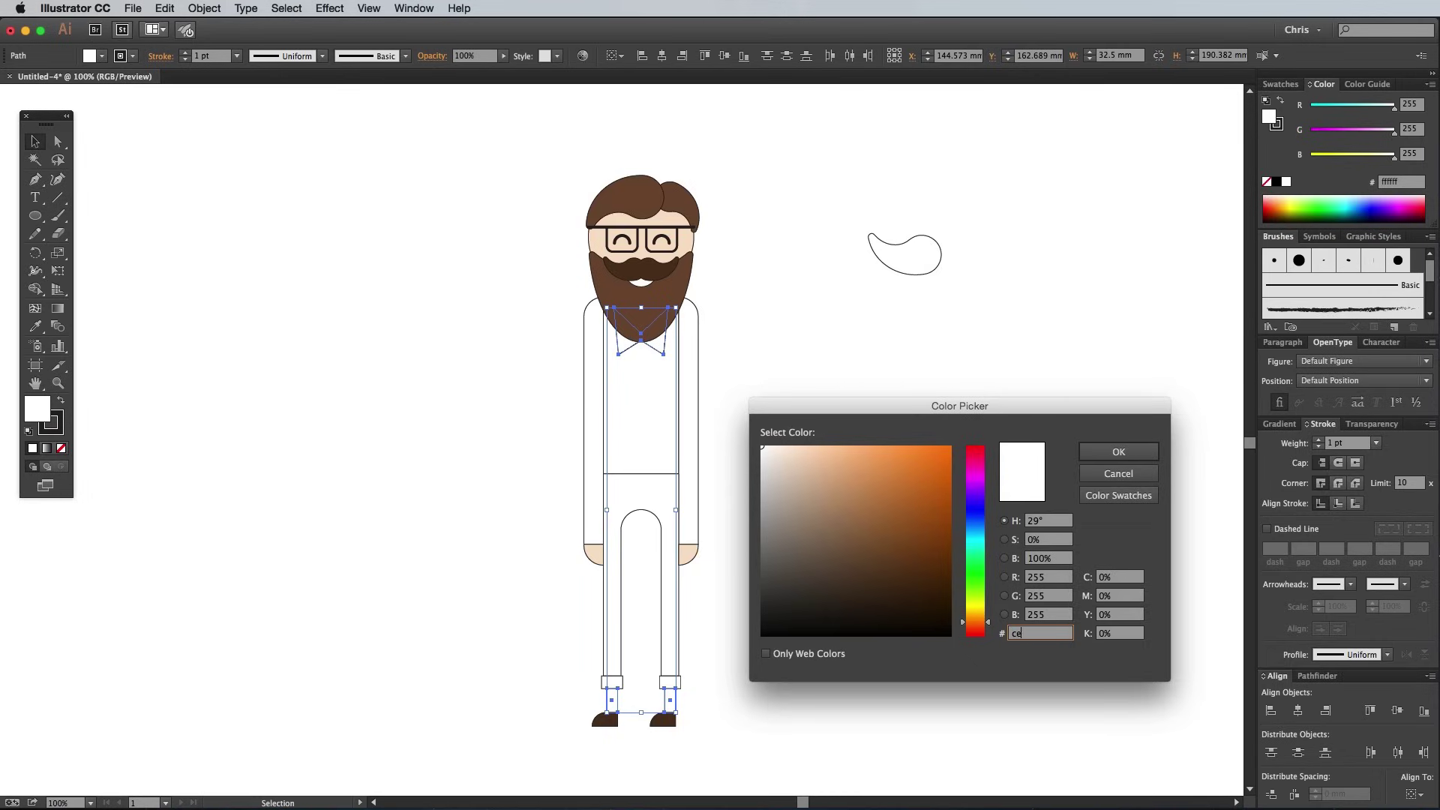
{"action": "type", "text": "1"}
{"action": "key", "text": "Return"}
Colour the jeans blue 4689ff and the trouser cuffs light blue.
{"action": "left_click", "coordinate": [678, 658]}
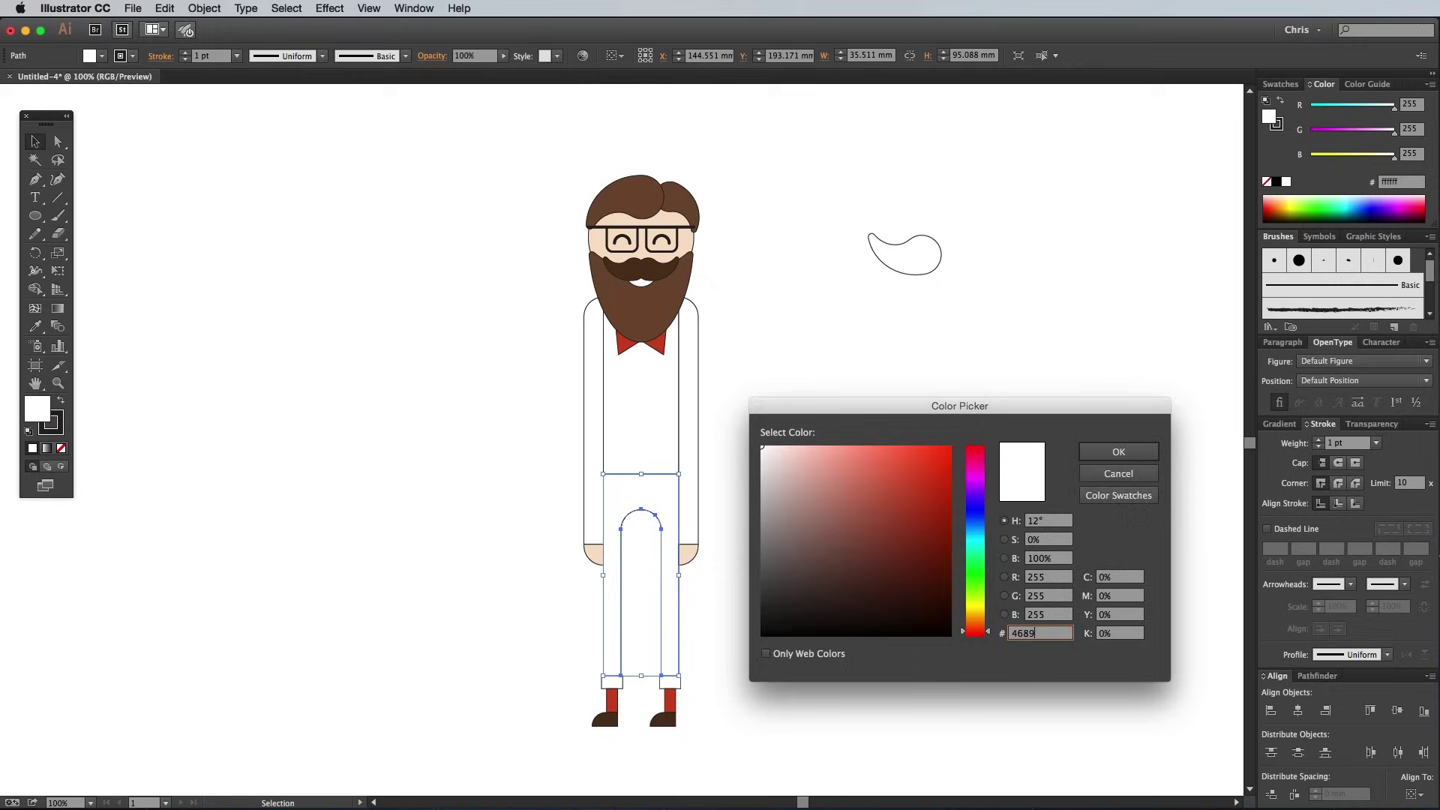
{"action": "type", "text": "ff"}
{"action": "key", "text": "Return"}
{"action": "left_click", "coordinate": [618, 681]}
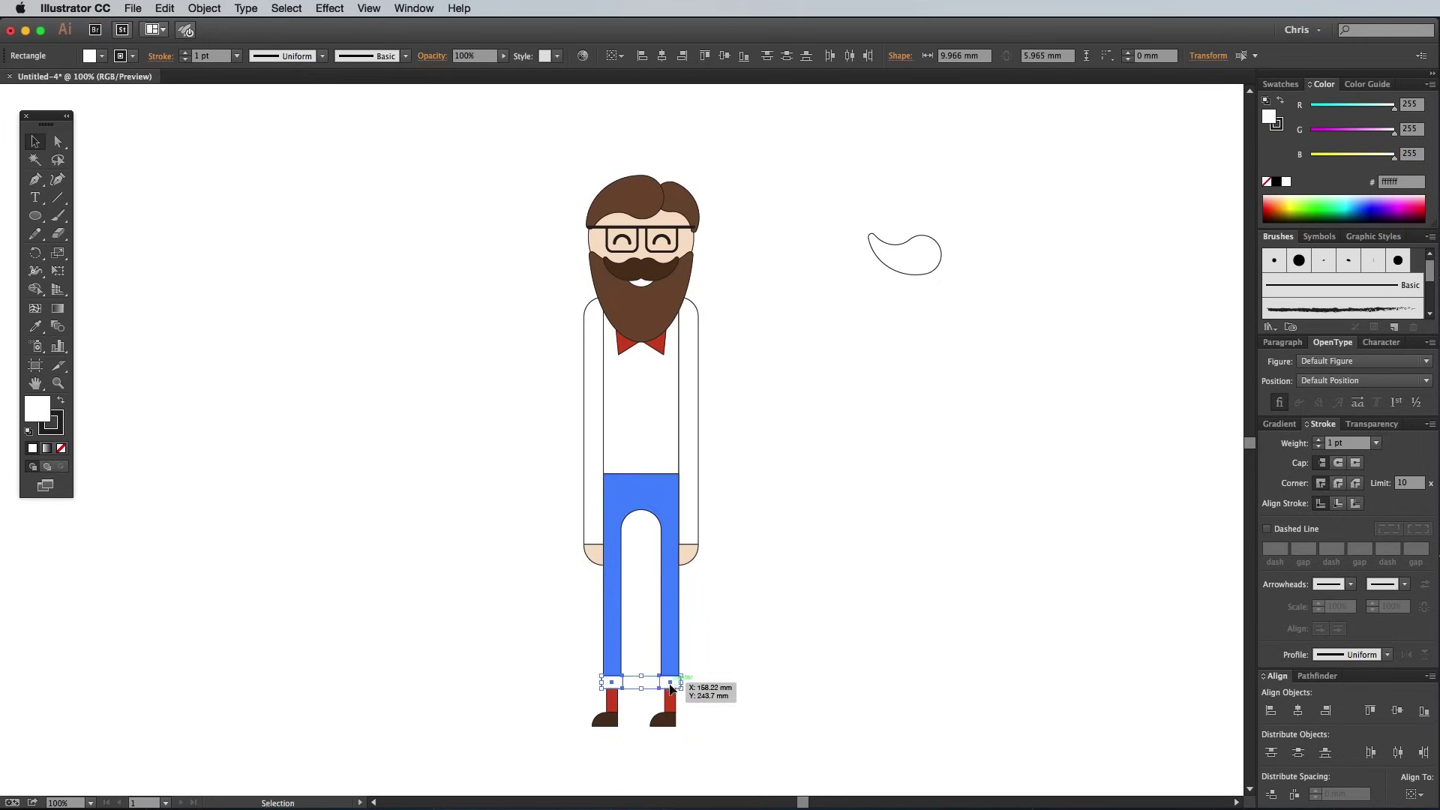
{"action": "double_click", "coordinate": [37, 409]}
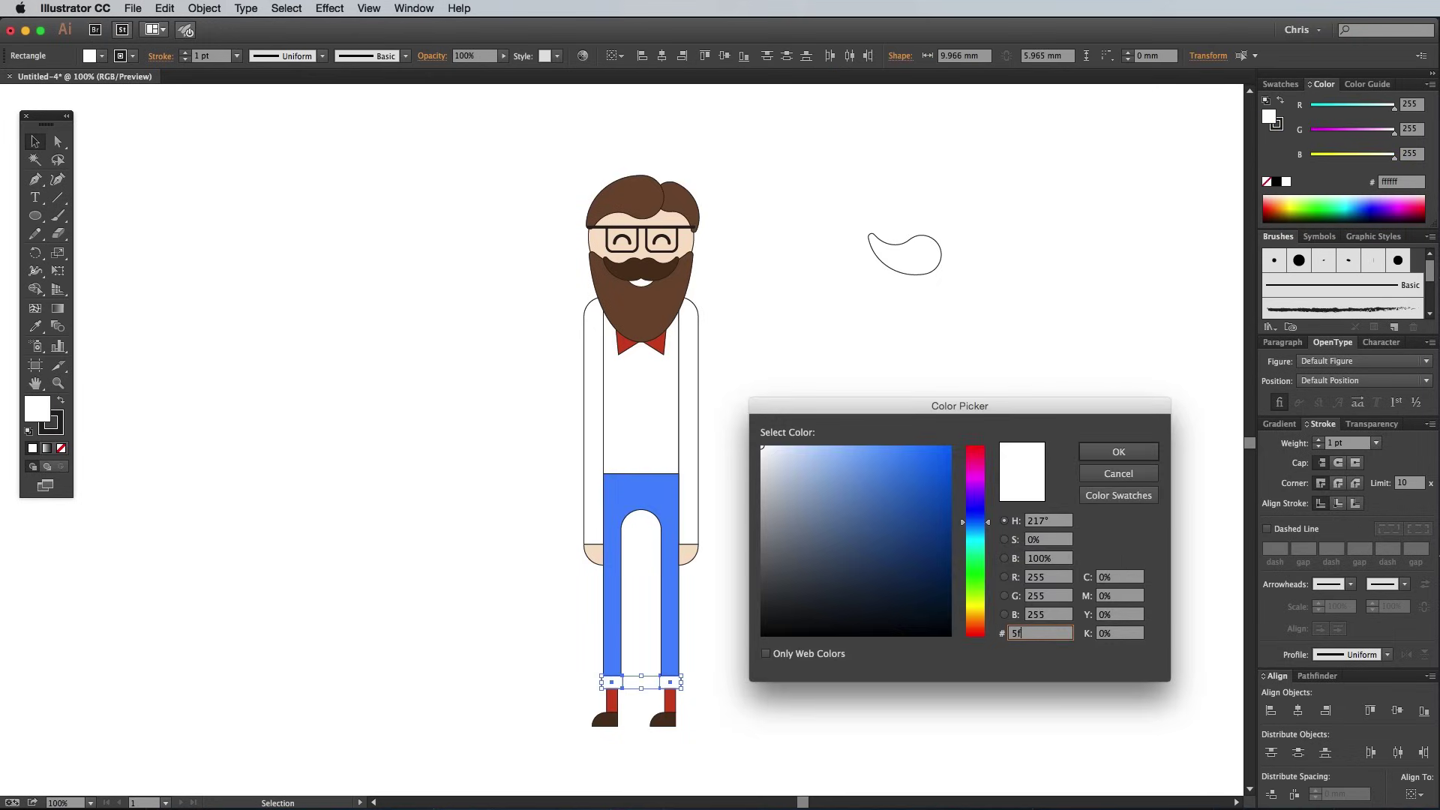
{"action": "key", "text": "Return"}
{"action": "left_click", "coordinate": [907, 574]}
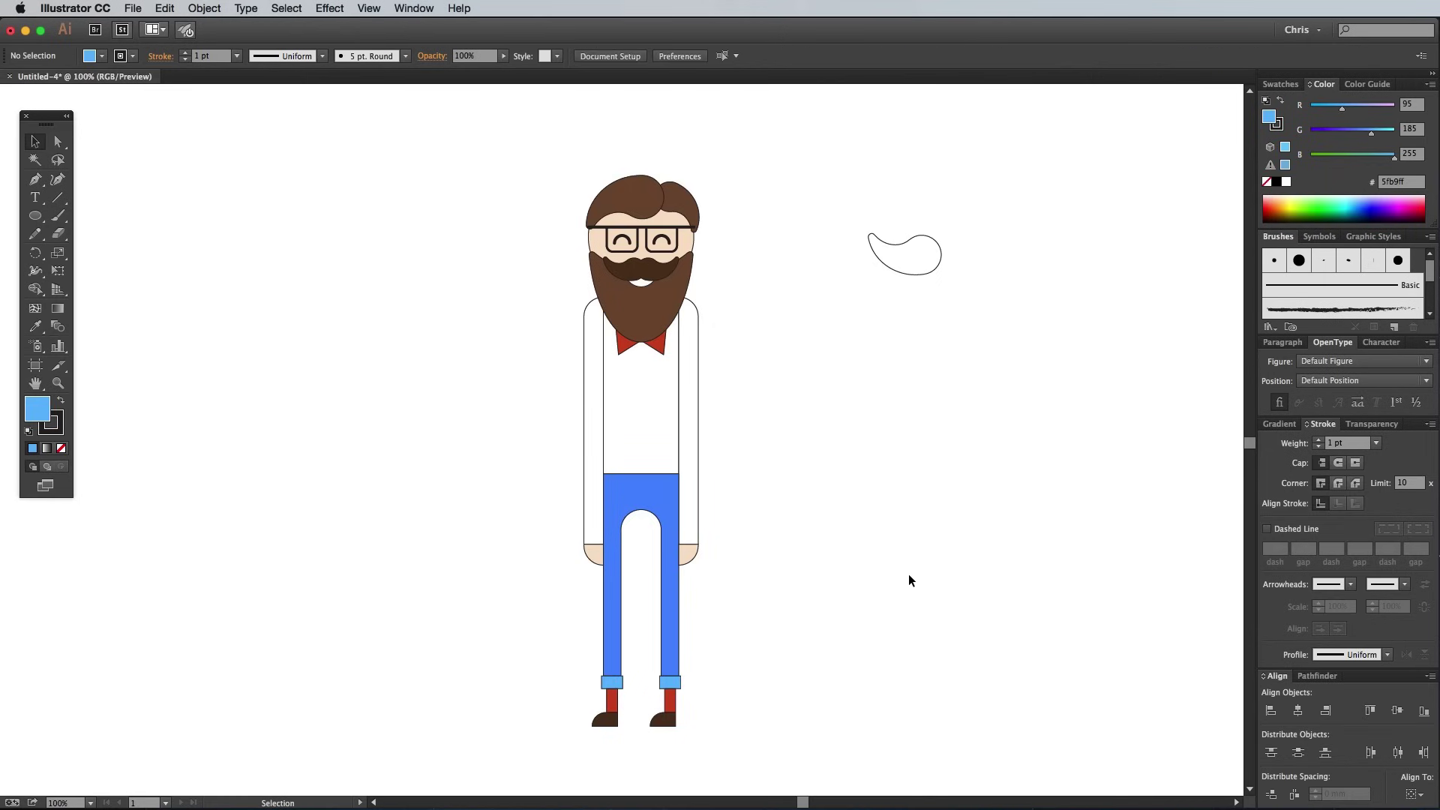
Draw an orange ff7936 square with no stroke beside the character.
{"action": "double_click", "coordinate": [38, 414]}
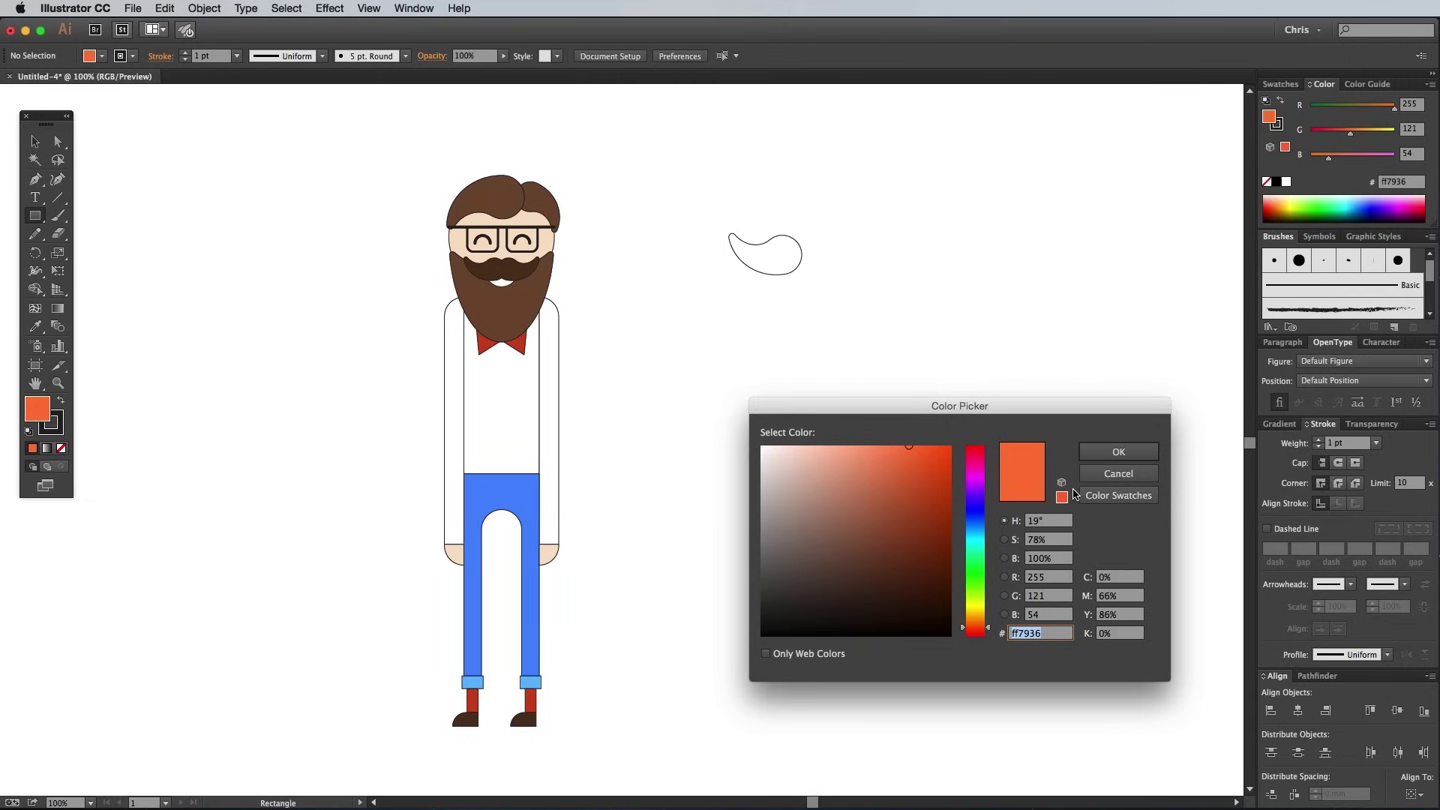
{"action": "left_click", "coordinate": [1098, 455]}
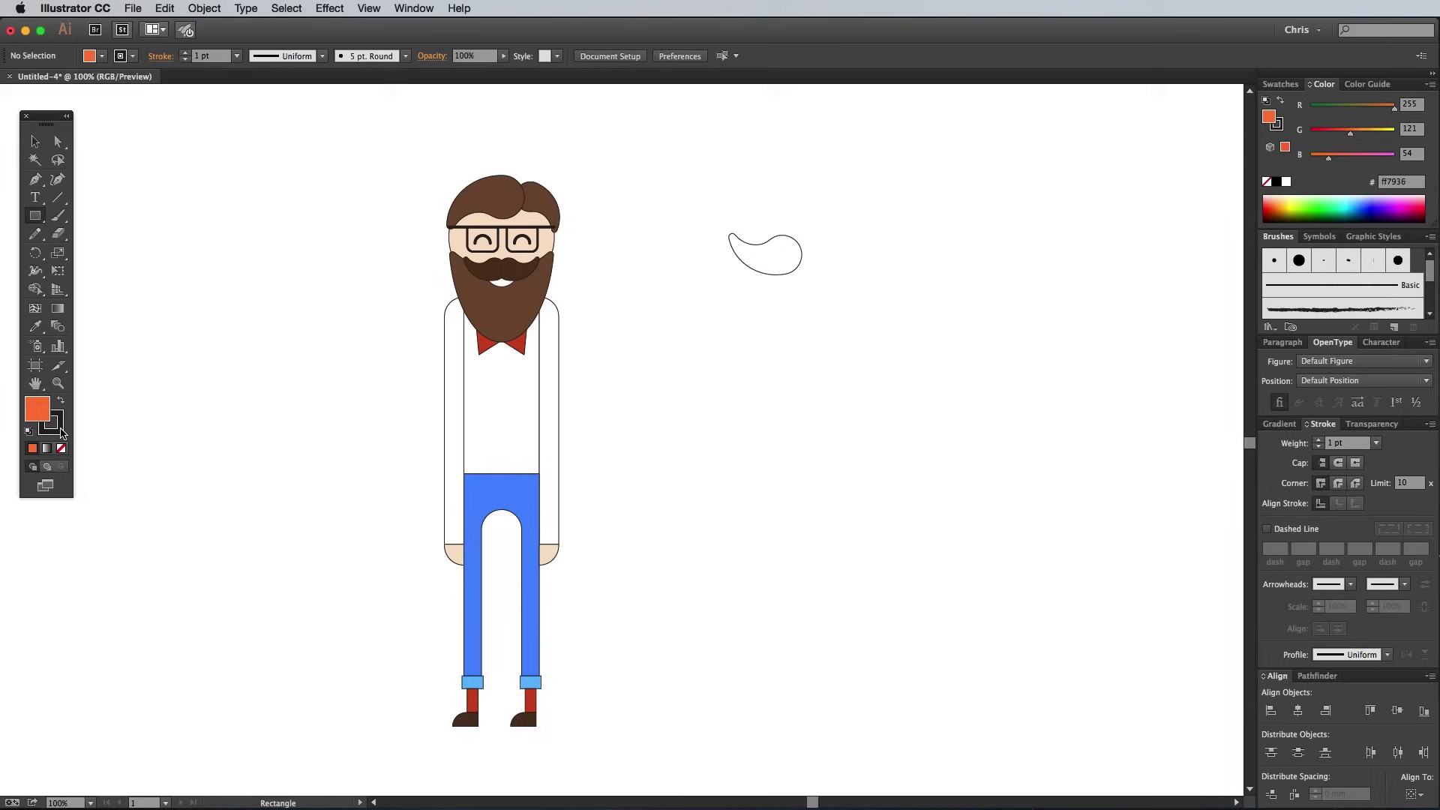
{"action": "left_click", "coordinate": [56, 428]}
{"action": "left_click", "coordinate": [62, 449]}
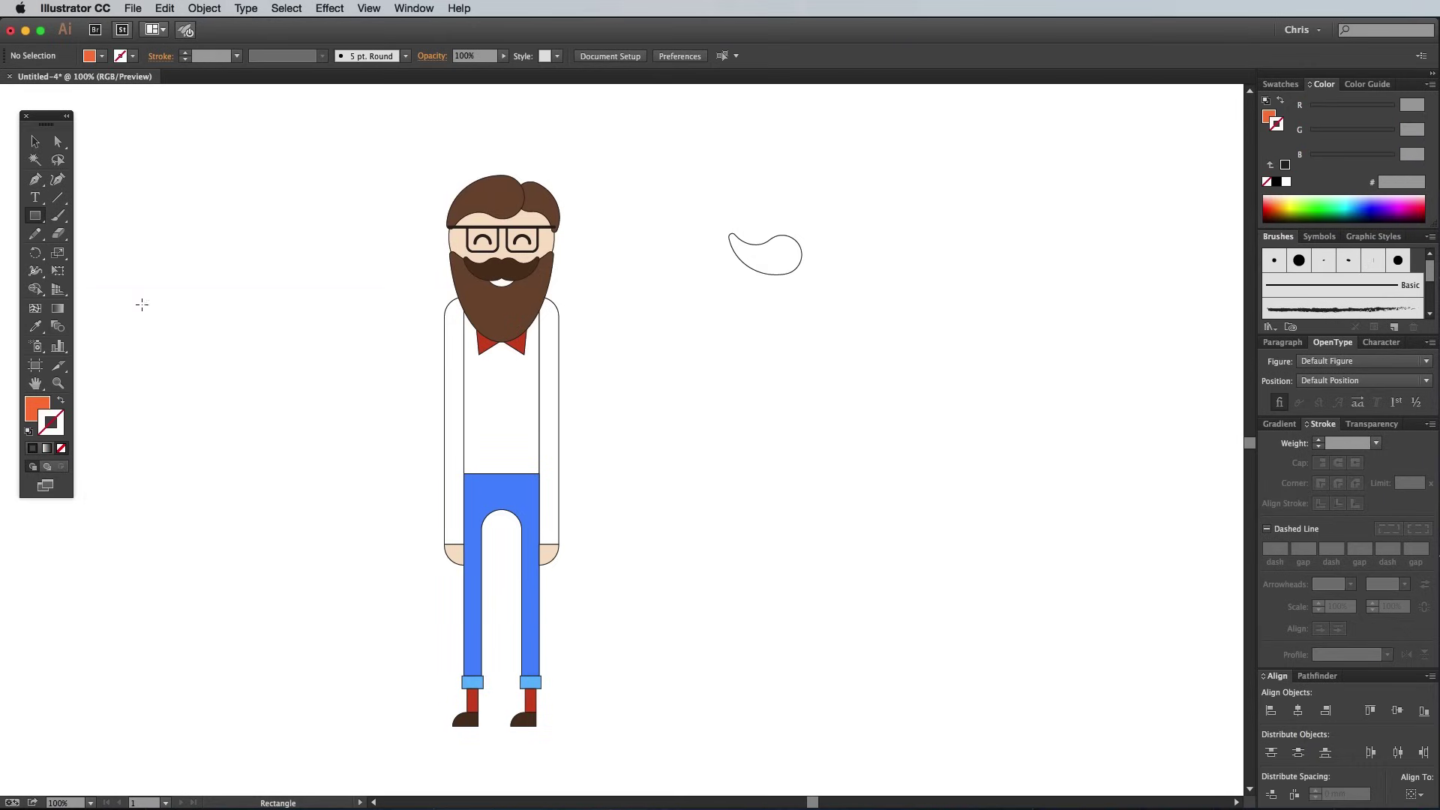
{"action": "left_click_drag", "start_coordinate": [690, 395], "coordinate": [890, 613]}
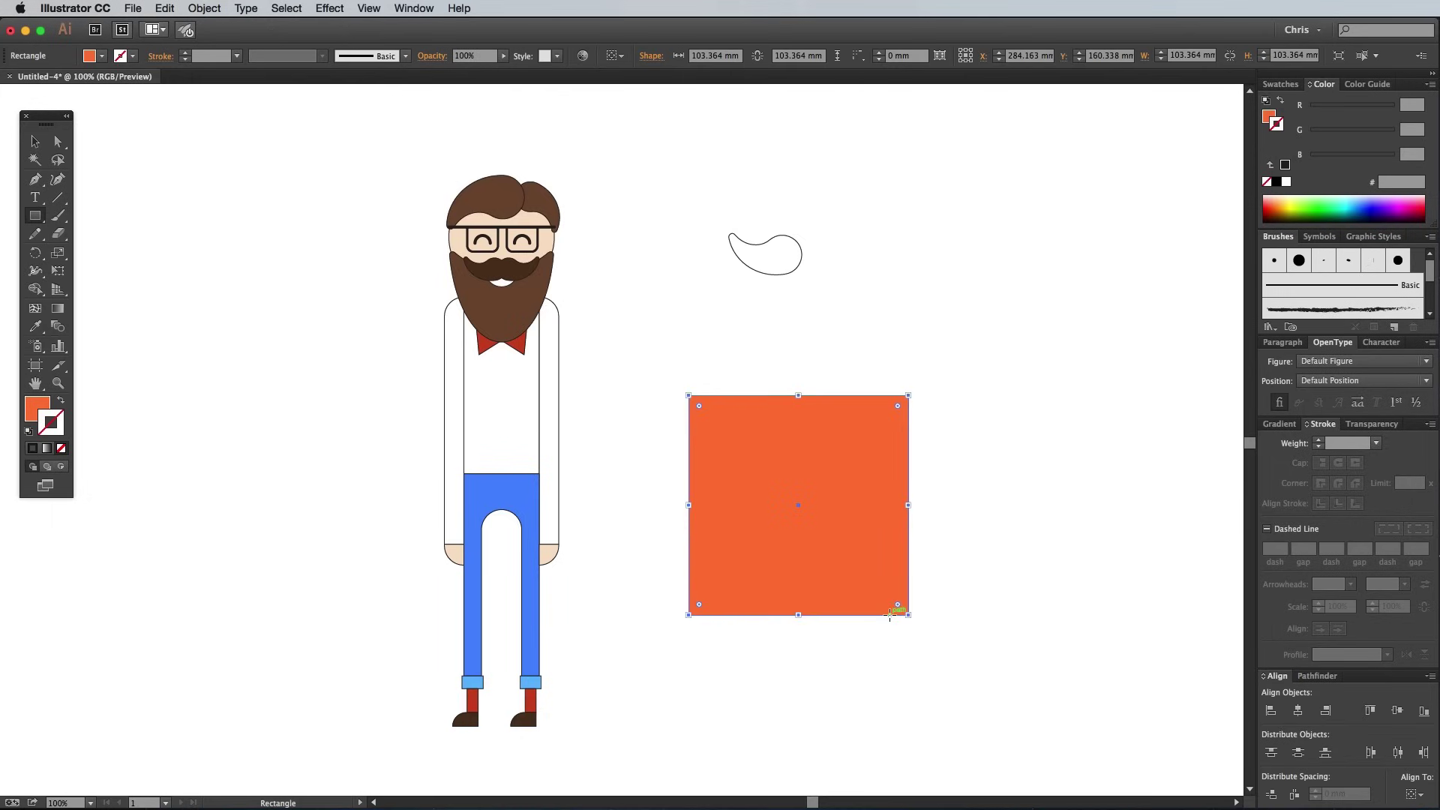
{"action": "left_click", "coordinate": [633, 408], "text": "super"}
Draw three dark red 9d0d00 vertical stripes of varying widths over the square.
{"action": "double_click", "coordinate": [34, 409]}
{"action": "type", "text": "9d0d00"}
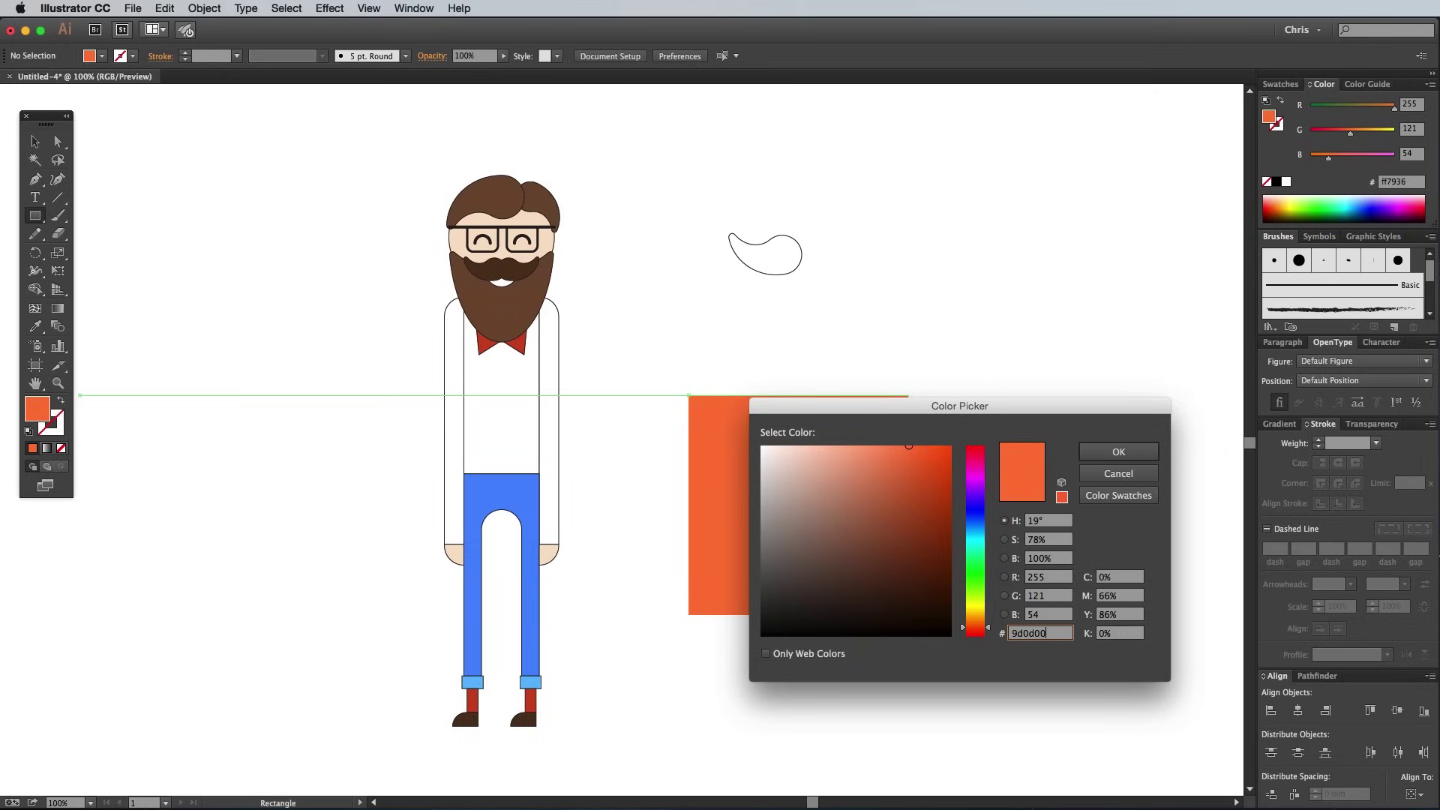
{"action": "key", "text": "Tab"}
{"action": "key", "text": "Return"}
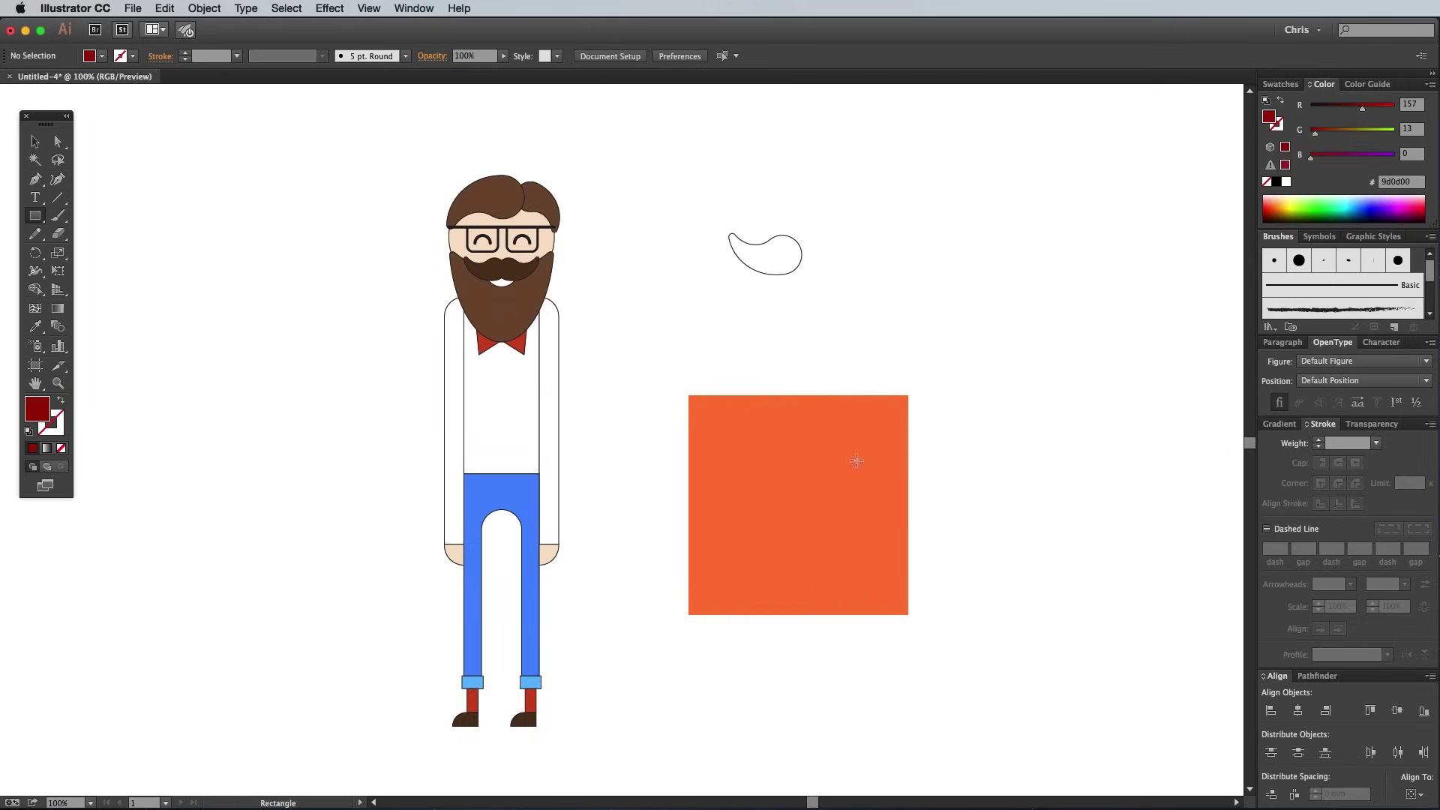
{"action": "left_click_drag", "start_coordinate": [705, 371], "coordinate": [736, 648]}
{"action": "left_click_drag", "start_coordinate": [771, 370], "coordinate": [786, 699]}
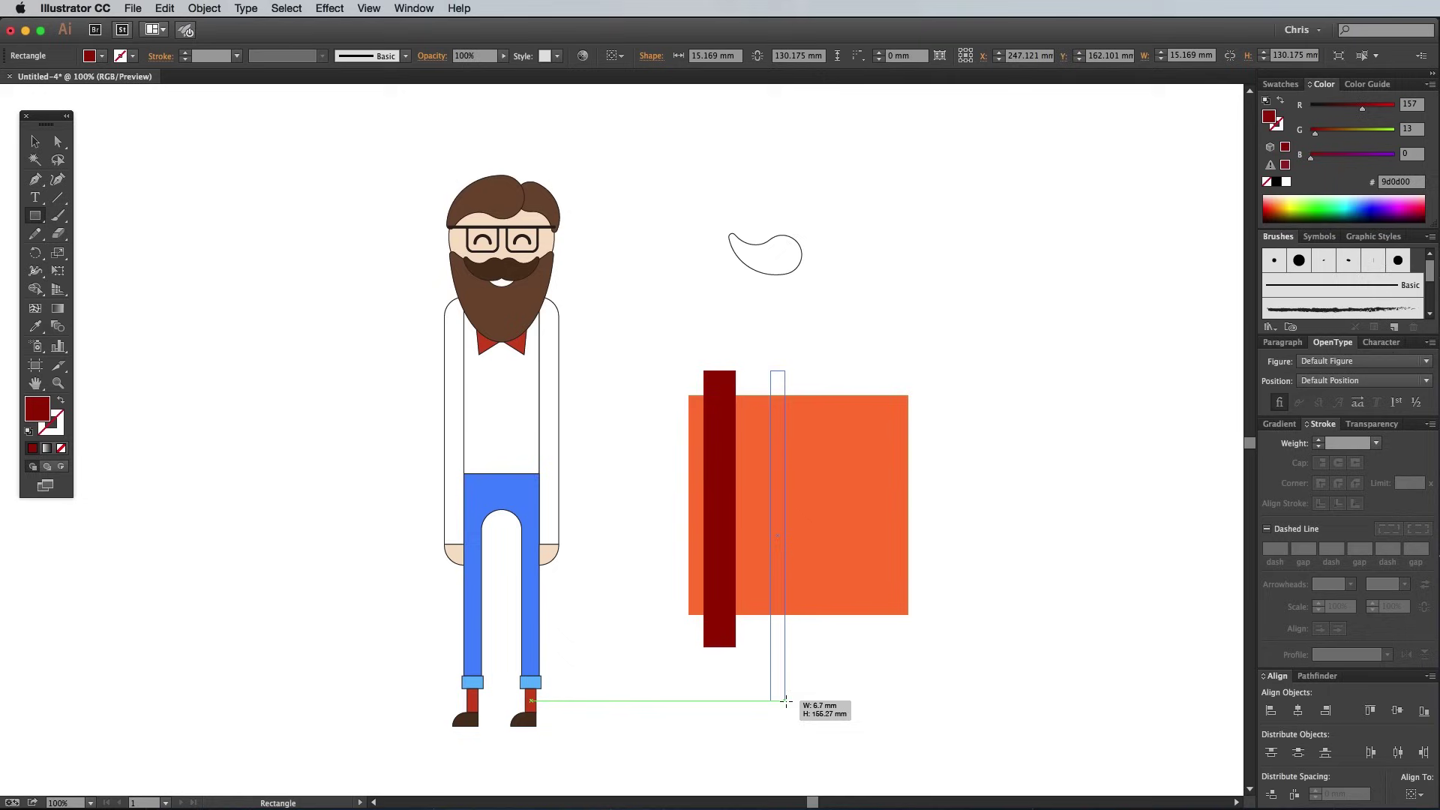
{"action": "left_click_drag", "start_coordinate": [844, 366], "coordinate": [876, 700]}
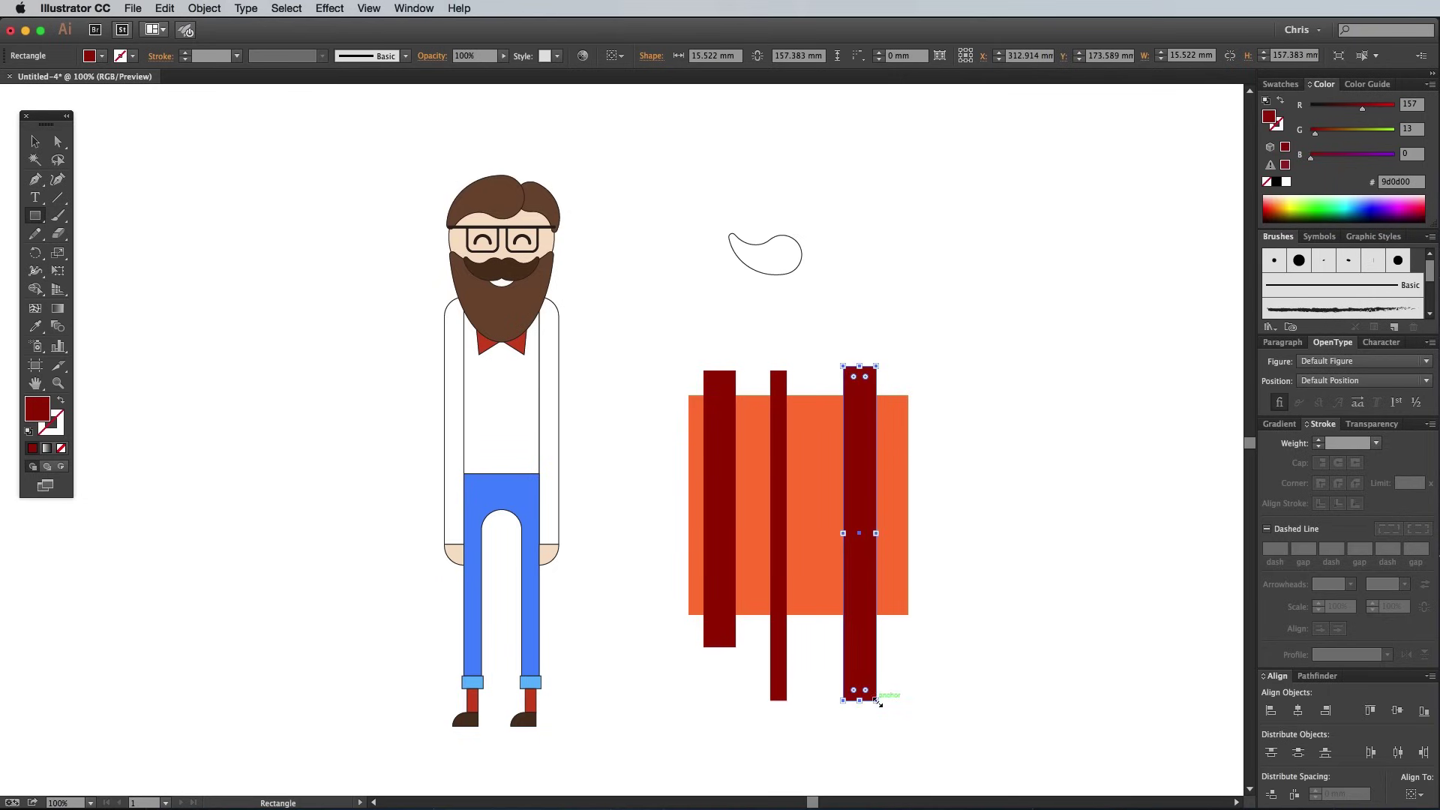
{"action": "left_click", "coordinate": [956, 672]}
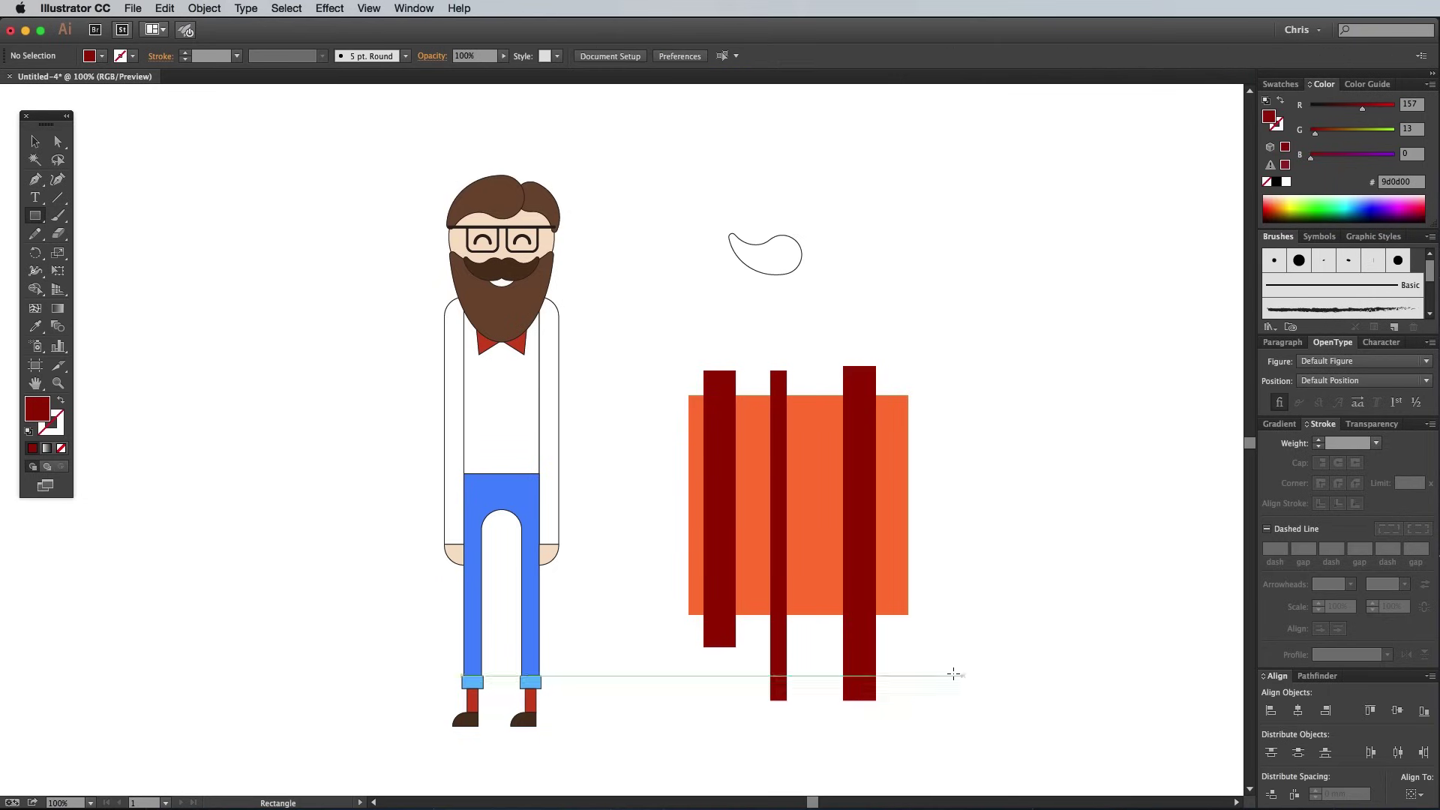
Draw three yellow ecff1b vertical stripes of varying widths over the square.
{"action": "double_click", "coordinate": [37, 411]}
{"action": "type", "text": "ecf11b"}
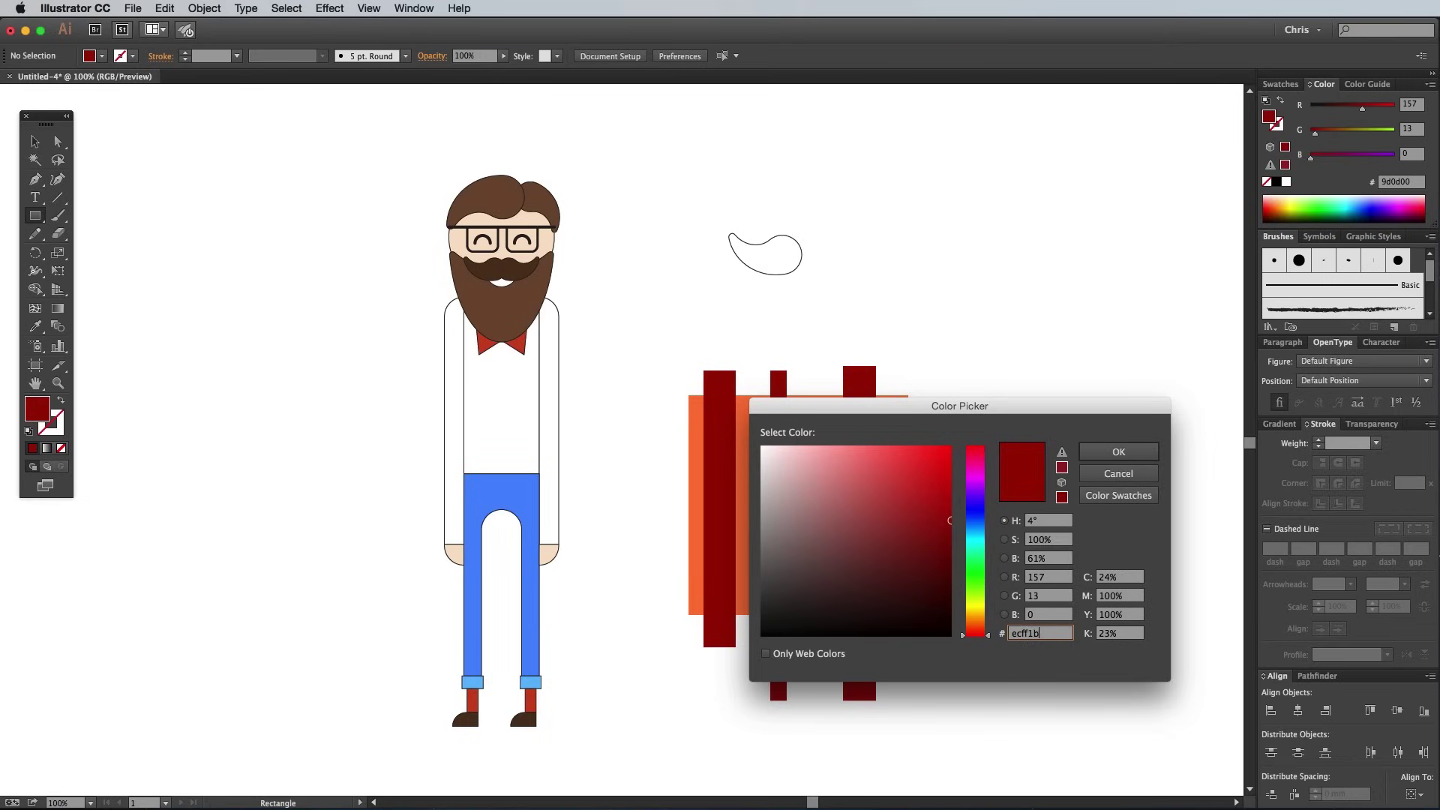
{"action": "key", "text": "Return"}
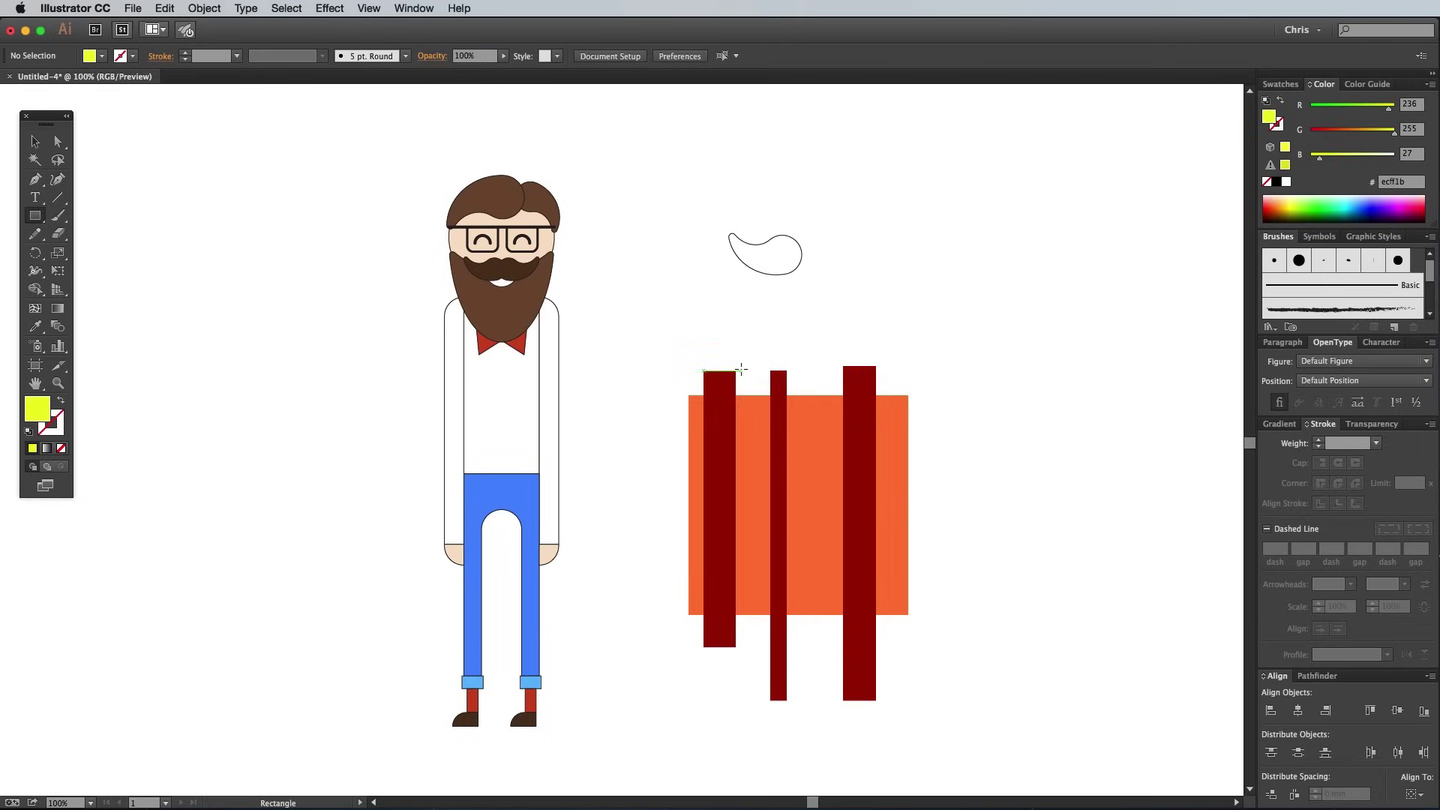
{"action": "left_click_drag", "start_coordinate": [727, 337], "coordinate": [753, 664]}
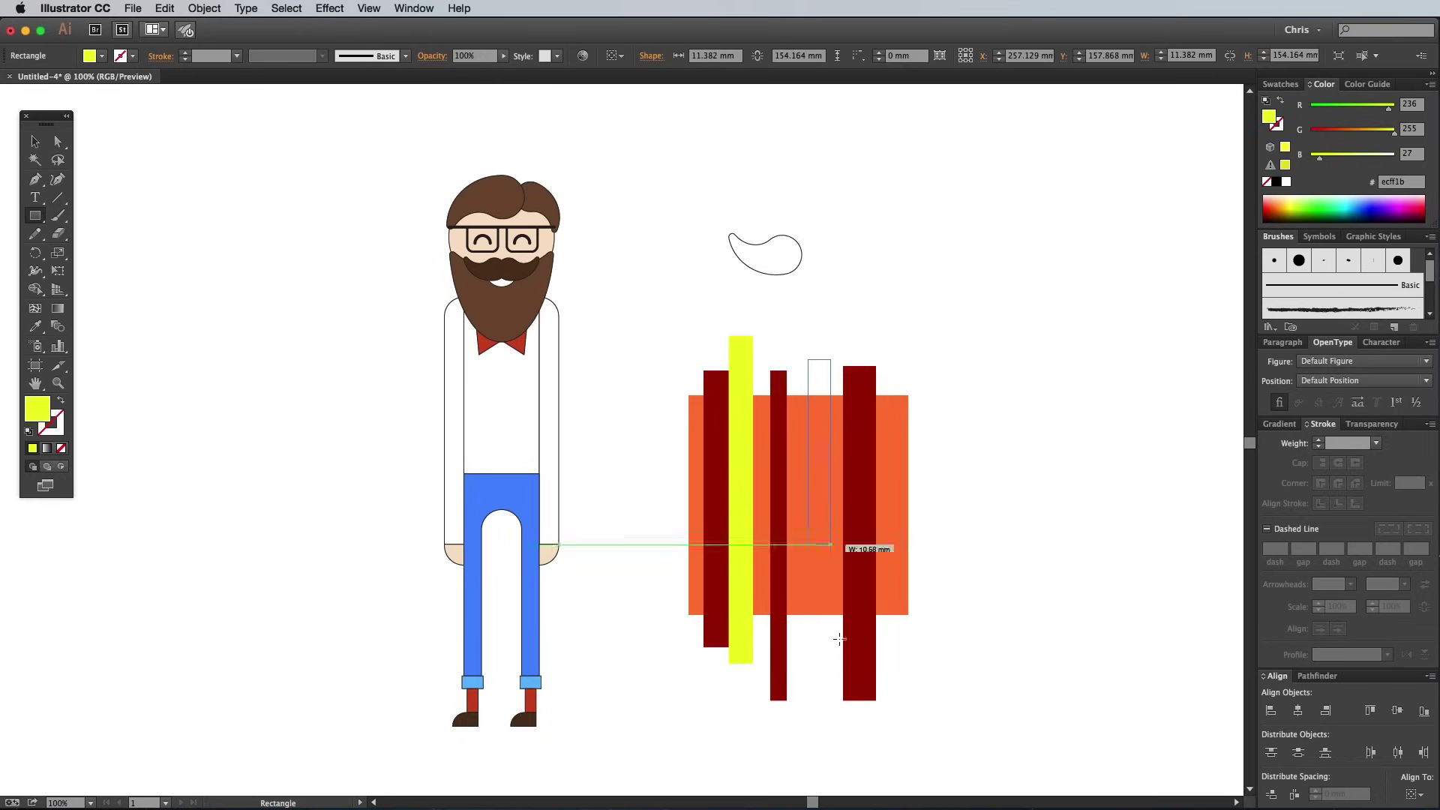
{"action": "left_click_drag", "start_coordinate": [807, 358], "coordinate": [822, 682]}
{"action": "left_click_drag", "start_coordinate": [861, 331], "coordinate": [890, 711]}
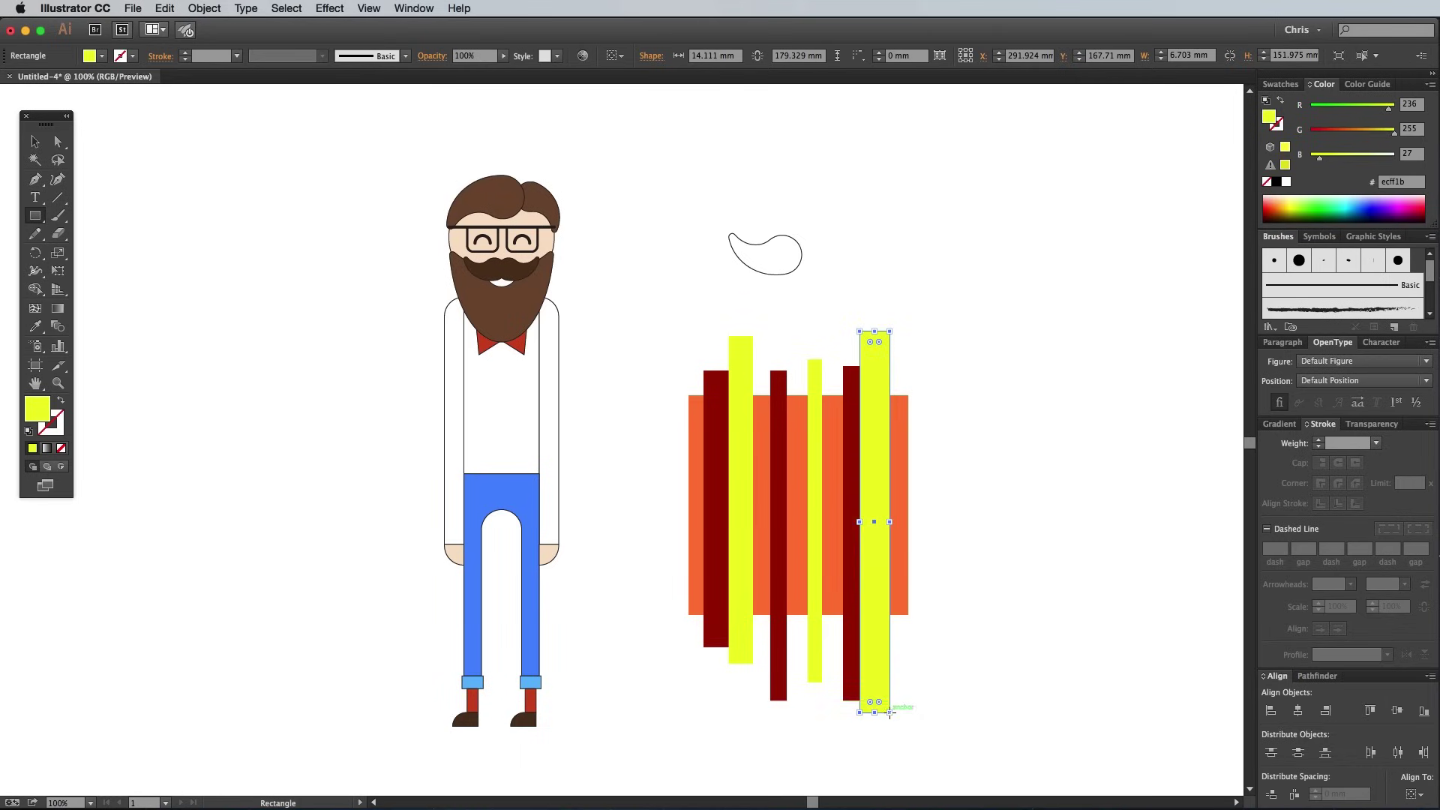
Trim the stripe ends above and below the orange square with Shape Builder.
{"action": "key", "text": "v"}
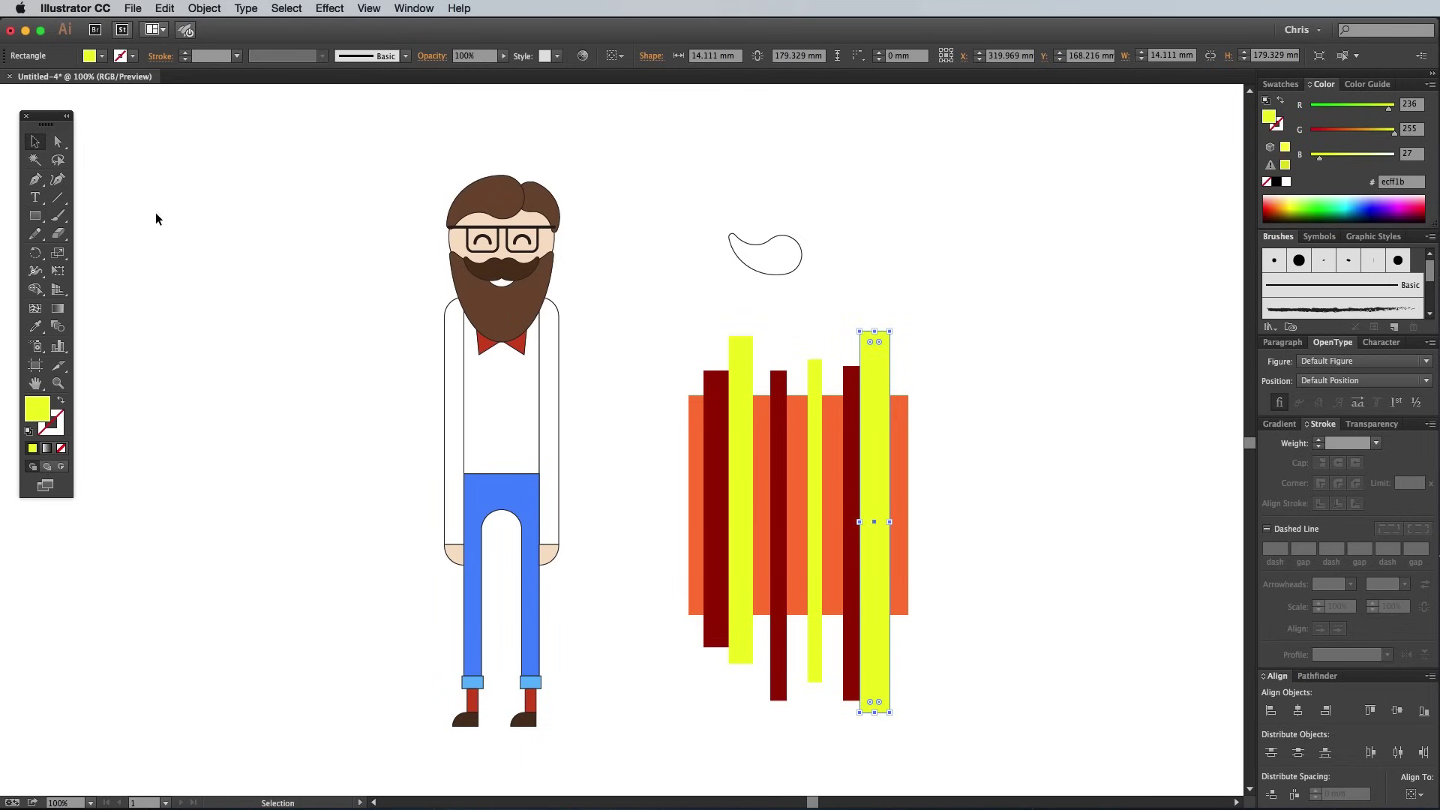
{"action": "left_click_drag", "start_coordinate": [645, 347], "coordinate": [997, 701]}
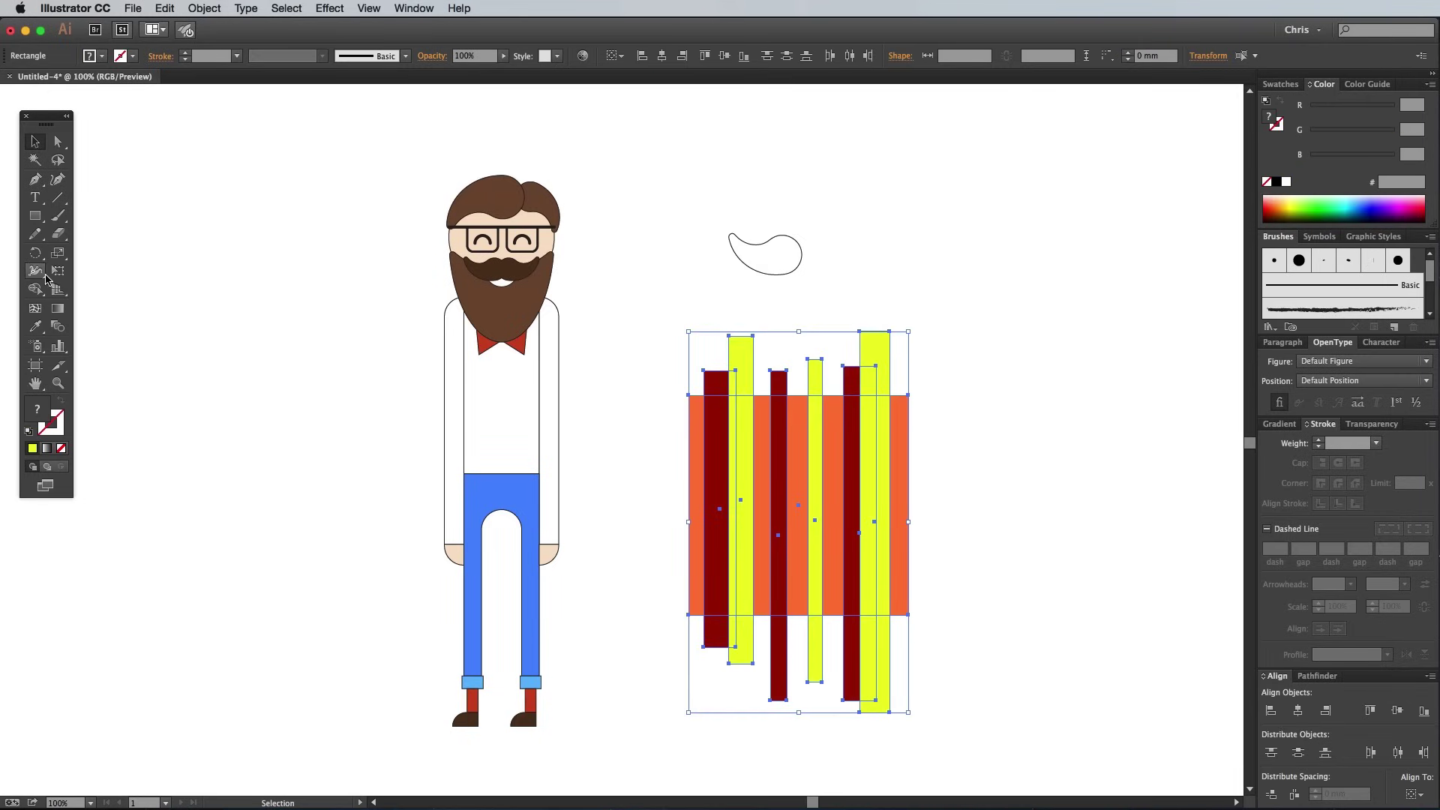
{"action": "left_click", "coordinate": [35, 273]}
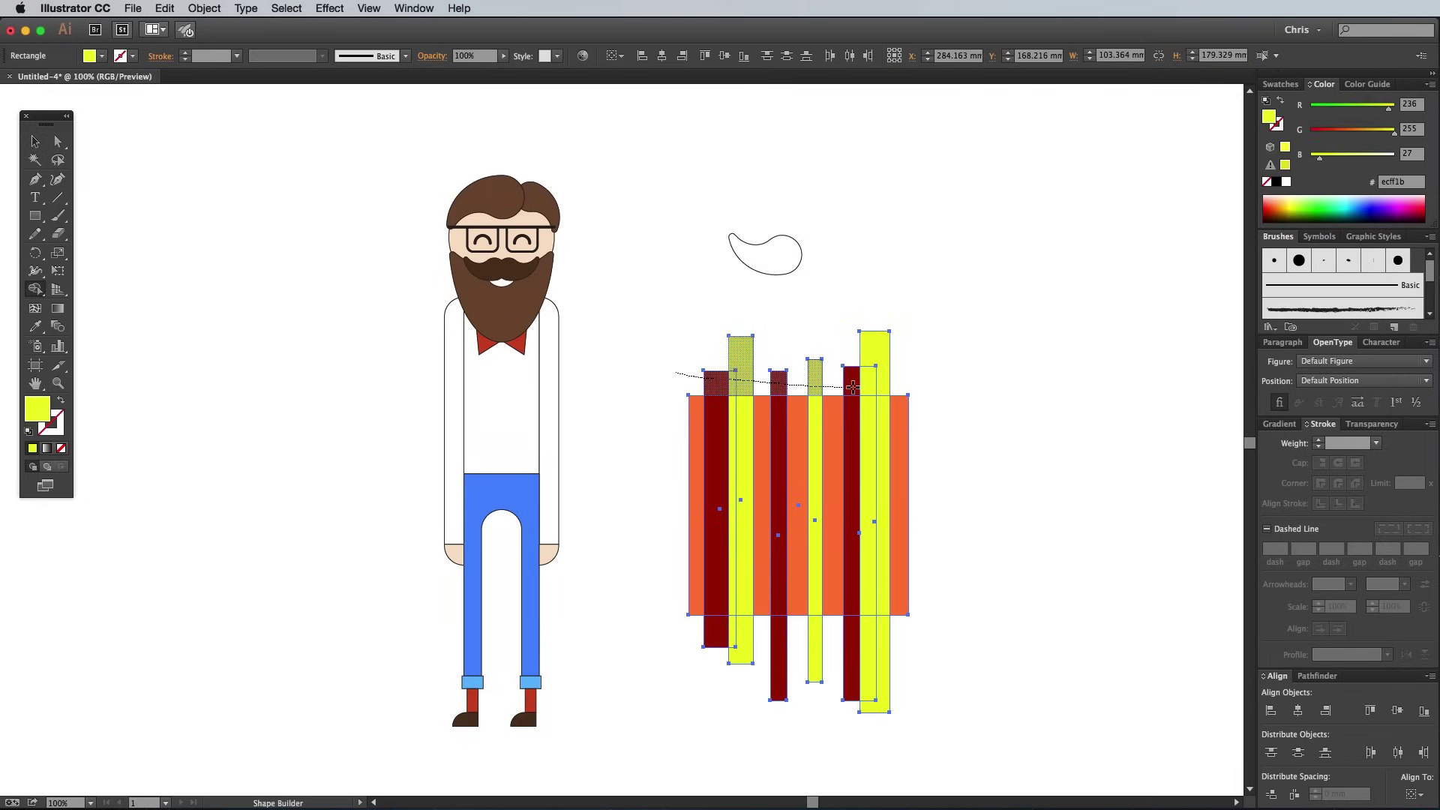
{"action": "left_click_drag", "start_coordinate": [675, 371], "coordinate": [909, 385]}
{"action": "left_click_drag", "start_coordinate": [681, 630], "coordinate": [942, 652]}
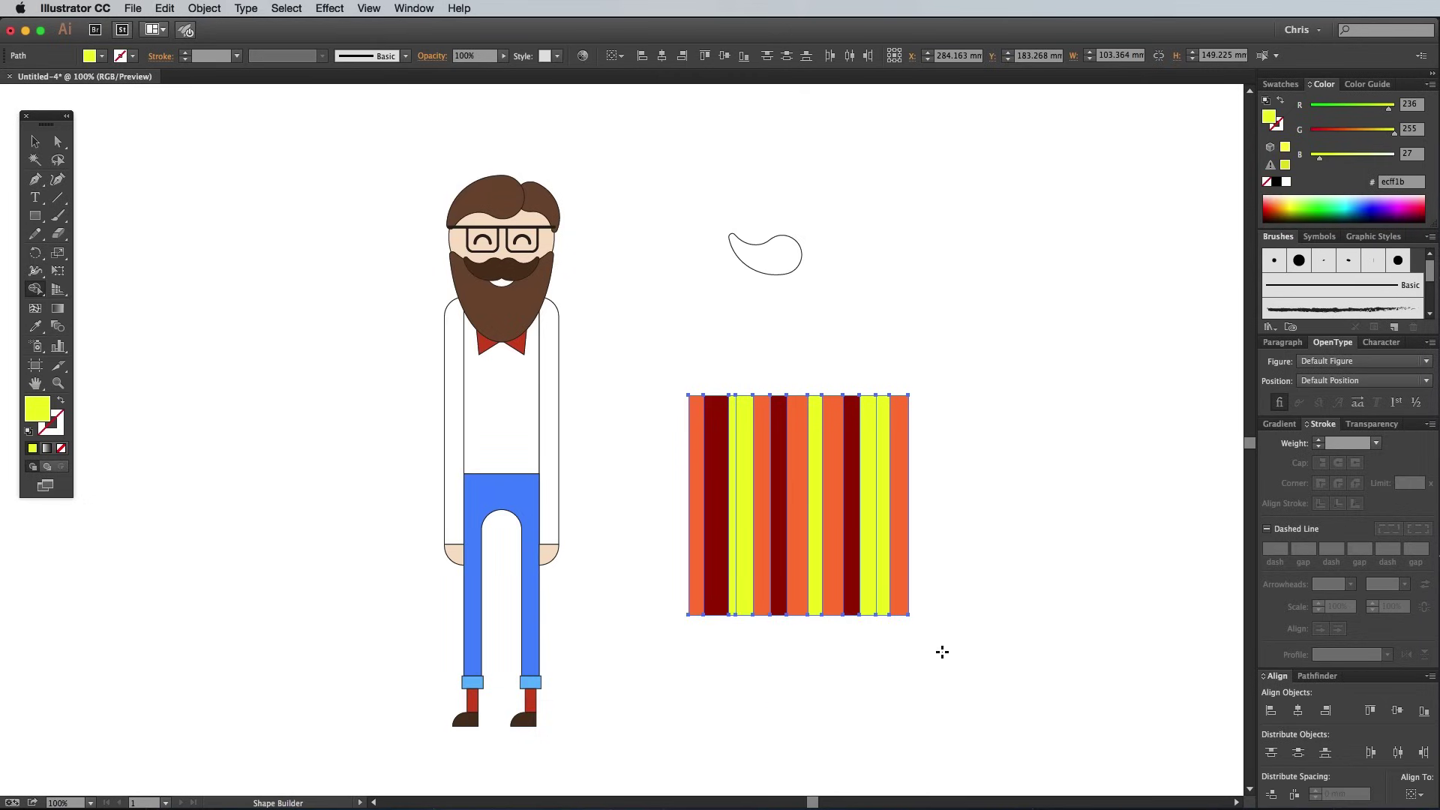
{"action": "left_click", "coordinate": [34, 141]}
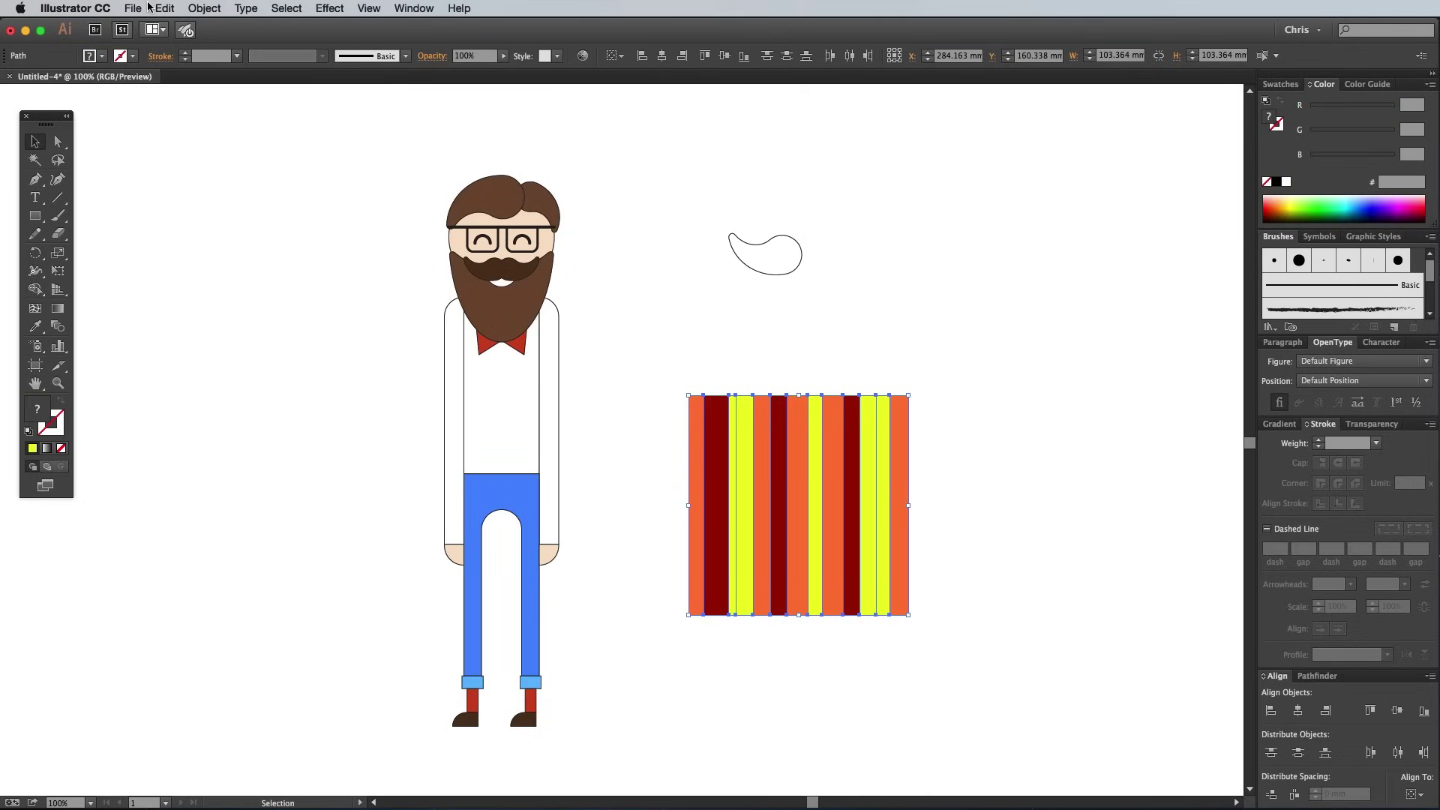
Overlay a 90°-rotated, 50%-opacity copy of the stripes and save the plaid as a swatch.
{"action": "left_click", "coordinate": [165, 9]}
{"action": "left_click", "coordinate": [199, 78]}
{"action": "left_click", "coordinate": [164, 8]}
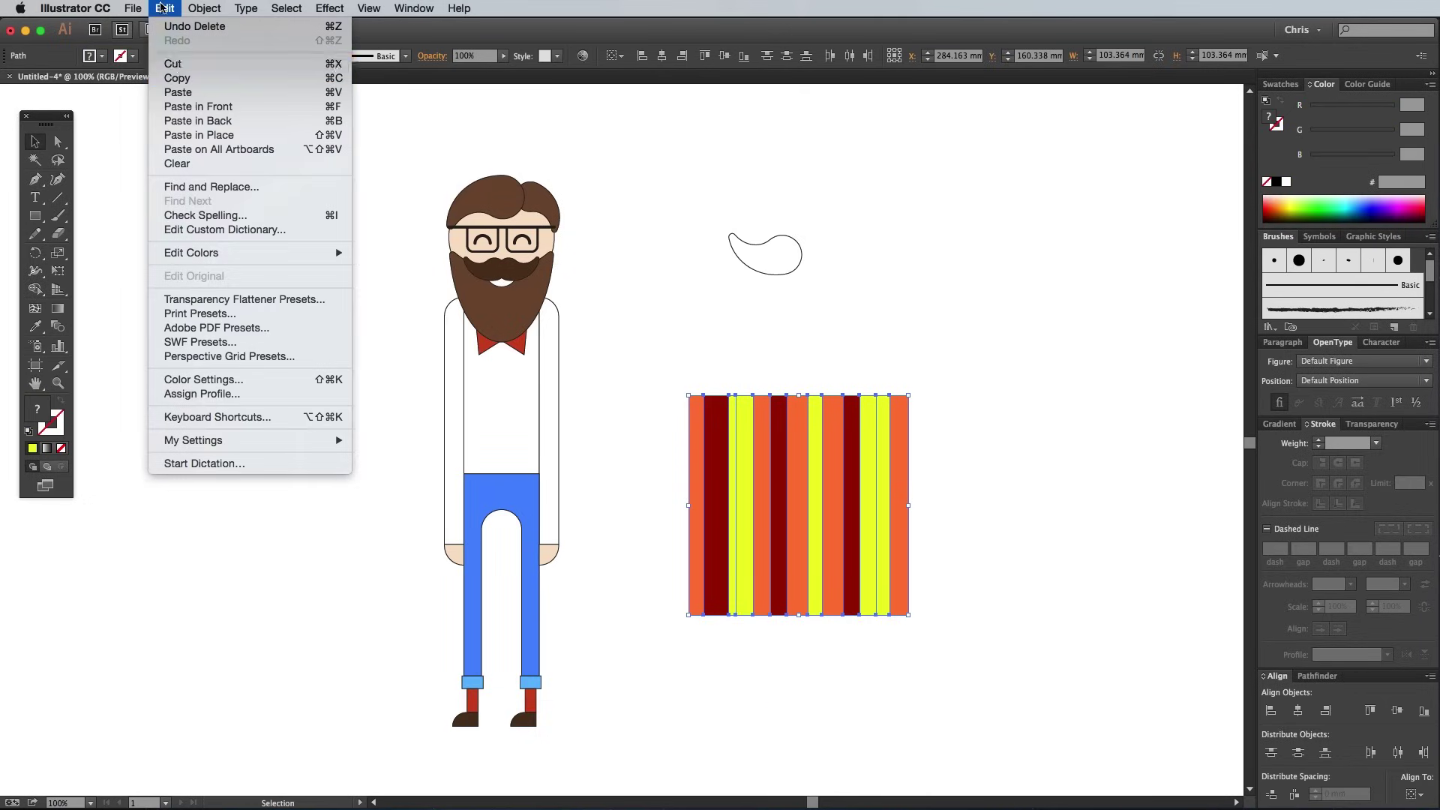
{"action": "left_click", "coordinate": [198, 106]}
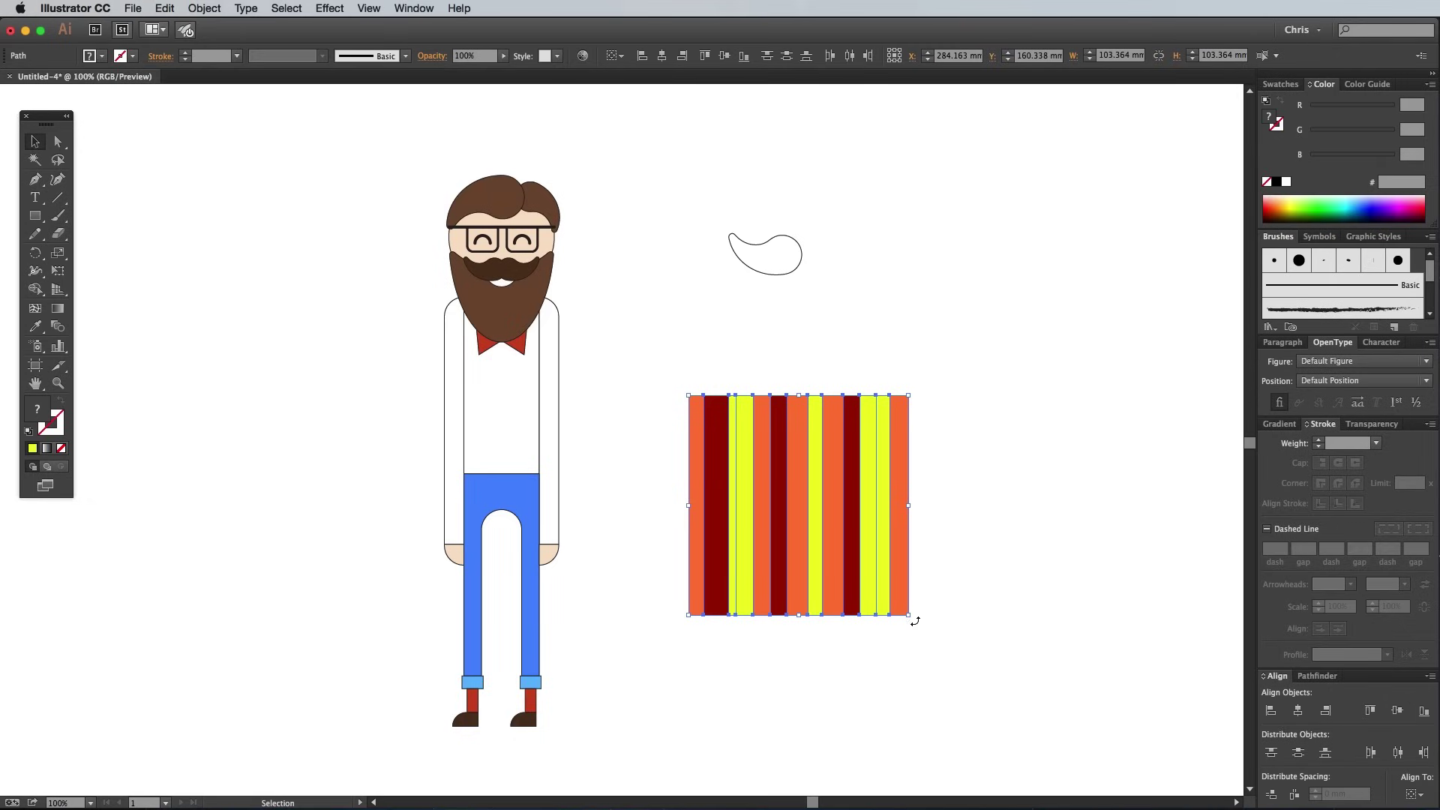
{"action": "left_click_drag", "start_coordinate": [914, 620], "coordinate": [936, 422]}
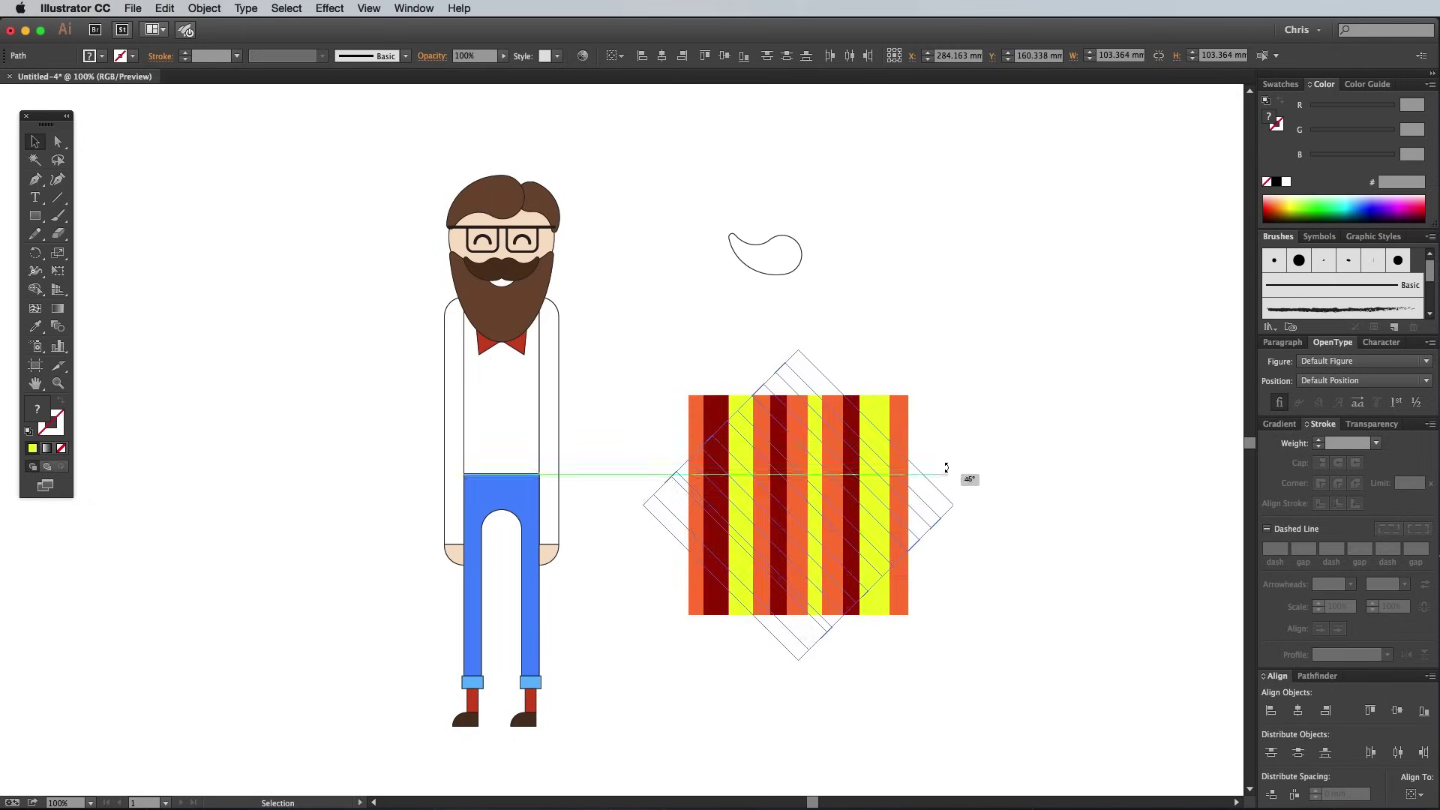
{"action": "left_click", "coordinate": [1371, 427]}
{"action": "key", "text": "Return"}
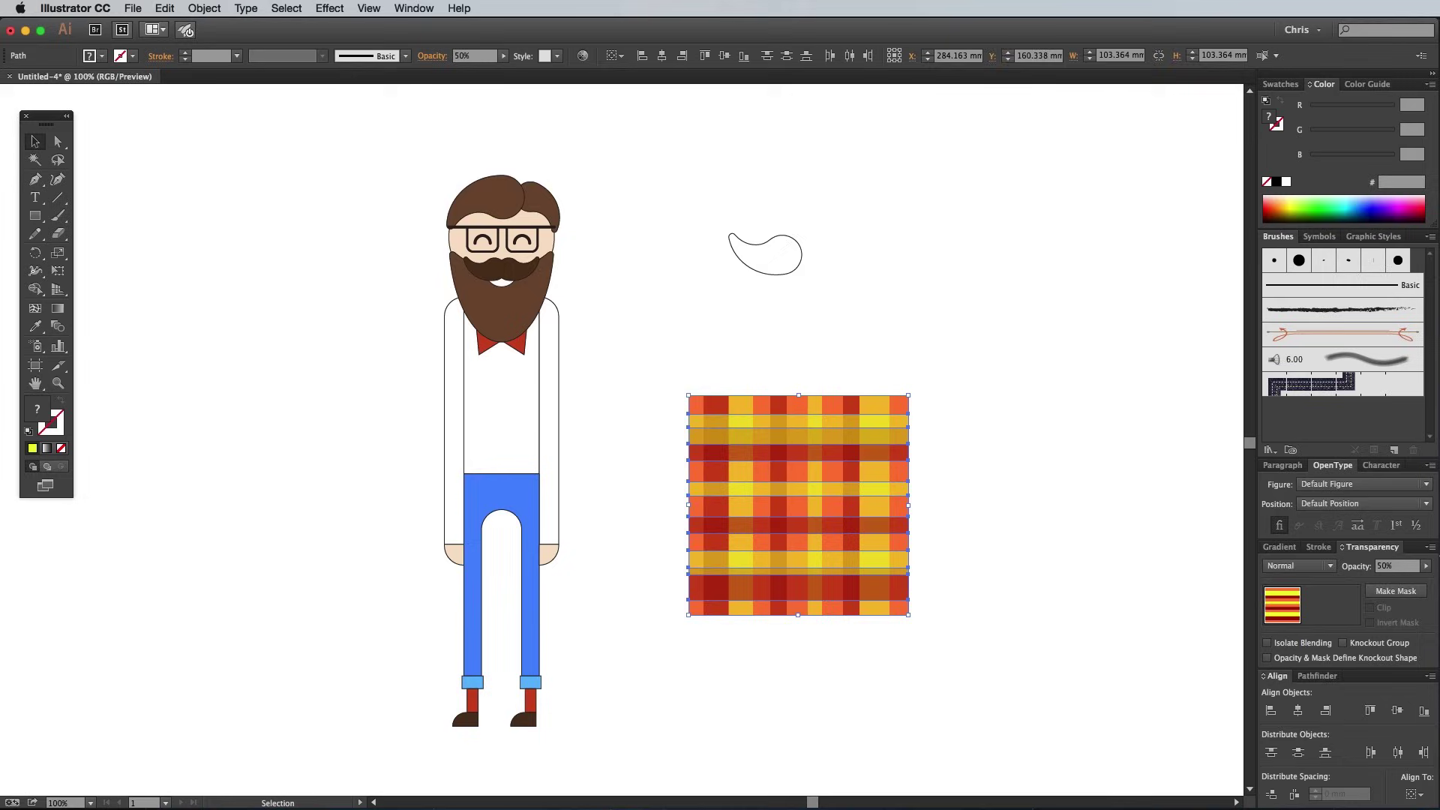
{"action": "mouse_move", "coordinate": [660, 349]}
{"action": "left_mouse_down"}
{"action": "mouse_move", "coordinate": [929, 639]}
{"action": "mouse_move", "coordinate": [821, 542]}
{"action": "mouse_move", "coordinate": [1396, 156]}
{"action": "left_mouse_up"}
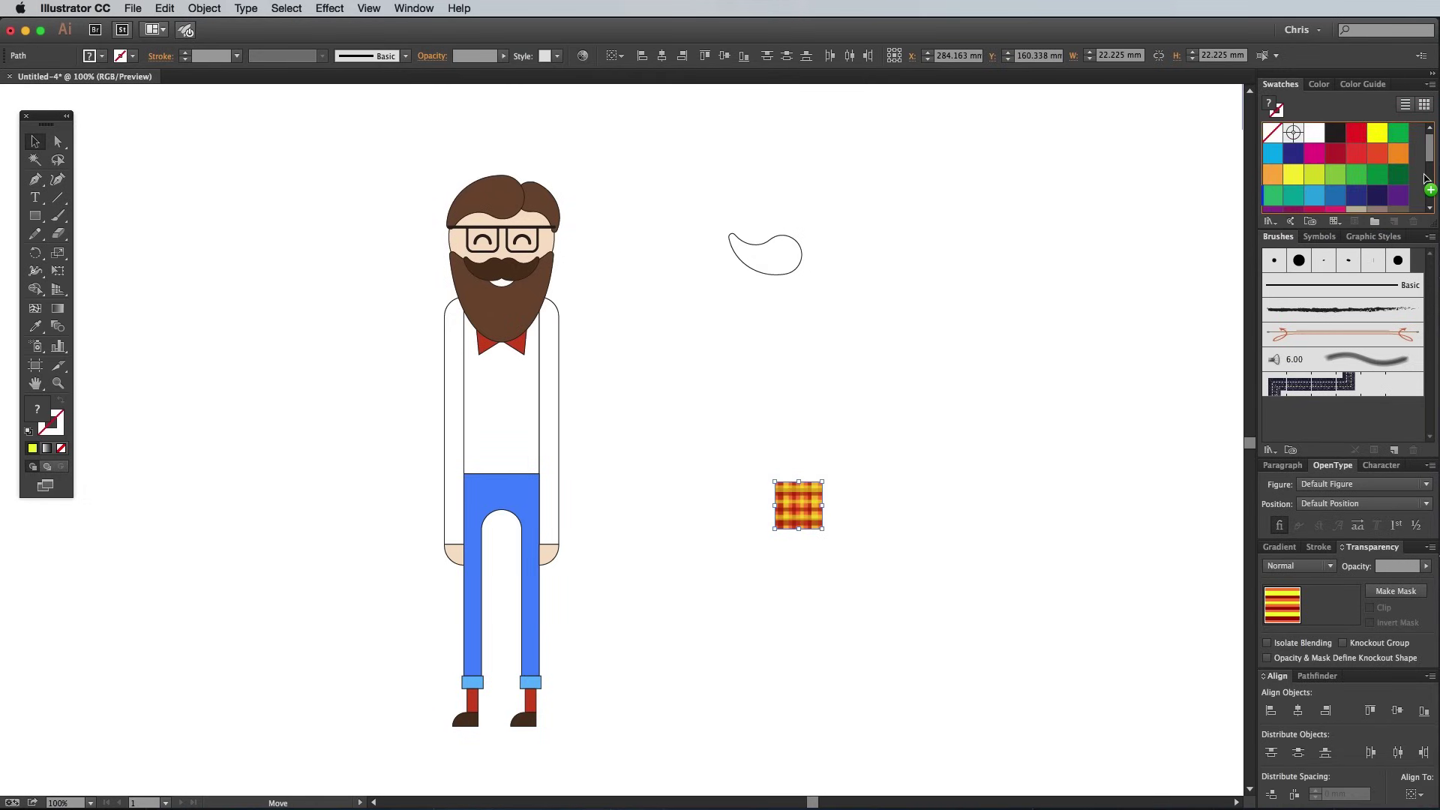
{"action": "left_click", "coordinate": [703, 424]}
Fill the shirt and both arms with the plaid pattern swatch.
{"action": "left_click", "coordinate": [453, 424]}
{"action": "left_click", "coordinate": [517, 424], "text": "shift"}
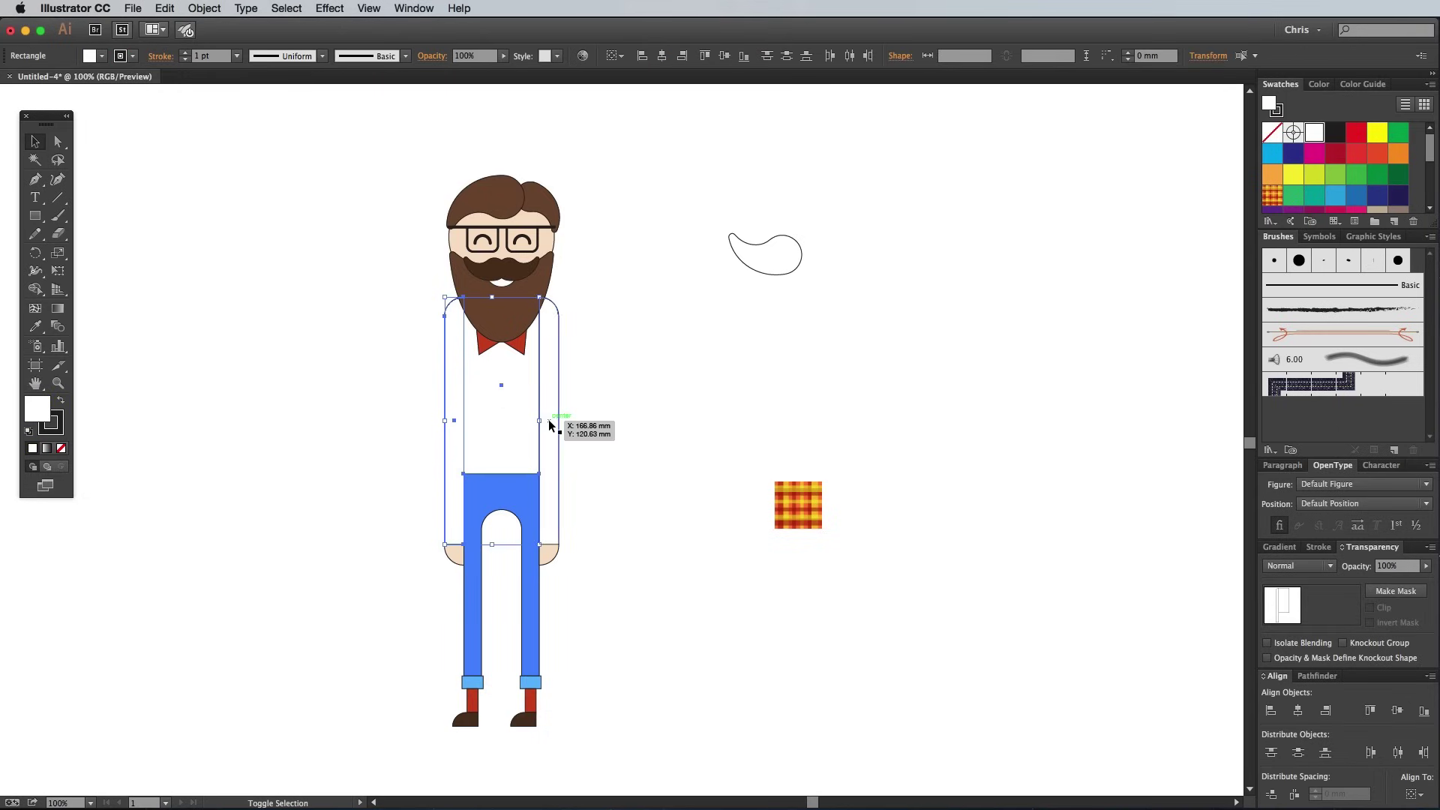
{"action": "left_click", "coordinate": [1271, 197]}
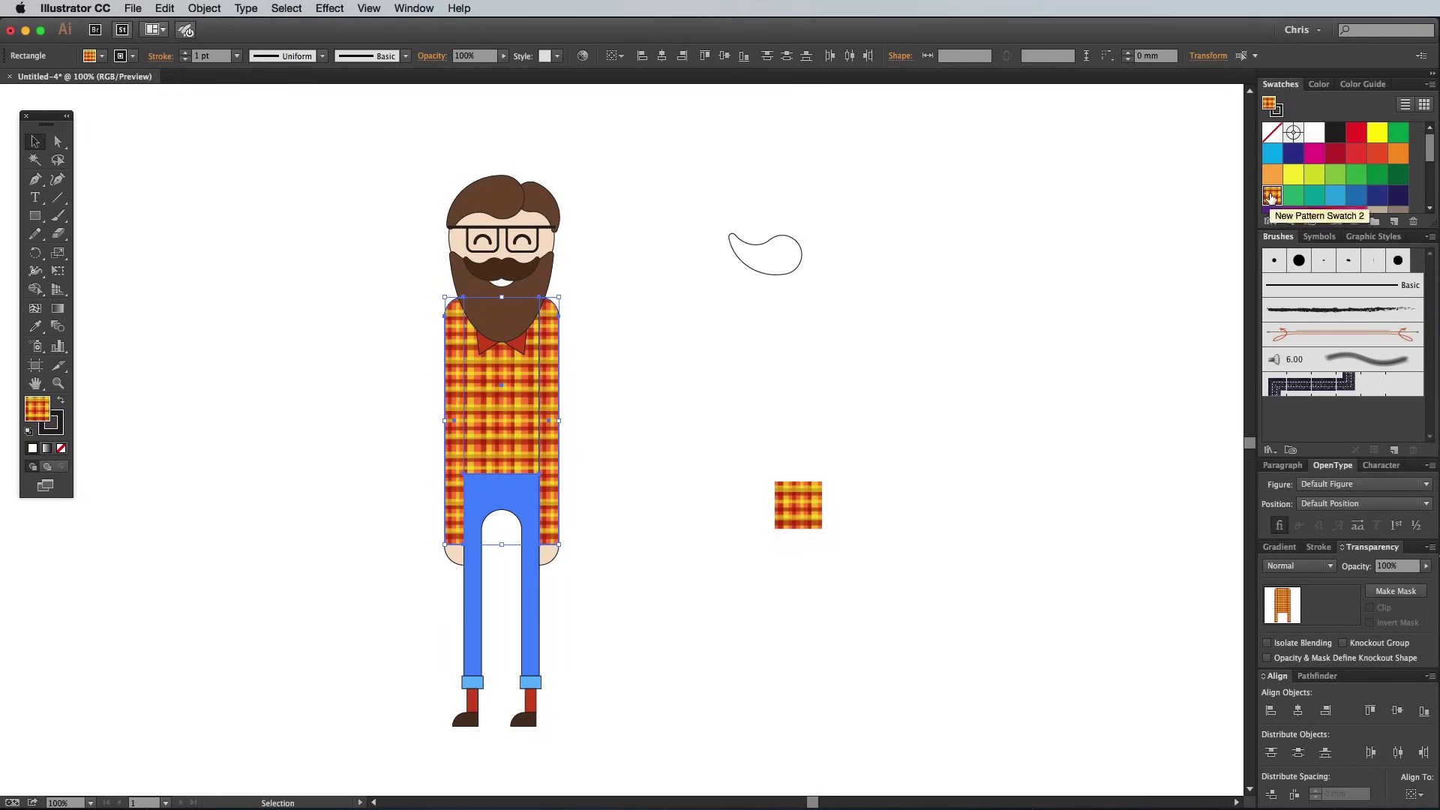
{"action": "left_click", "coordinate": [964, 379]}
{"action": "scroll", "coordinate": [736, 402], "scroll_direction": "up", "scroll_amount": 3}
{"action": "scroll", "coordinate": [737, 402], "scroll_direction": "left", "scroll_amount": 5}
{"action": "scroll", "coordinate": [340, 477], "scroll_direction": "down", "scroll_amount": 1}
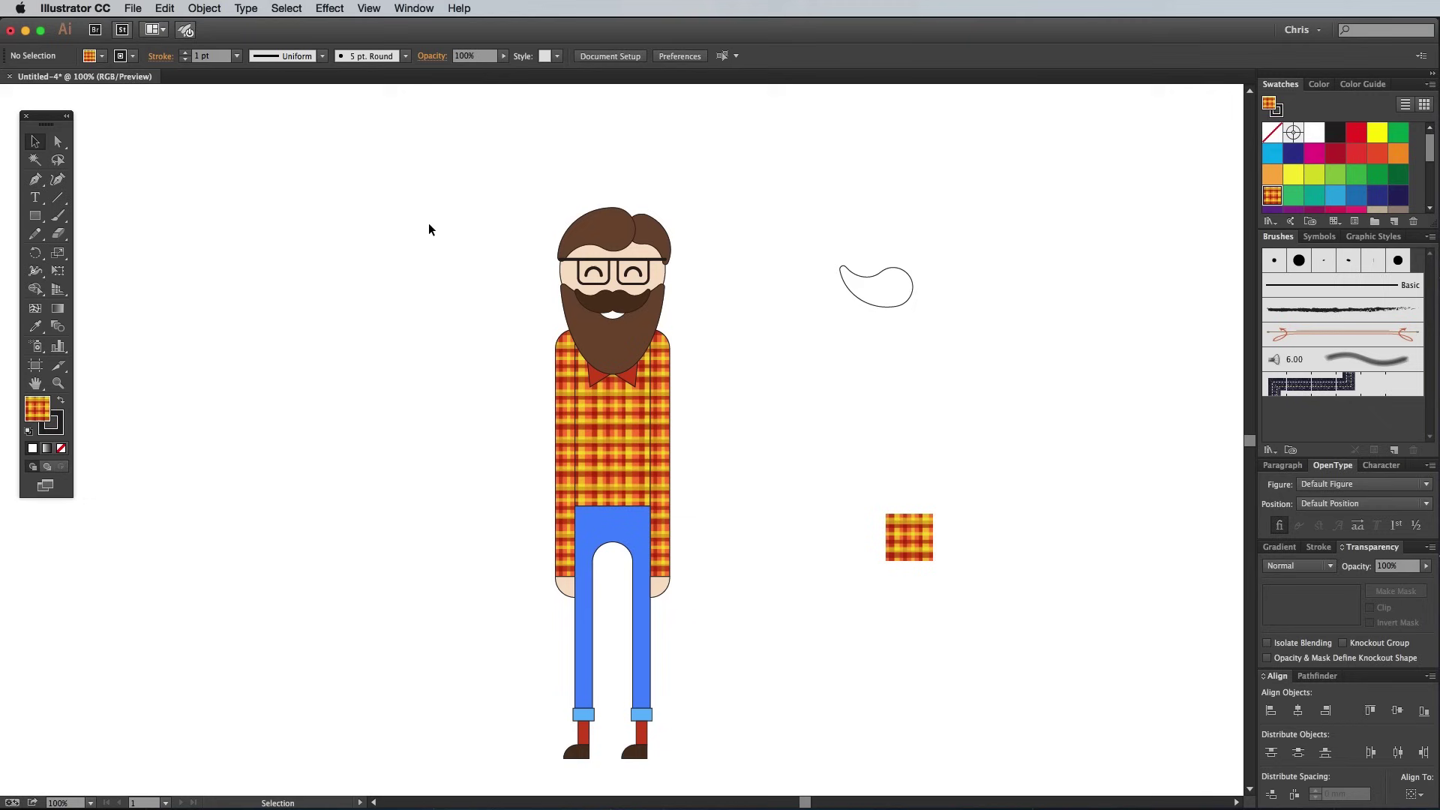
{"action": "left_click_drag", "start_coordinate": [426, 168], "coordinate": [695, 787]}
Give the character a 2 pt dark-blue (#2a3049) outline, leaving the glasses out.
{"action": "double_click", "coordinate": [59, 428]}
{"action": "type", "text": "2a3049"}
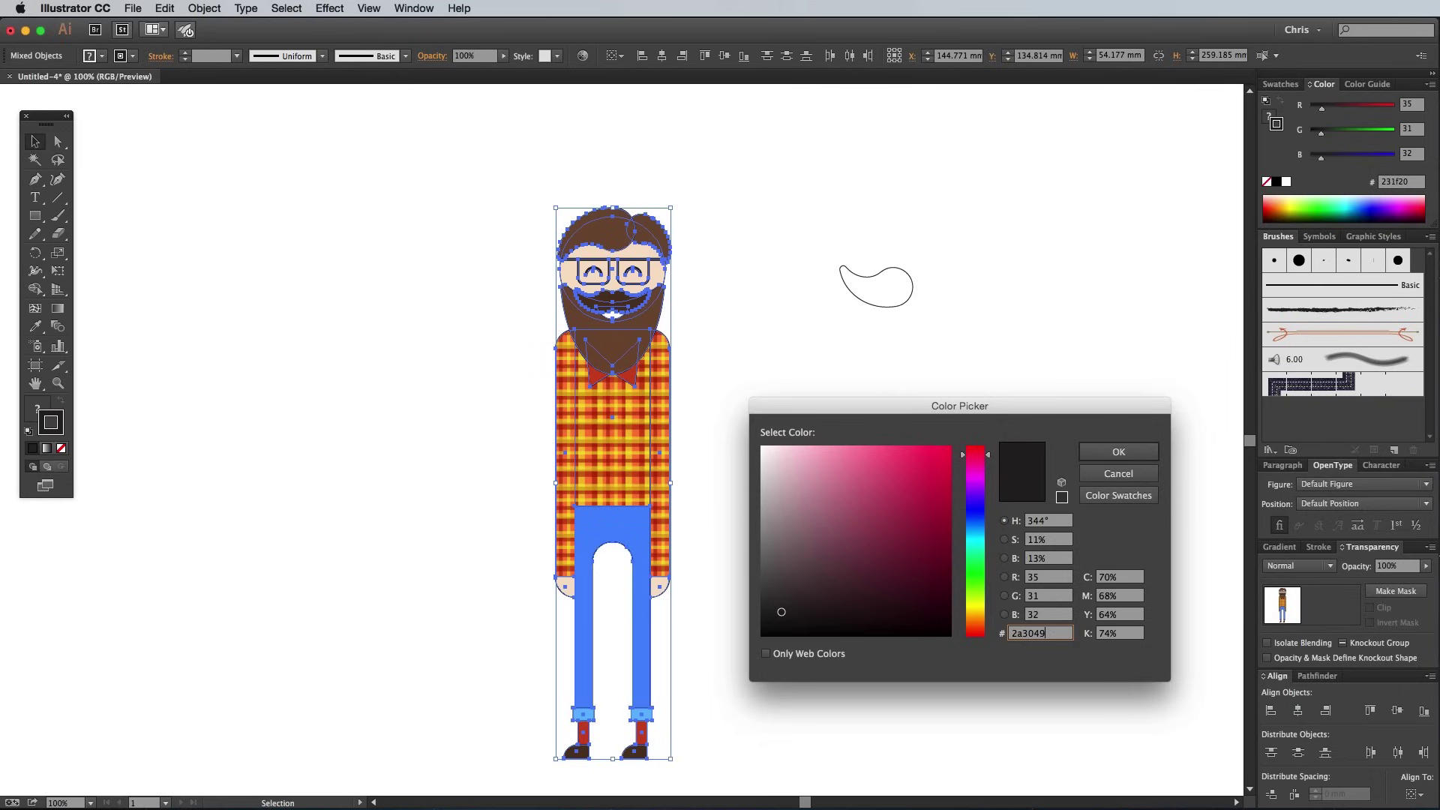
{"action": "key", "text": "Return"}
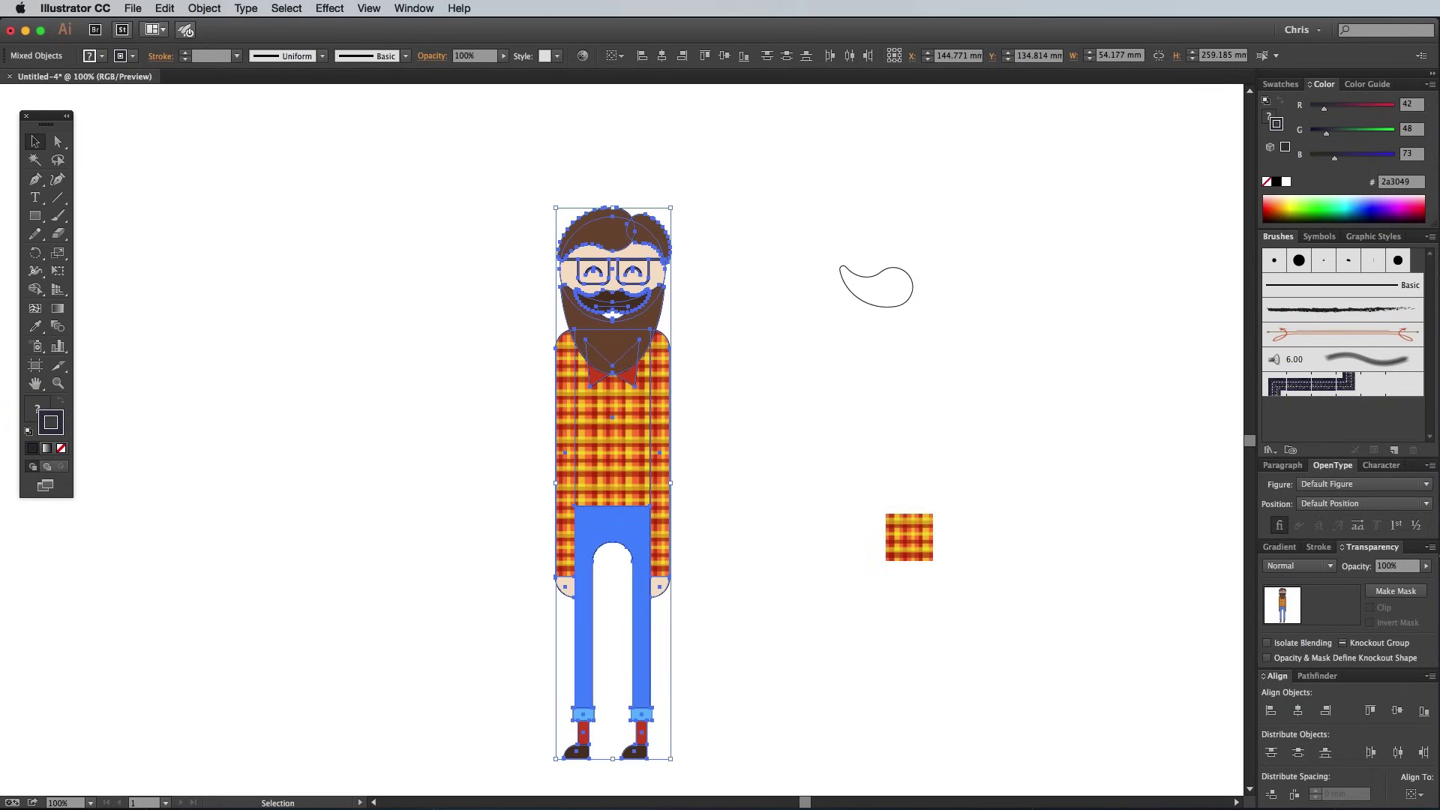
{"action": "left_click", "coordinate": [647, 289], "text": "shift"}
{"action": "left_click", "coordinate": [1321, 548]}
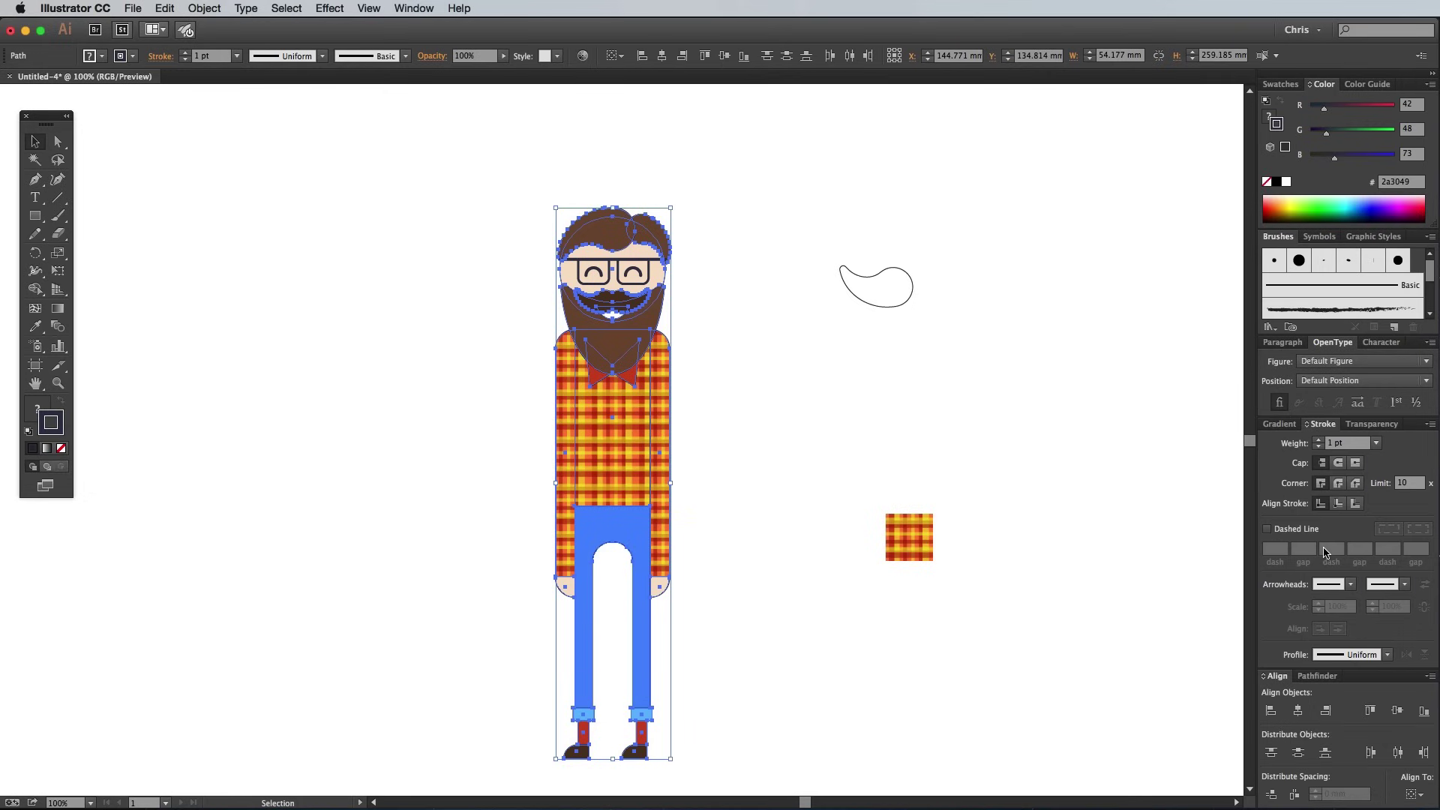
{"action": "left_click", "coordinate": [1322, 440]}
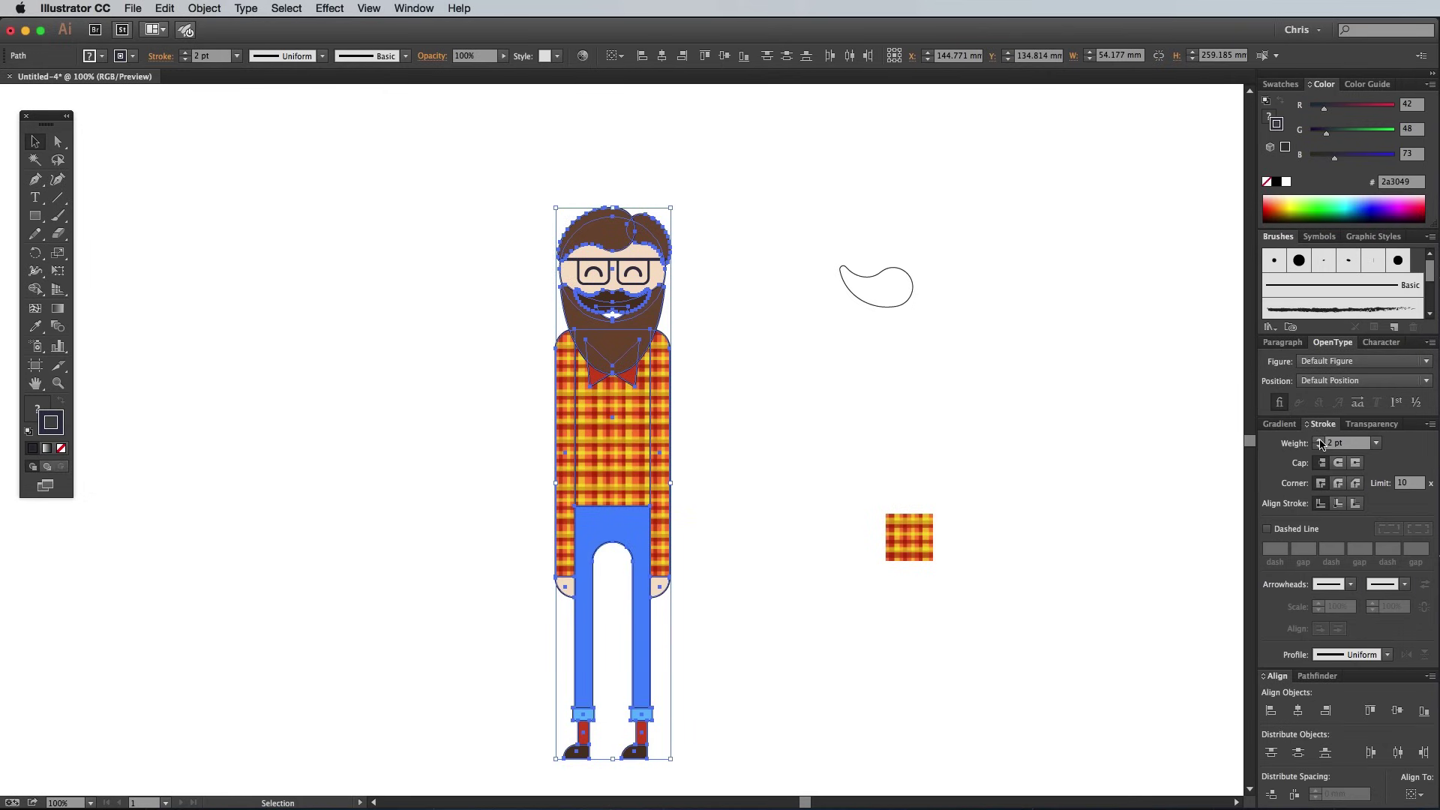
Copy the selected character and paste the copy in front.
{"action": "left_click", "coordinate": [165, 8]}
{"action": "left_click", "coordinate": [182, 80]}
{"action": "left_click", "coordinate": [164, 8]}
{"action": "left_click", "coordinate": [197, 113]}
Unite the copy into an unfilled silhouette with a 3 pt stroke and adjusted corners.
{"action": "left_click_drag", "start_coordinate": [1317, 676], "coordinate": [844, 403]}
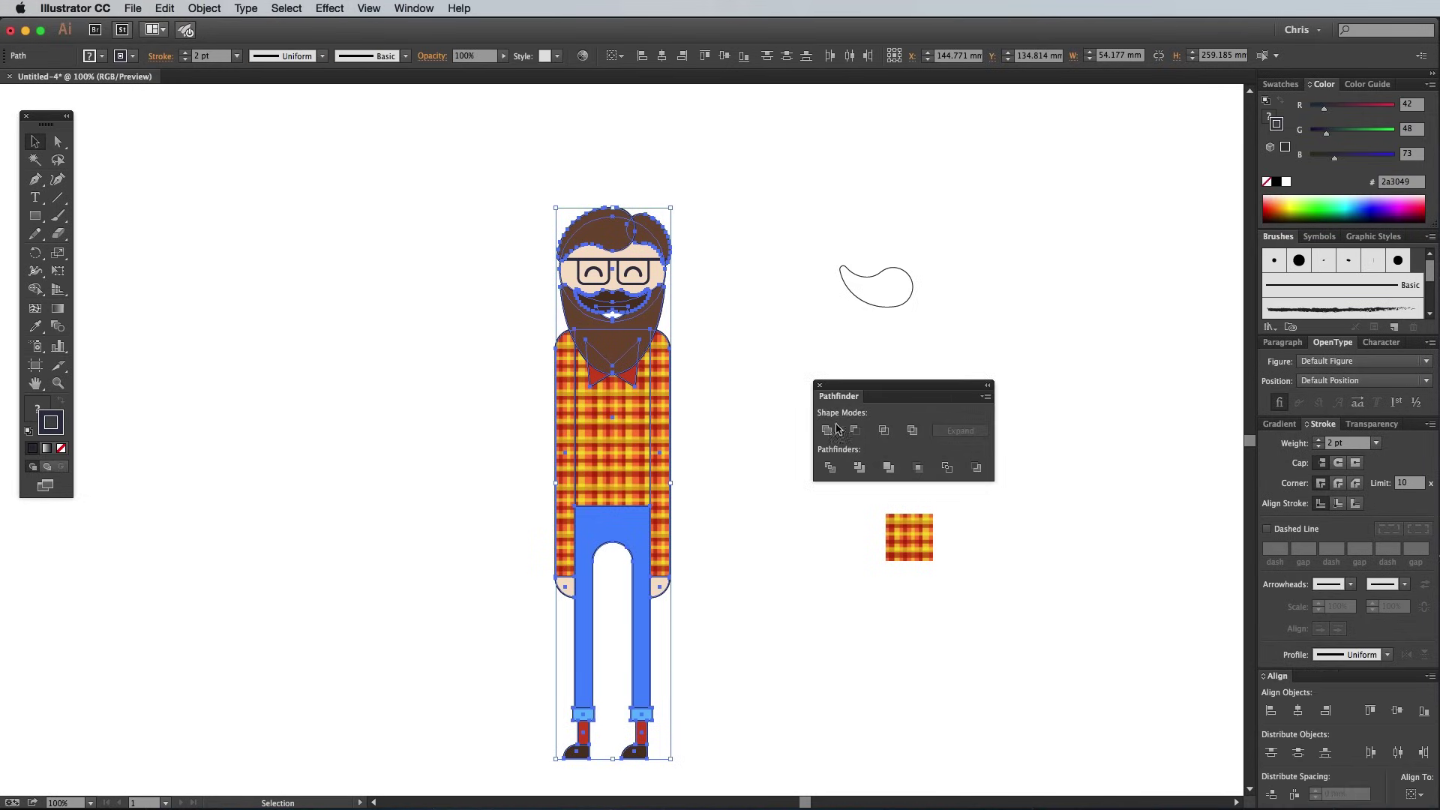
{"action": "left_click", "coordinate": [828, 431]}
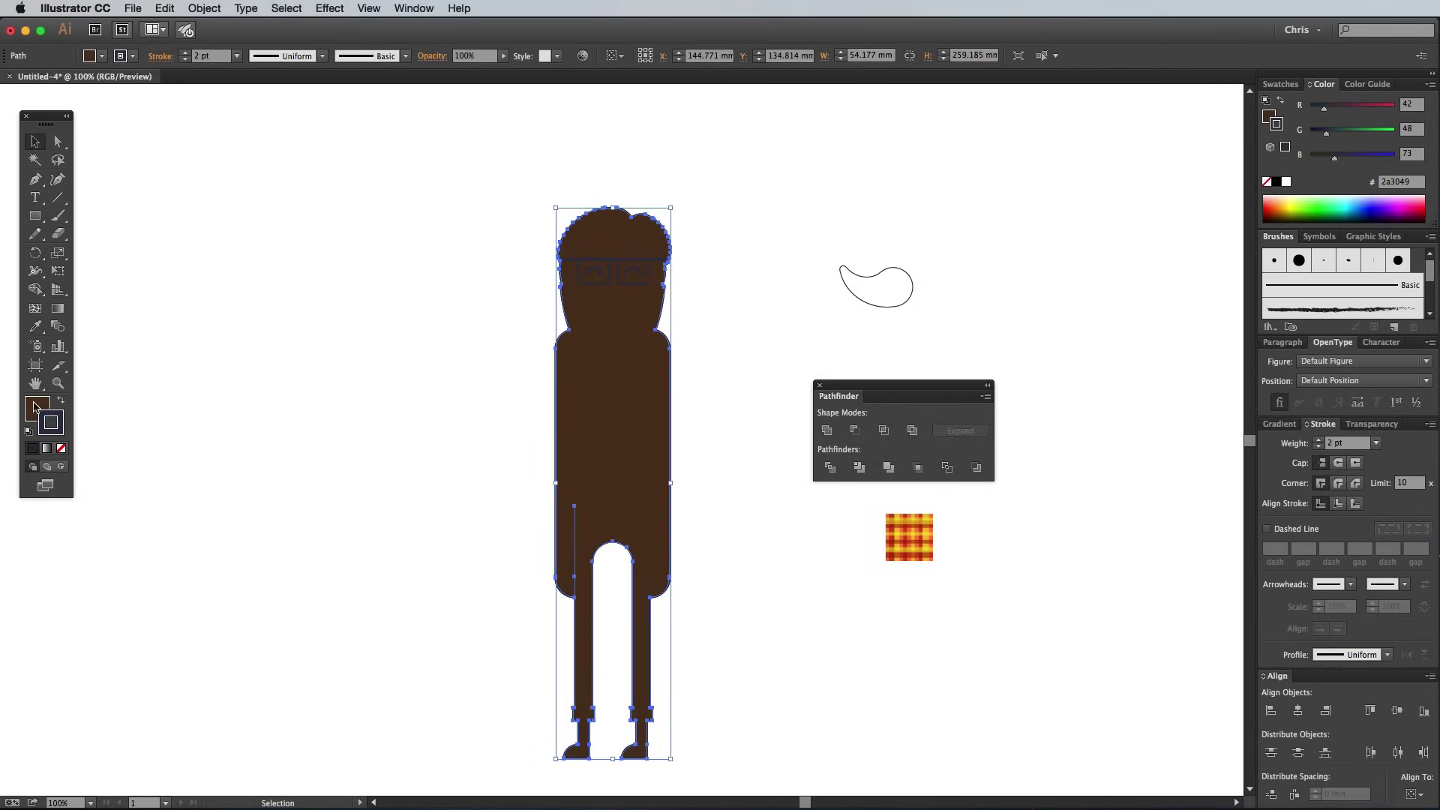
{"action": "left_click", "coordinate": [63, 449]}
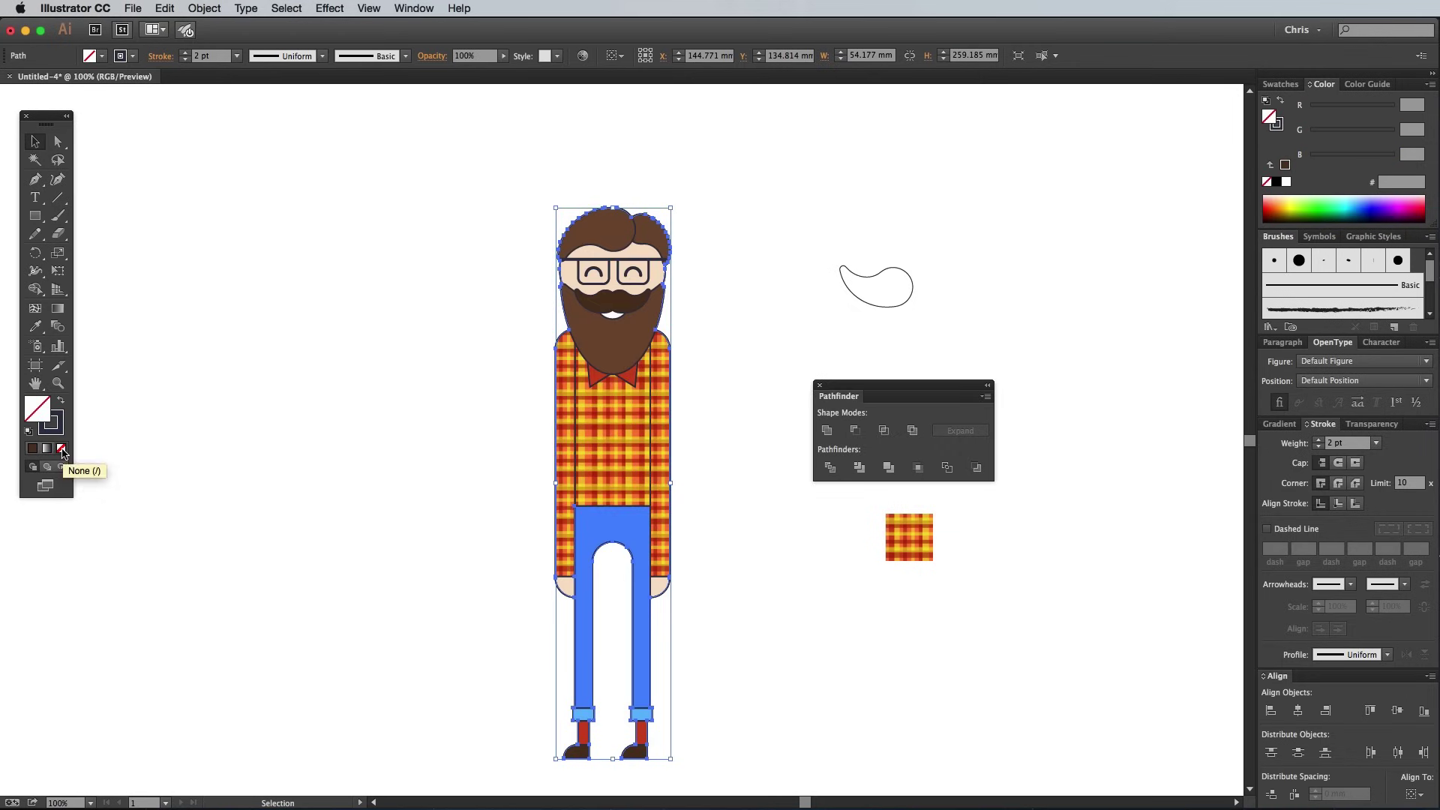
{"action": "left_click", "coordinate": [1320, 440]}
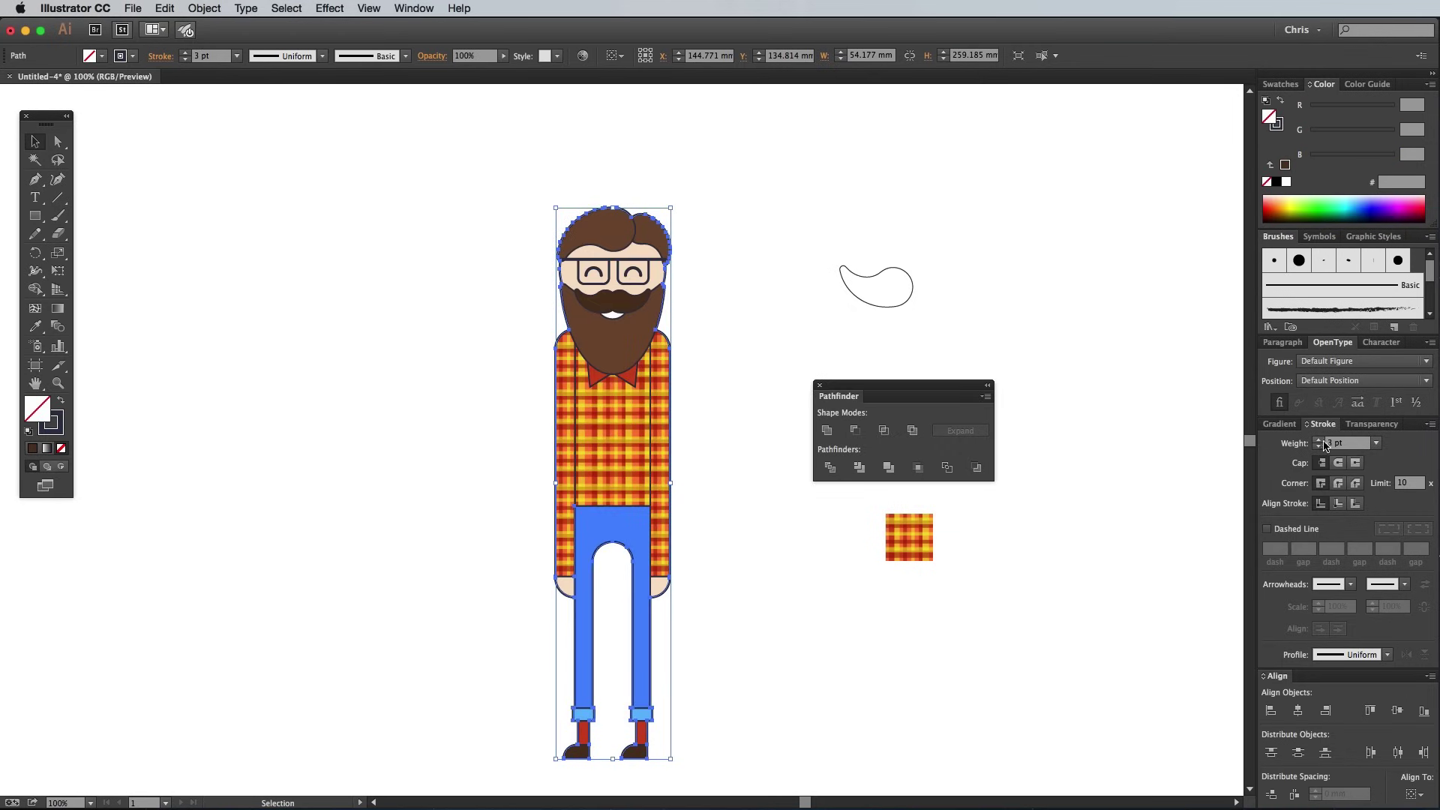
{"action": "left_click", "coordinate": [1357, 484]}
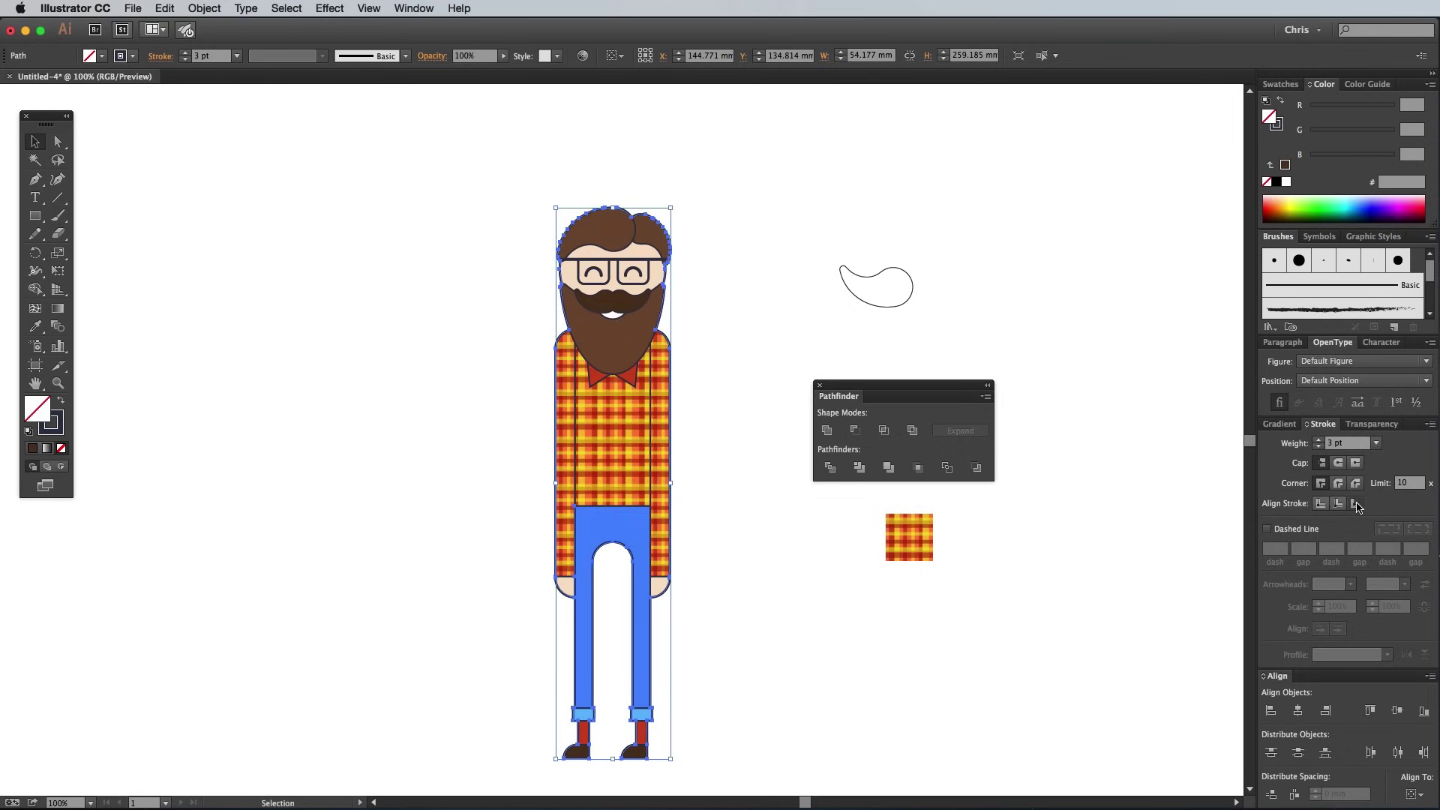
{"action": "left_click", "coordinate": [474, 460]}
Dock the floating Pathfinder panel back beside the Align tab.
{"action": "key", "text": "a"}
{"action": "key", "text": "ctrl+equal"}
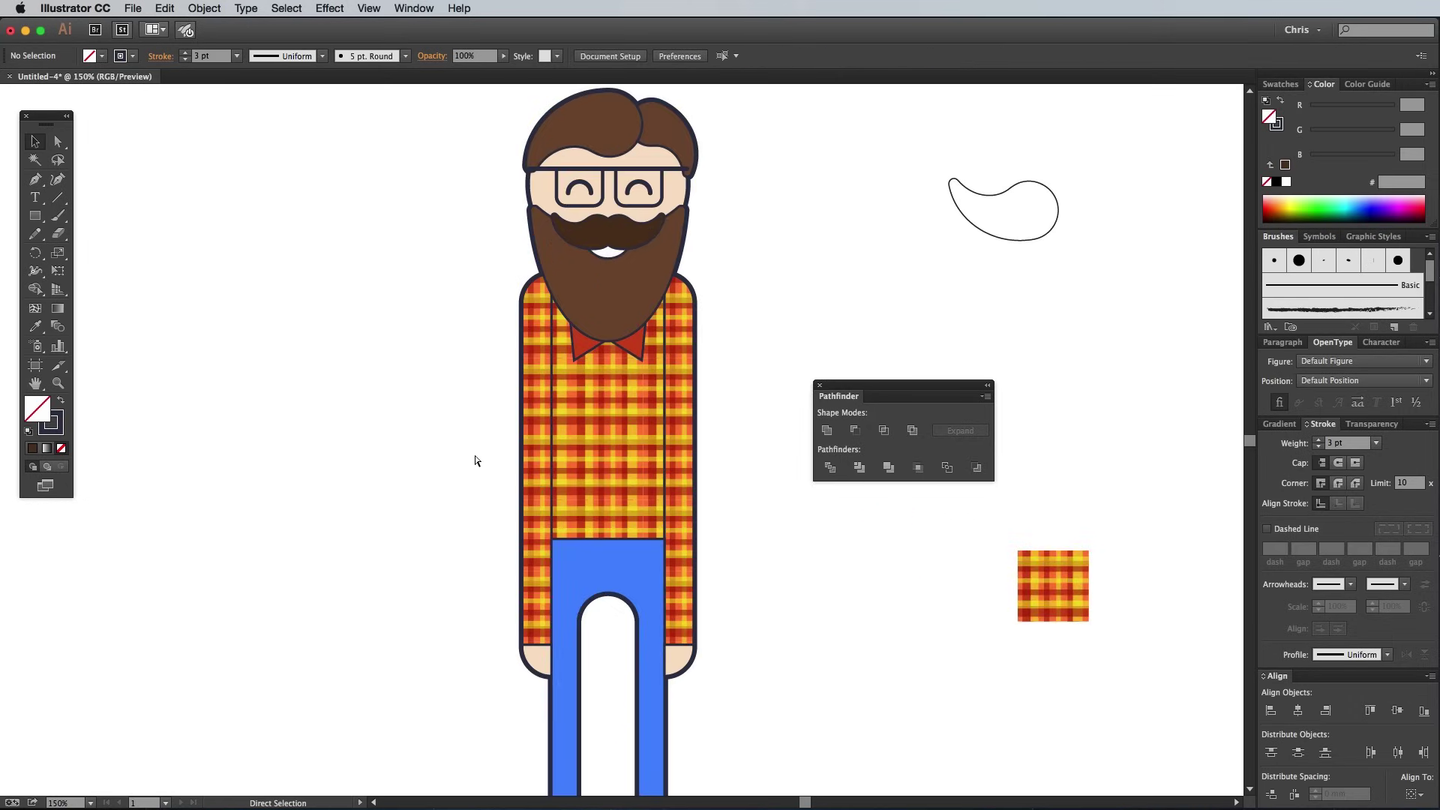
{"action": "key", "text": "ctrl+equal"}
{"action": "key", "text": "v"}
{"action": "scroll", "coordinate": [474, 454], "scroll_direction": "up", "scroll_amount": 4}
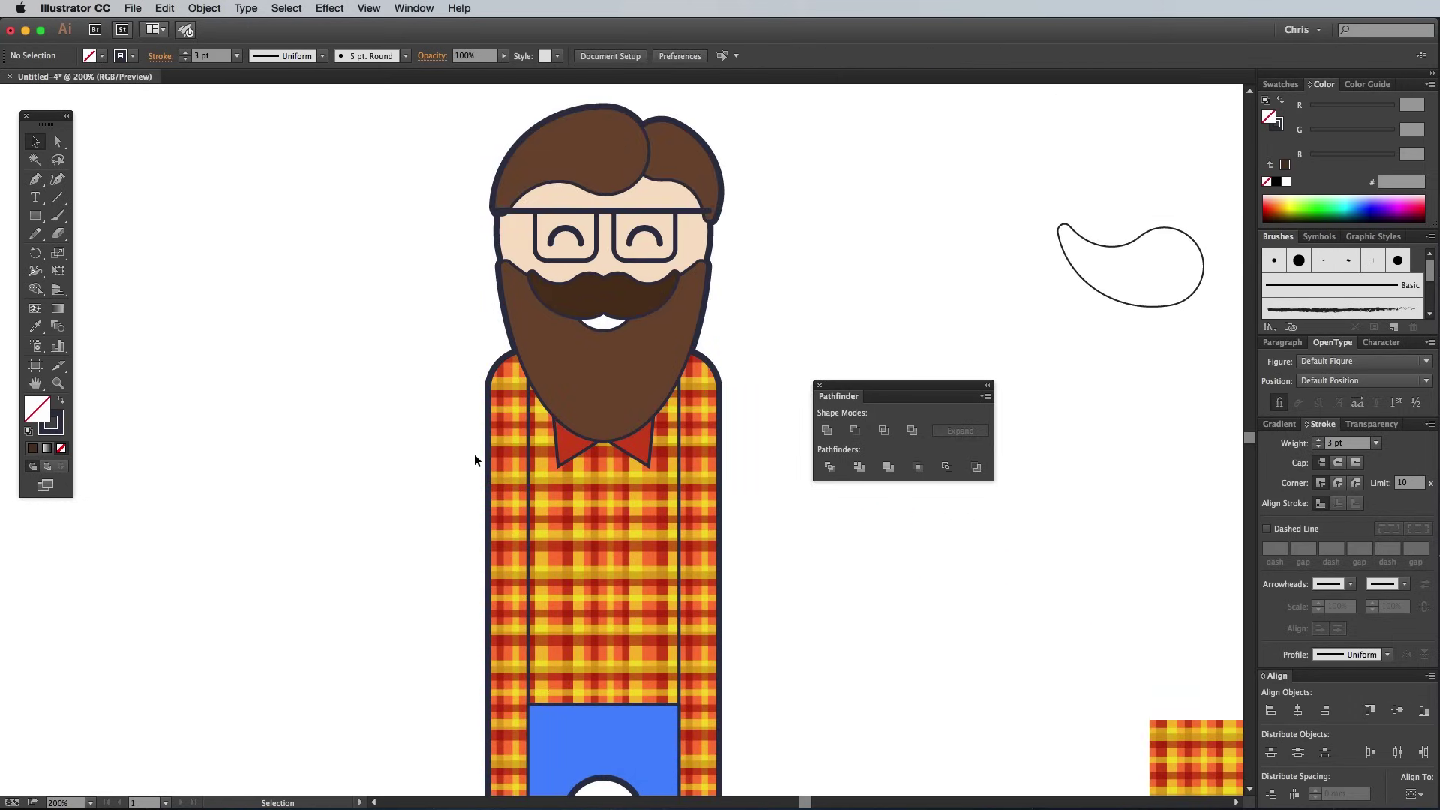
{"action": "left_click_drag", "start_coordinate": [842, 396], "coordinate": [1311, 681]}
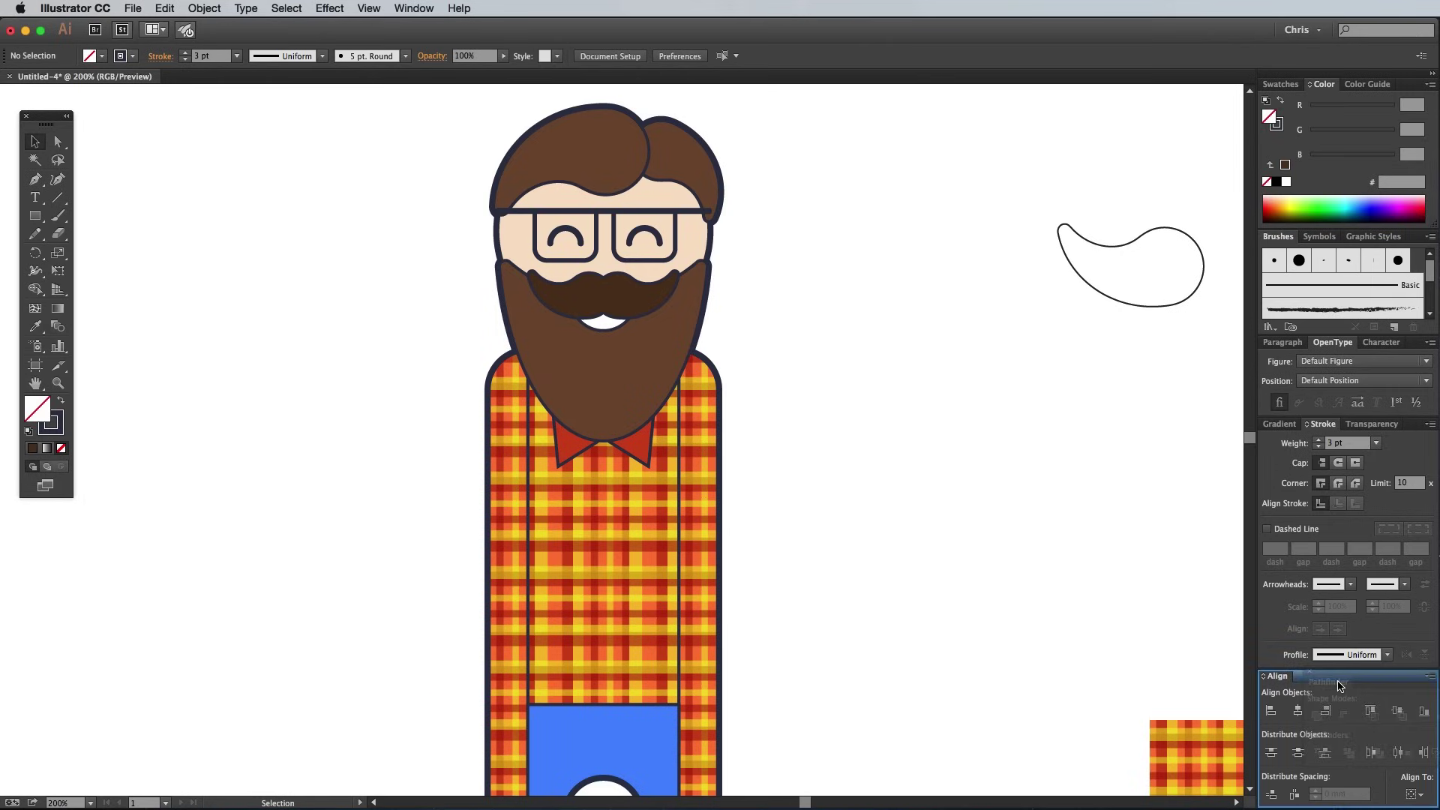